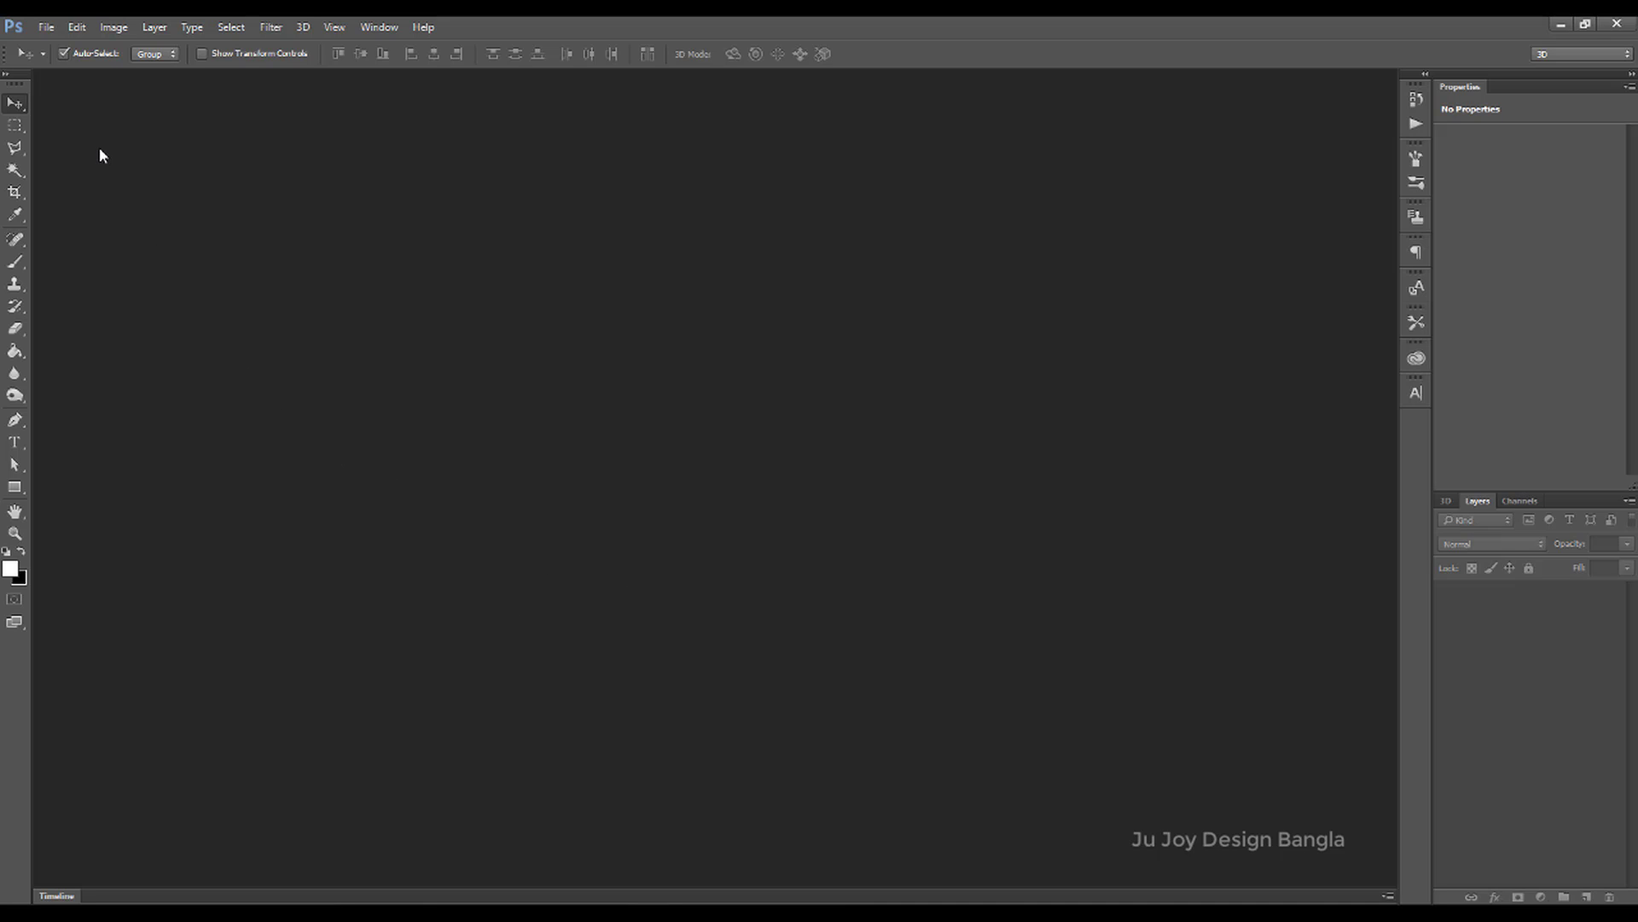
Create a new Custom document sized 2450 × 1500 px at 300 ppi.
{"action": "left_click", "coordinate": [41, 29]}
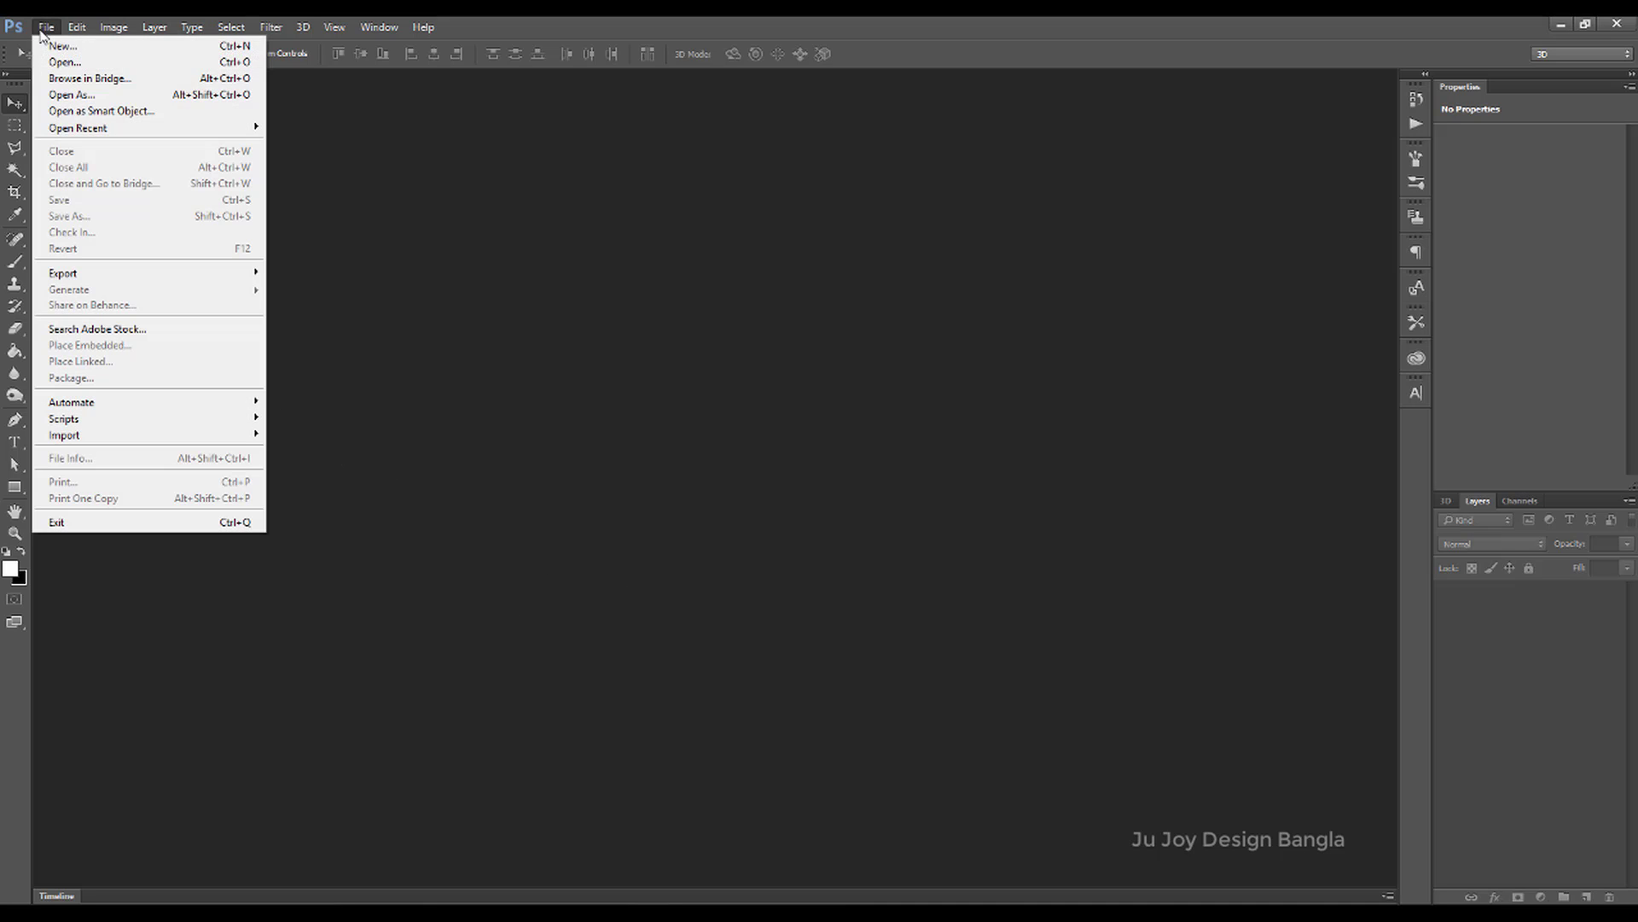
{"action": "left_click", "coordinate": [61, 47]}
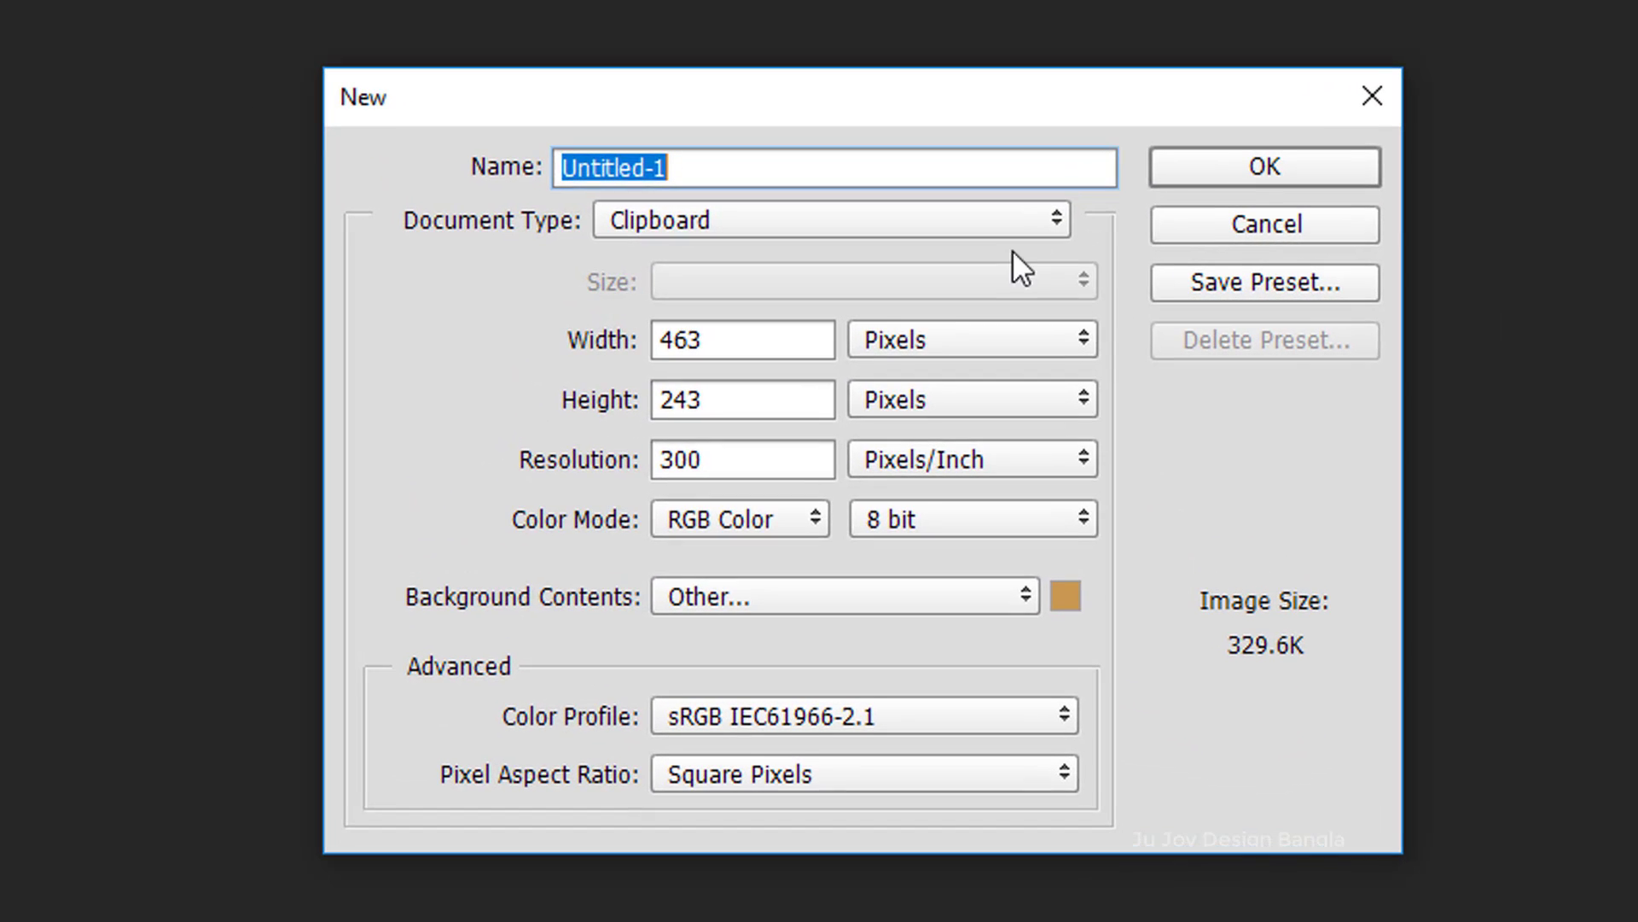
{"action": "left_click", "coordinate": [975, 219]}
{"action": "left_click", "coordinate": [775, 633]}
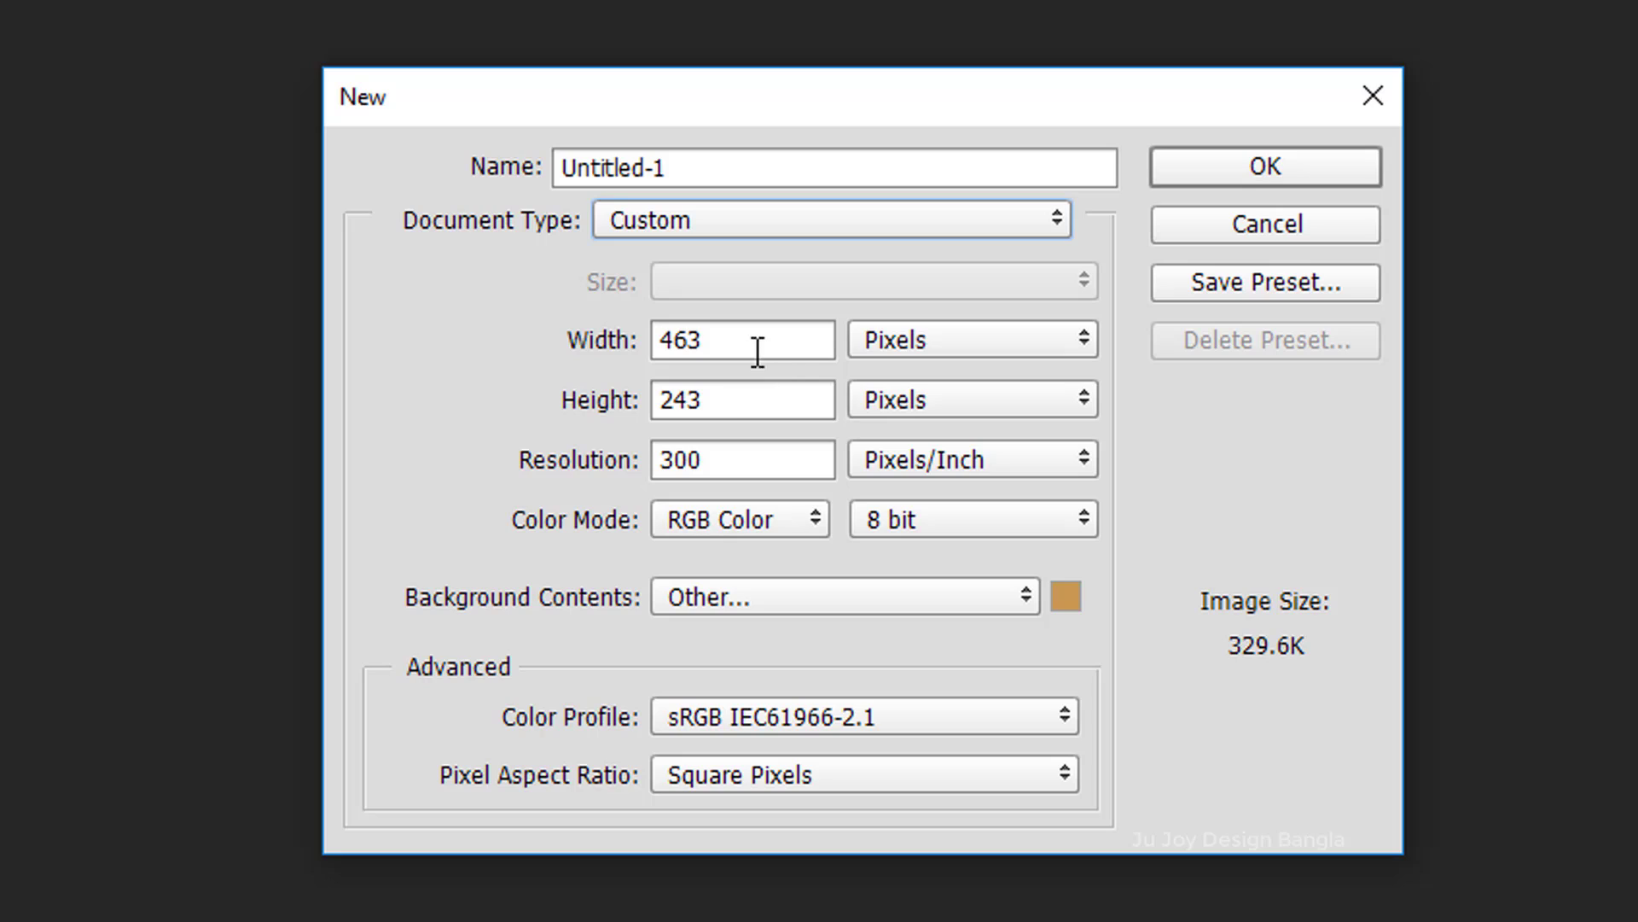
{"action": "left_click_drag", "start_coordinate": [757, 348], "coordinate": [587, 357]}
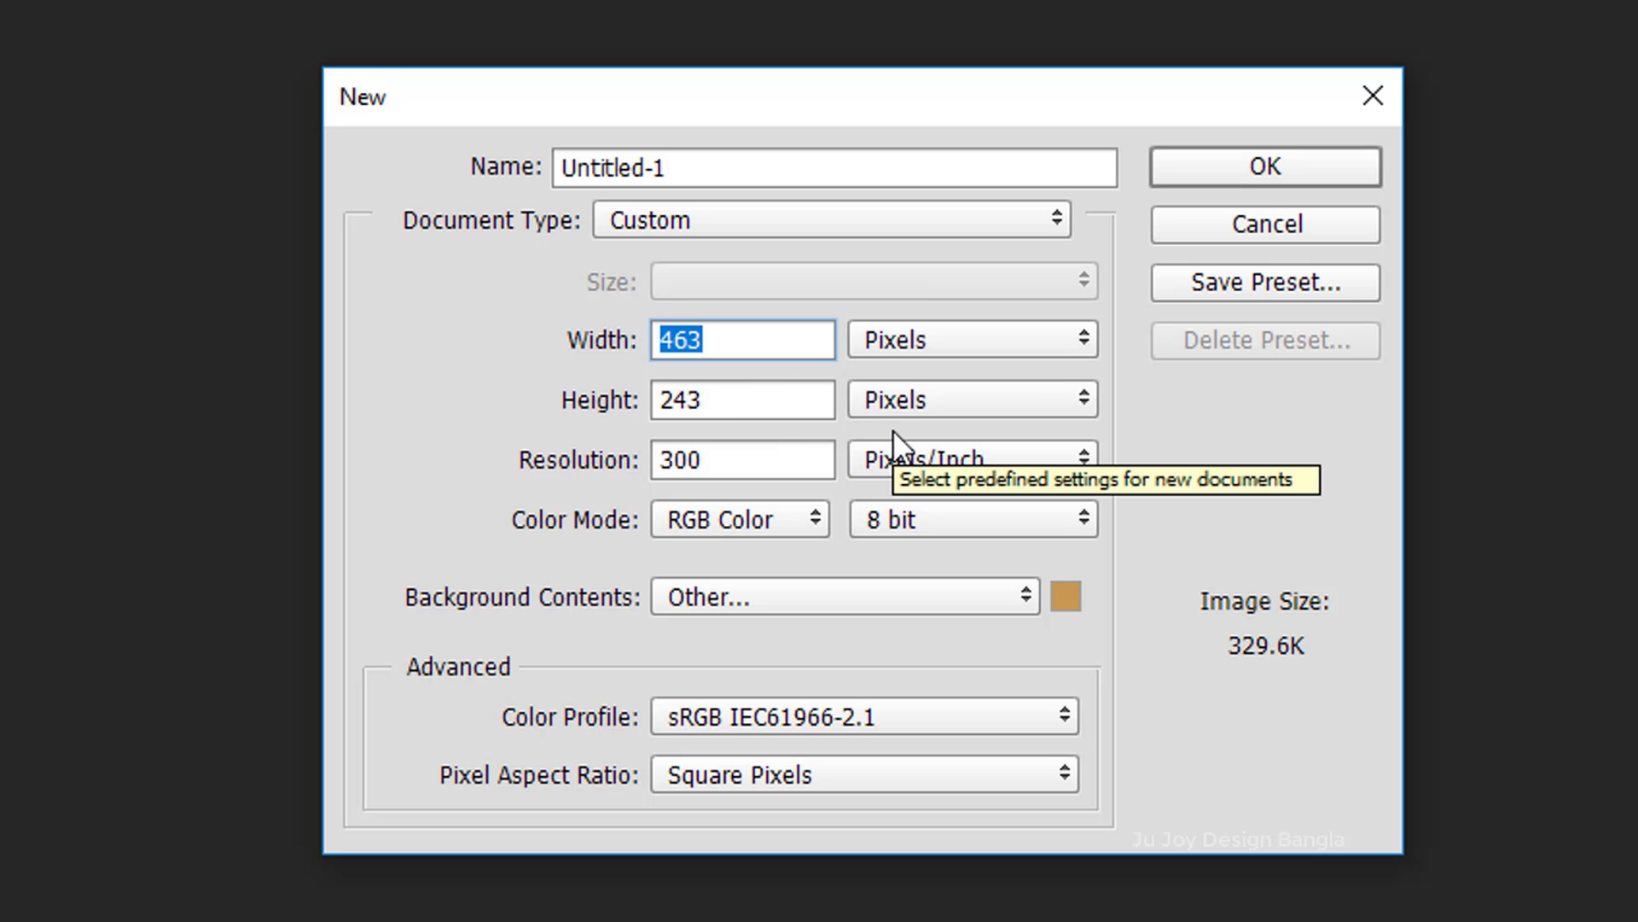
{"action": "type", "text": "24"}
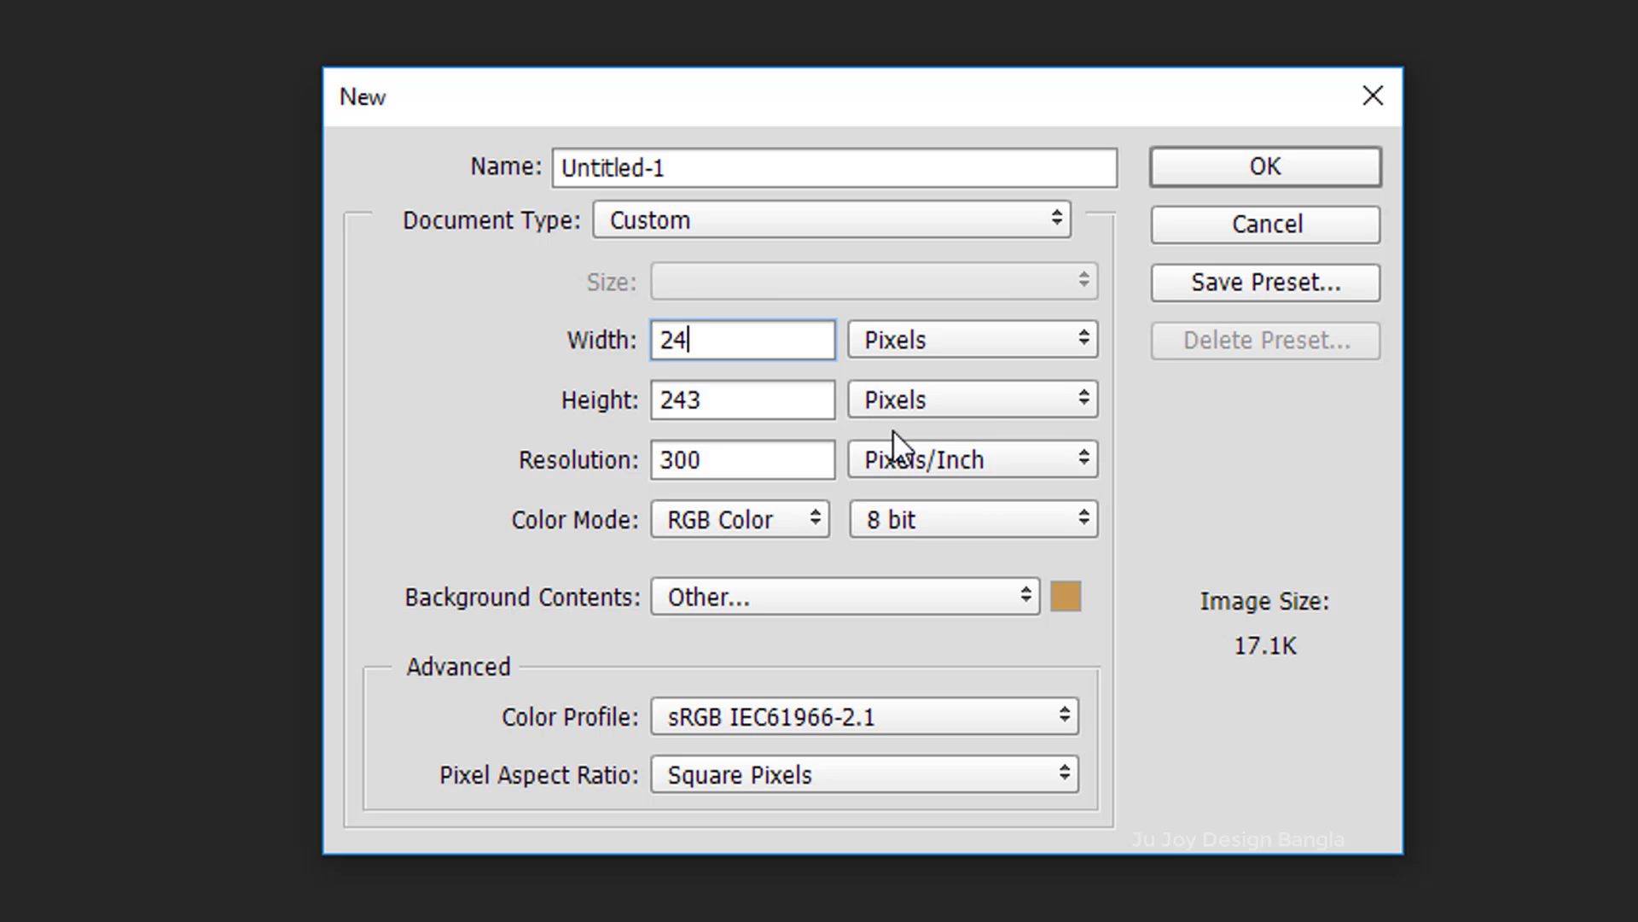
{"action": "type", "text": "50"}
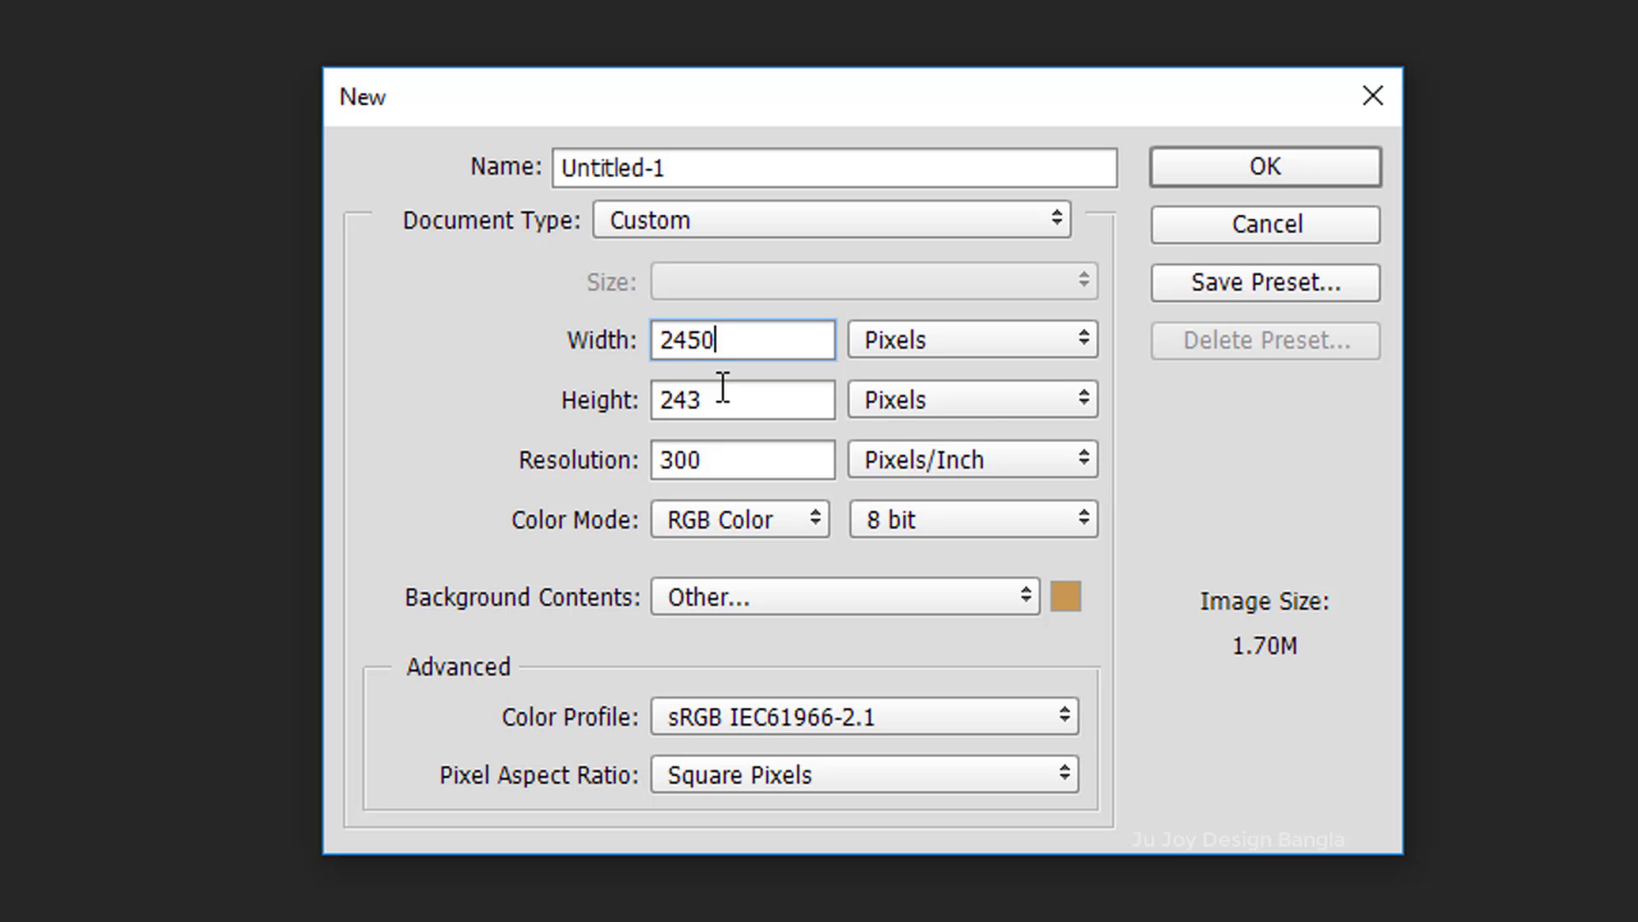
{"action": "key", "text": "Tab"}
{"action": "type", "text": "1500"}
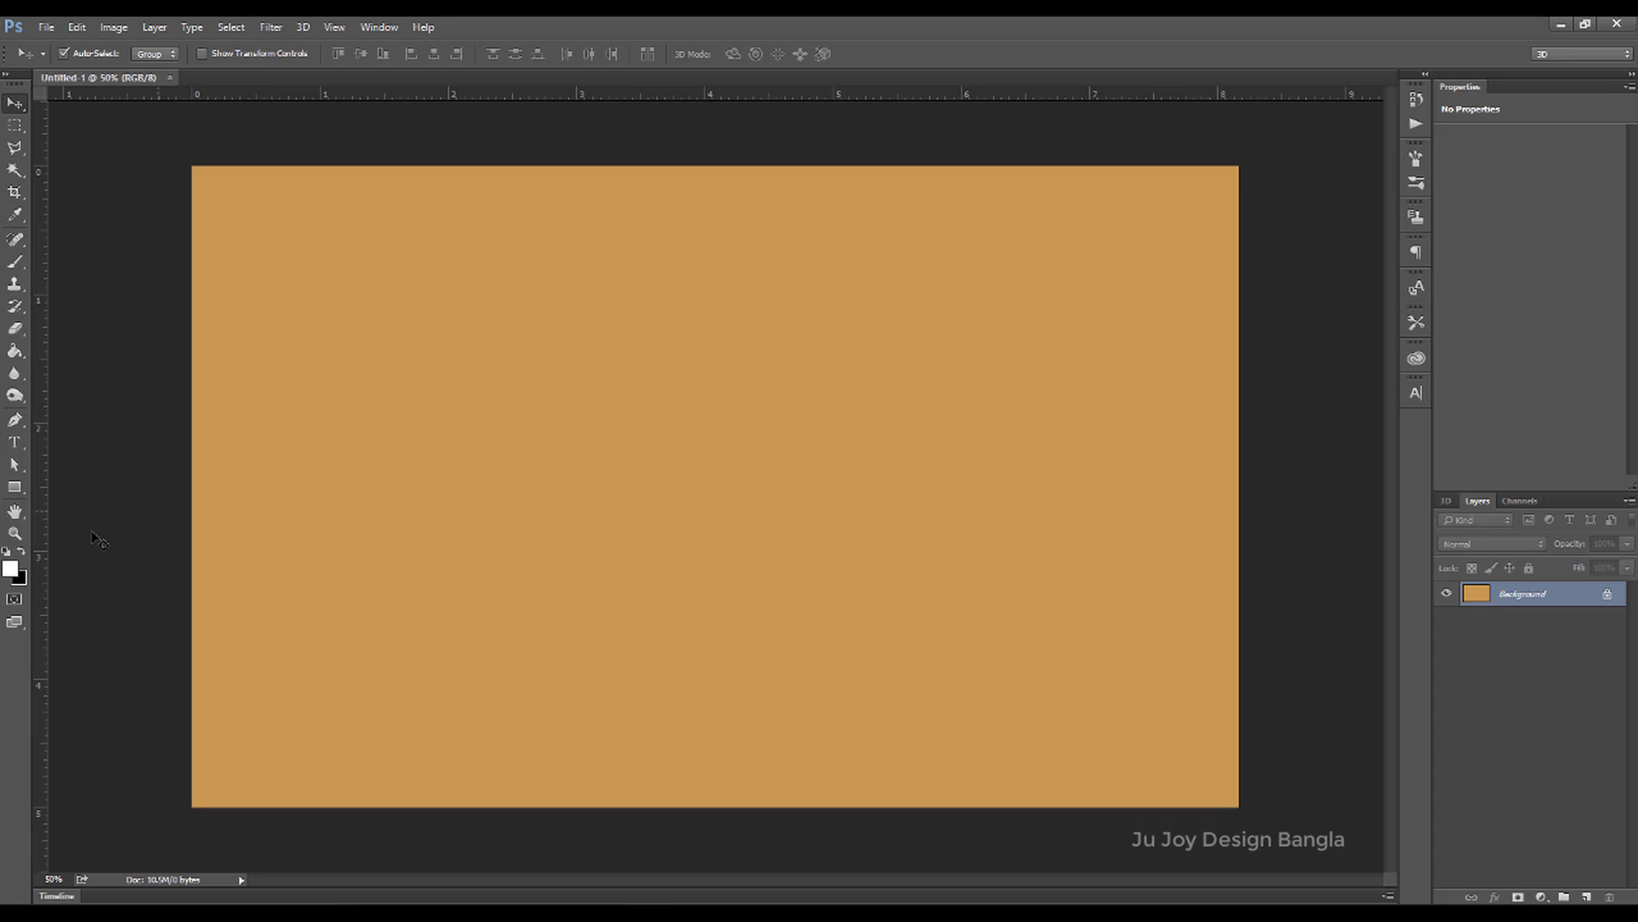
Fill the canvas with white, then dismiss a second New document dialog without creating it.
{"action": "left_click", "coordinate": [22, 552]}
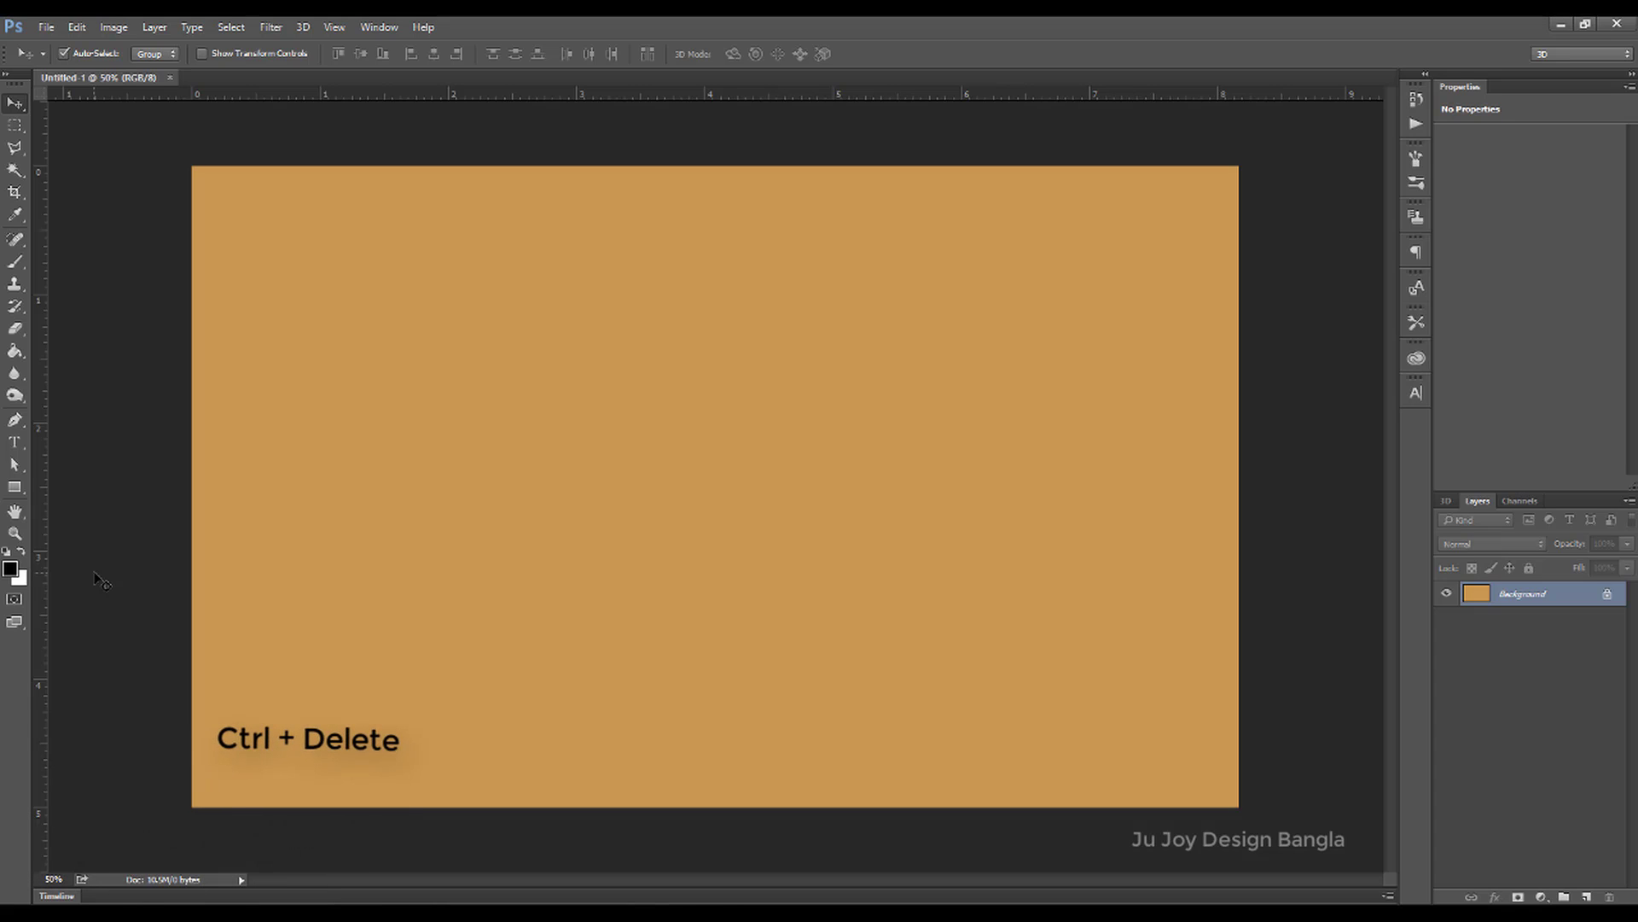
{"action": "key", "text": "ctrl+Delete"}
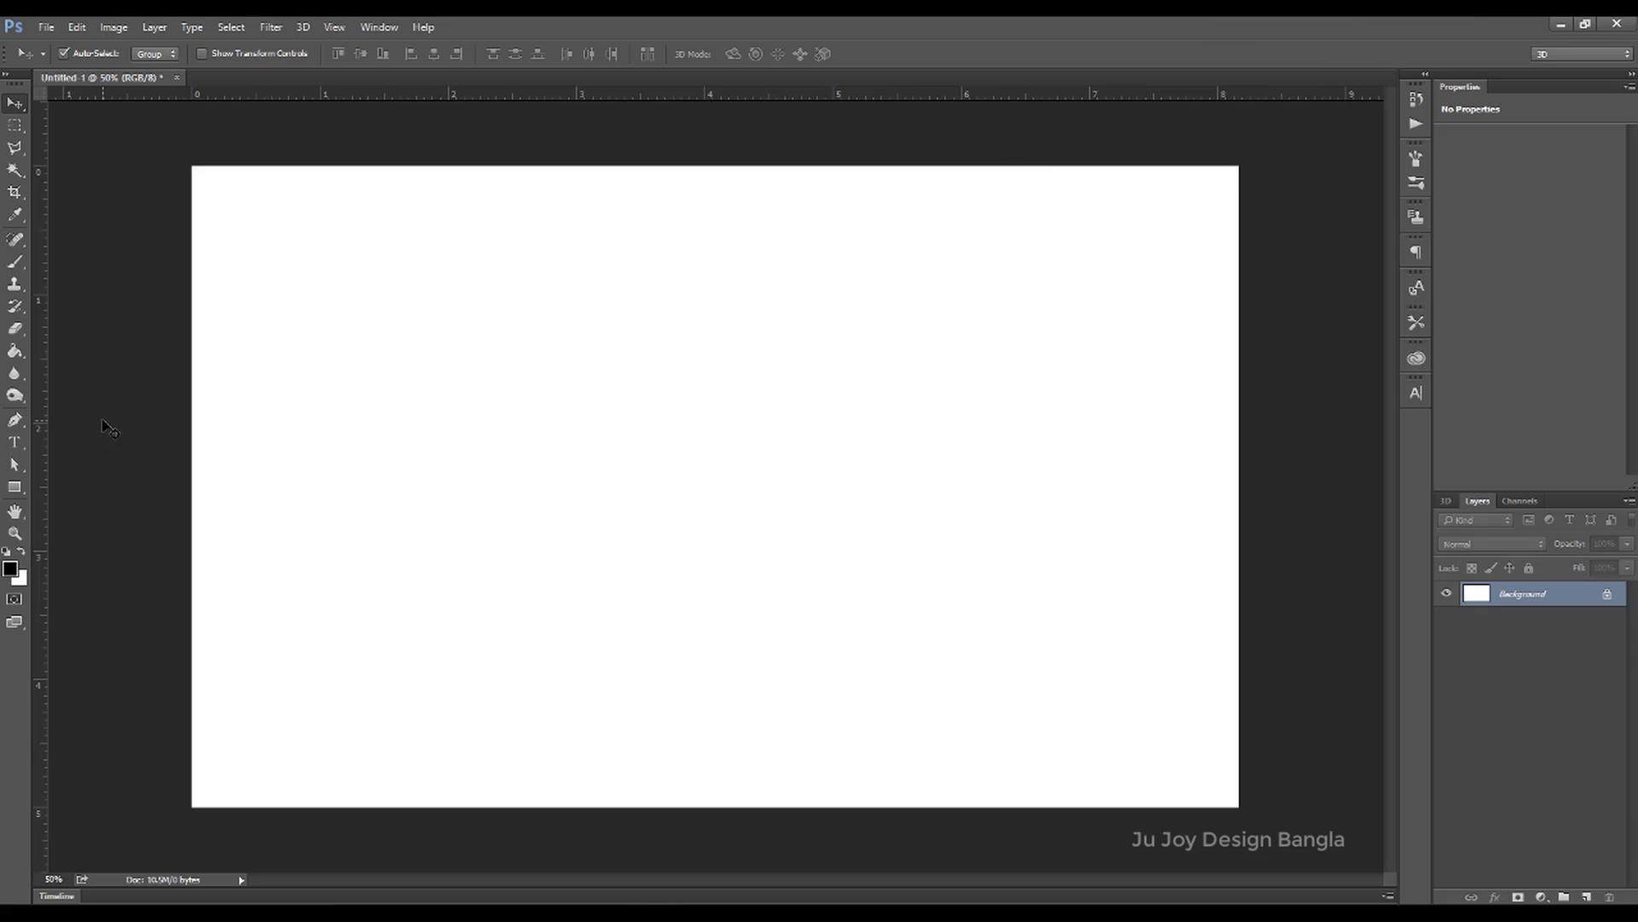
{"action": "left_click", "coordinate": [46, 27]}
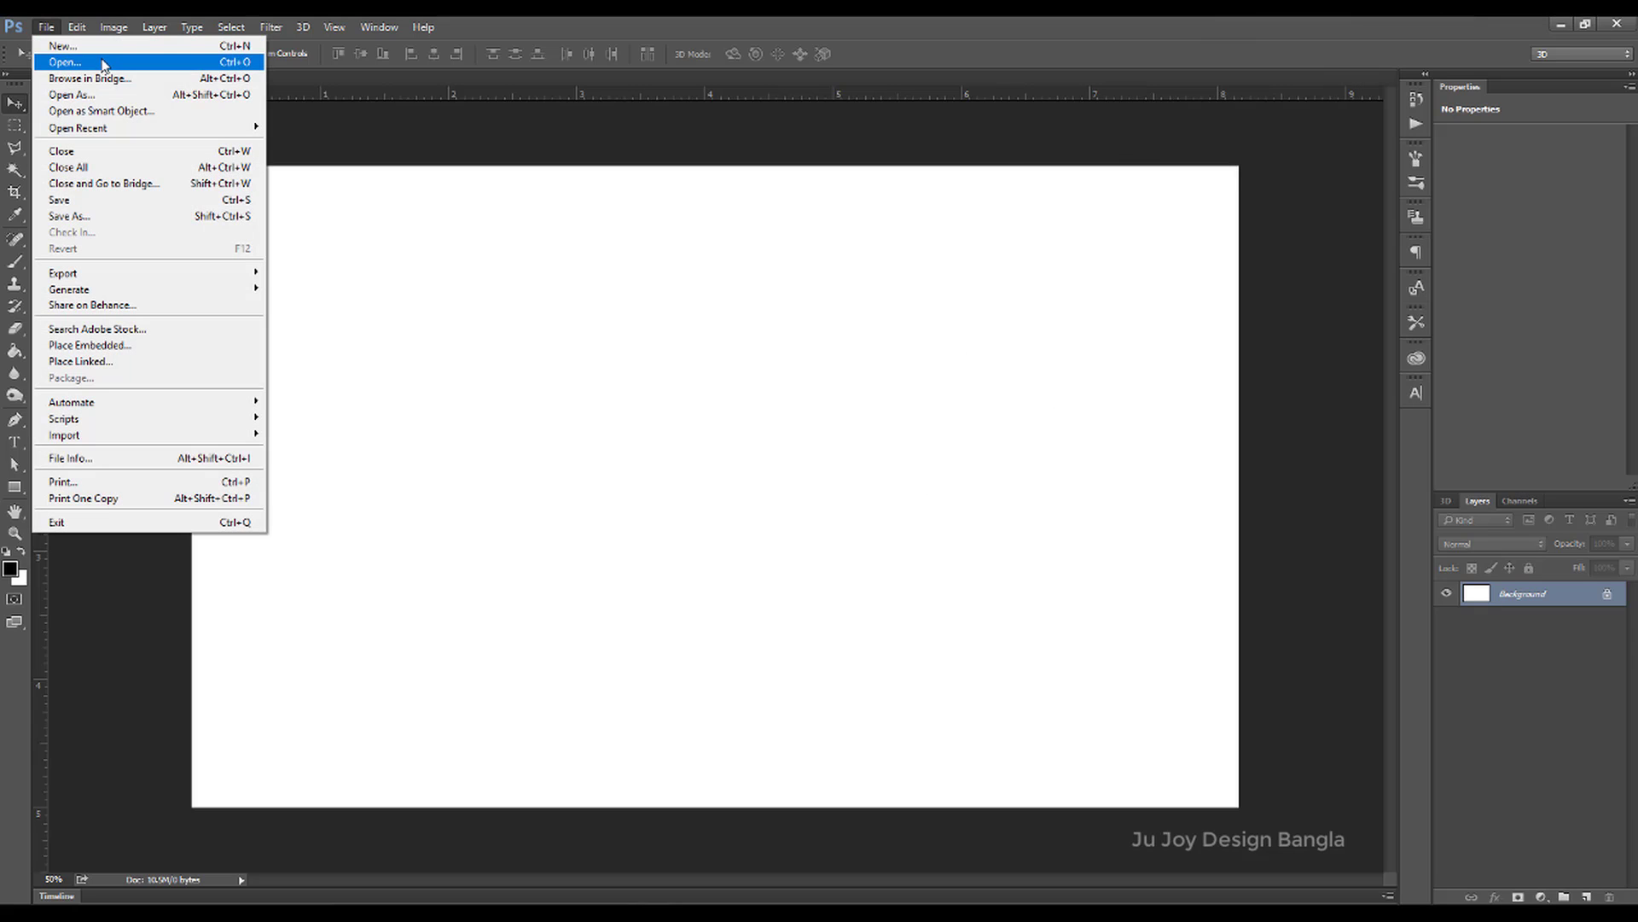
{"action": "left_click", "coordinate": [63, 45]}
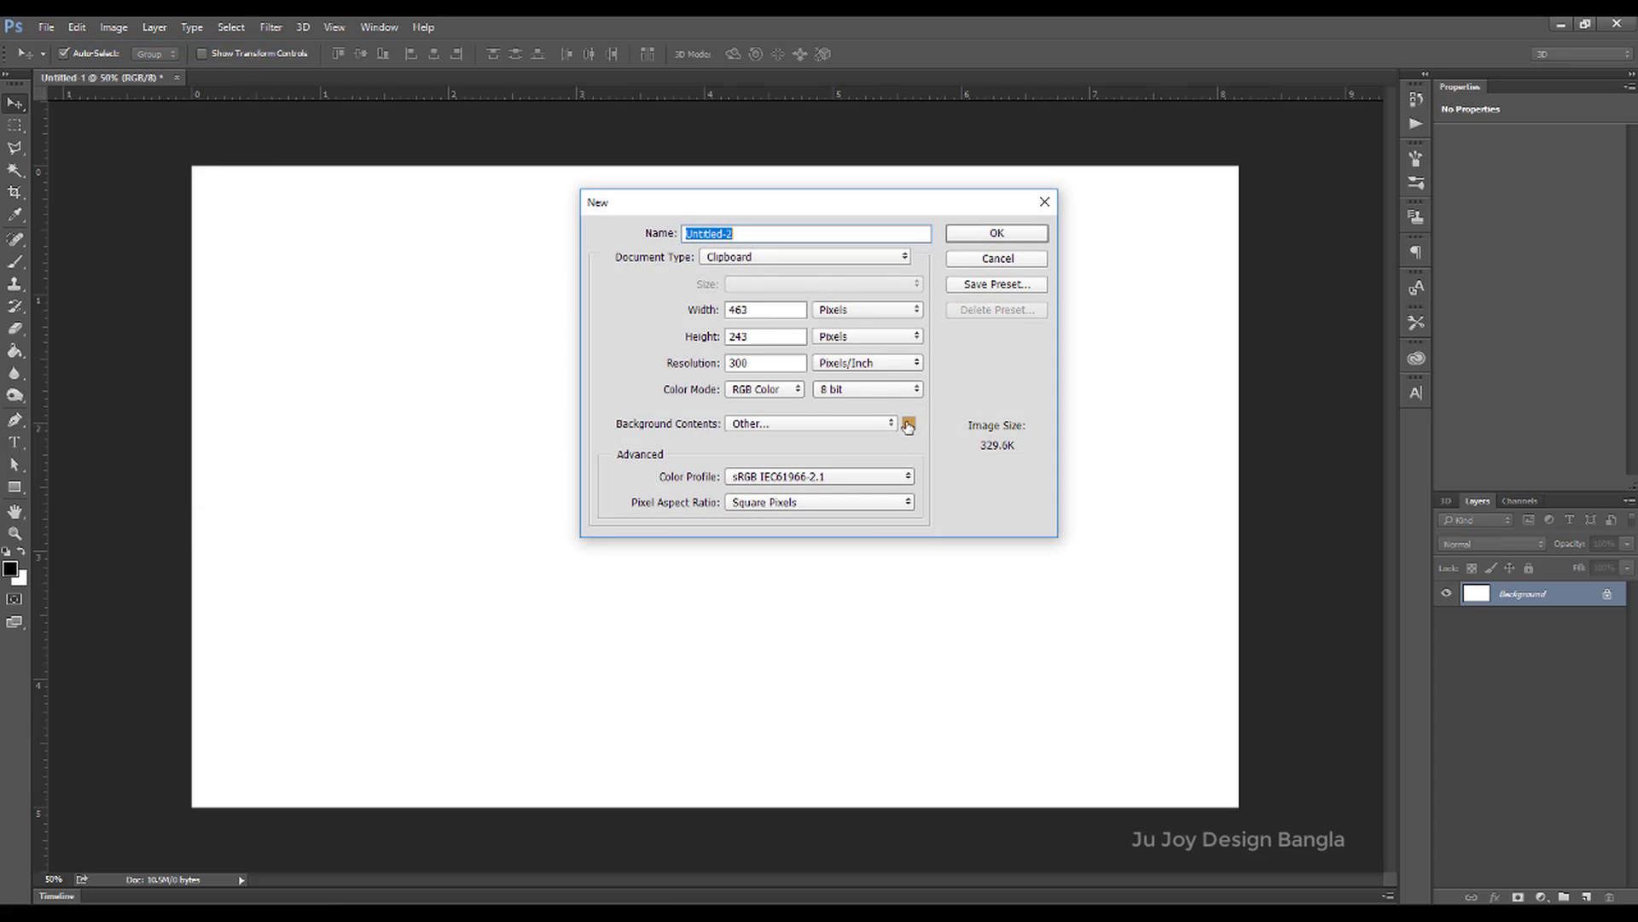
{"action": "left_click", "coordinate": [908, 426]}
{"action": "left_click_drag", "start_coordinate": [1024, 305], "coordinate": [911, 225]}
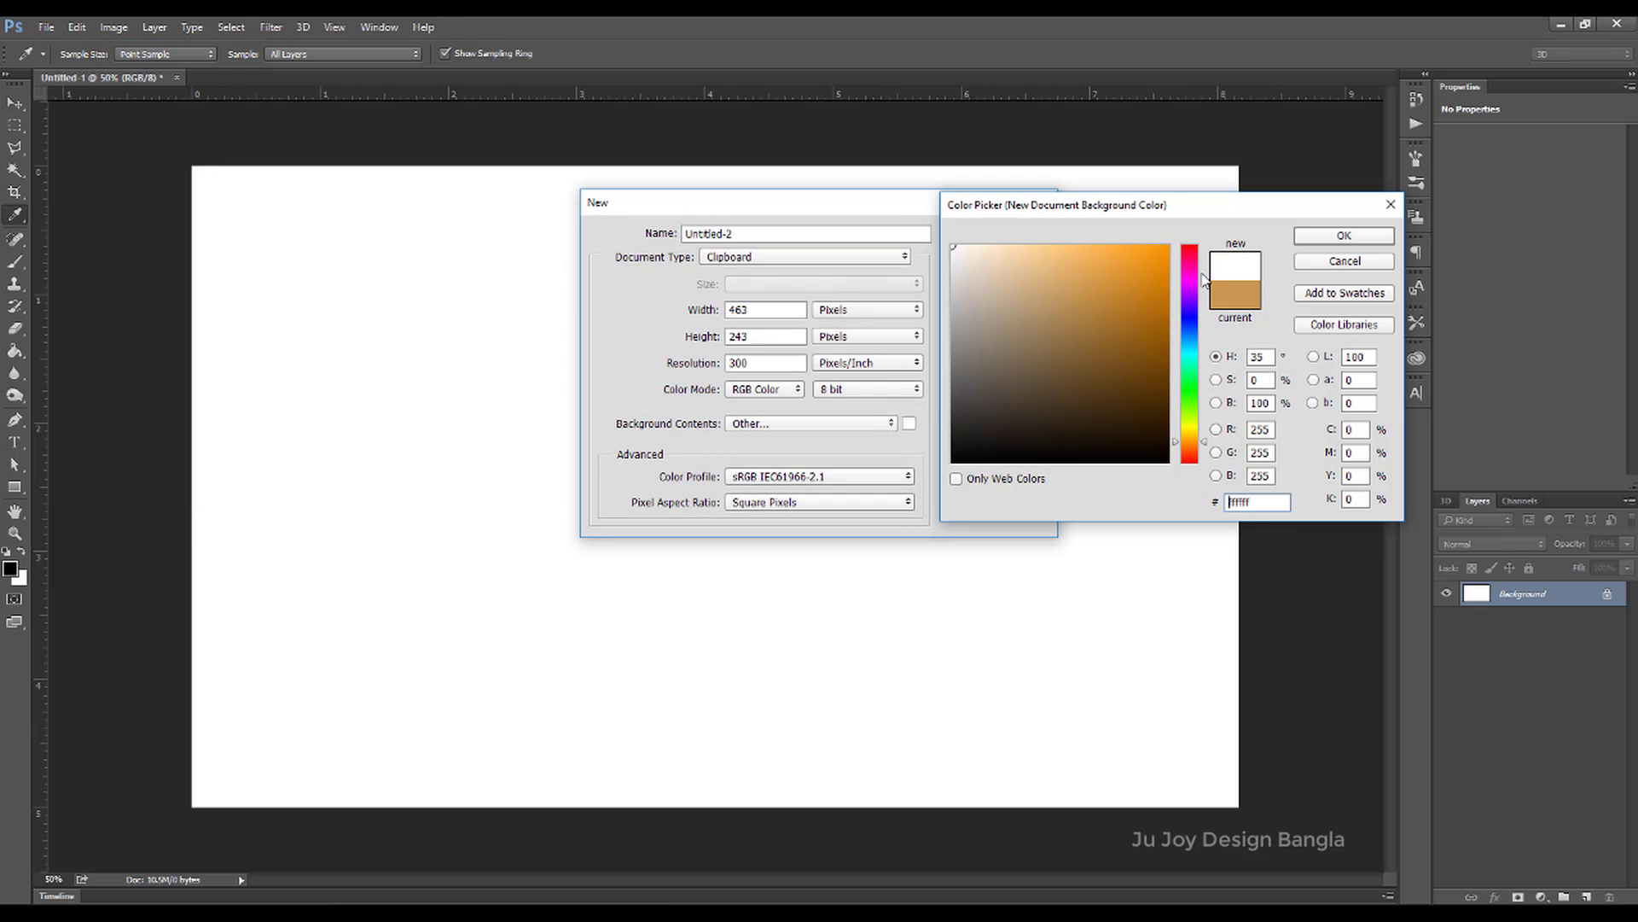
{"action": "left_click", "coordinate": [1354, 235]}
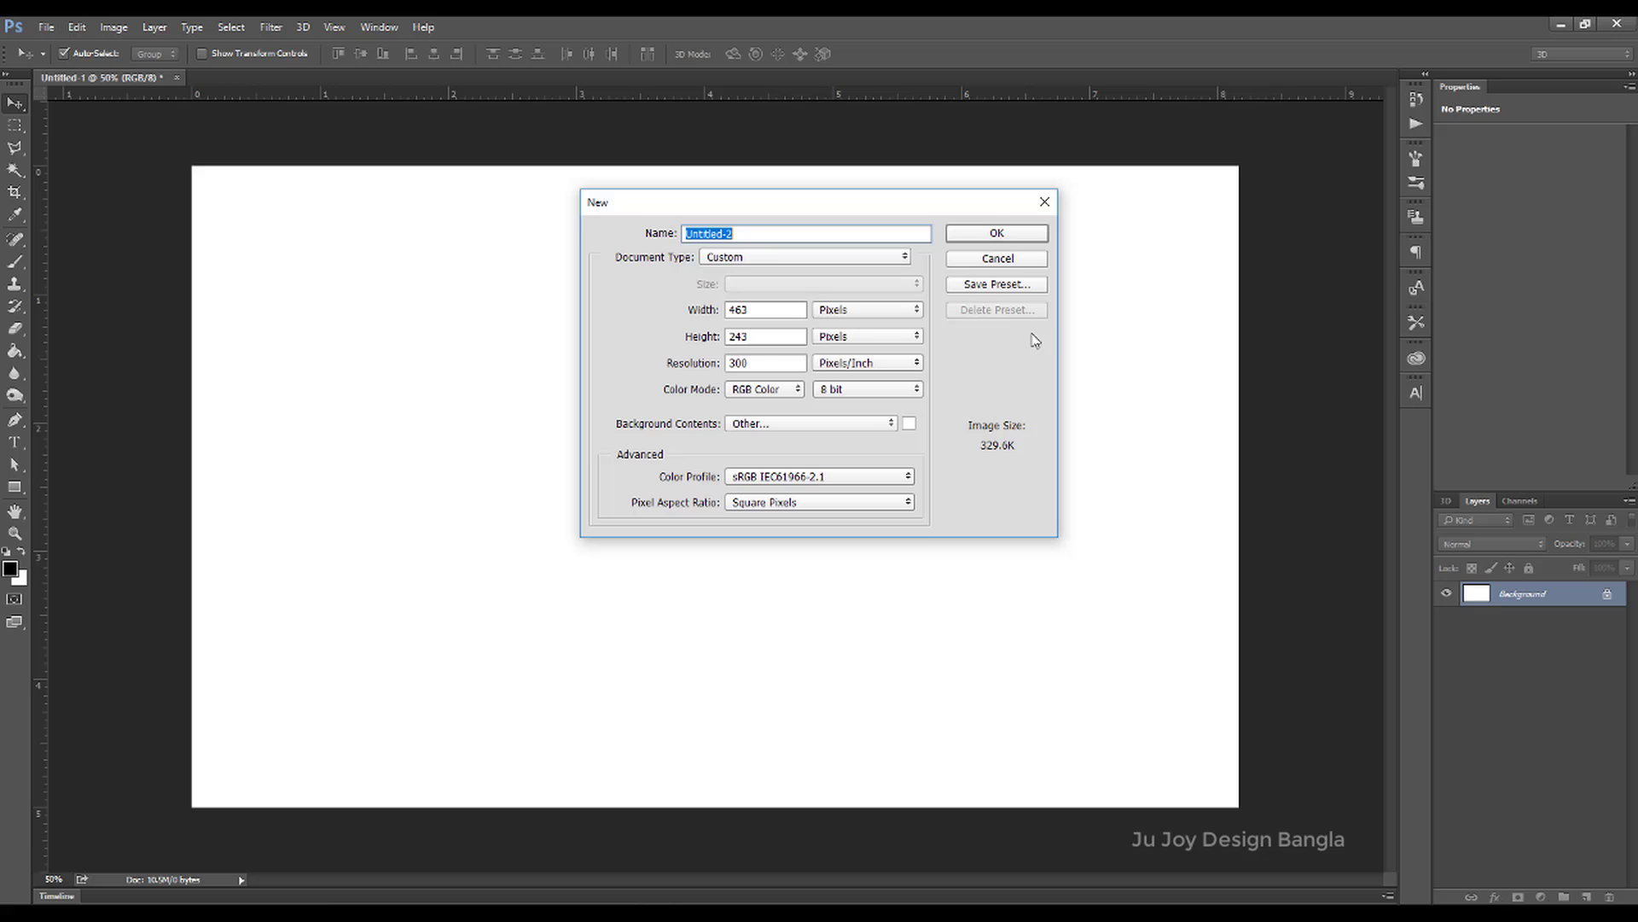
{"action": "left_click", "coordinate": [1020, 232]}
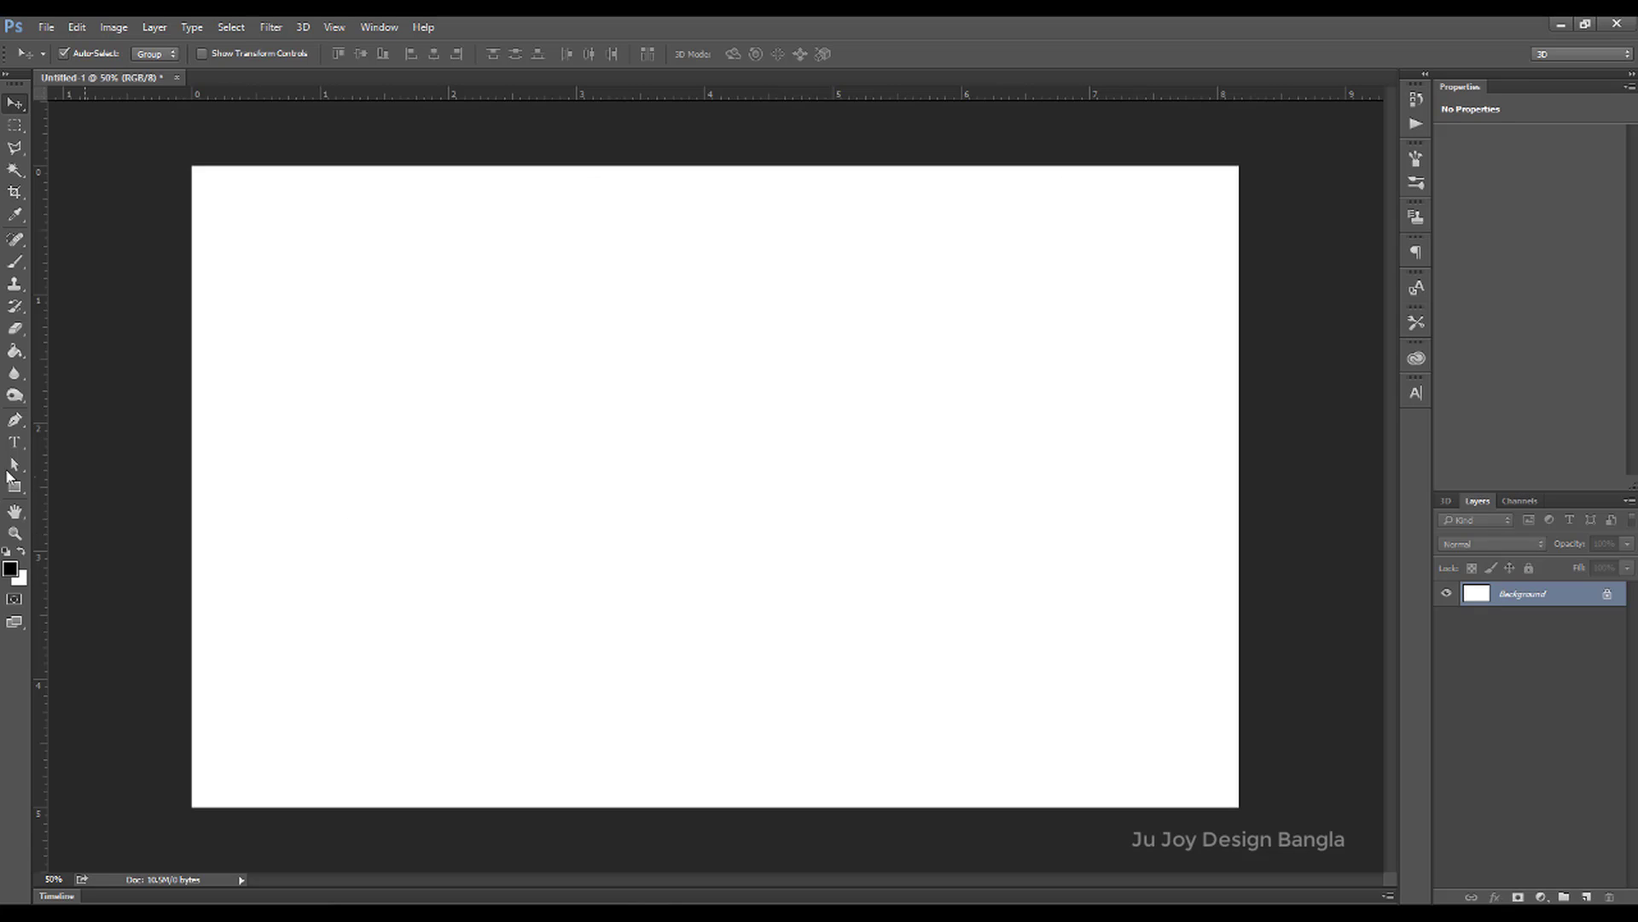
Draw a hexagon with the Polygon tool in the canvas's upper left.
{"action": "left_click", "coordinate": [15, 488]}
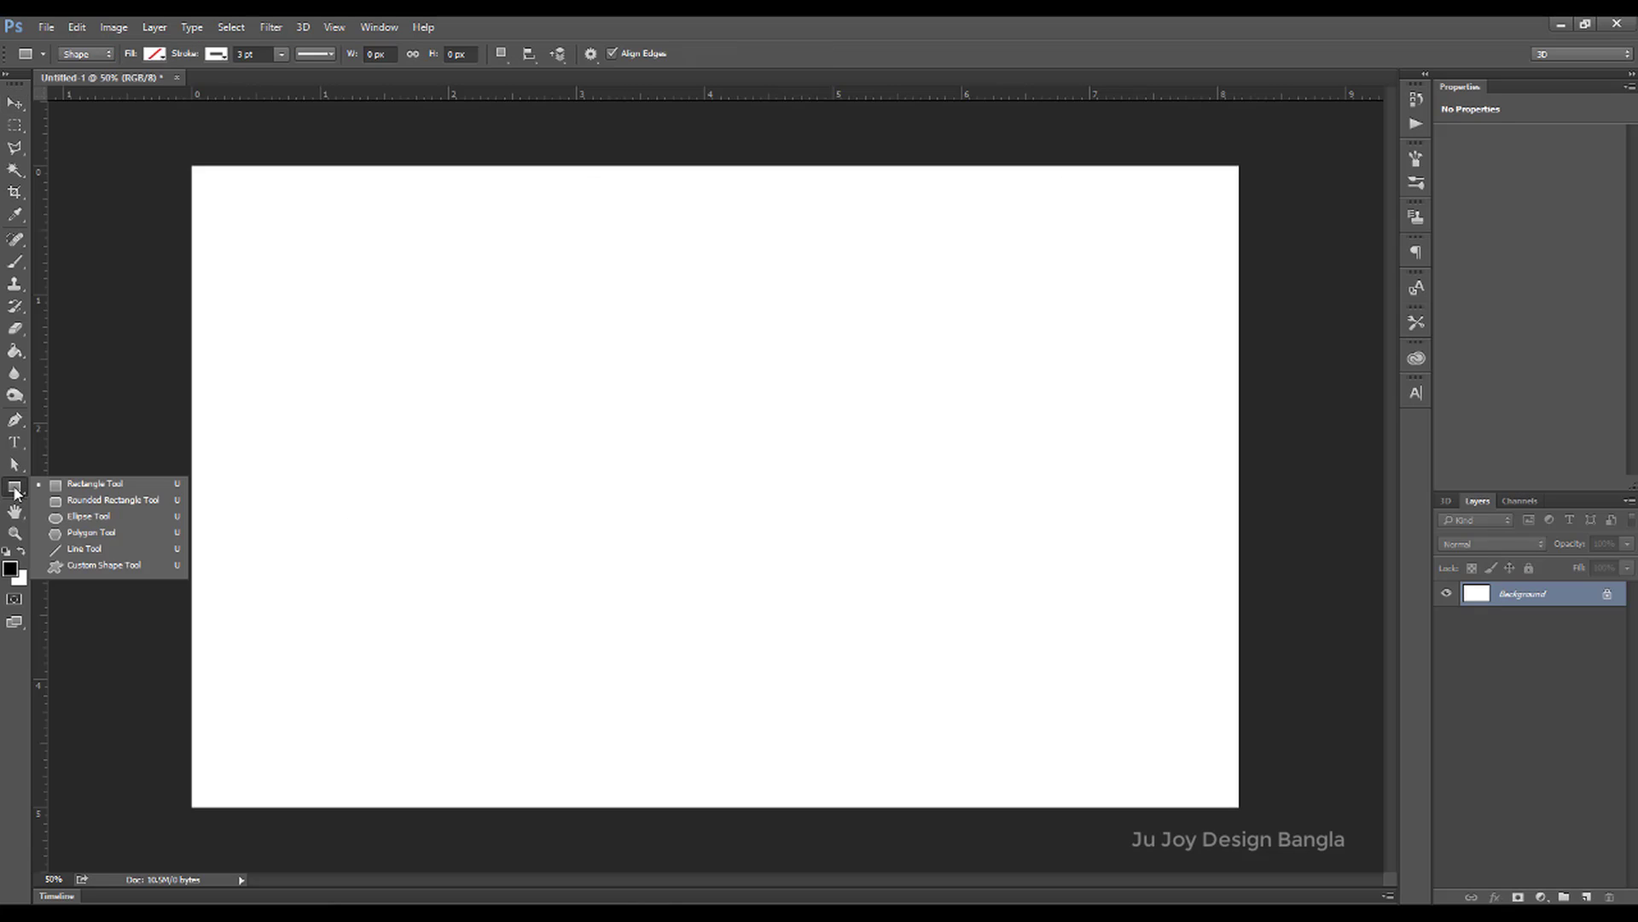
{"action": "left_click", "coordinate": [107, 538]}
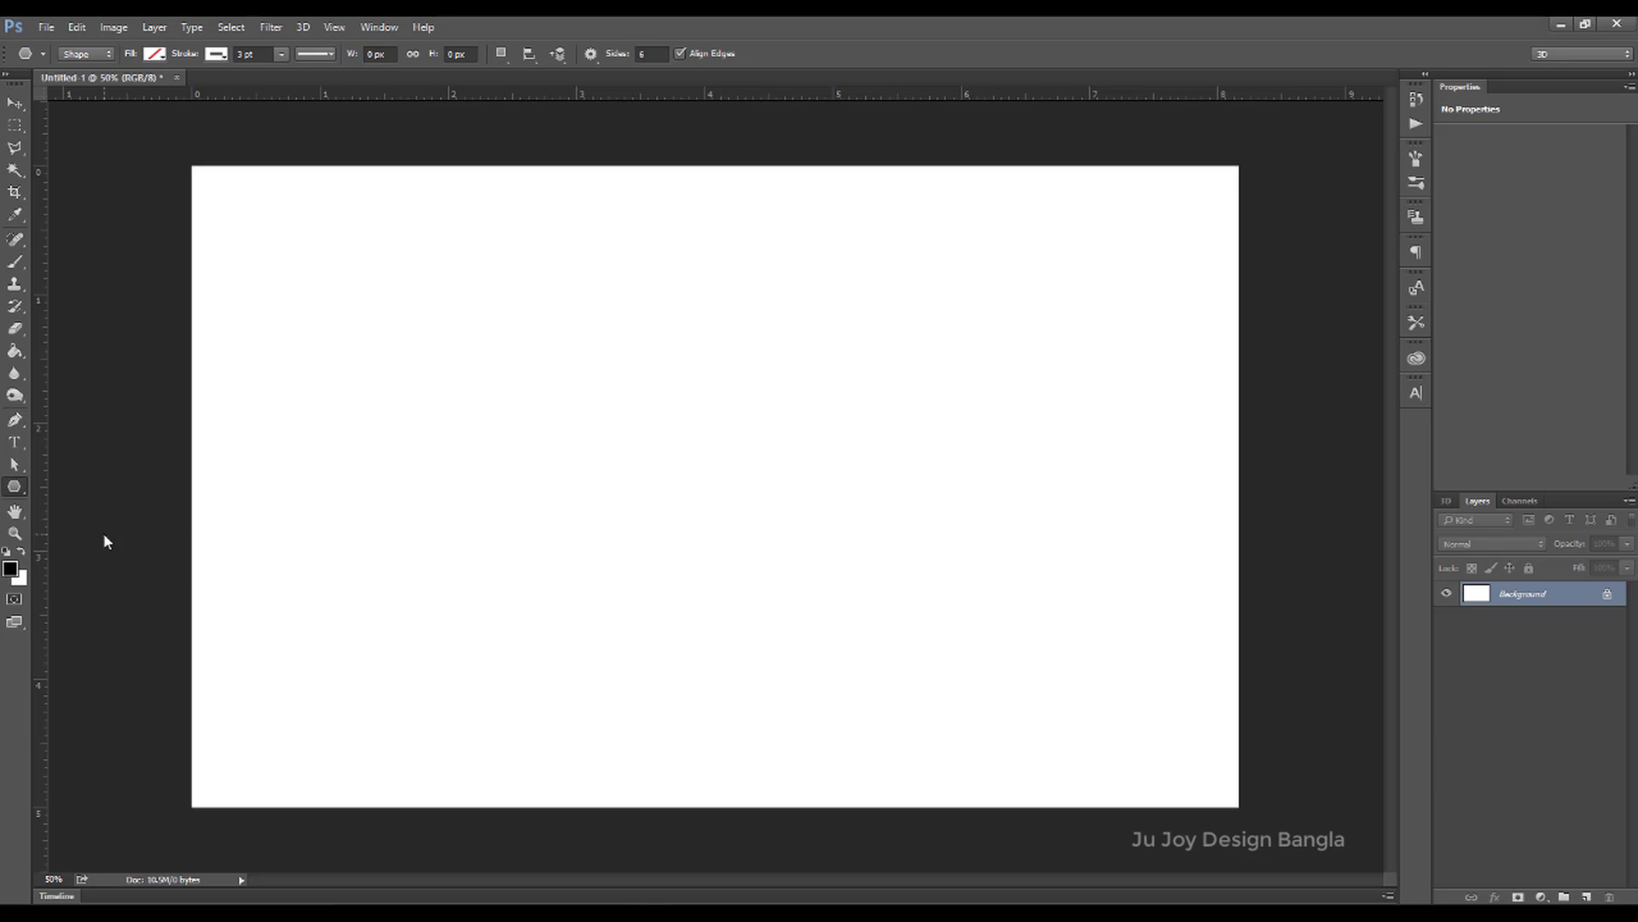
{"action": "left_click_drag", "start_coordinate": [570, 381], "coordinate": [713, 467]}
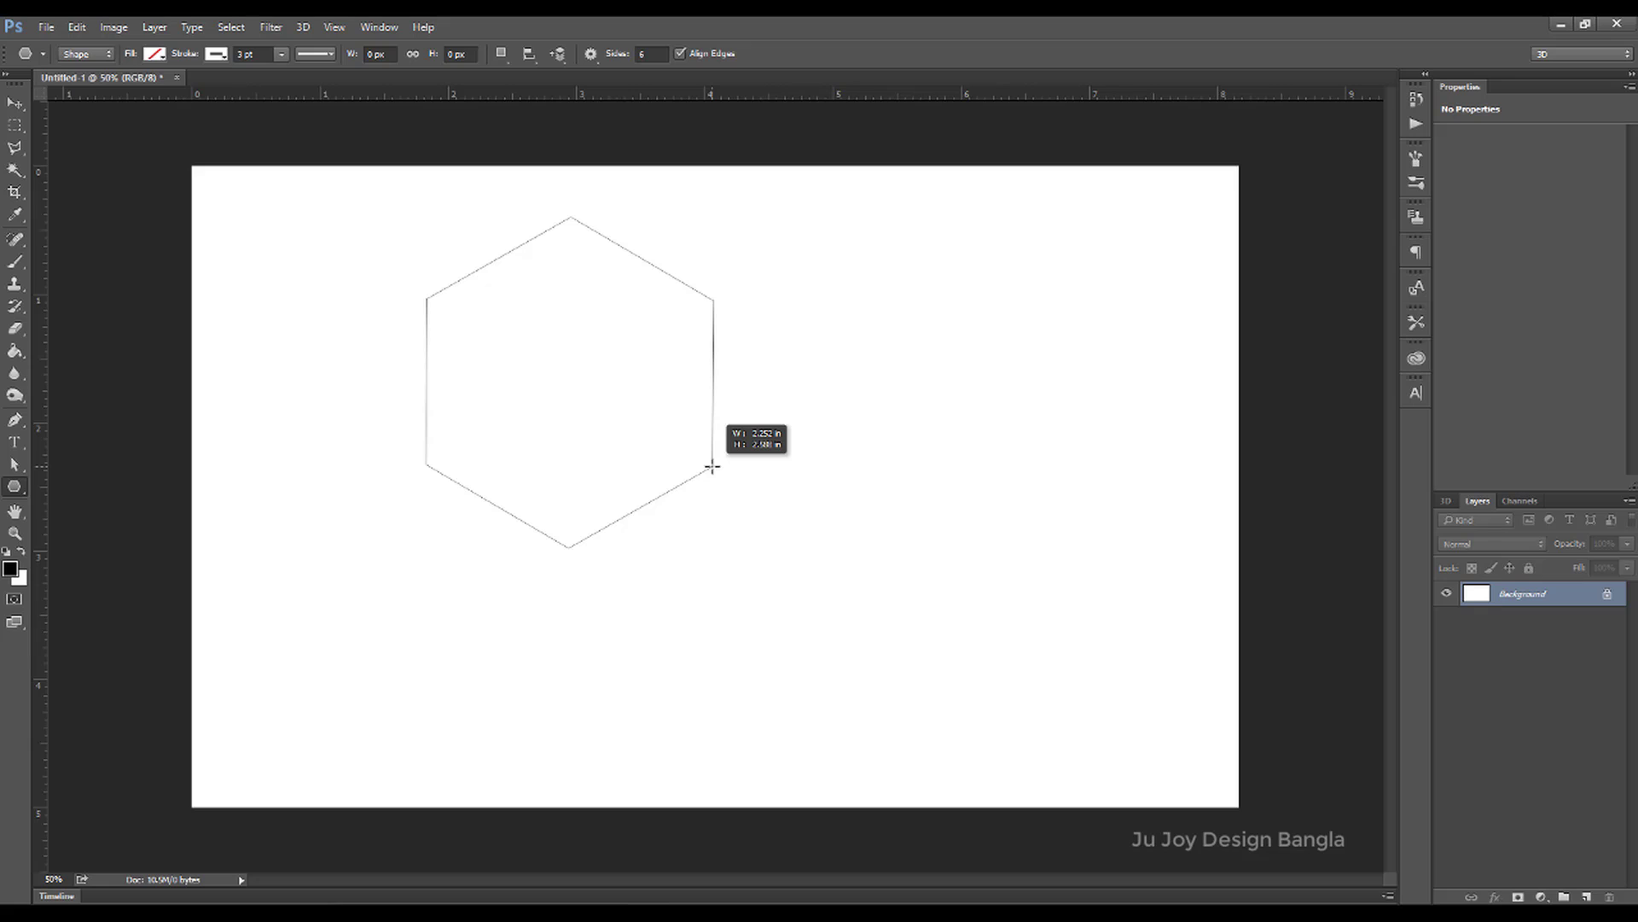
{"action": "left_click_drag", "start_coordinate": [713, 466], "coordinate": [712, 467]}
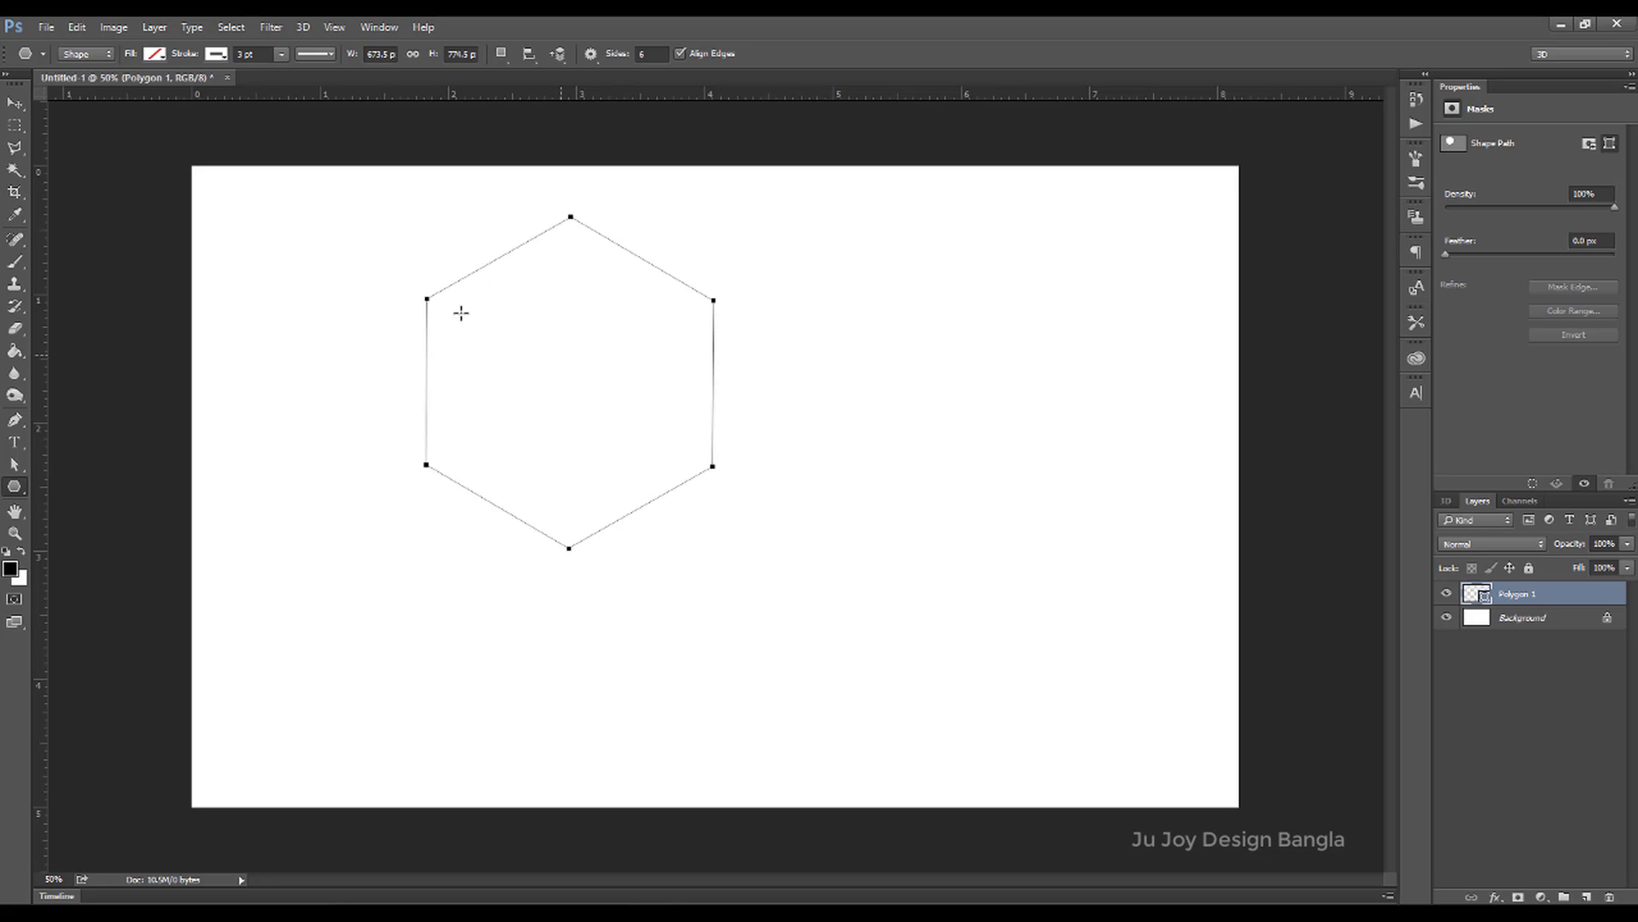
Give the hexagon an orange fill and no stroke.
{"action": "left_click", "coordinate": [155, 54]}
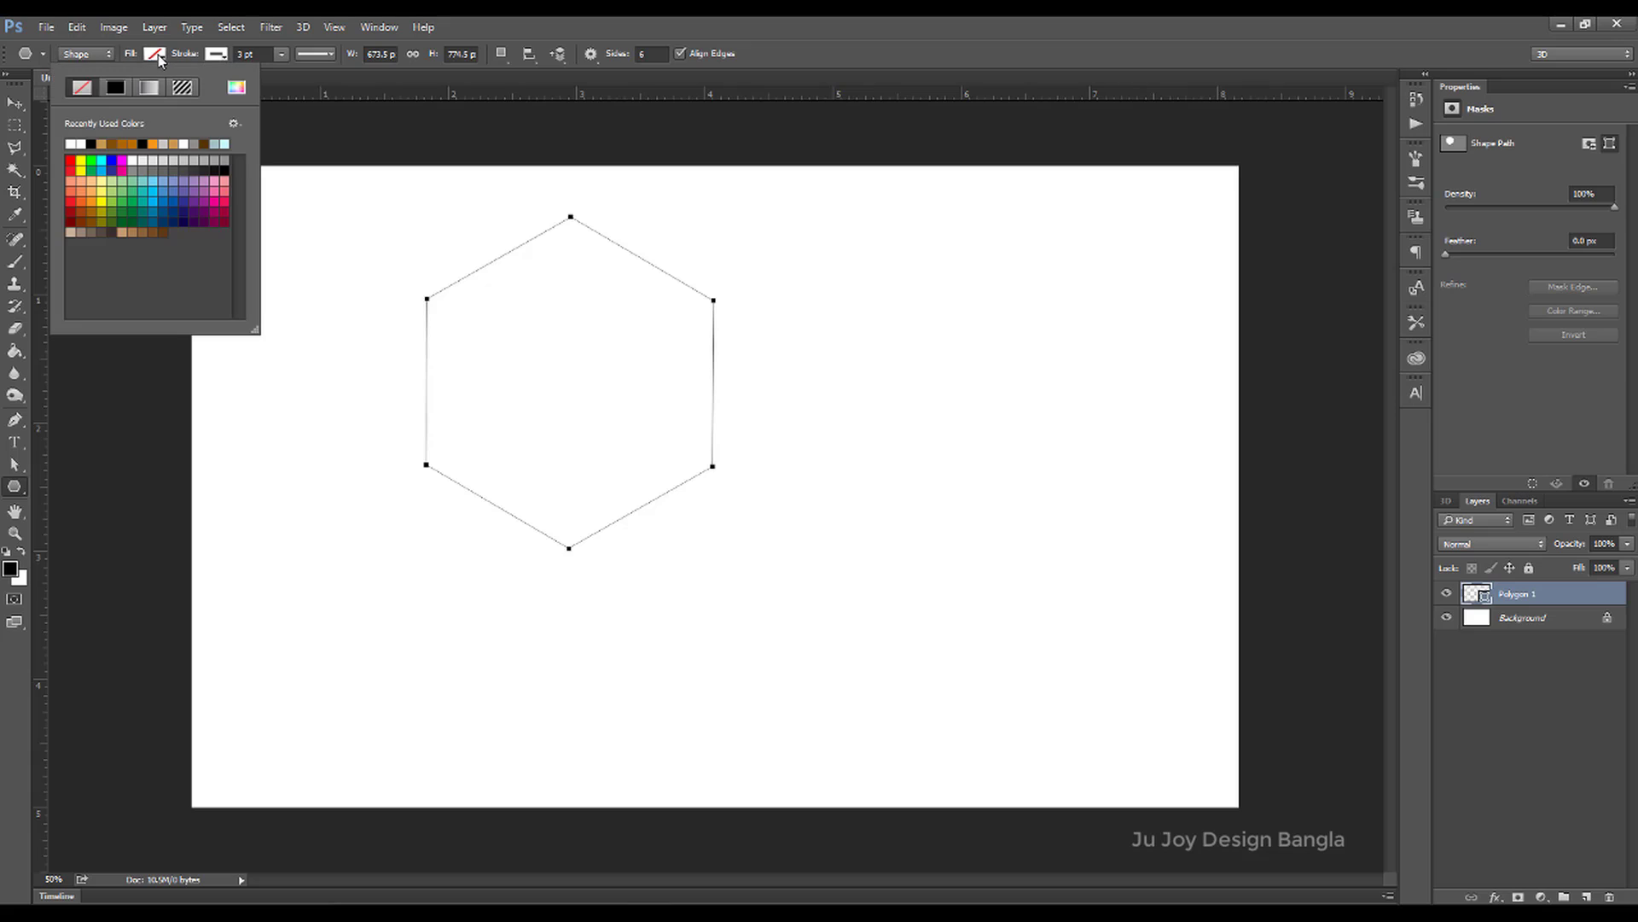
{"action": "left_click", "coordinate": [119, 142]}
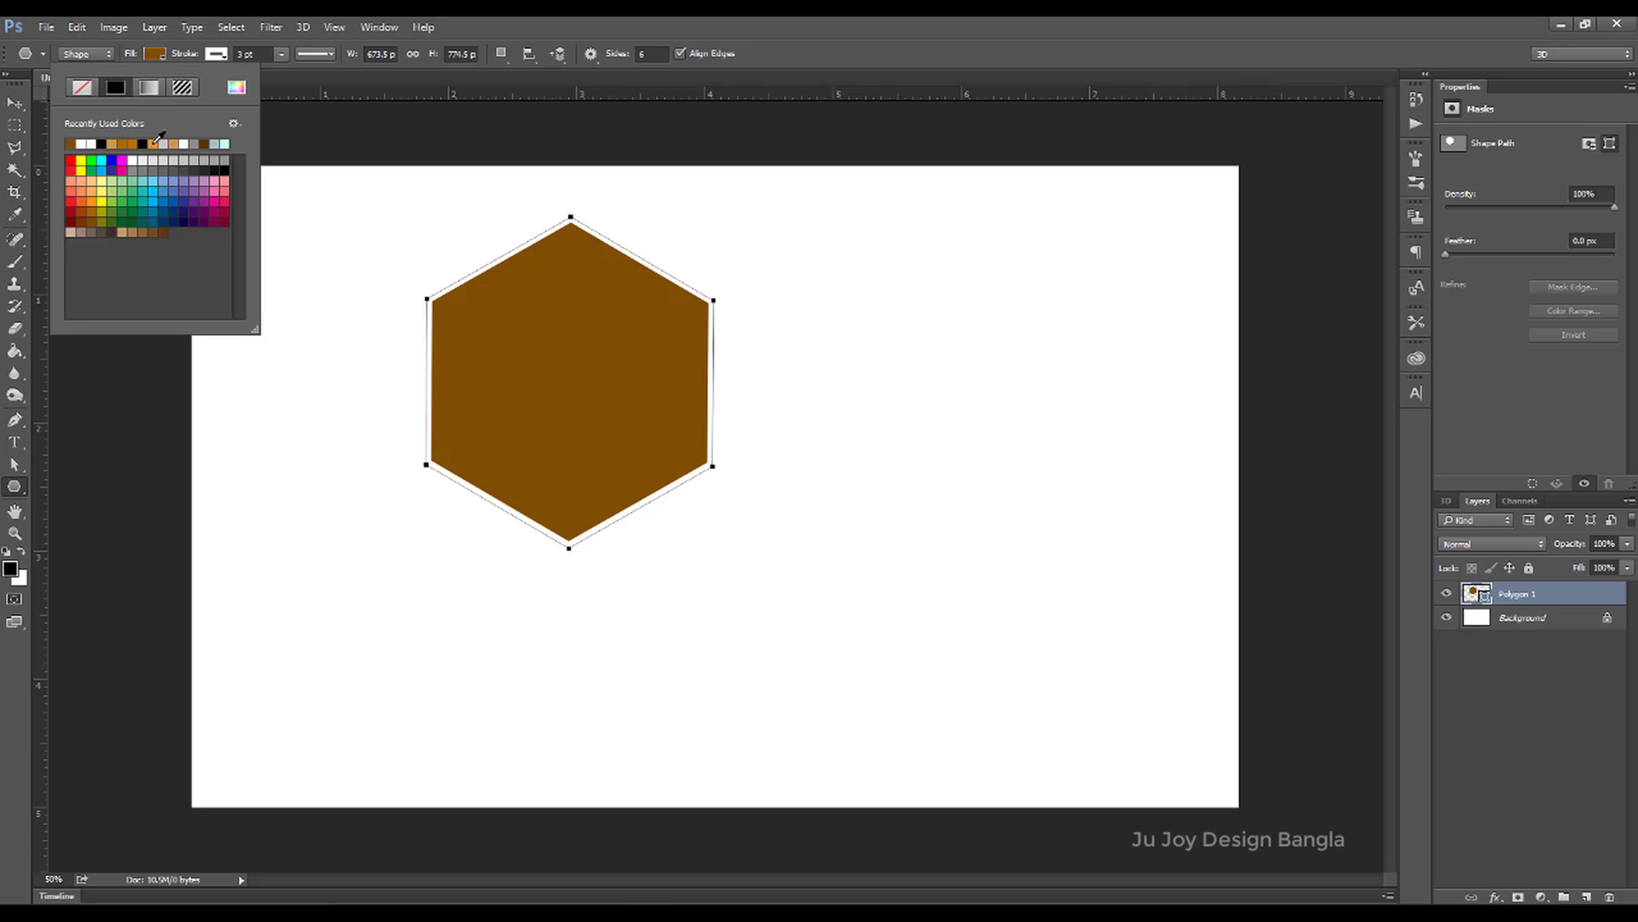
{"action": "left_click", "coordinate": [155, 142]}
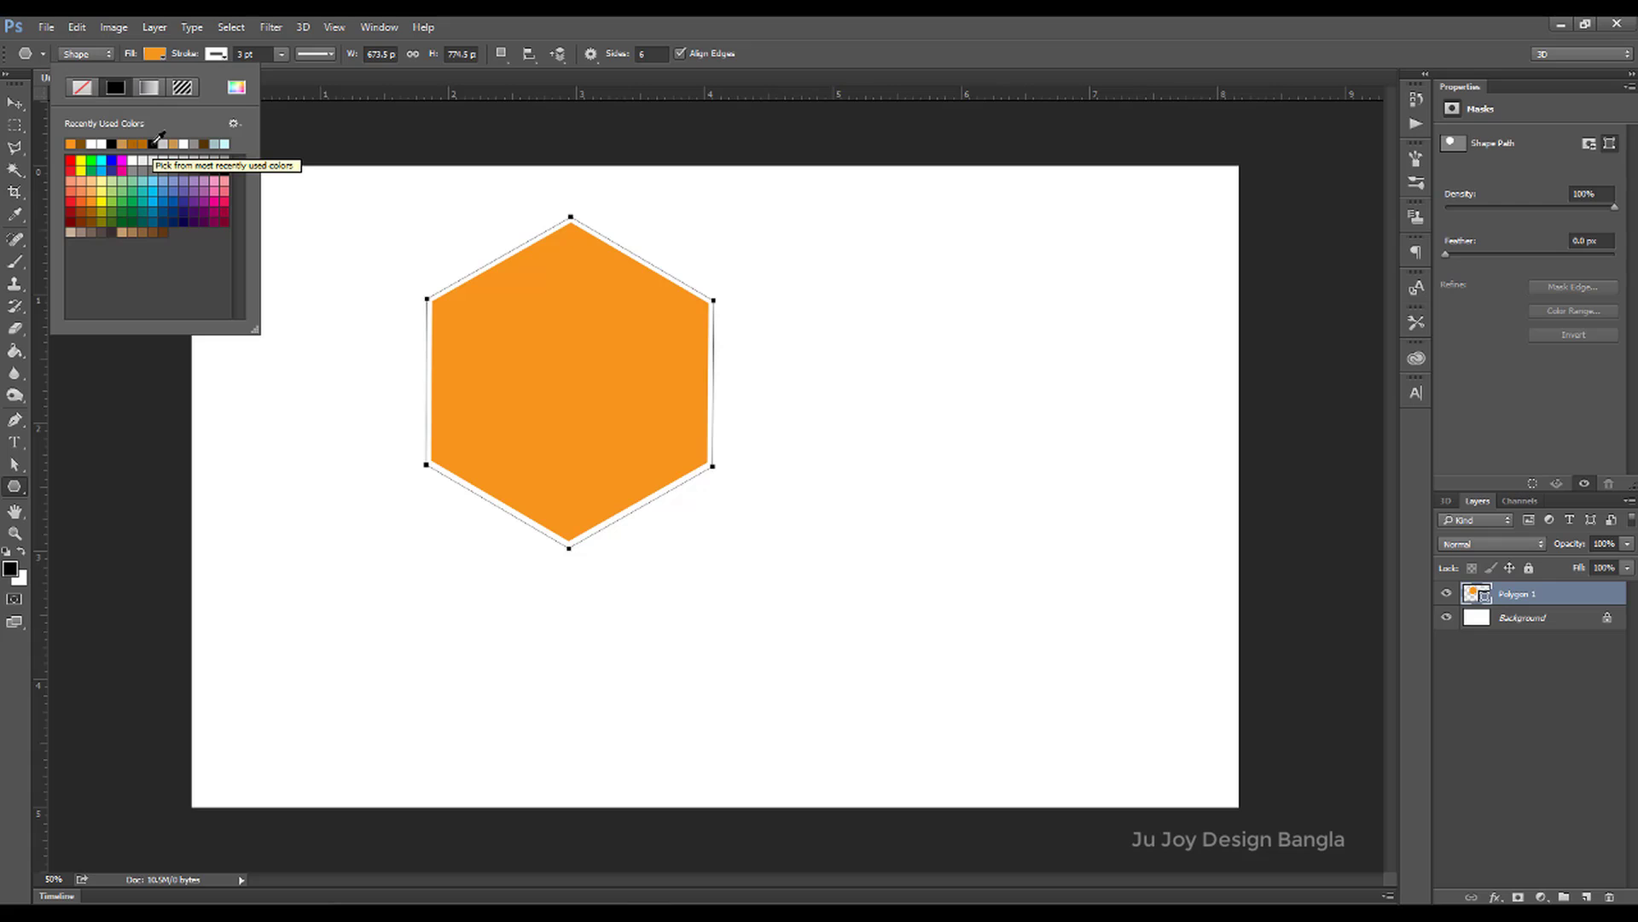
{"action": "left_click", "coordinate": [215, 53]}
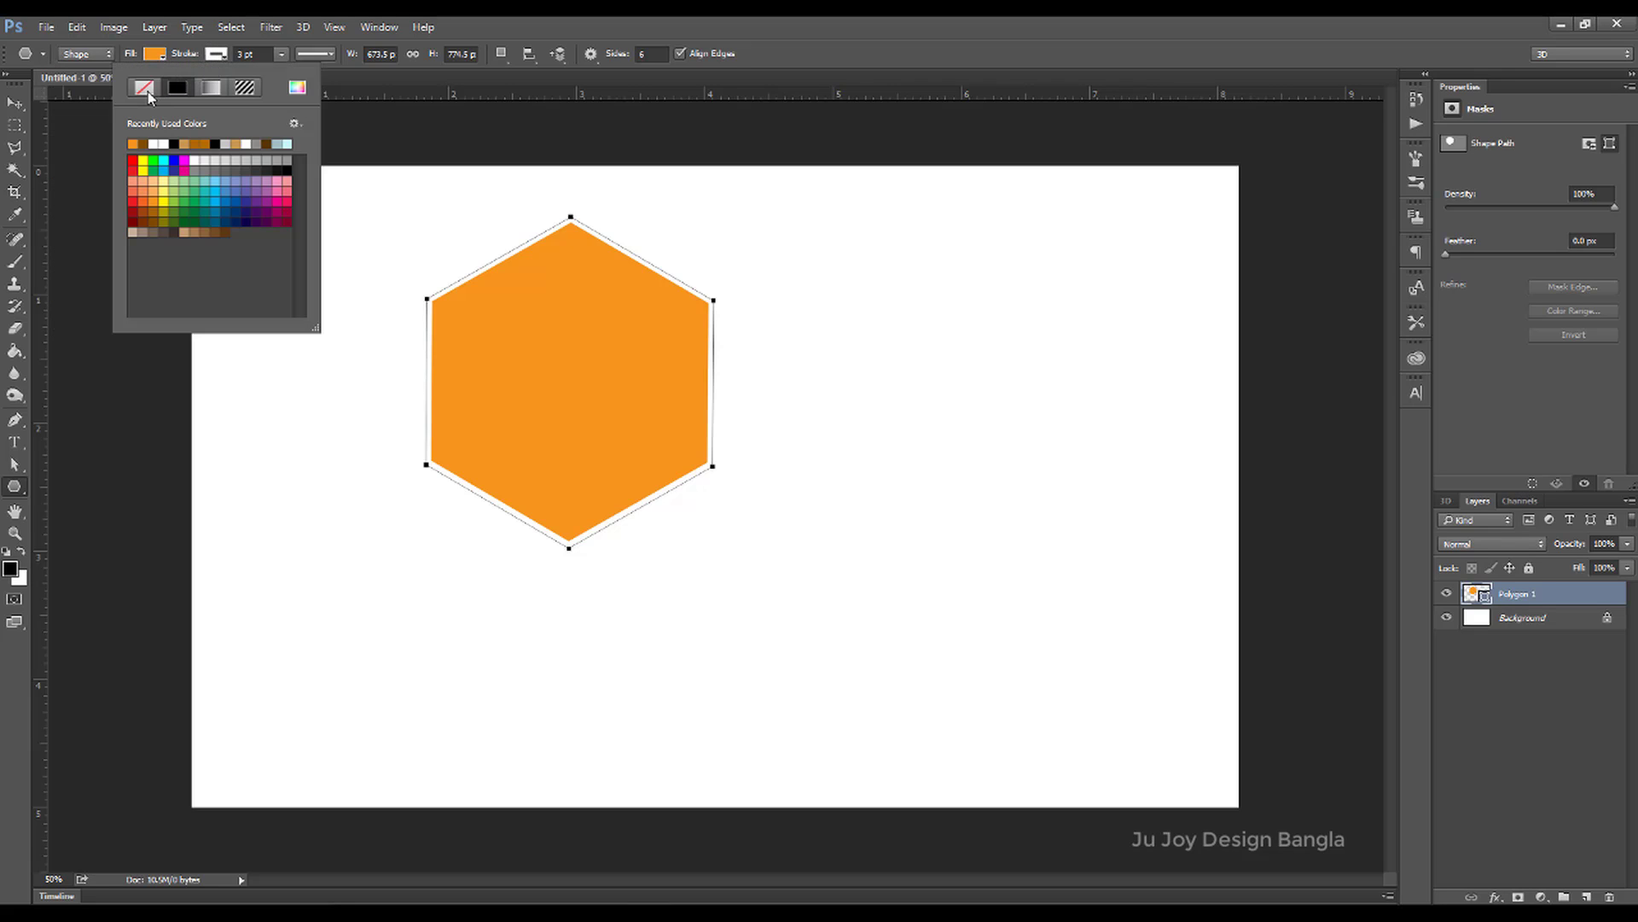
{"action": "left_click", "coordinate": [148, 92]}
{"action": "left_click", "coordinate": [727, 24]}
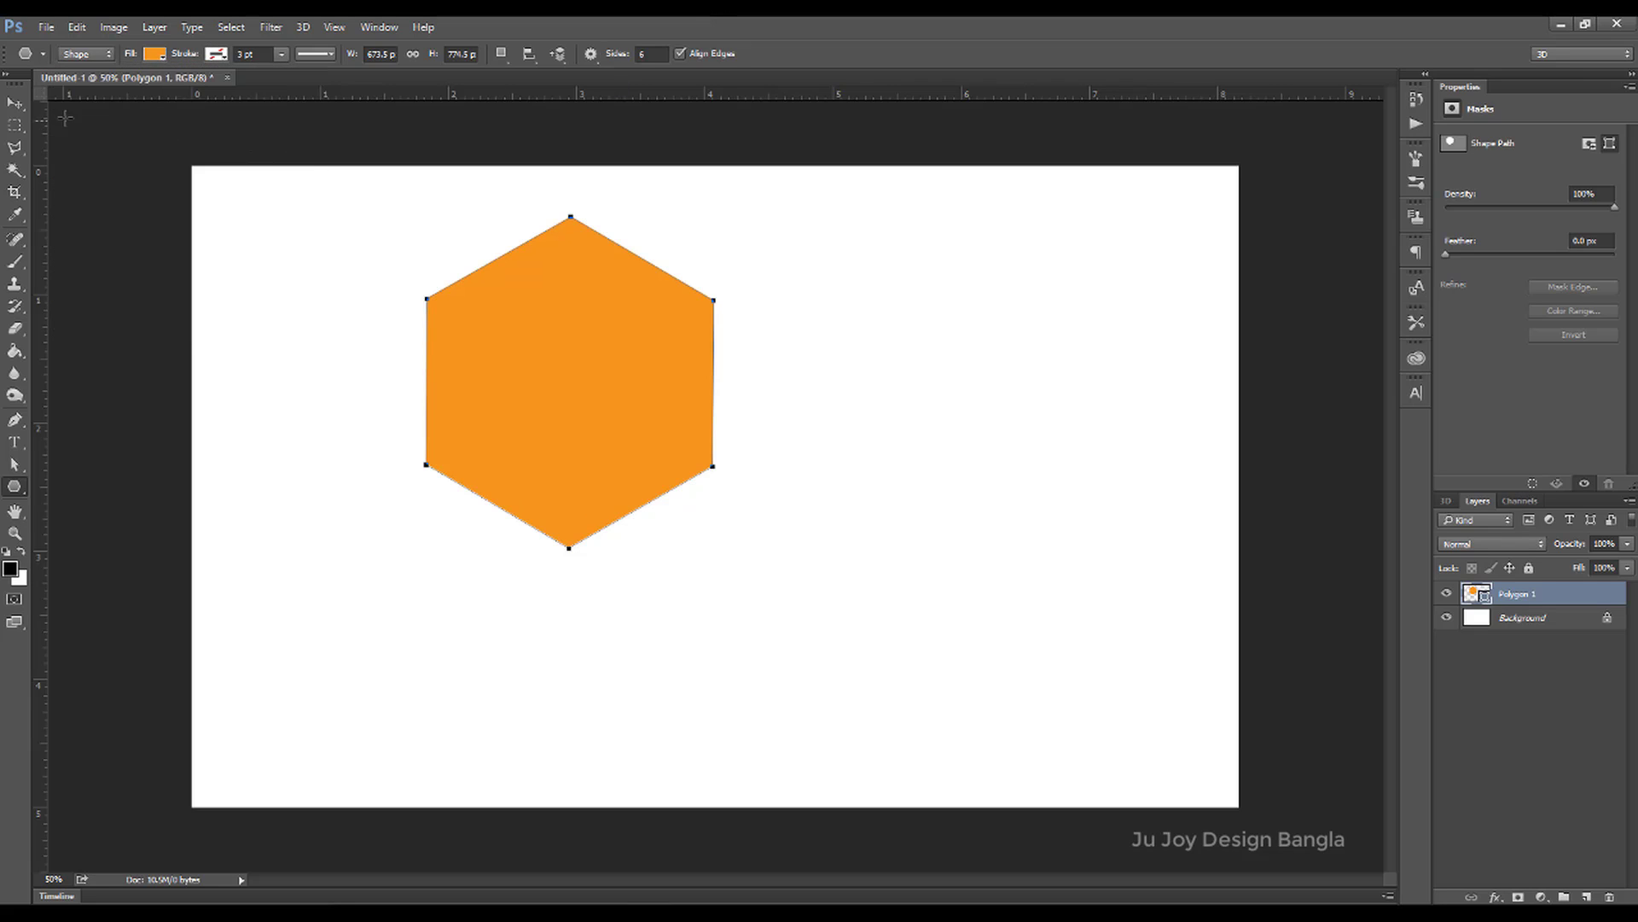
Move the orange hexagon to the centre of the canvas.
{"action": "key", "text": "v"}
{"action": "mouse_move", "coordinate": [559, 392]}
{"action": "left_mouse_down"}
{"action": "mouse_move", "coordinate": [702, 453]}
{"action": "mouse_move", "coordinate": [695, 484]}
{"action": "left_mouse_up"}
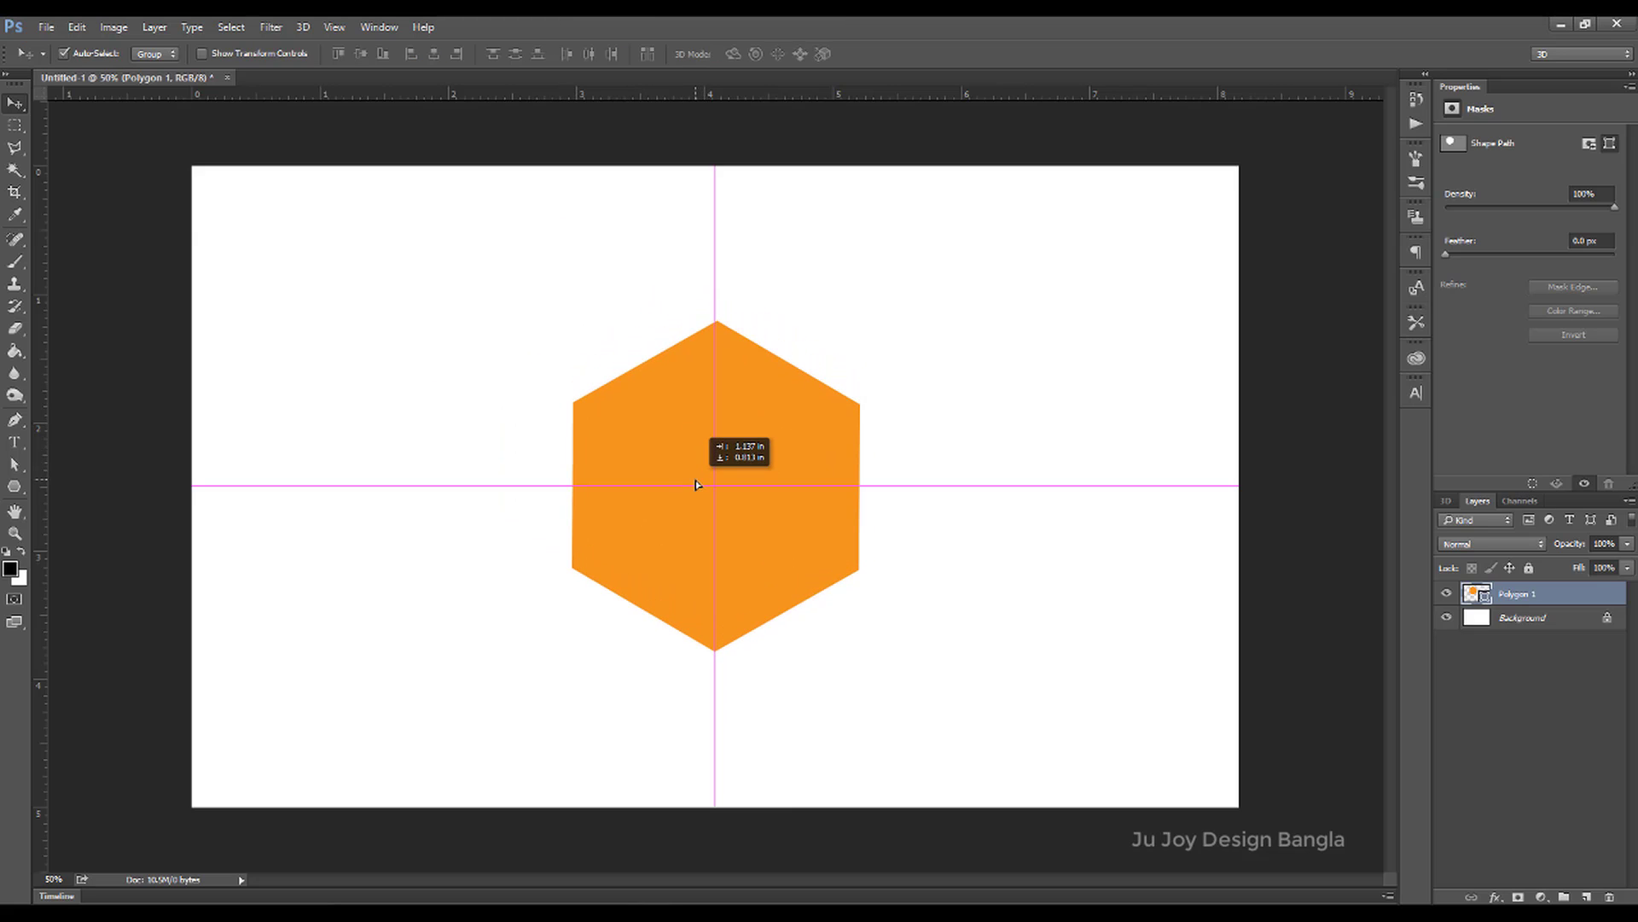
{"action": "left_click_drag", "start_coordinate": [696, 485], "coordinate": [693, 437]}
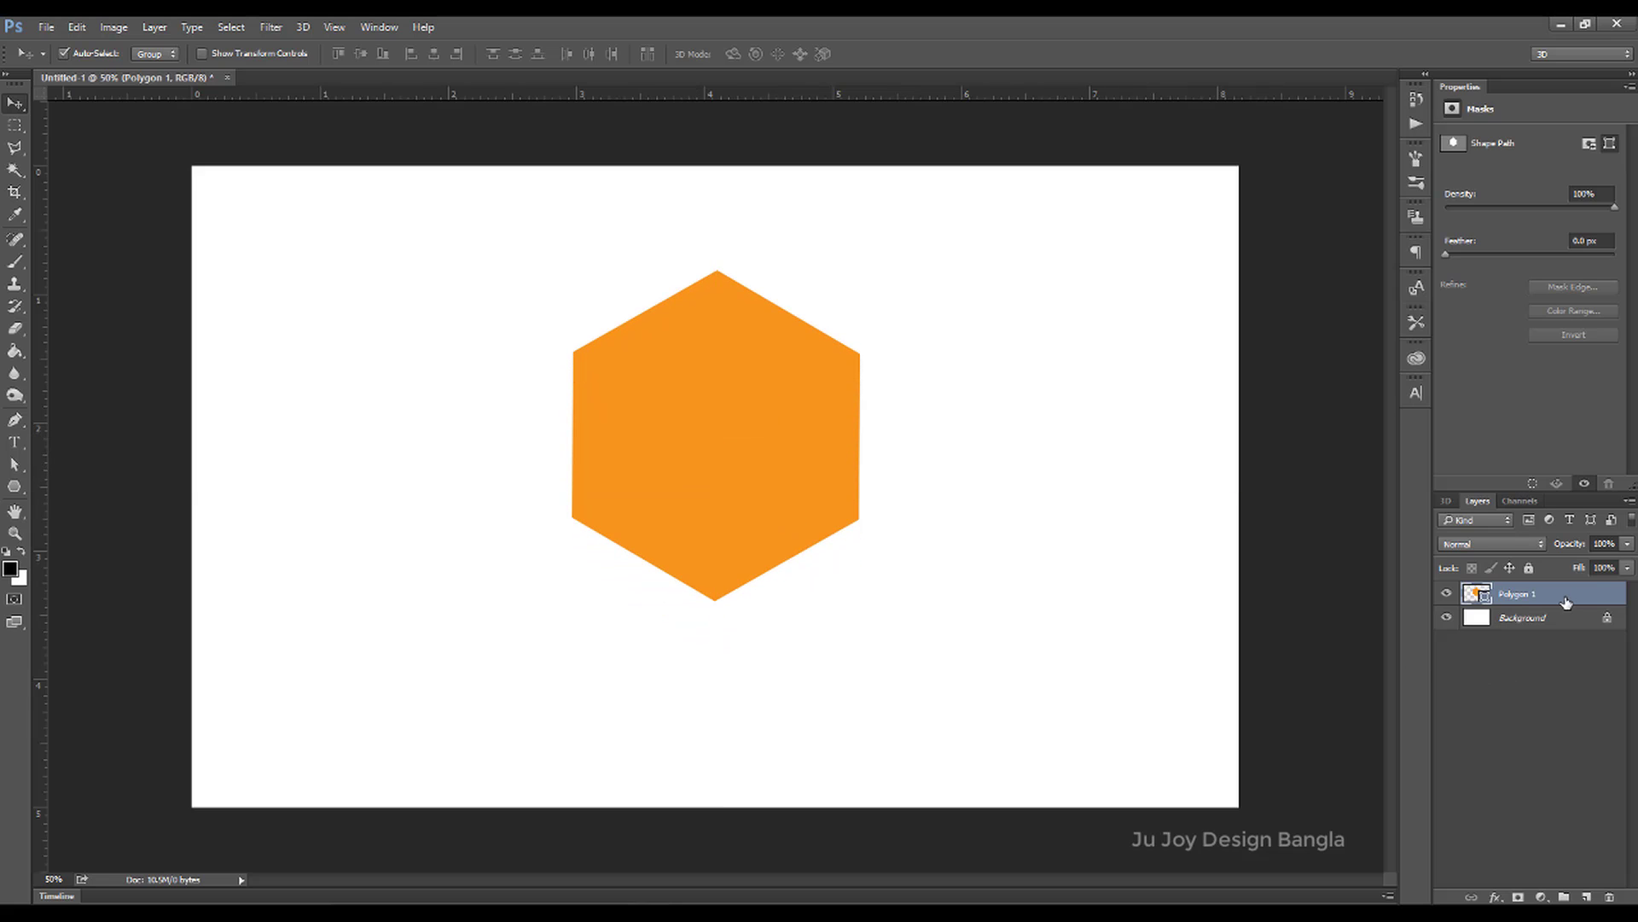
Duplicate the hexagon as Polygon 1 copy and scale it down to about 79%.
{"action": "key", "text": "ctrl+j"}
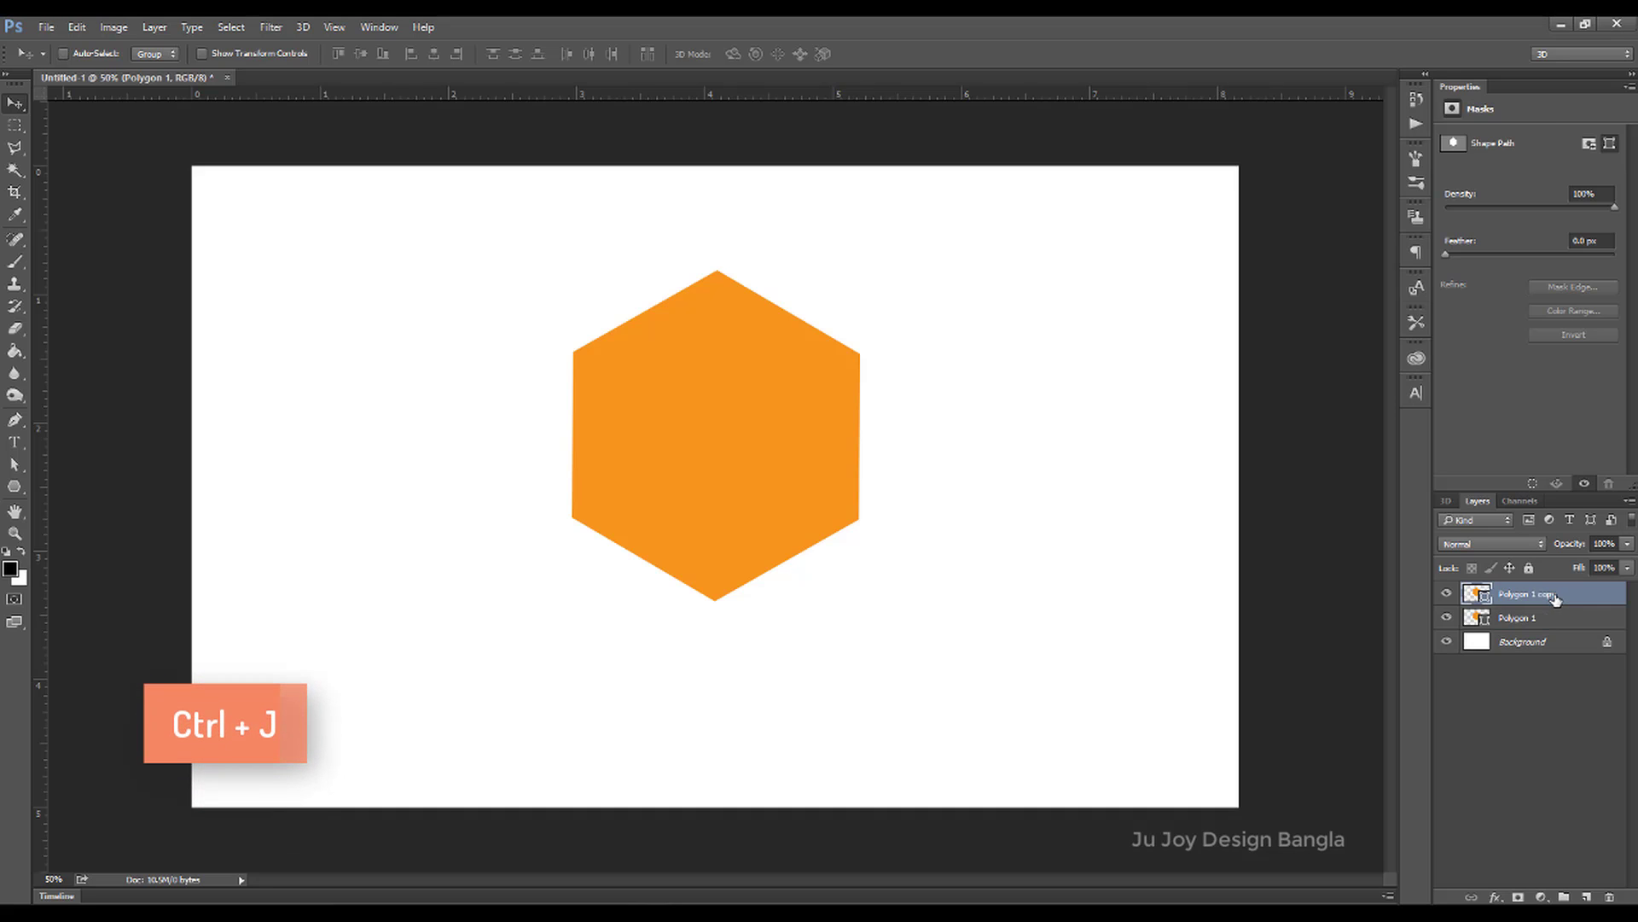
{"action": "key", "text": "Left"}
{"action": "key", "text": "Left"}
{"action": "key", "text": "Left"}
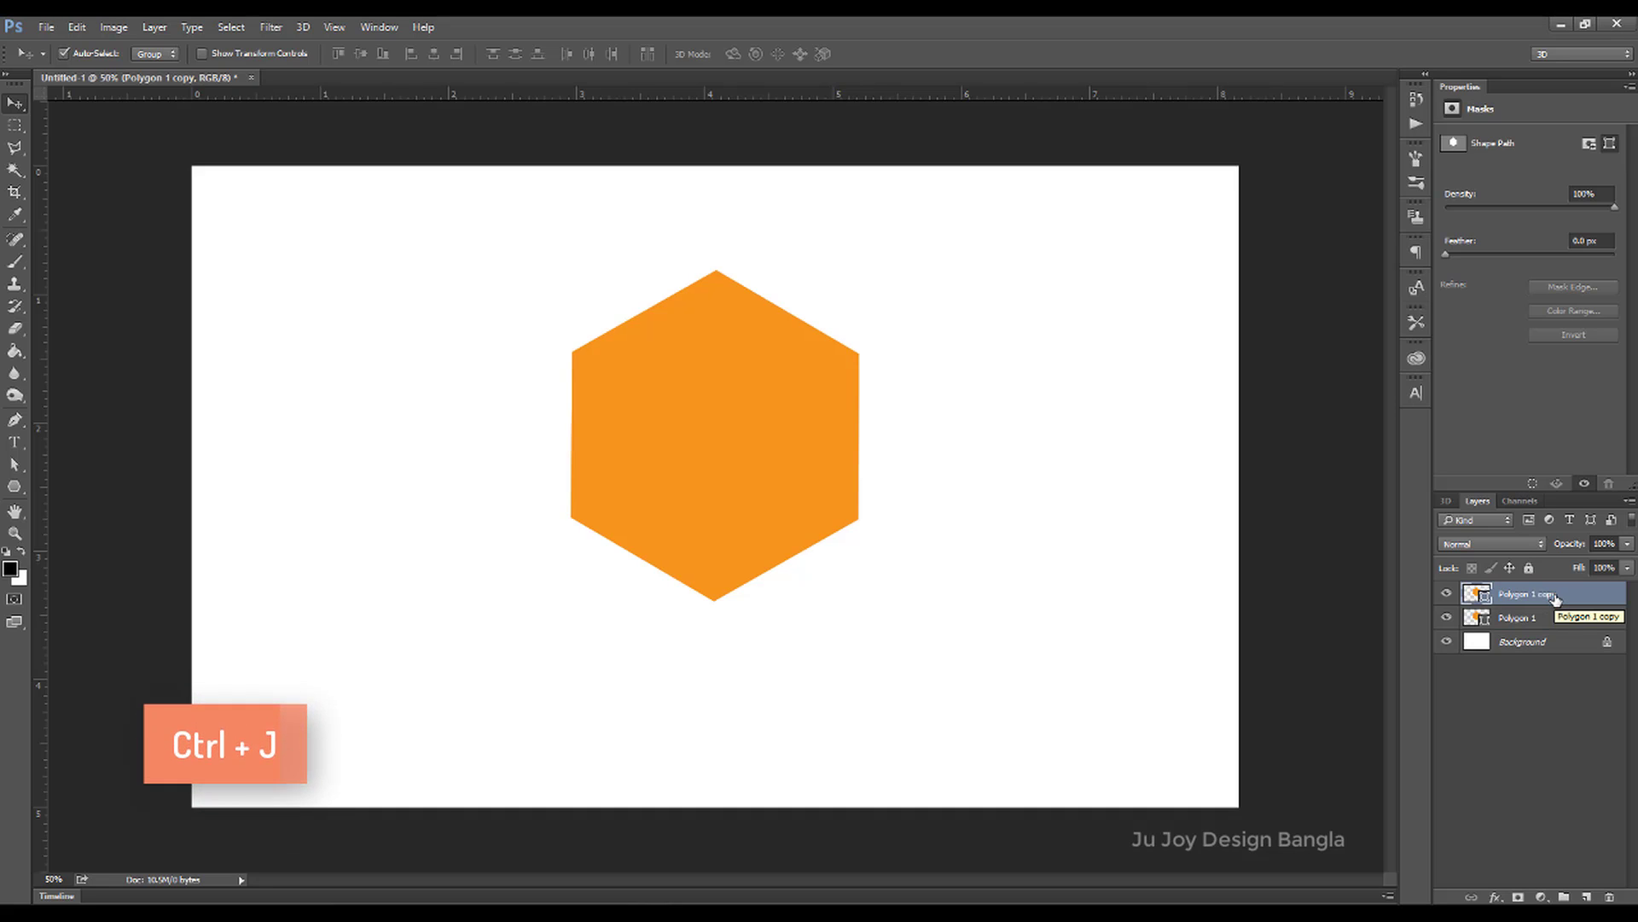
{"action": "key", "text": "ctrl+t"}
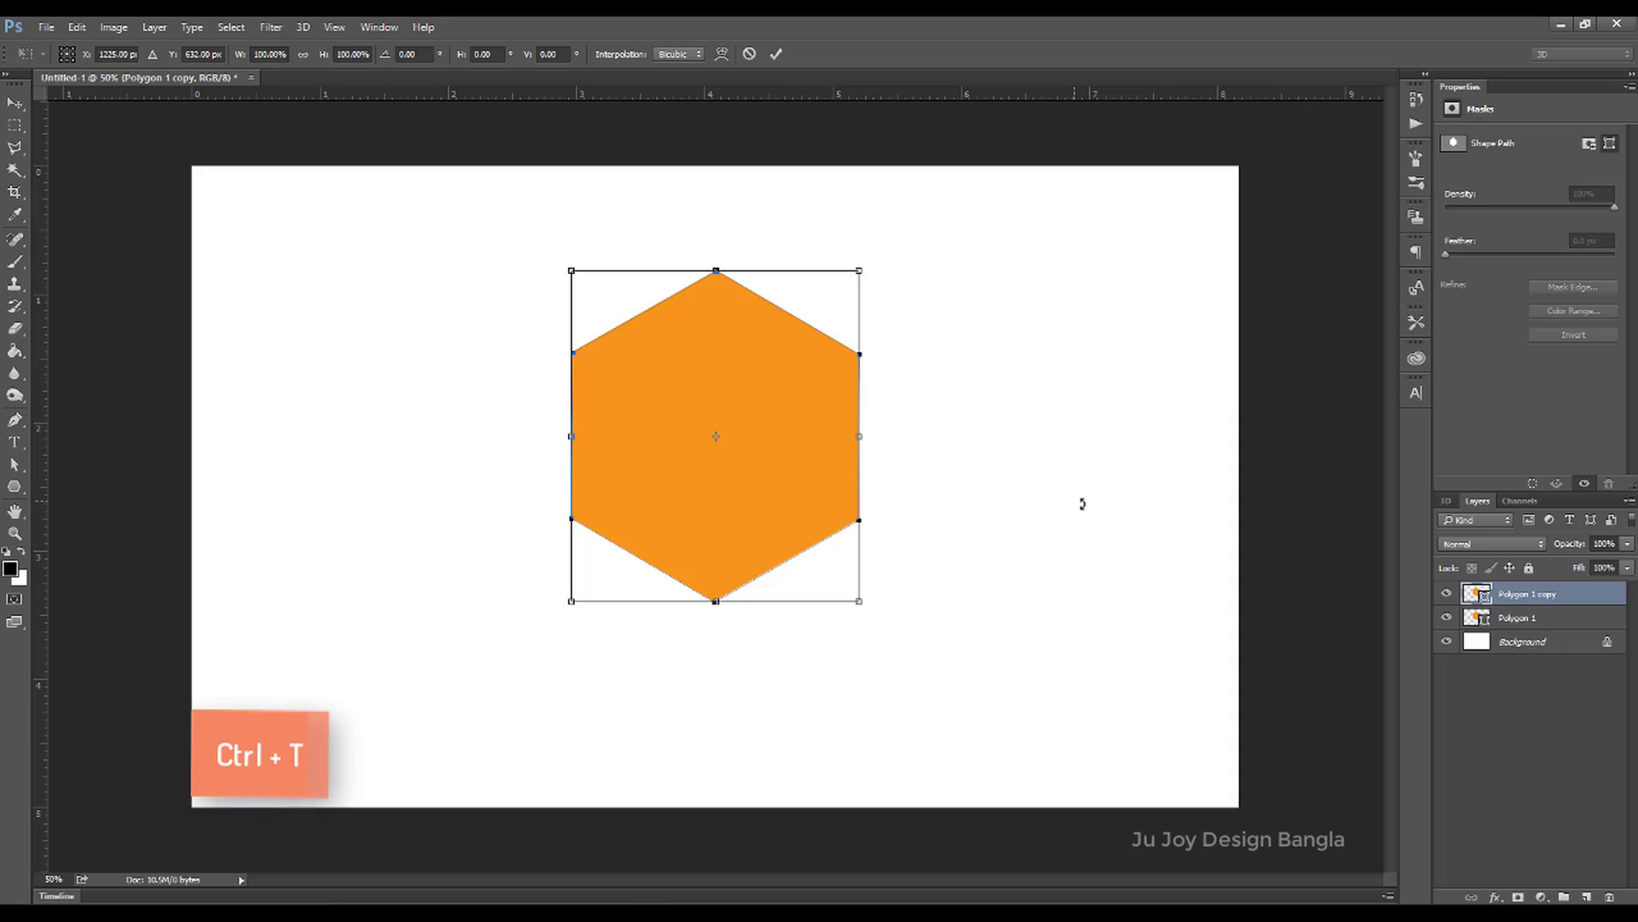
{"action": "left_click_drag", "start_coordinate": [862, 268], "coordinate": [821, 315]}
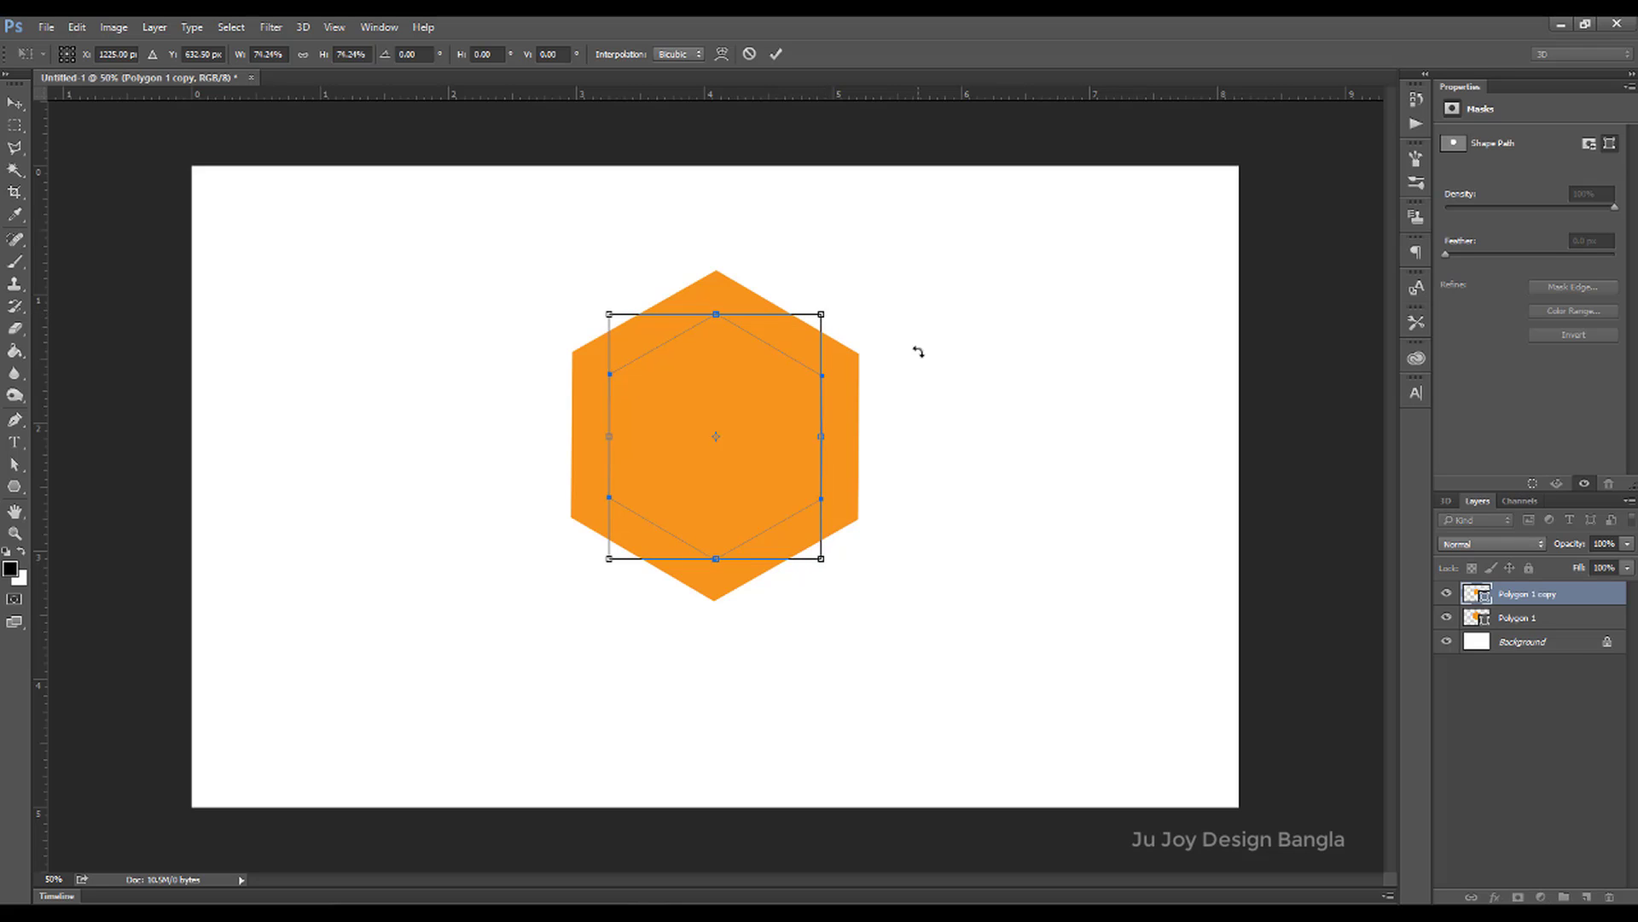
{"action": "key", "text": "Return"}
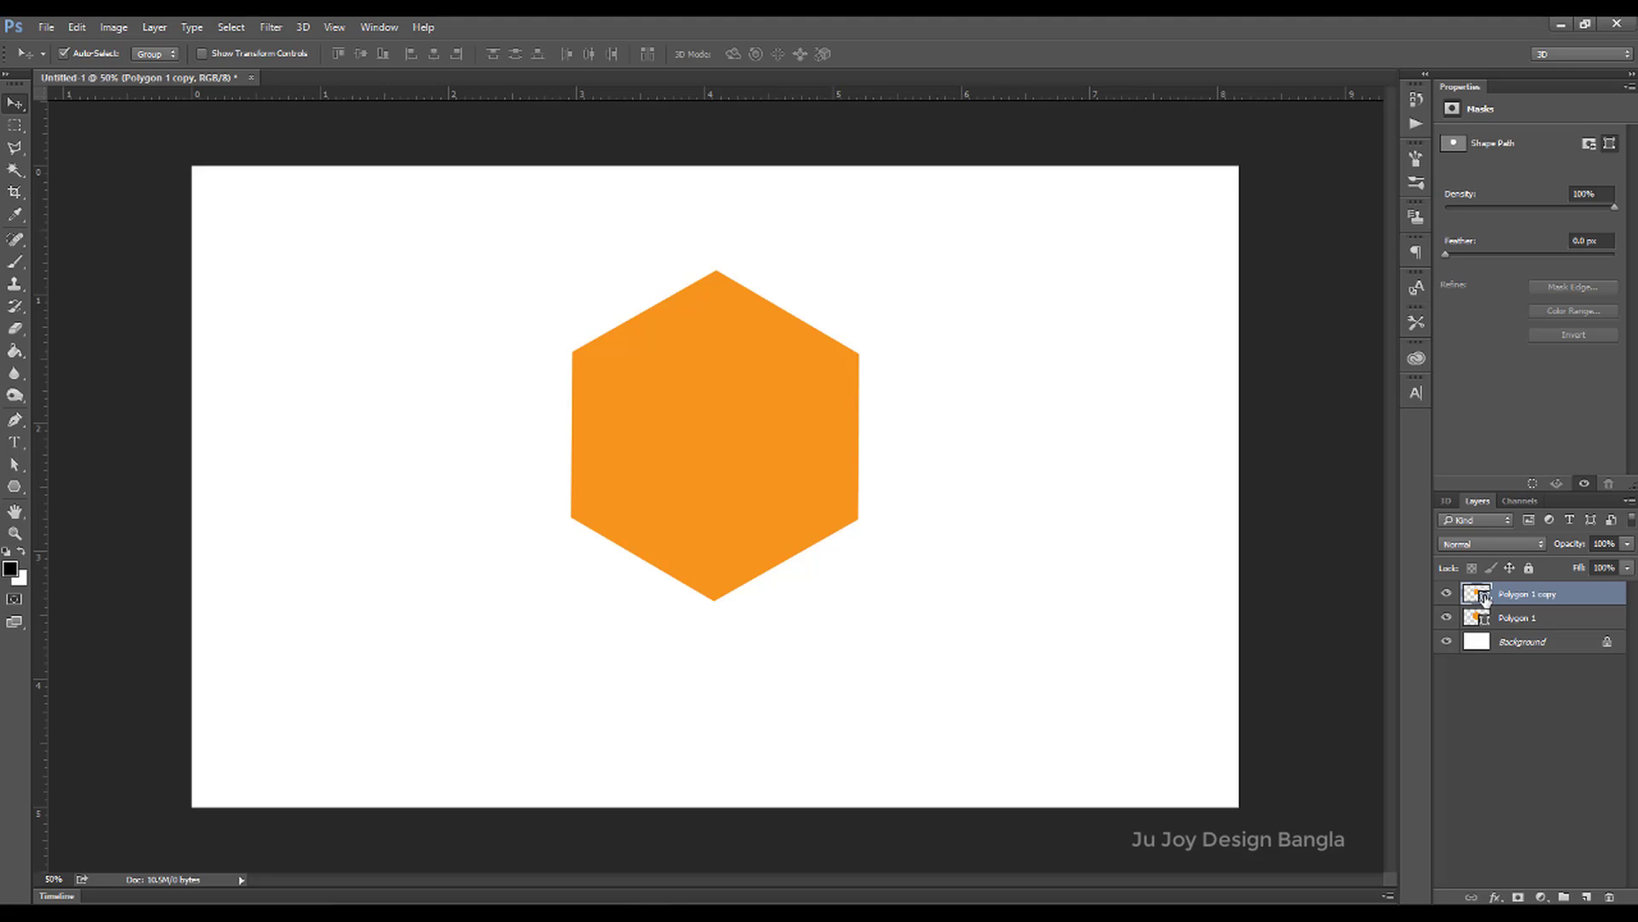
Load the smaller copy's outline as a selection and hide the Polygon 1 copy layer.
{"action": "key", "text": "ctrl"}
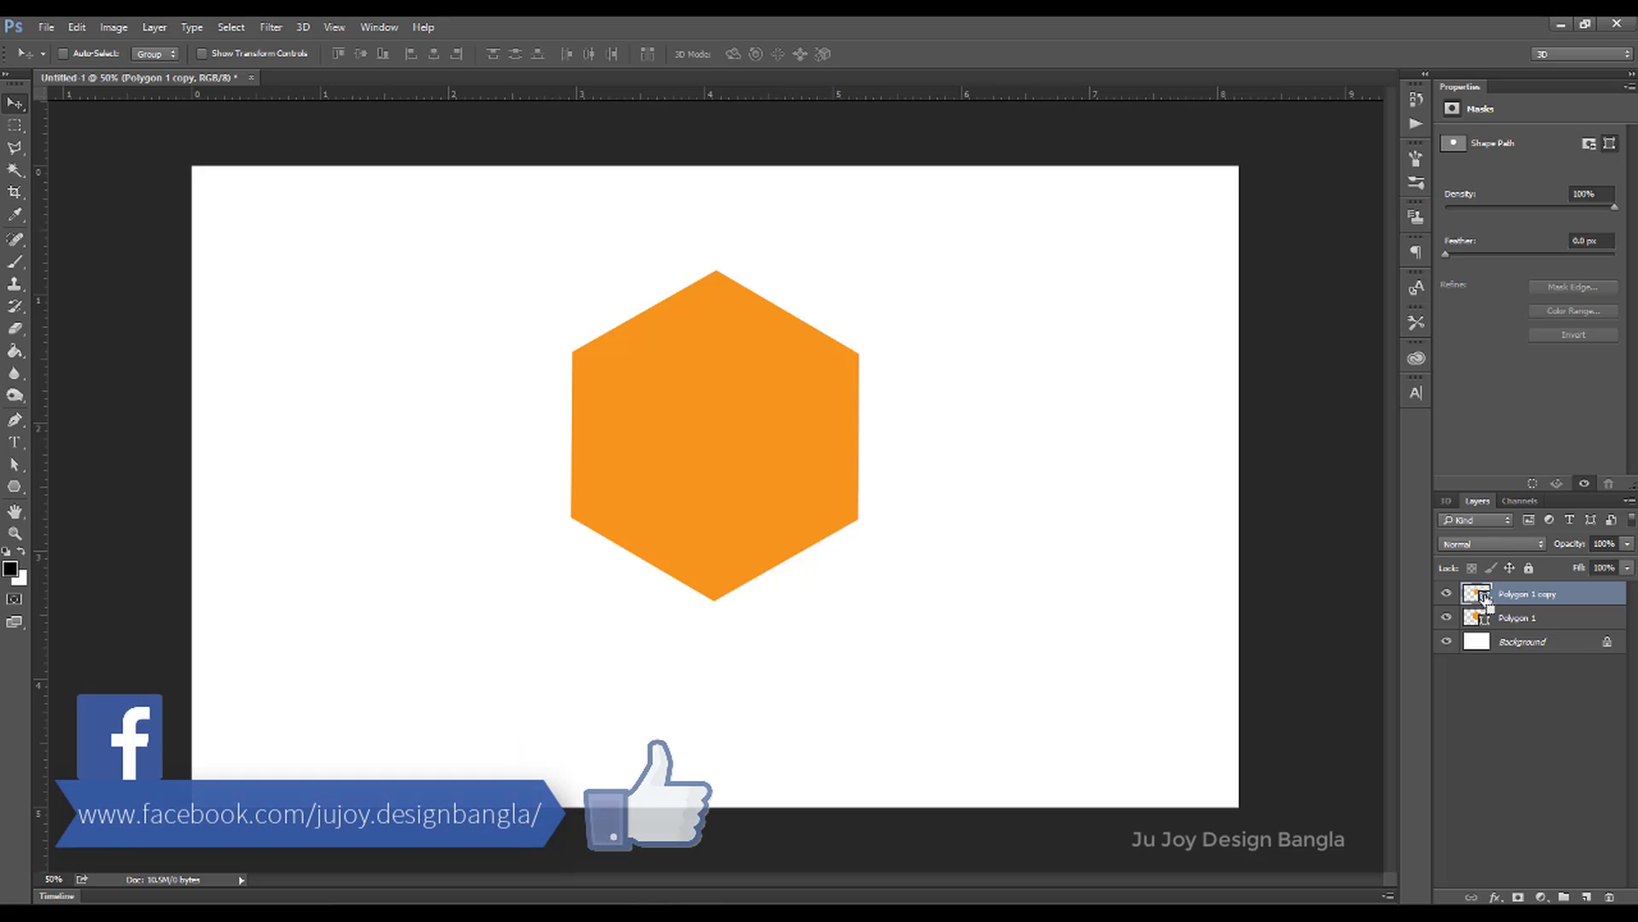
{"action": "left_click", "coordinate": [1485, 595], "text": "ctrl"}
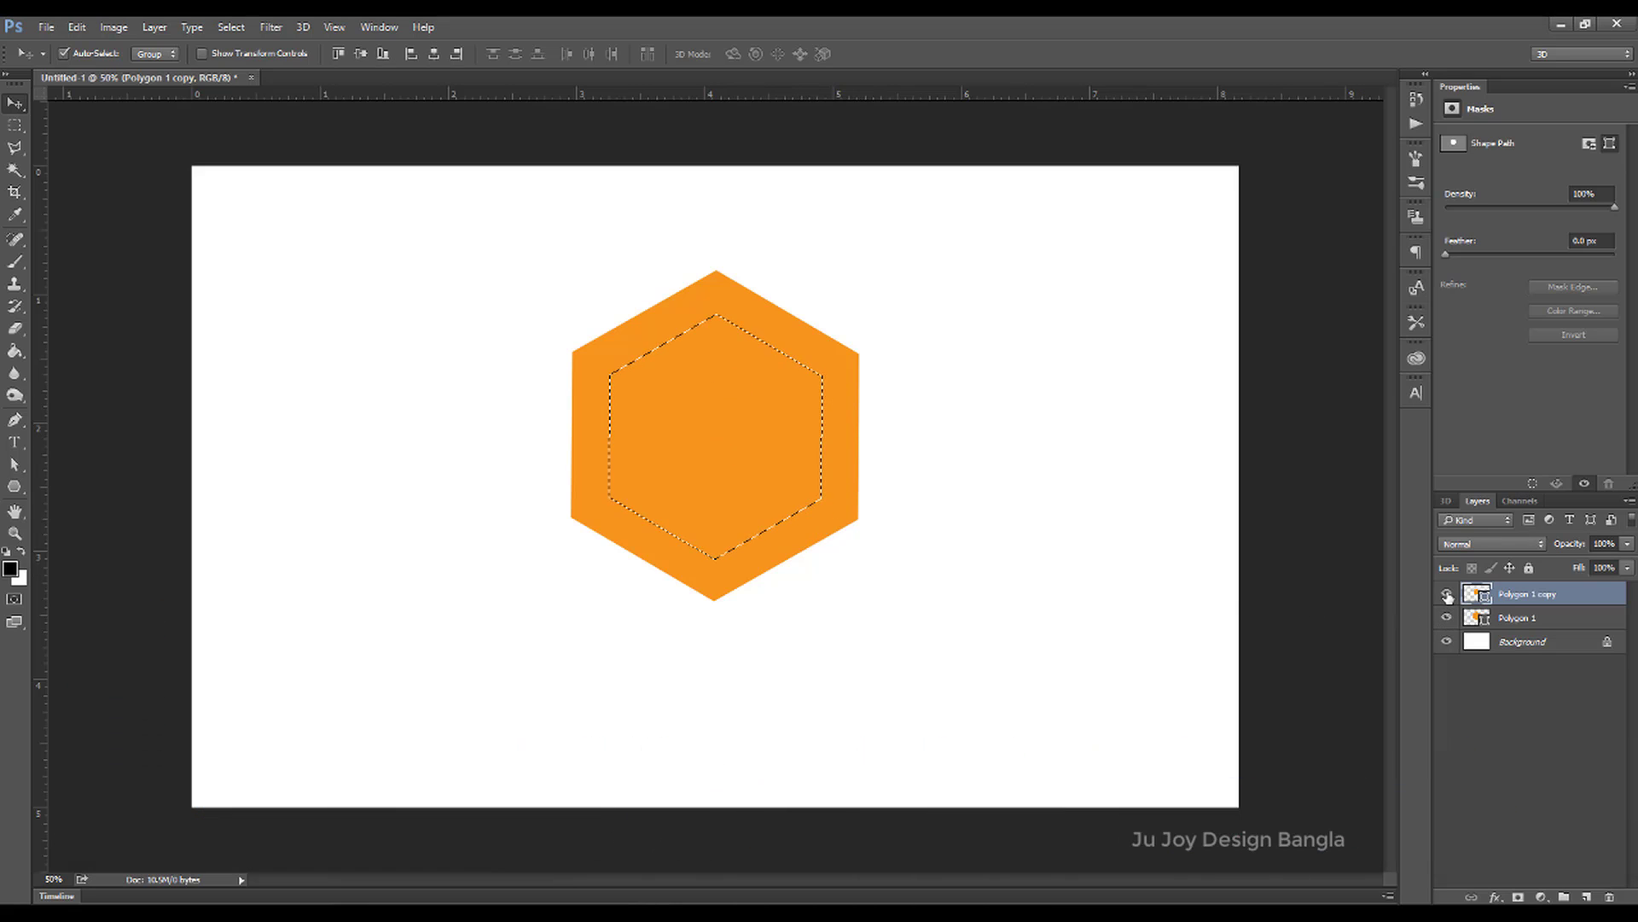
{"action": "left_click", "coordinate": [1447, 594]}
Rasterize Polygon 1 and delete the selected centre, leaving a hollow orange ring.
{"action": "left_click", "coordinate": [1515, 617]}
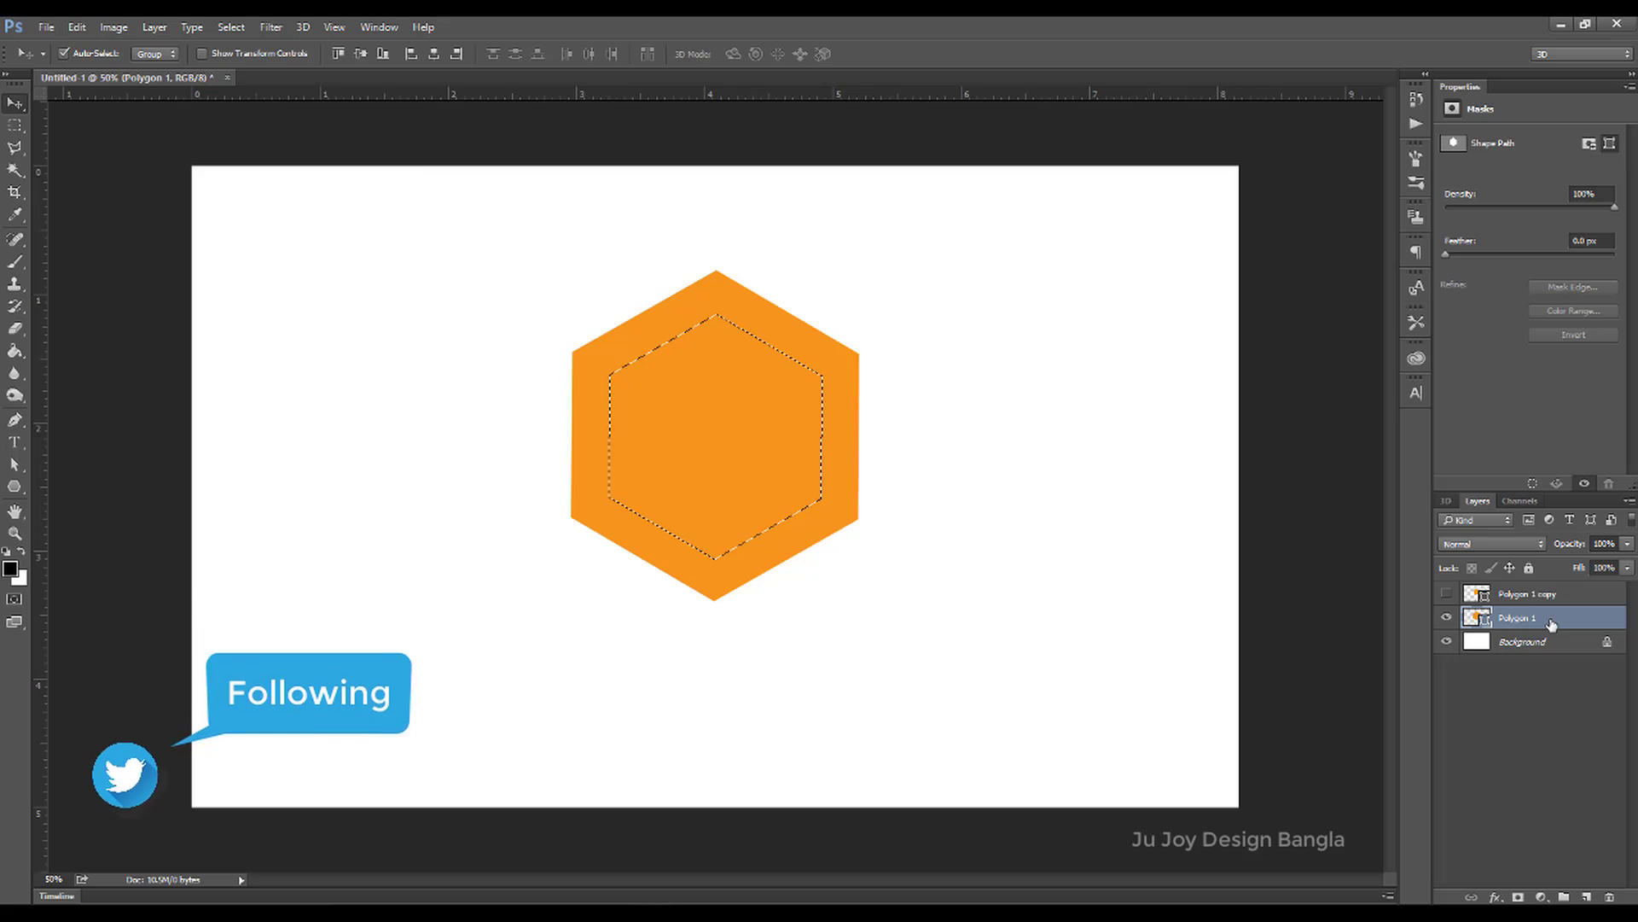
{"action": "right_click", "coordinate": [1549, 625]}
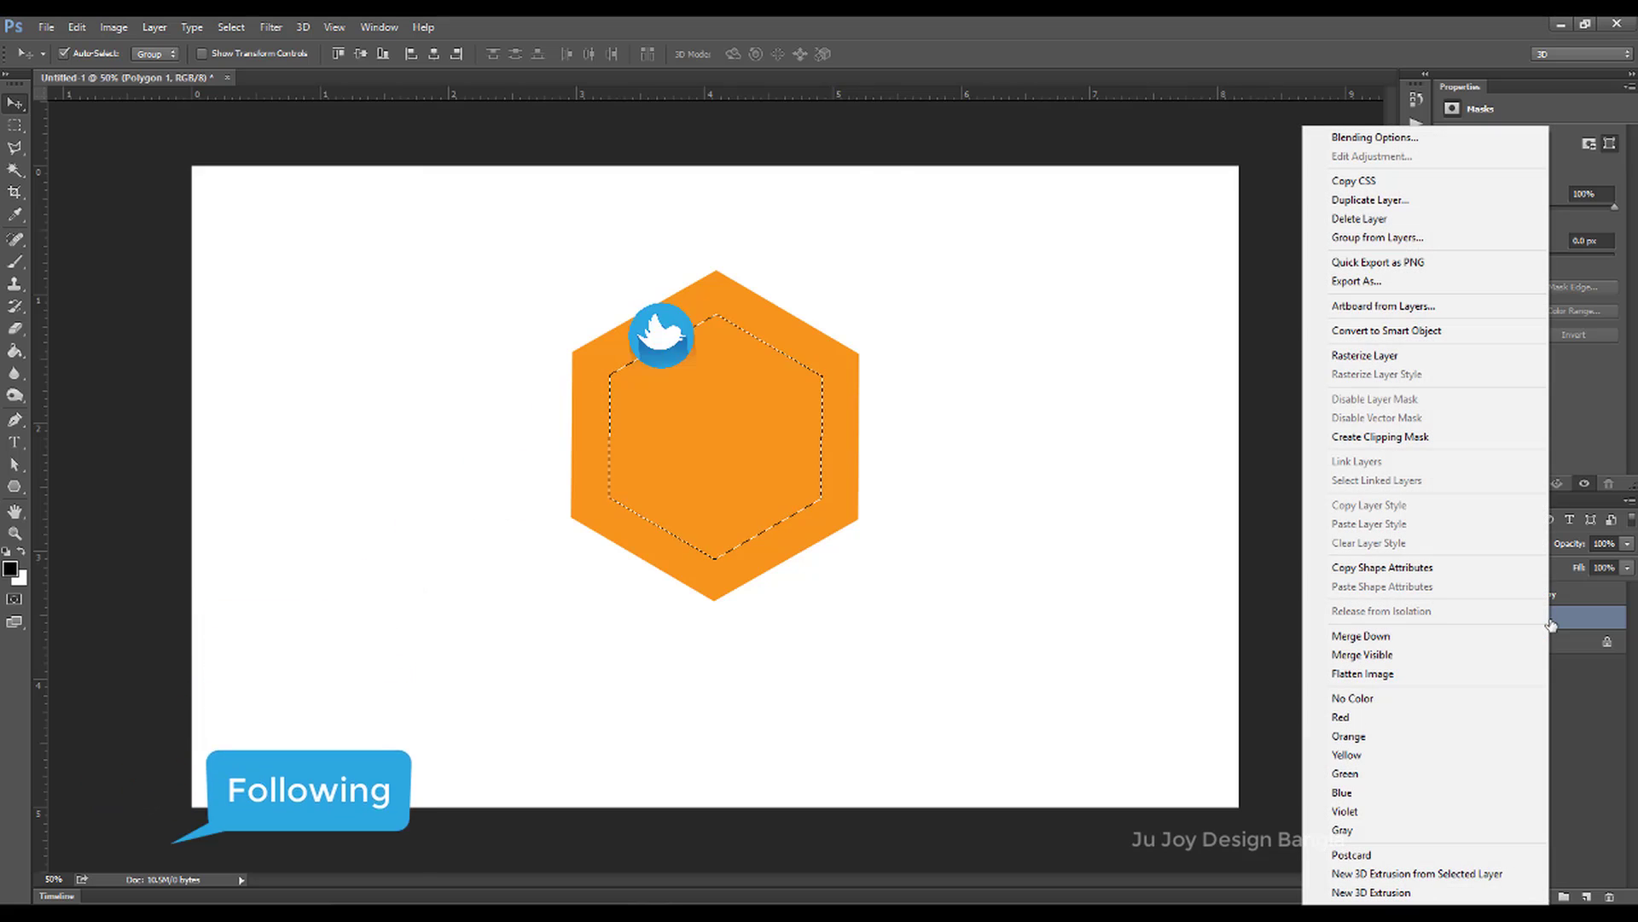
{"action": "left_click", "coordinate": [1384, 363]}
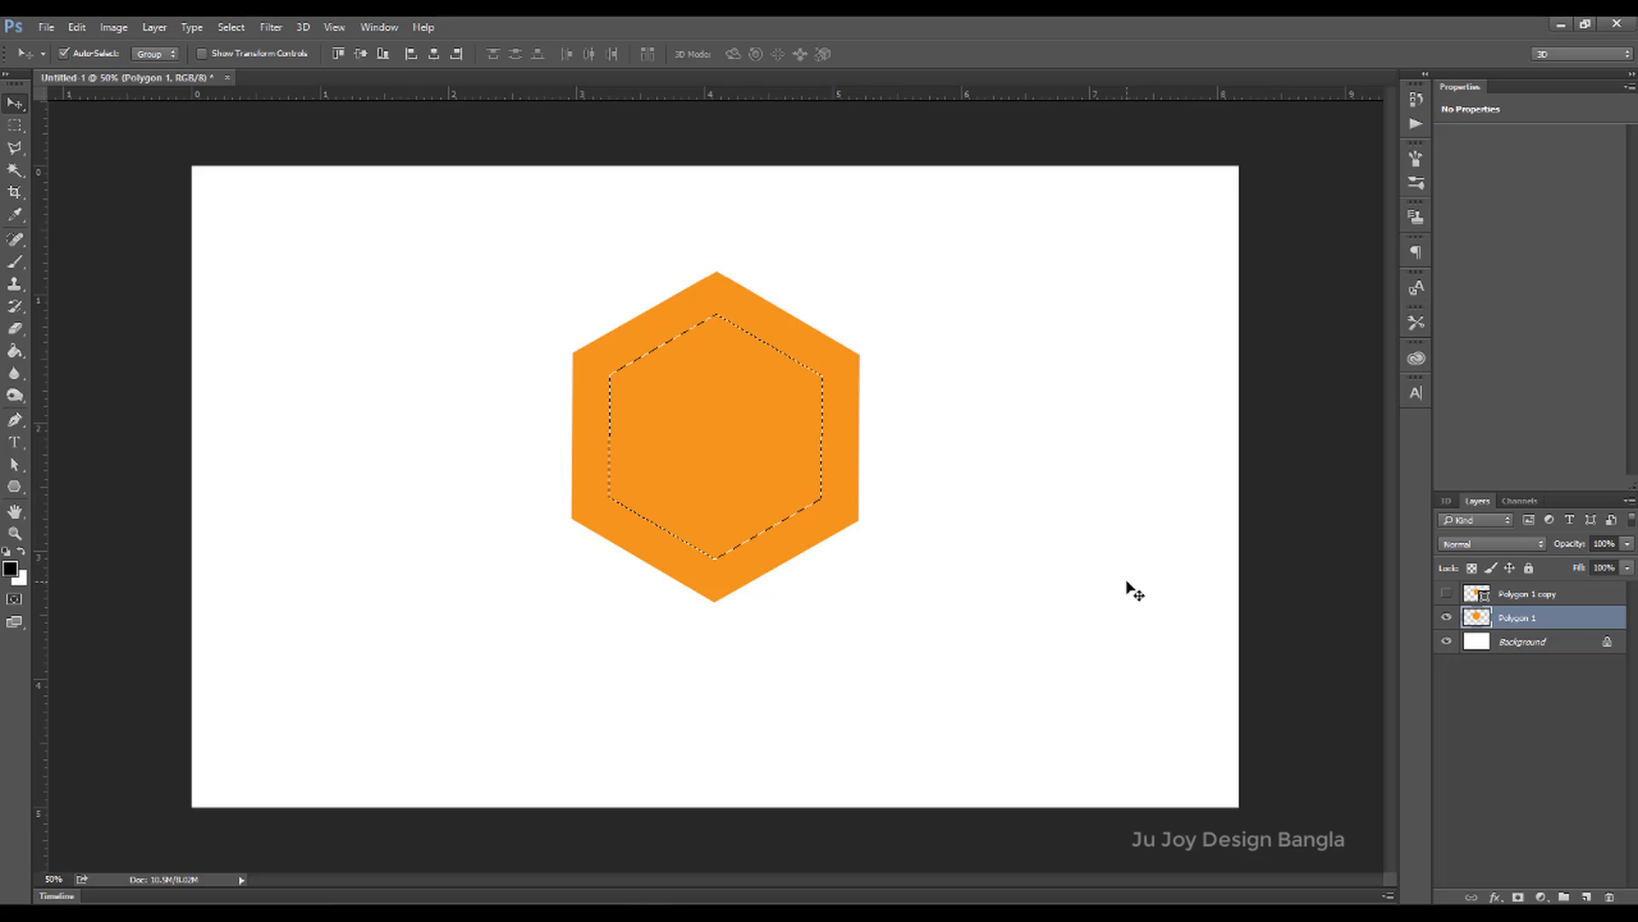
{"action": "key", "text": "Delete"}
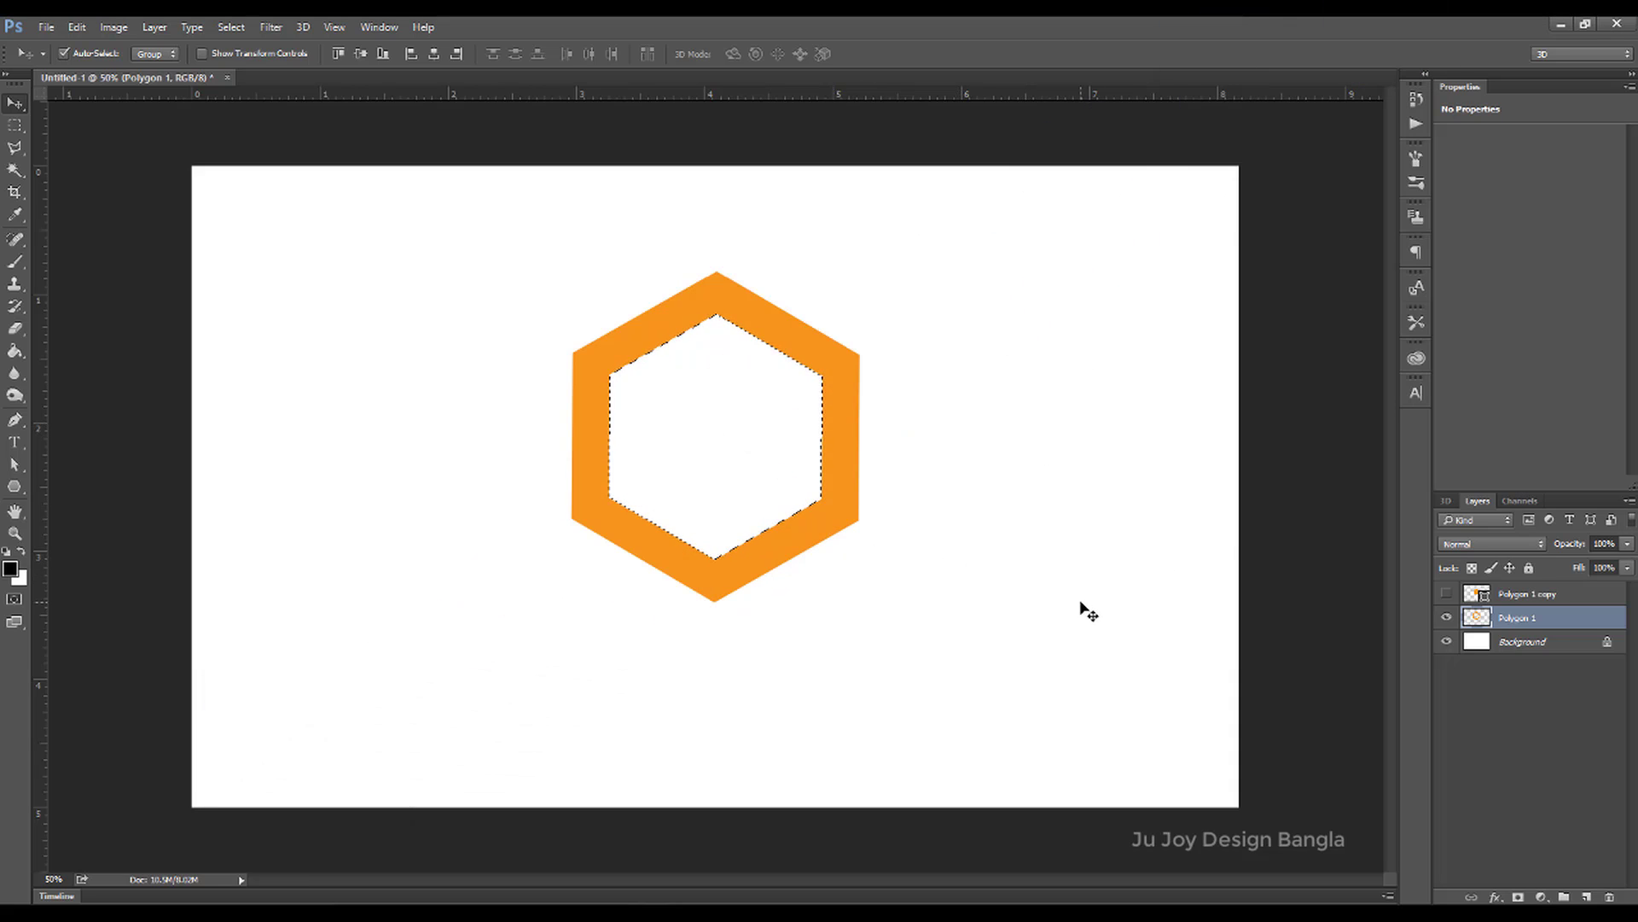
{"action": "key", "text": "ctrl+d"}
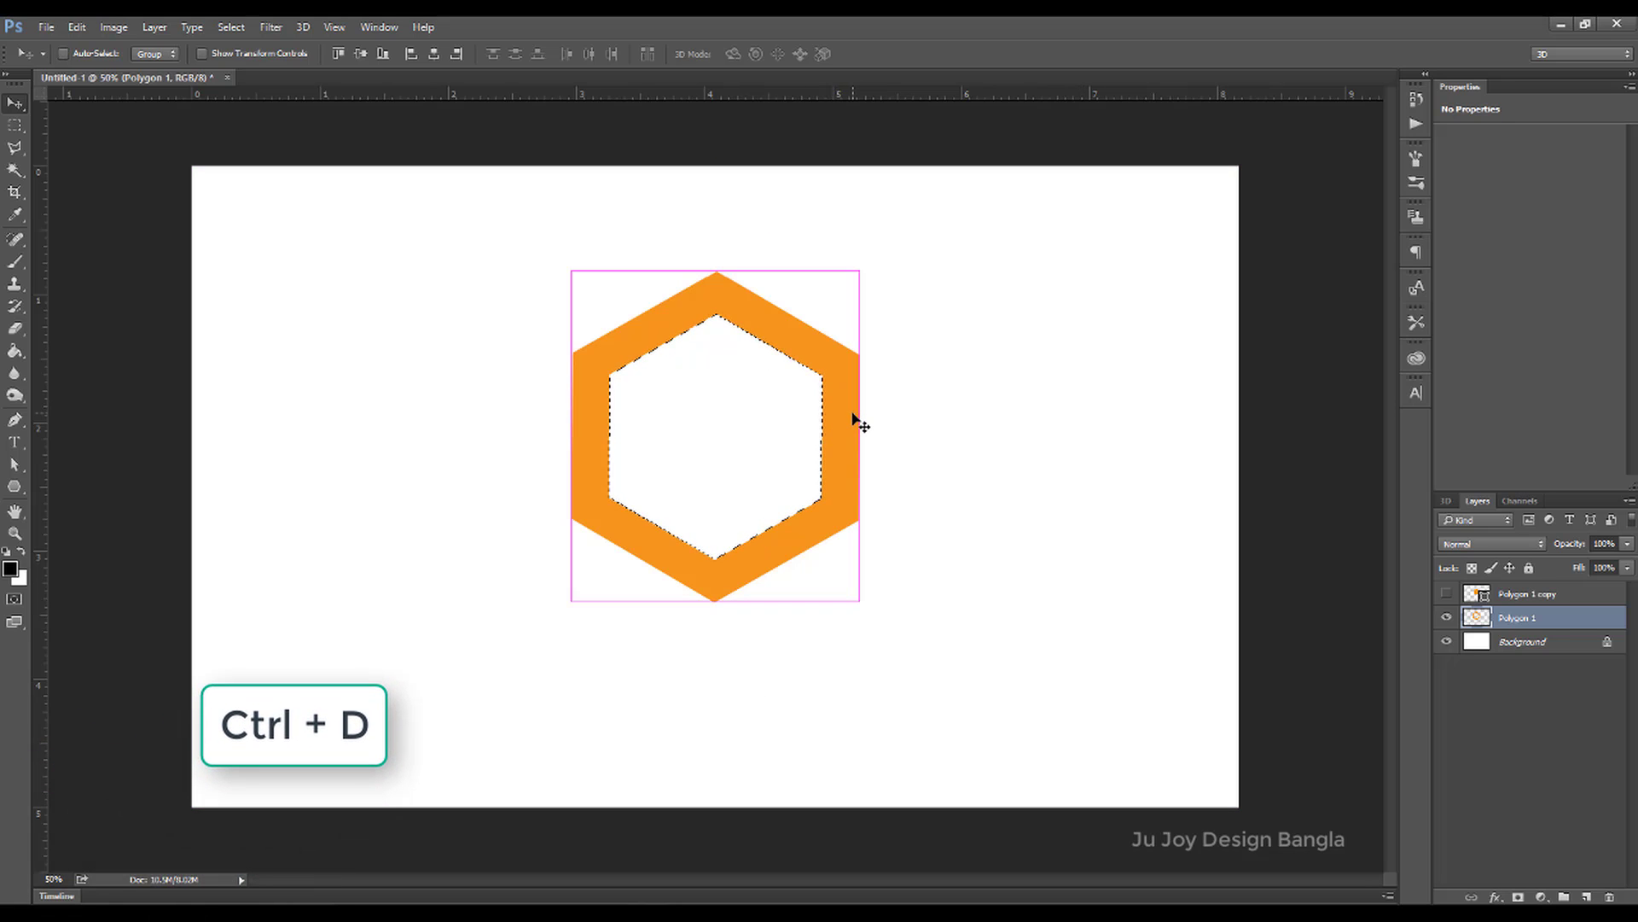
{"action": "key", "text": "ctrl+d"}
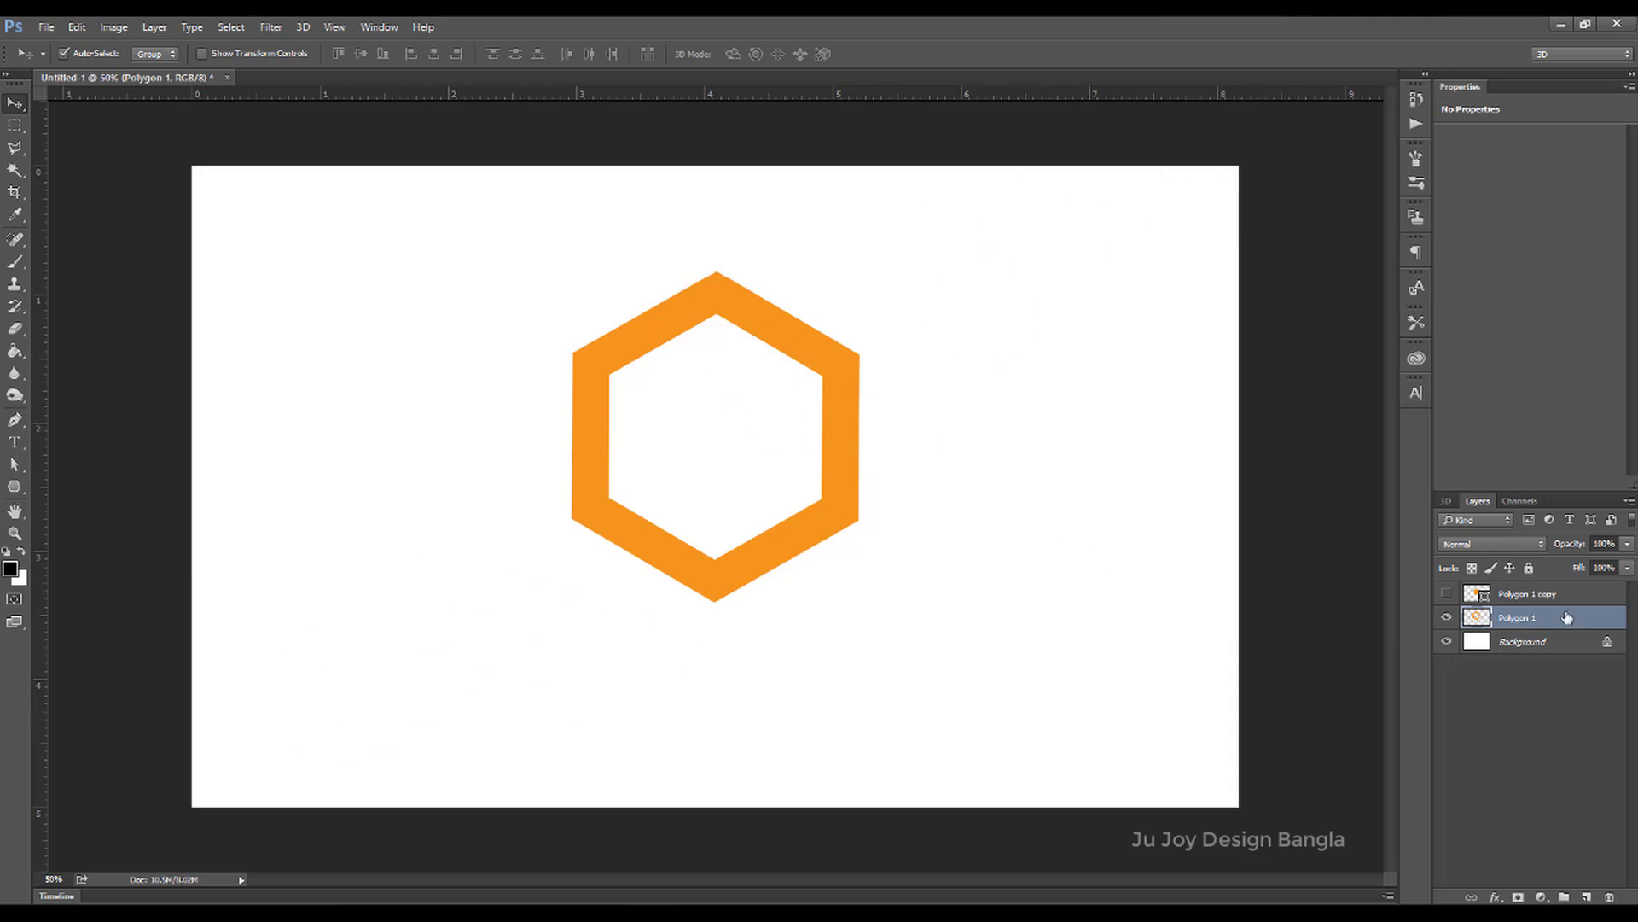
Delete the hidden solid copy layer and duplicate the hexagon ring into Free Transform.
{"action": "left_click", "coordinate": [1531, 596]}
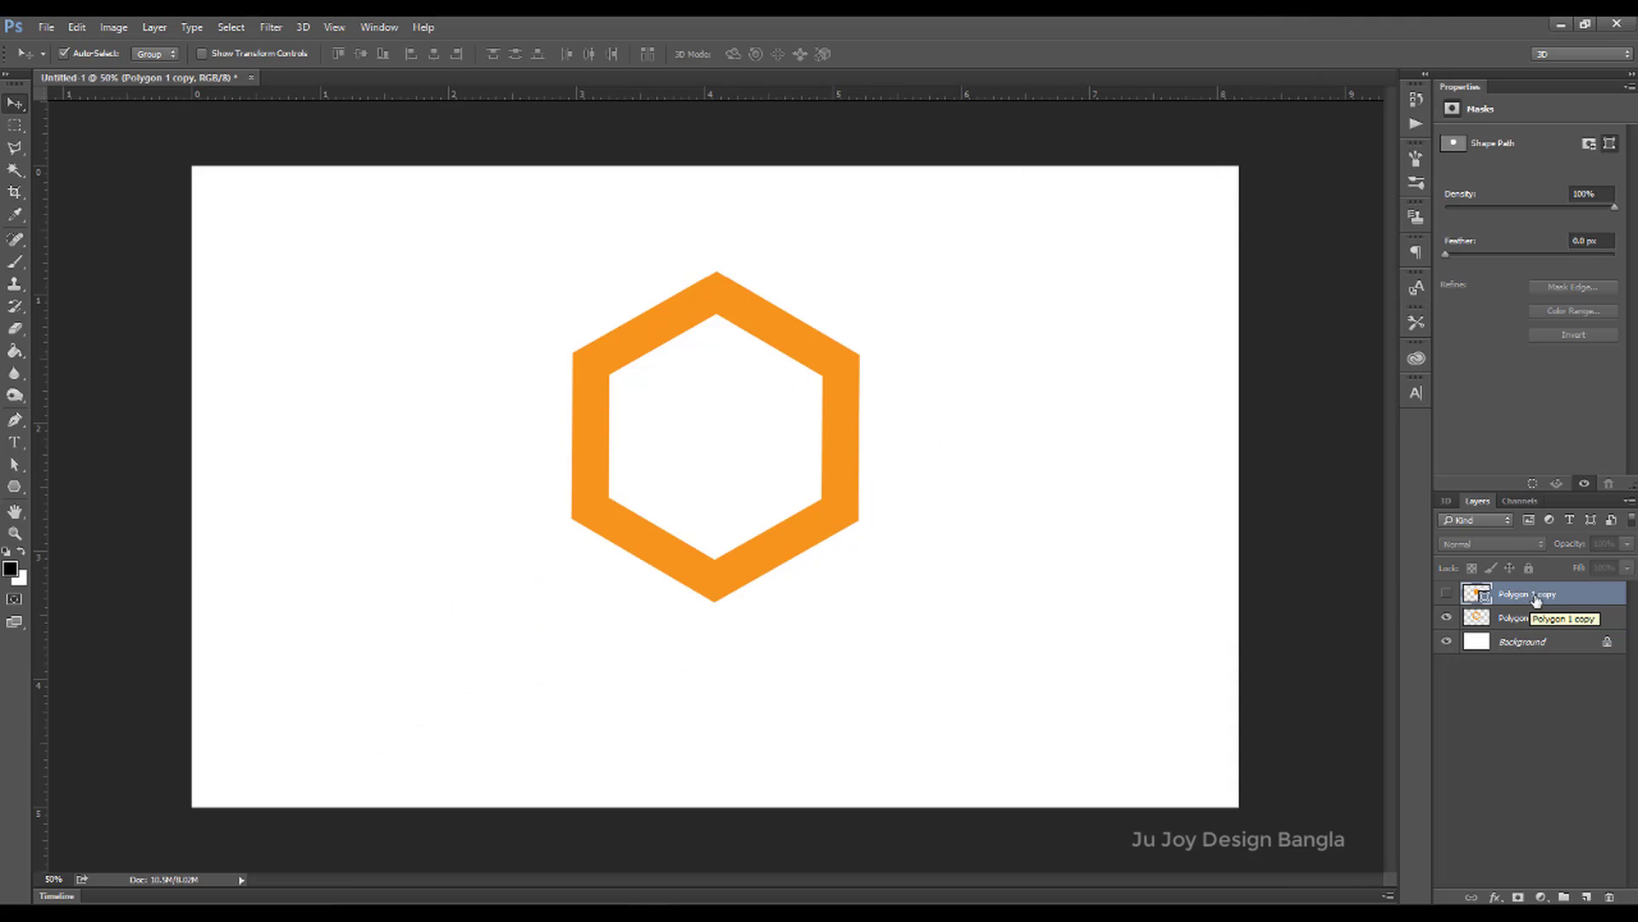
{"action": "left_click_drag", "start_coordinate": [1534, 597], "coordinate": [1611, 897]}
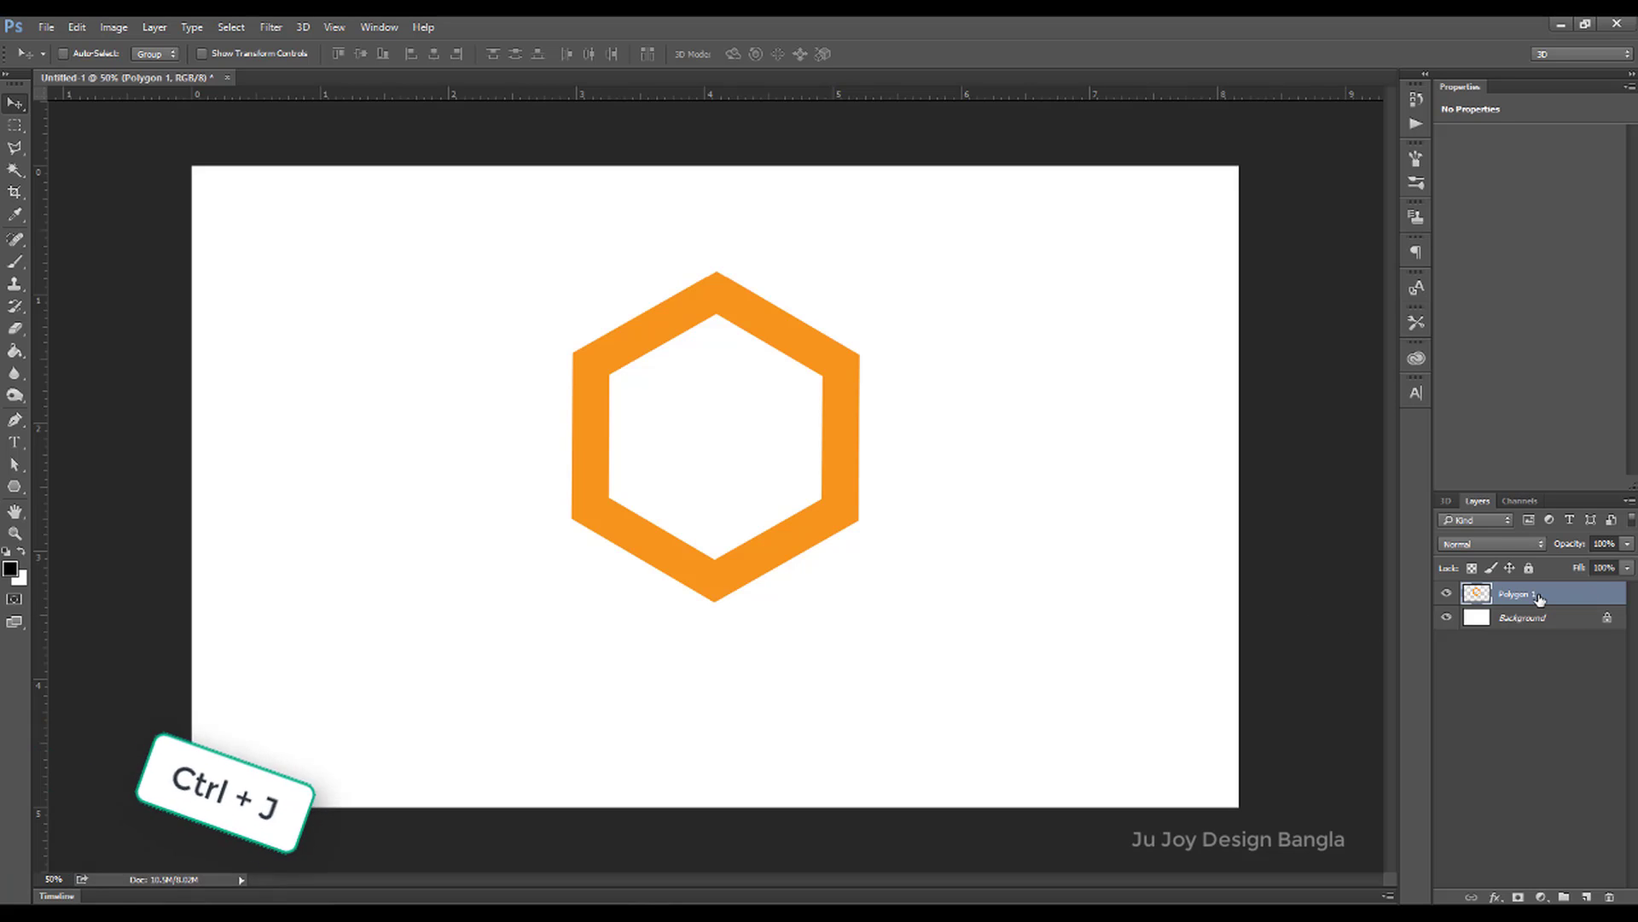
{"action": "key", "text": "ctrl+j"}
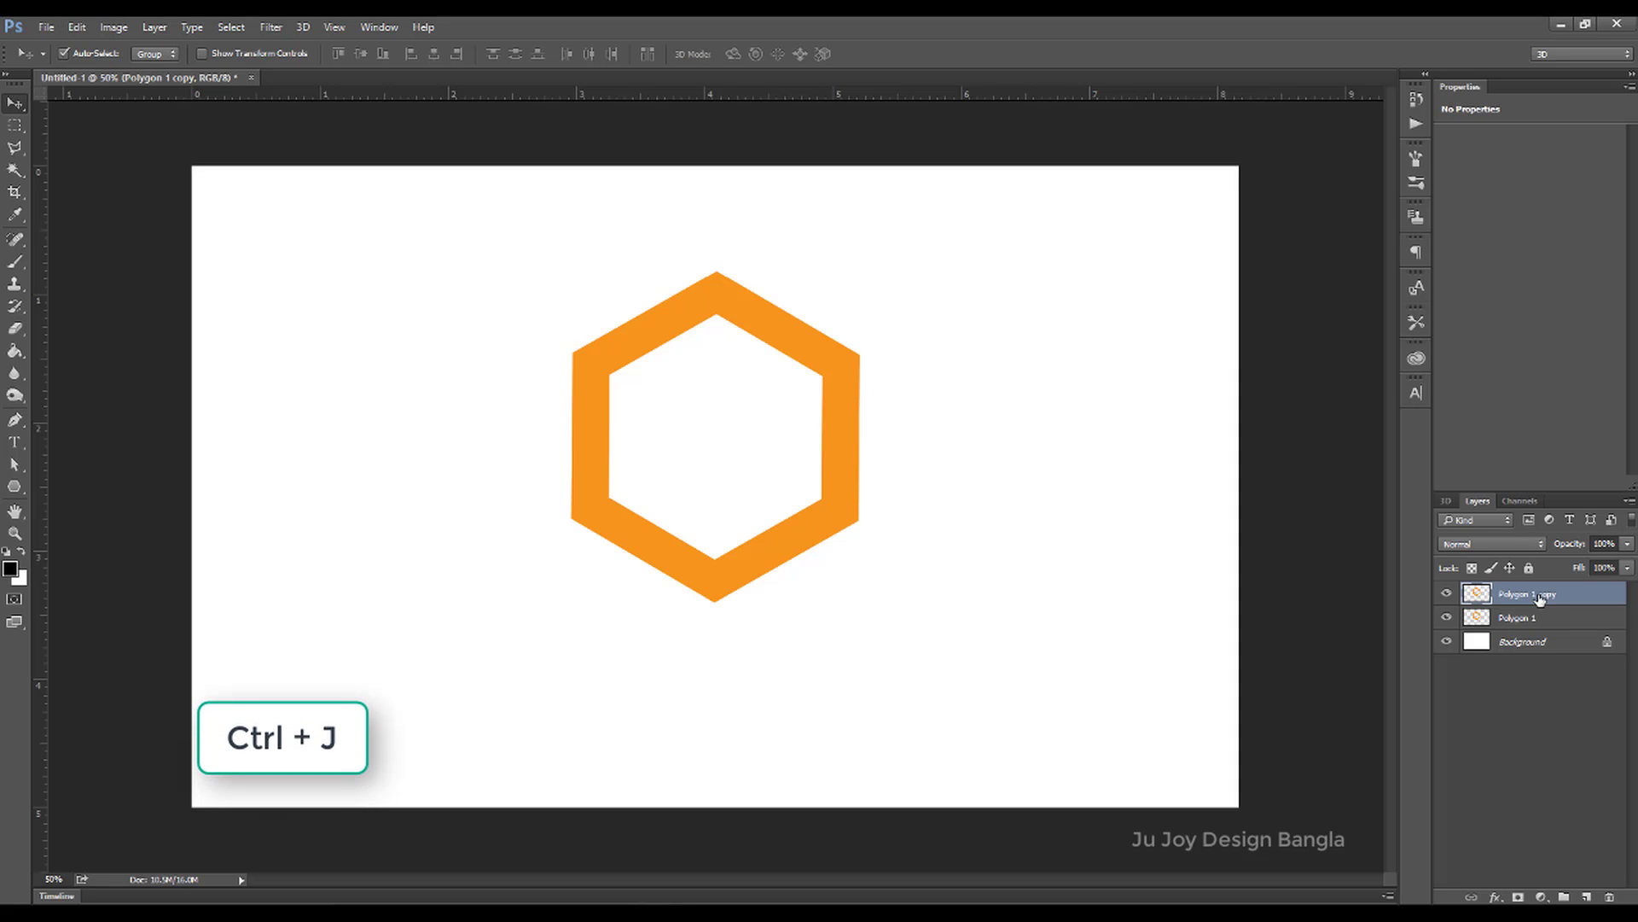
{"action": "key", "text": "ctrl+t"}
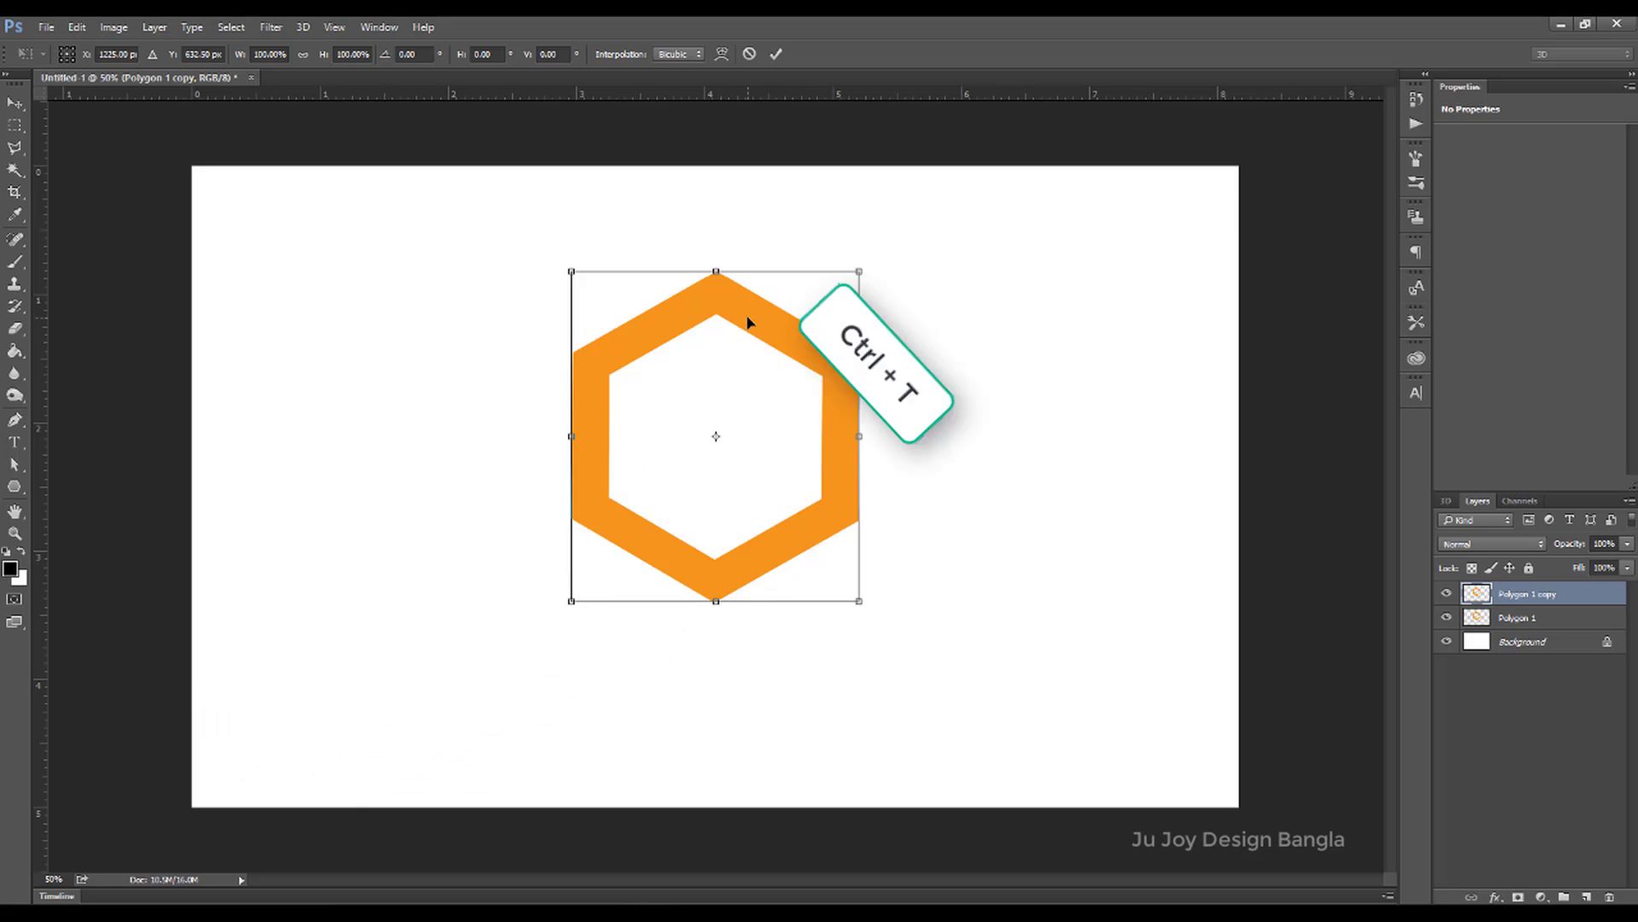
Shift the duplicate ring straight down over the original and commit the move.
{"action": "mouse_move", "coordinate": [768, 316]}
{"action": "left_mouse_down"}
{"action": "mouse_move", "coordinate": [777, 479]}
{"action": "mouse_move", "coordinate": [776, 412]}
{"action": "mouse_move", "coordinate": [785, 443]}
{"action": "left_mouse_up"}
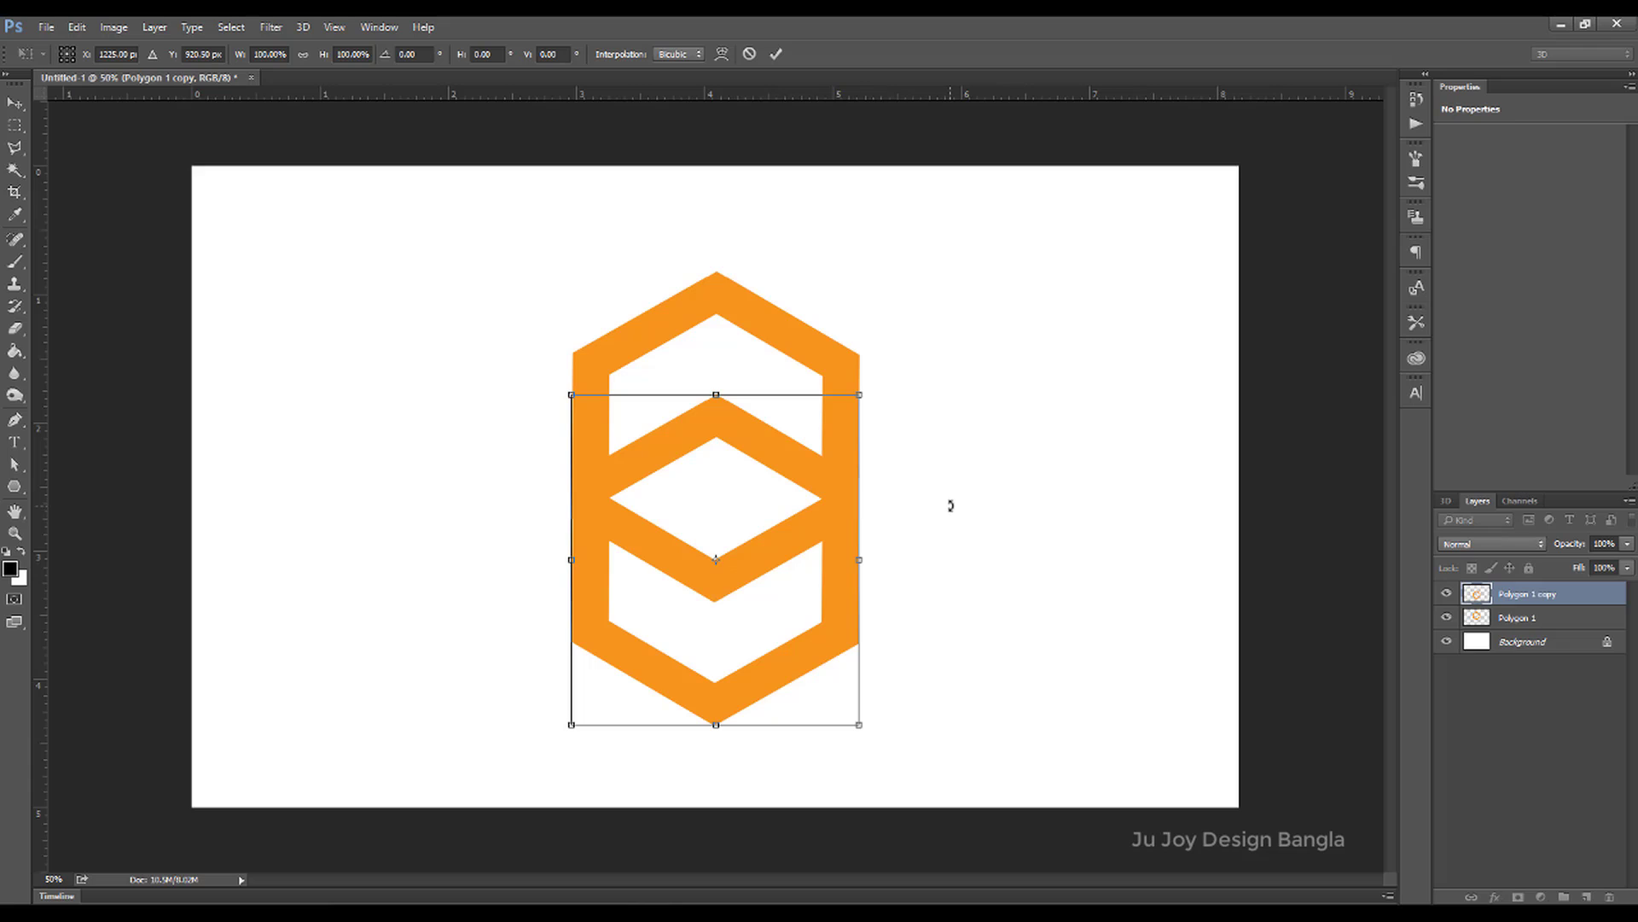
{"action": "key", "text": "Return"}
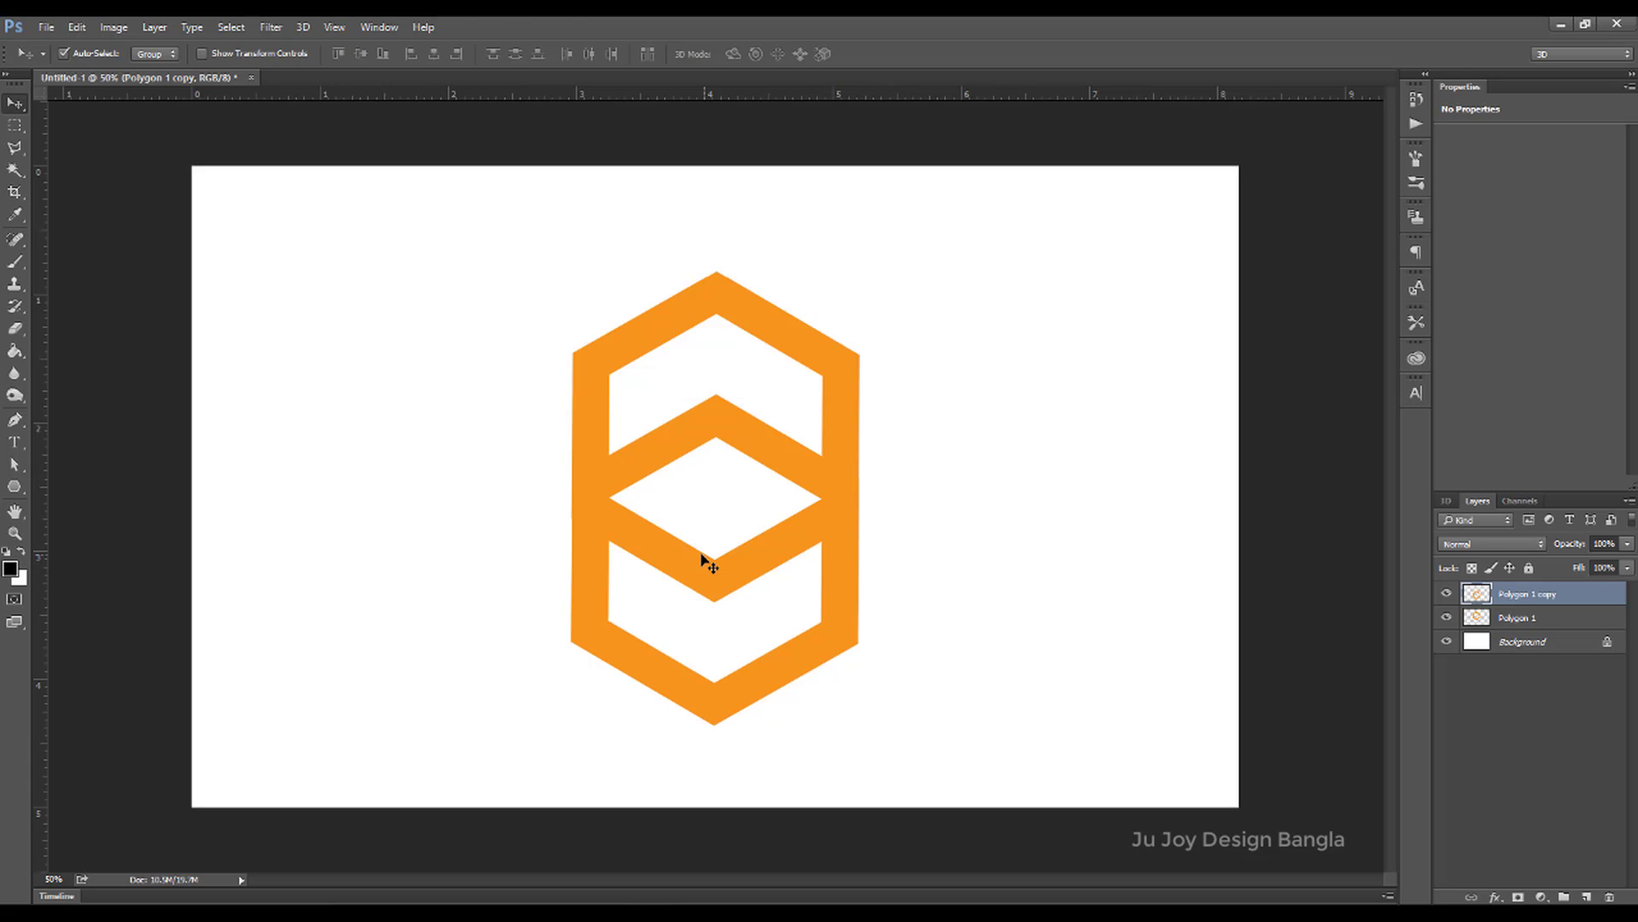
Erase the lower portion of the duplicate ring with a rectangular selection, then deselect.
{"action": "left_click", "coordinate": [13, 128]}
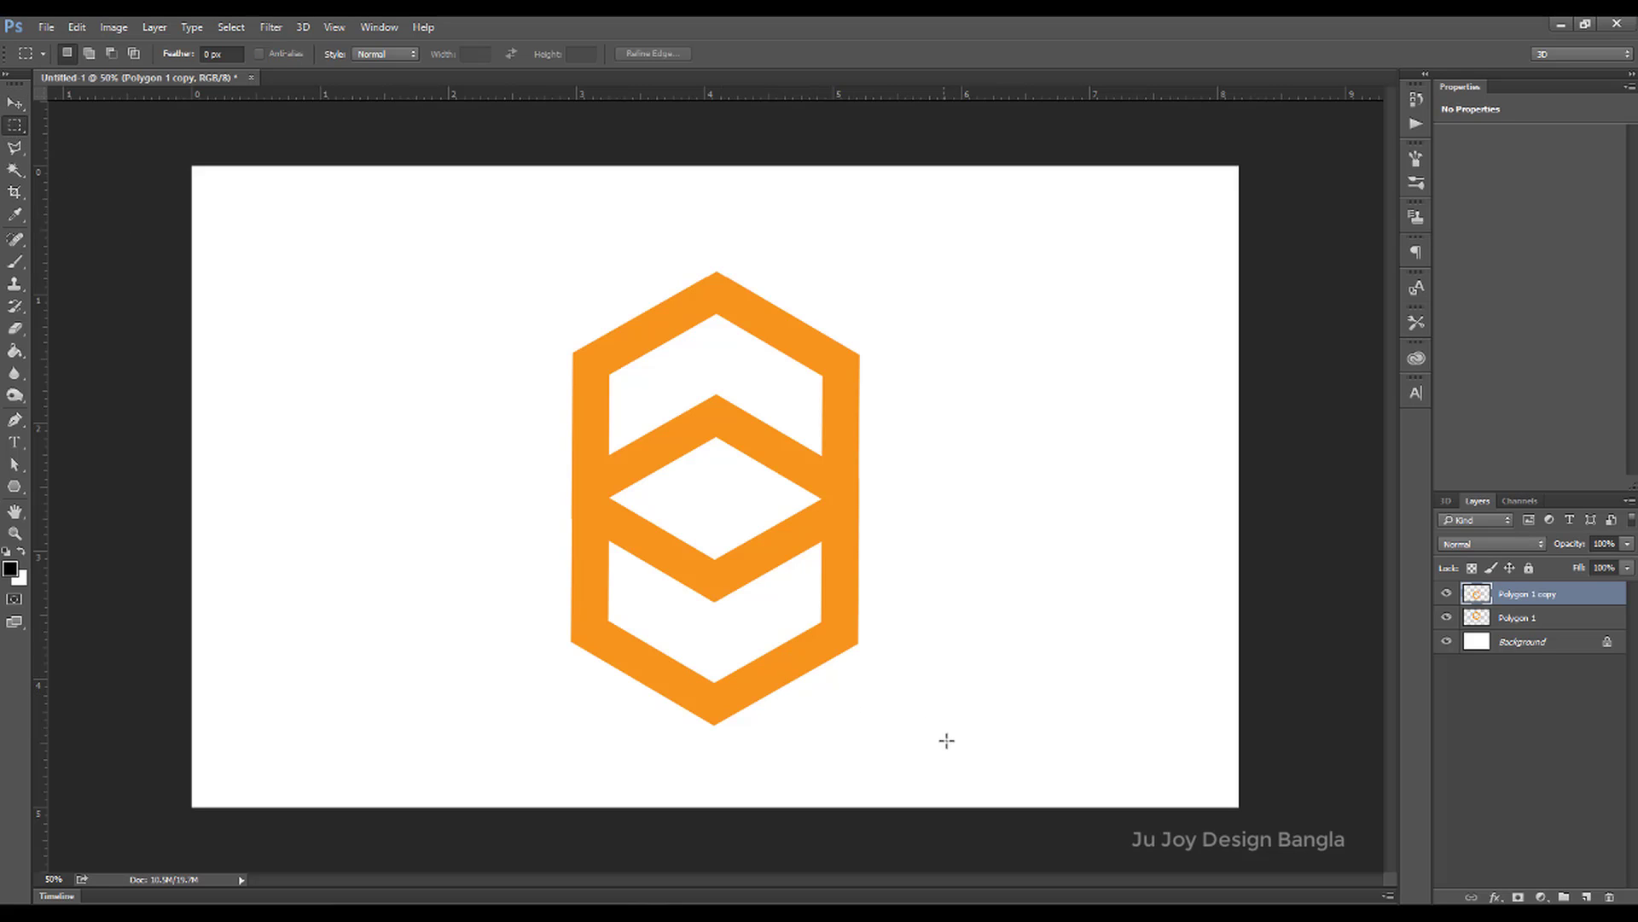
{"action": "left_click_drag", "start_coordinate": [959, 754], "coordinate": [423, 497]}
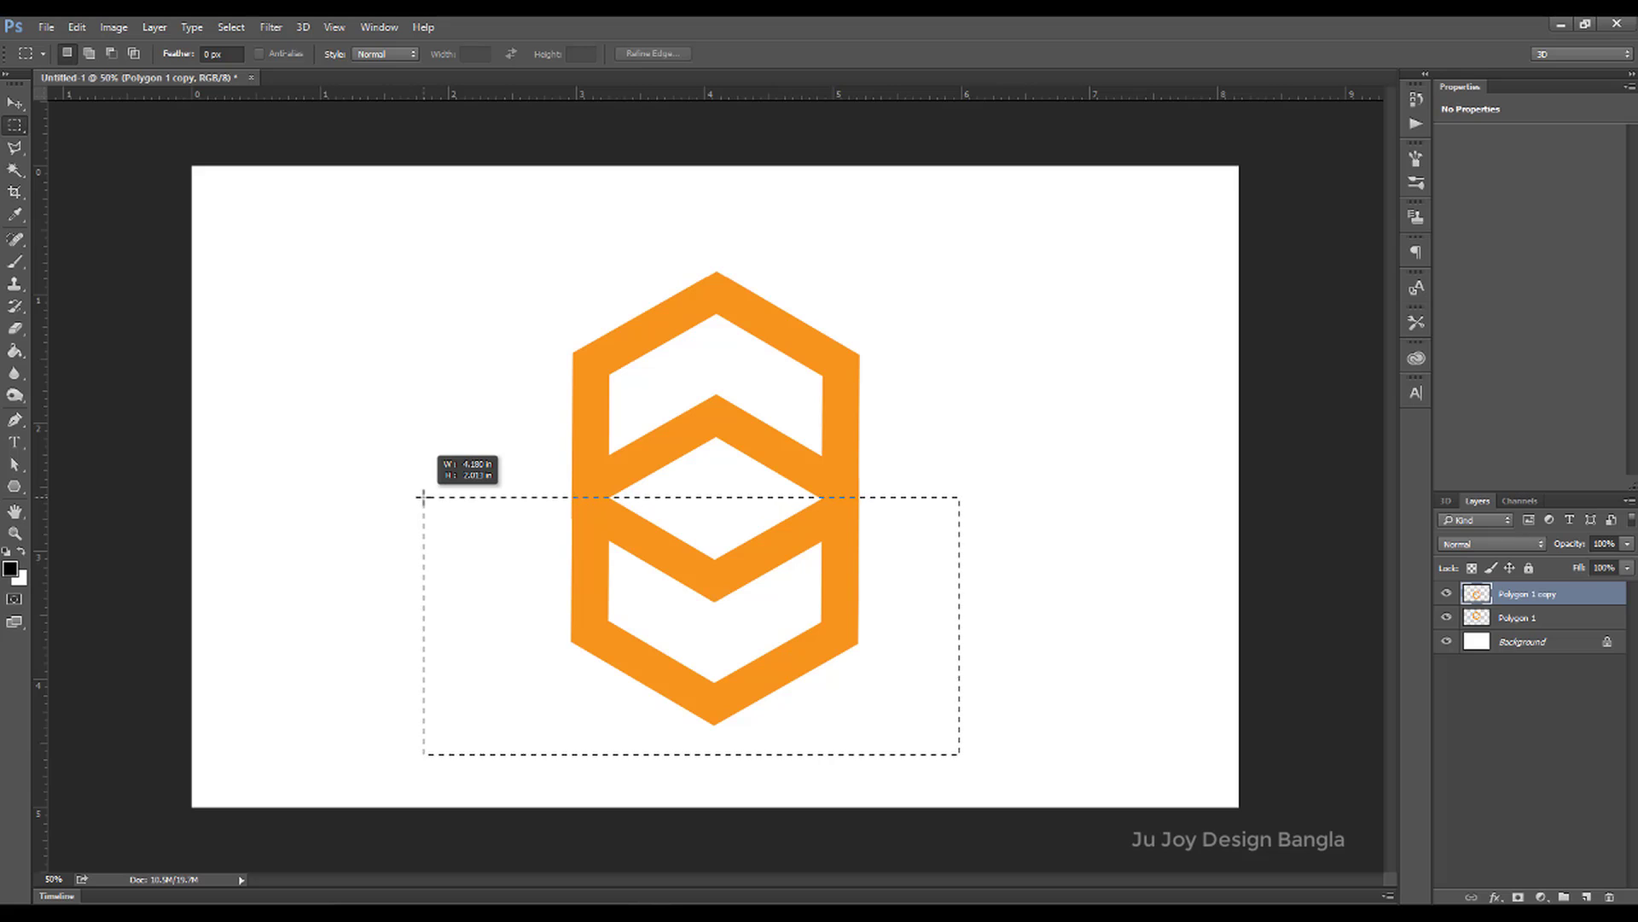
{"action": "left_click_drag", "start_coordinate": [423, 497], "coordinate": [426, 499]}
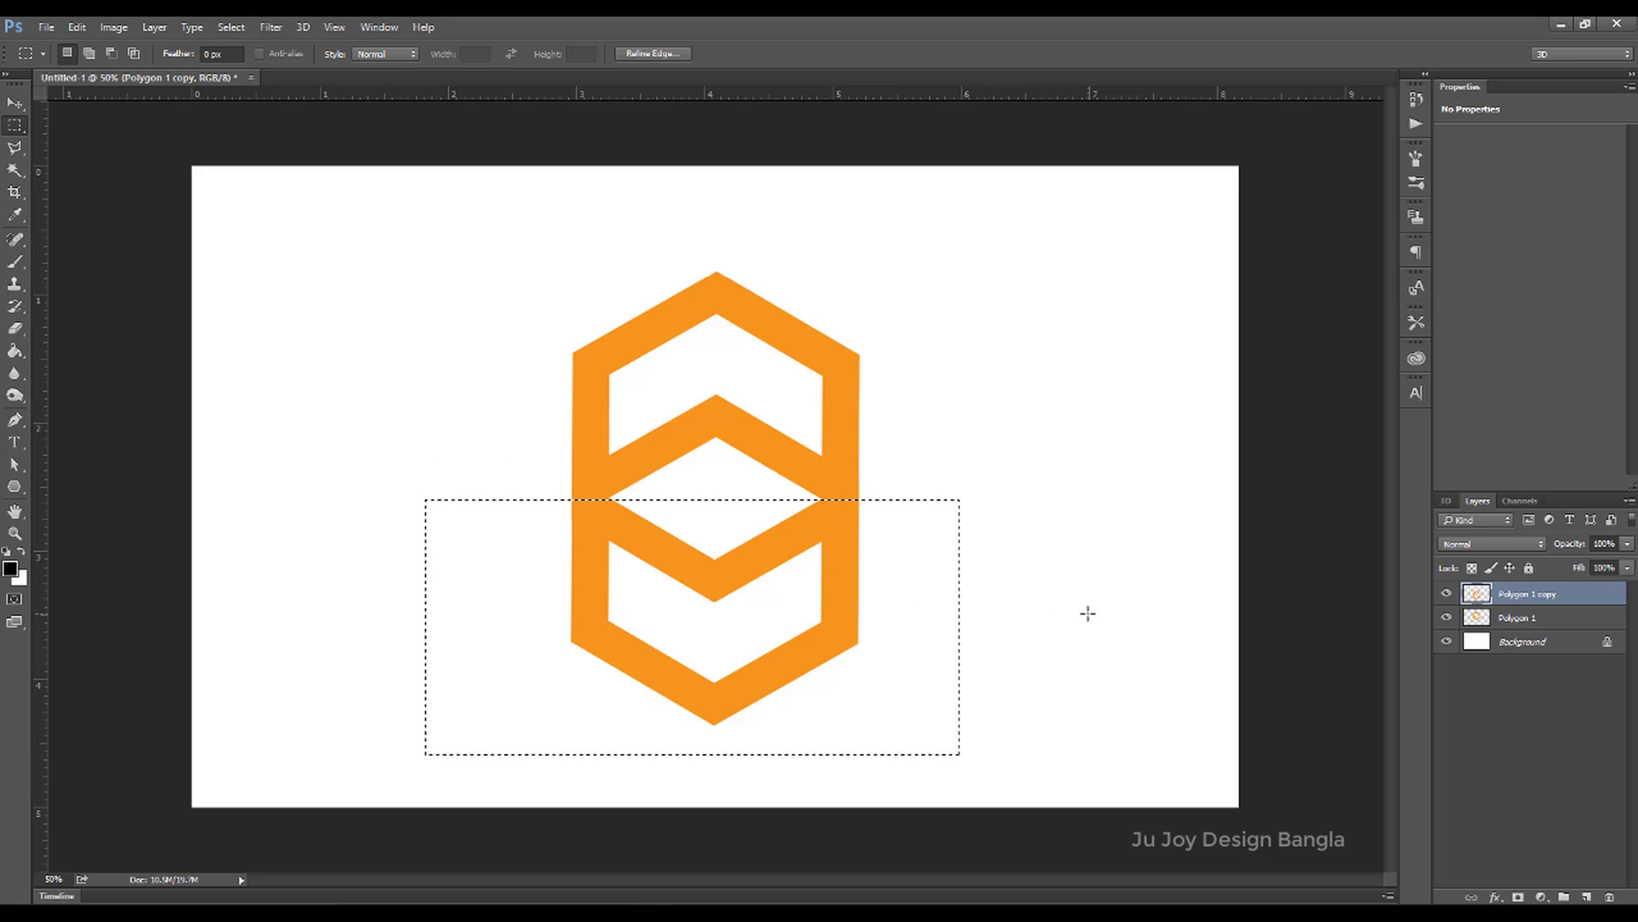
{"action": "key", "text": "Delete"}
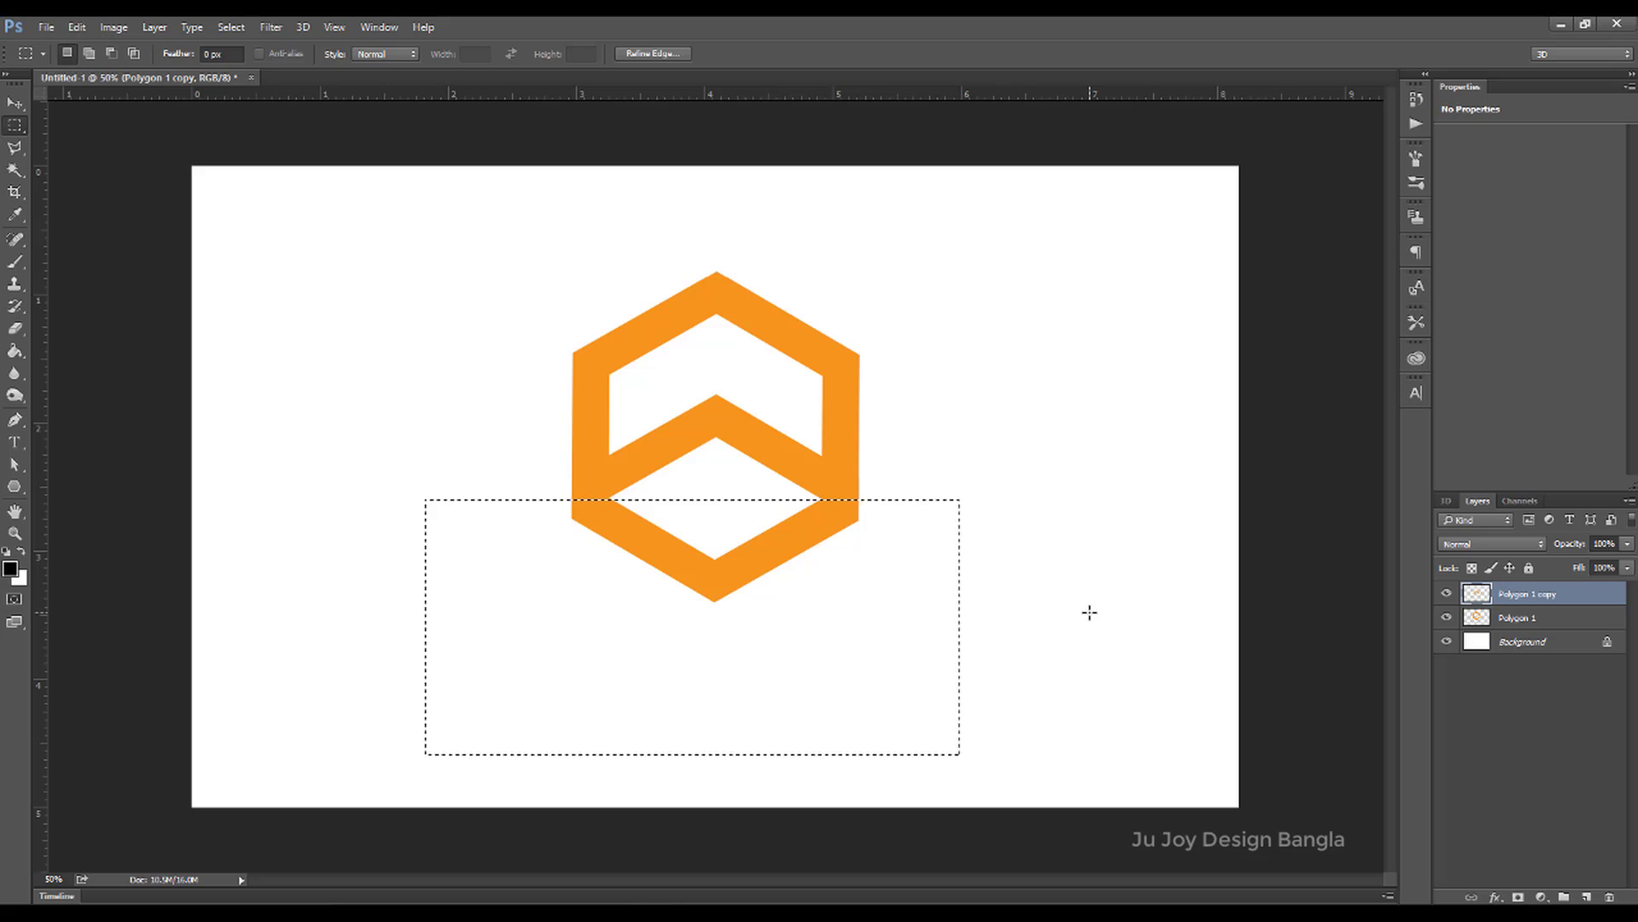
{"action": "key", "text": "ctrl+z"}
{"action": "key", "text": "Delete"}
{"action": "key", "text": "ctrl+d"}
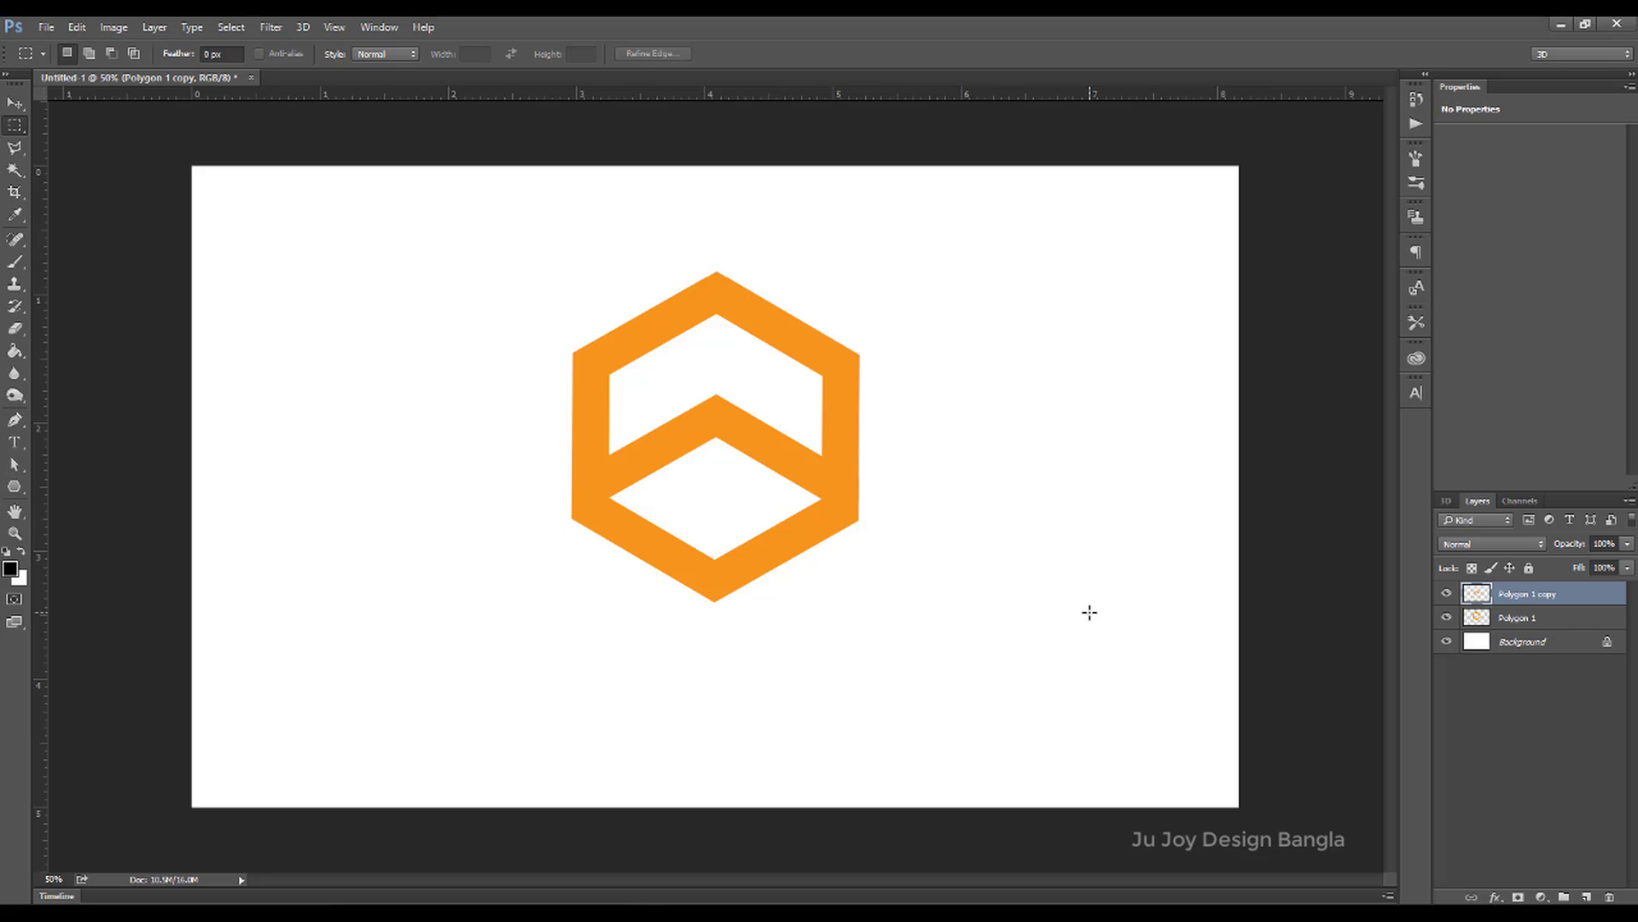
Zoom in to 100% and nudge the copy slightly left to align the edges.
{"action": "left_click", "coordinate": [15, 104]}
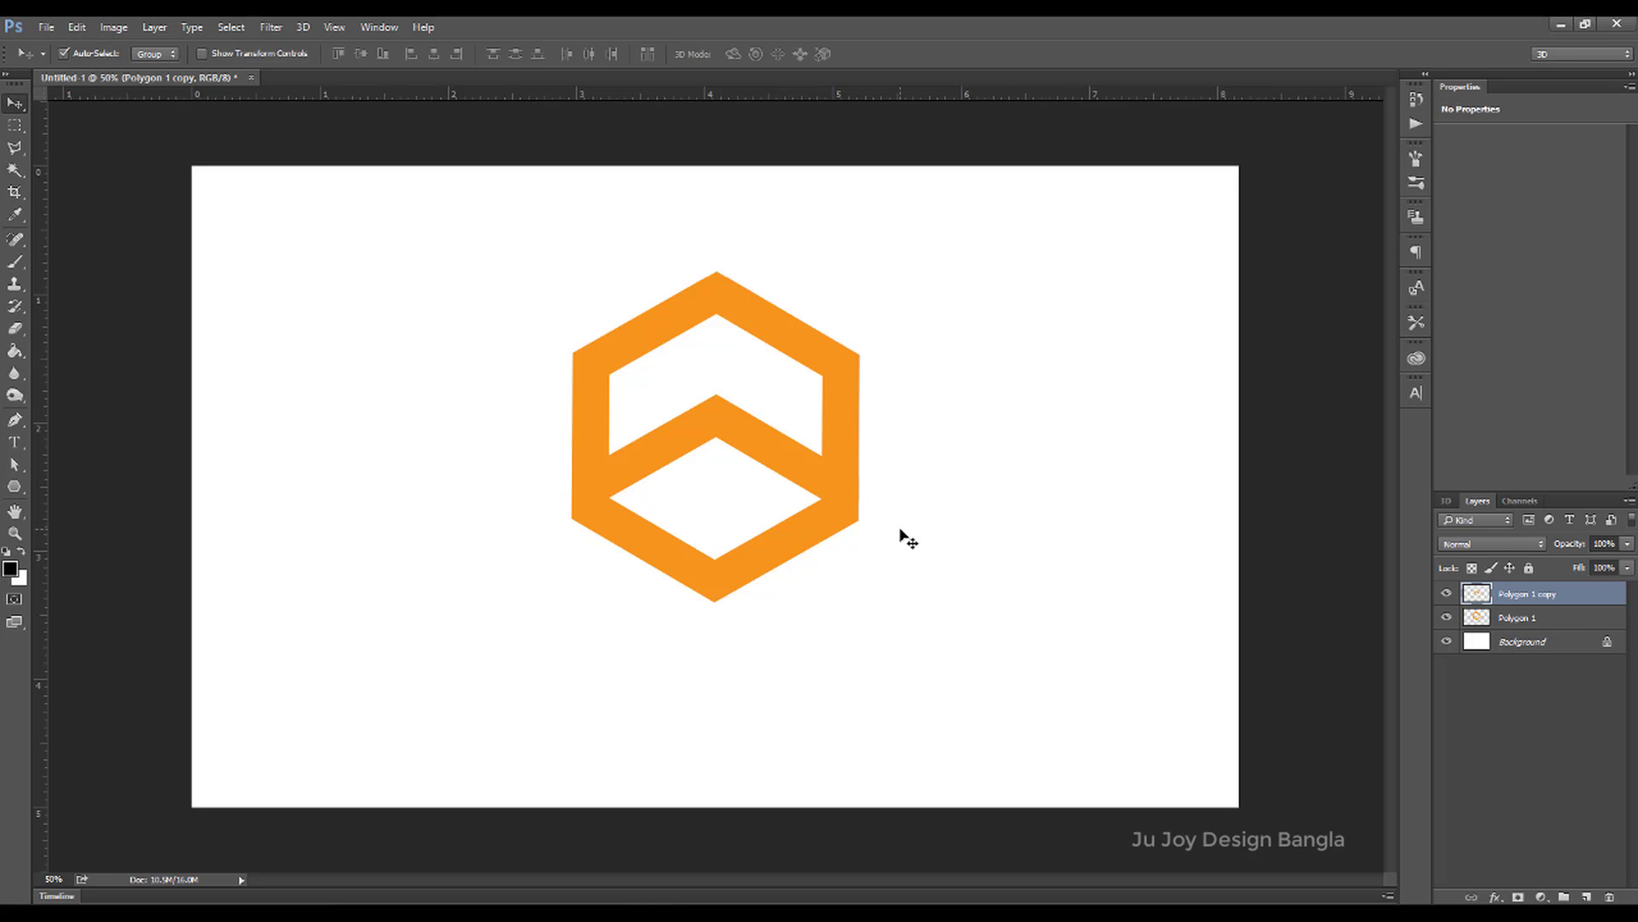
{"action": "key", "text": "ctrl+plus"}
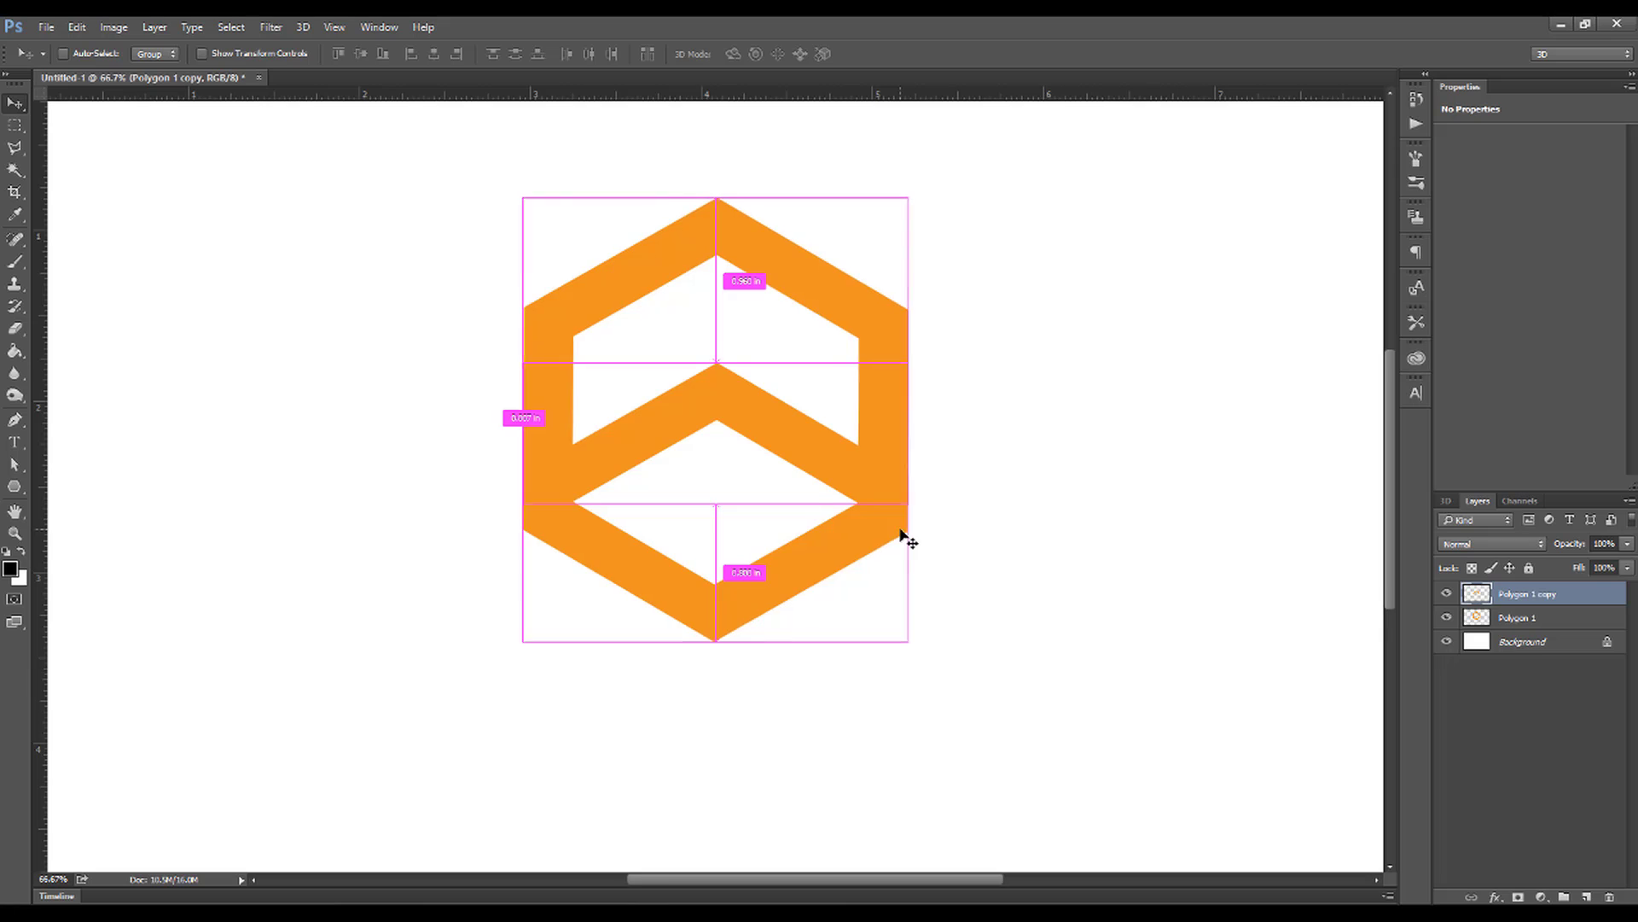
{"action": "key", "text": "ctrl+plus"}
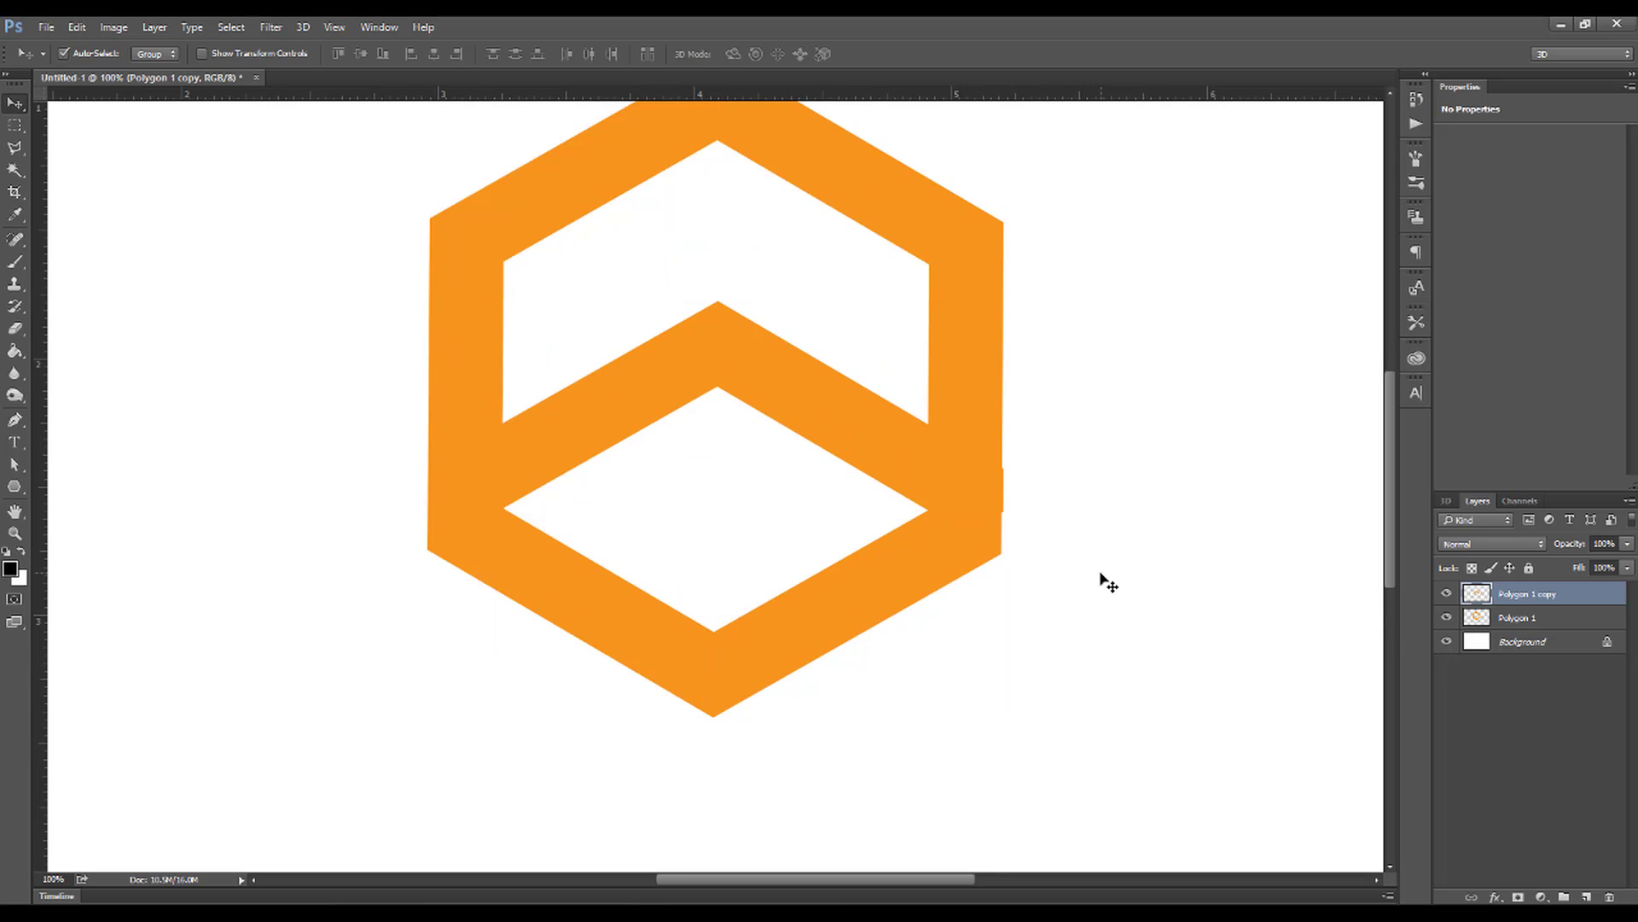
{"action": "key", "text": "Left"}
{"action": "key", "text": "Left"}
{"action": "key", "text": "Left"}
{"action": "key", "text": "Left"}
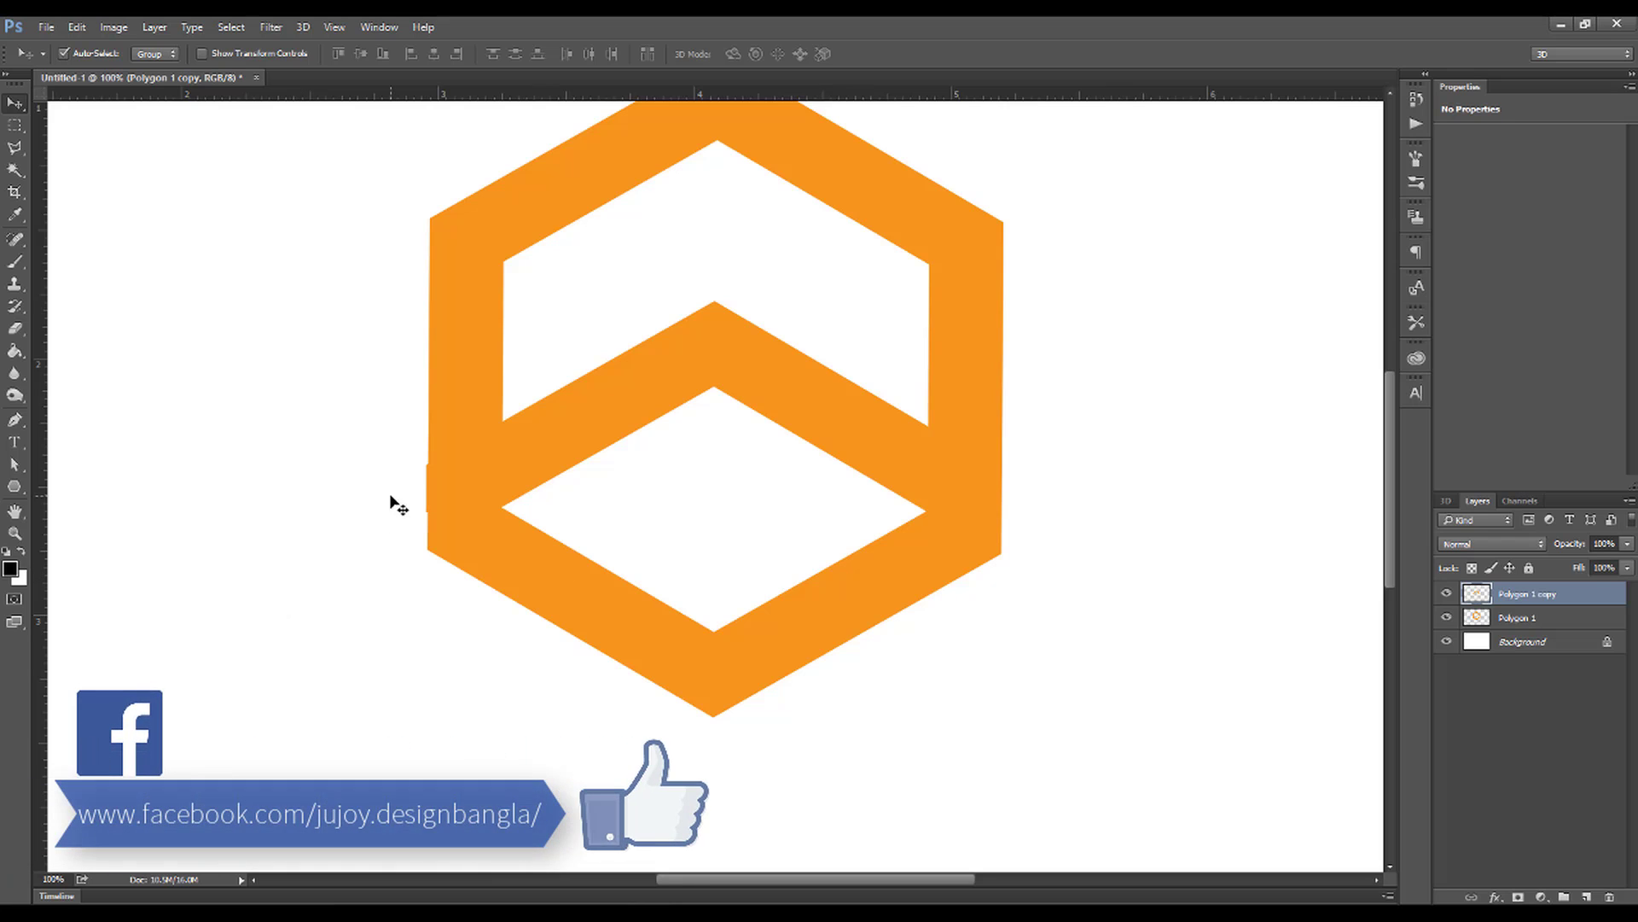
Clean up the stray sliver at the hexagon's left edge and zoom back out.
{"action": "left_click", "coordinate": [15, 126]}
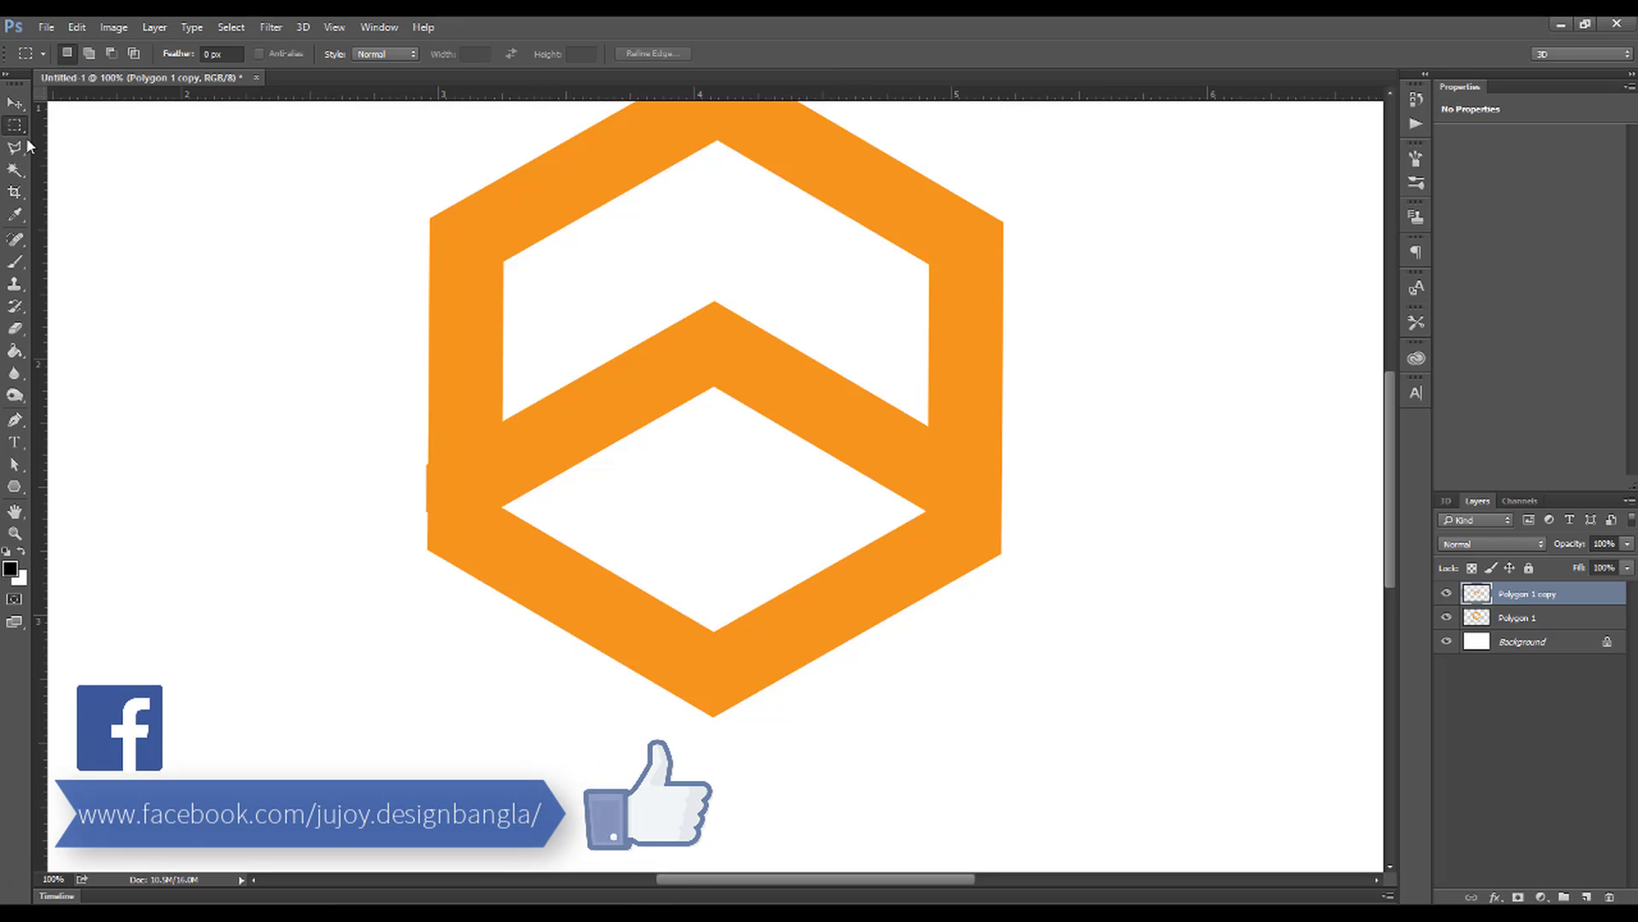
{"action": "left_click_drag", "start_coordinate": [248, 372], "coordinate": [431, 612]}
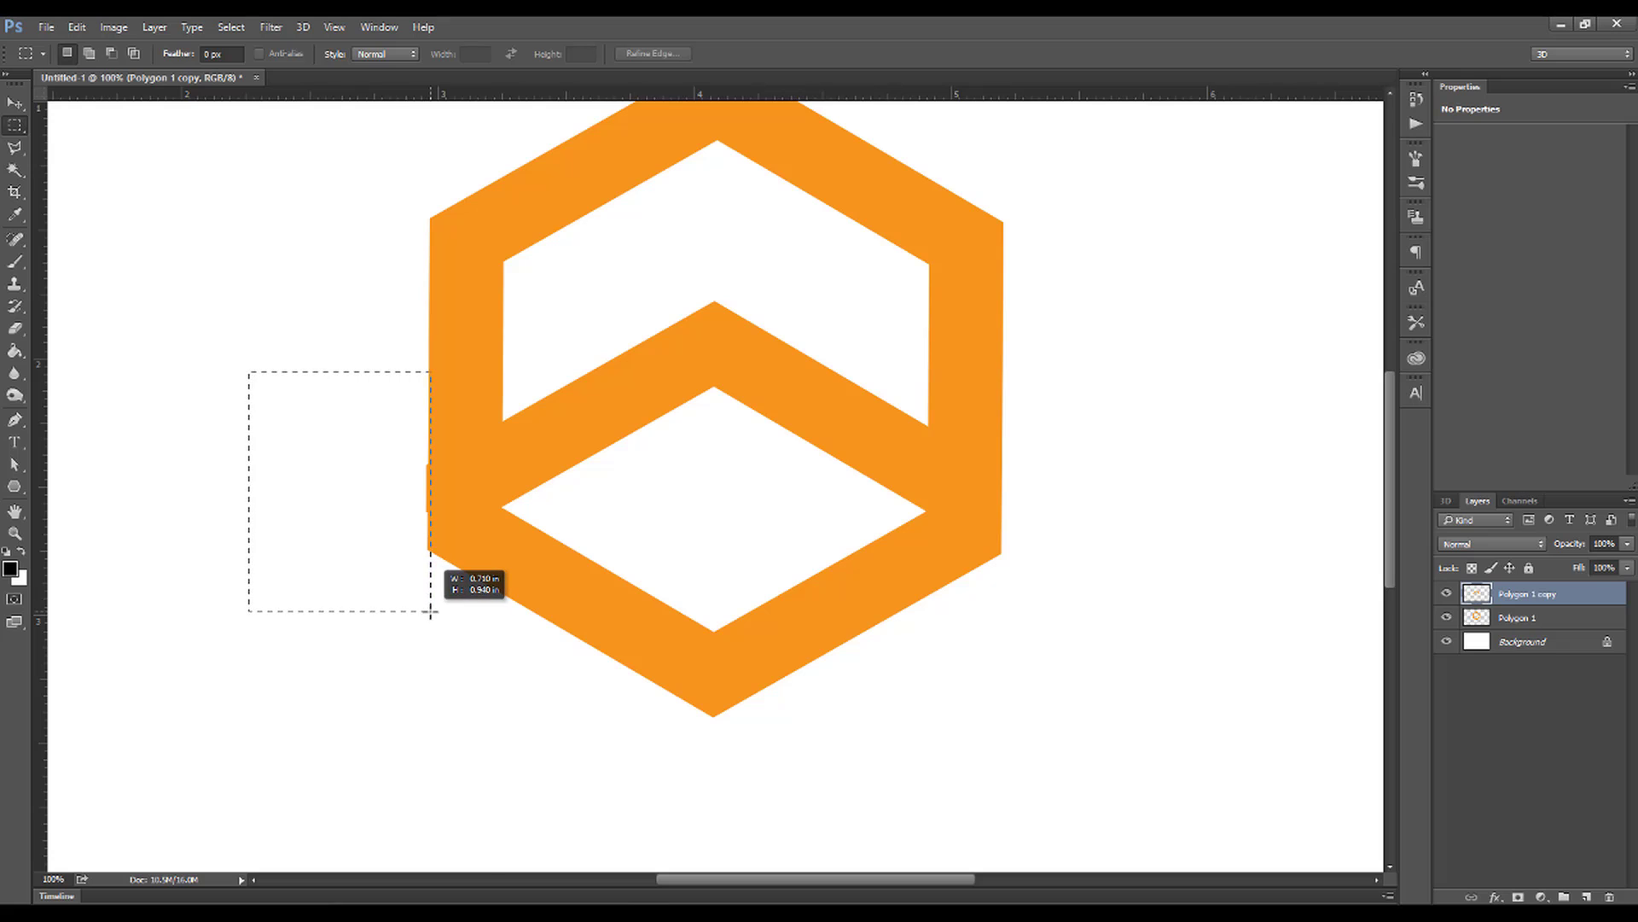
{"action": "left_click_drag", "start_coordinate": [431, 612], "coordinate": [442, 623]}
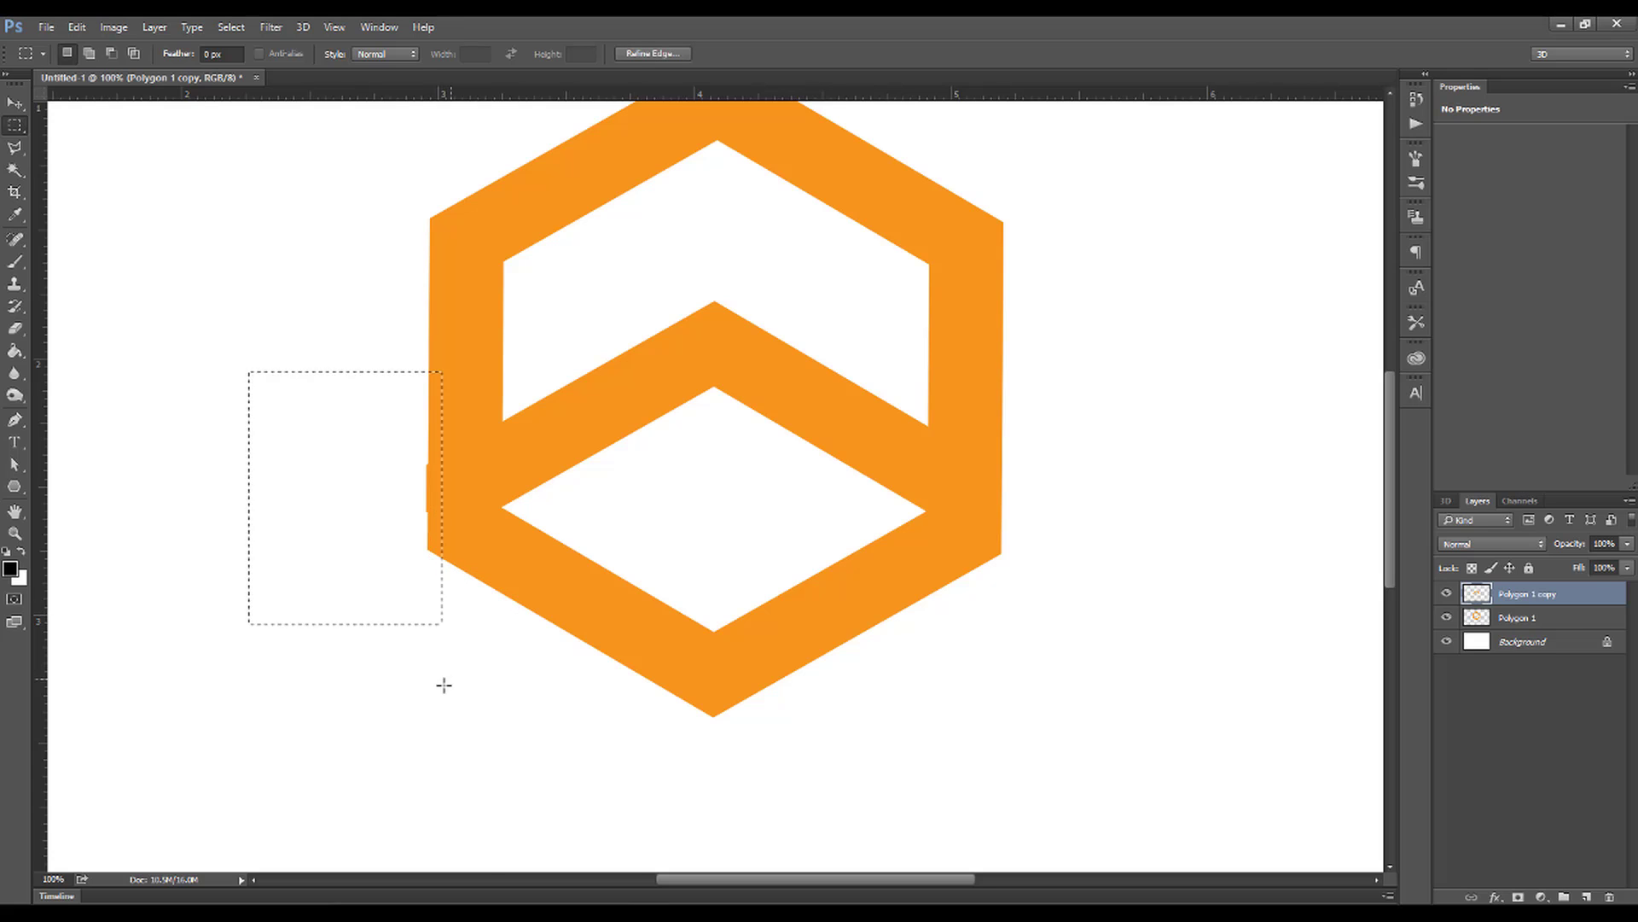
{"action": "left_click", "coordinate": [440, 685]}
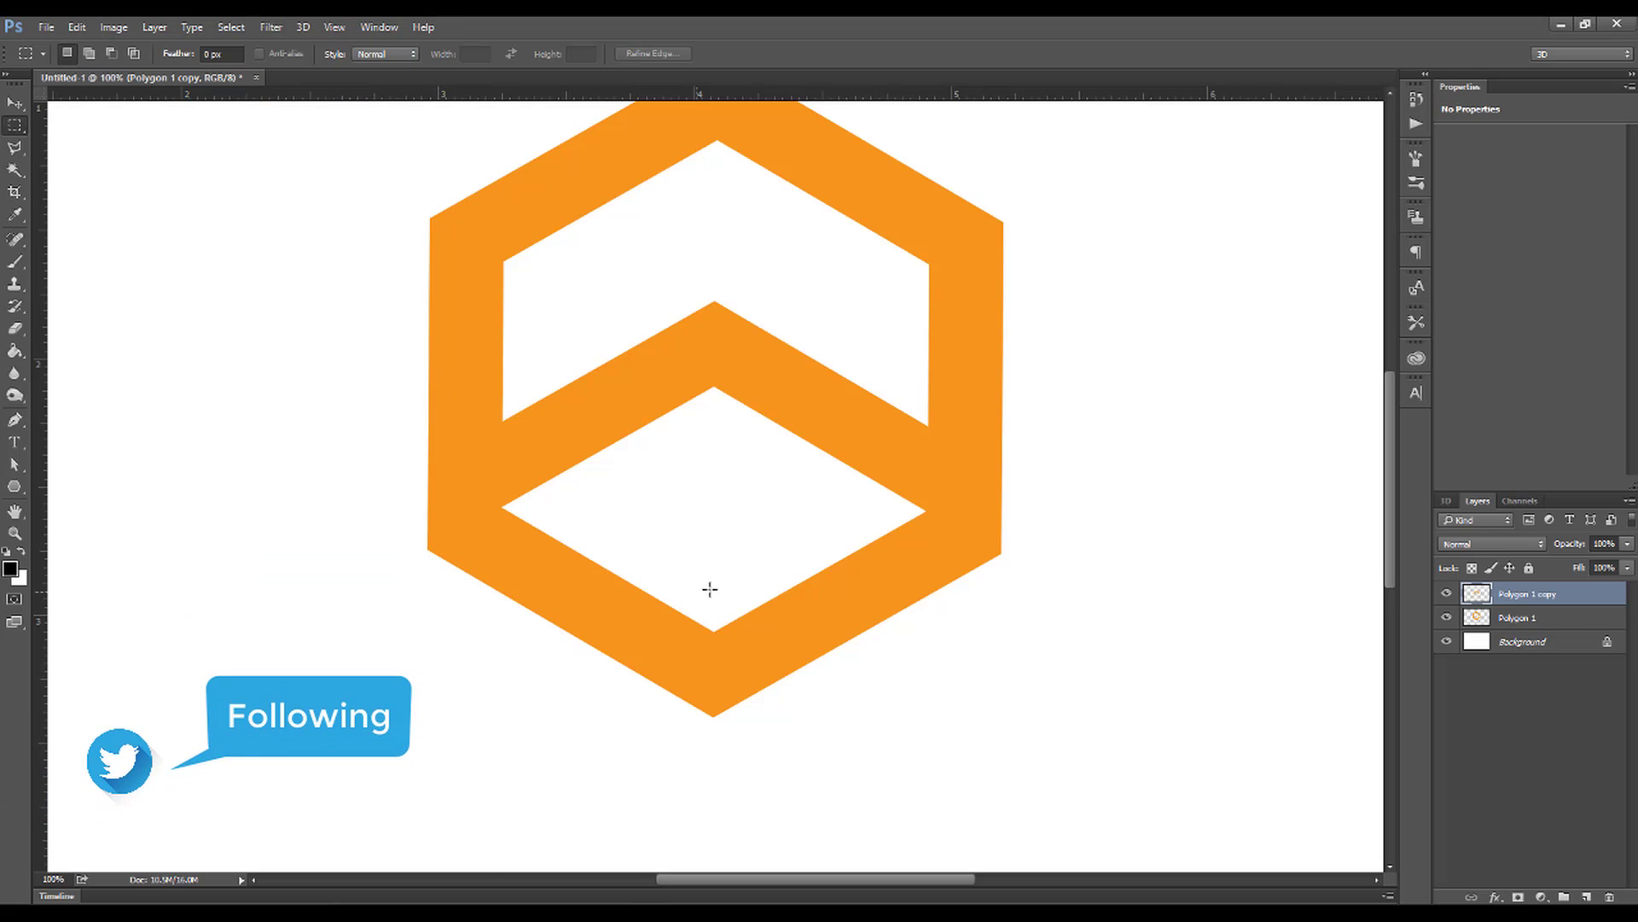
{"action": "key", "text": "ctrl+minus"}
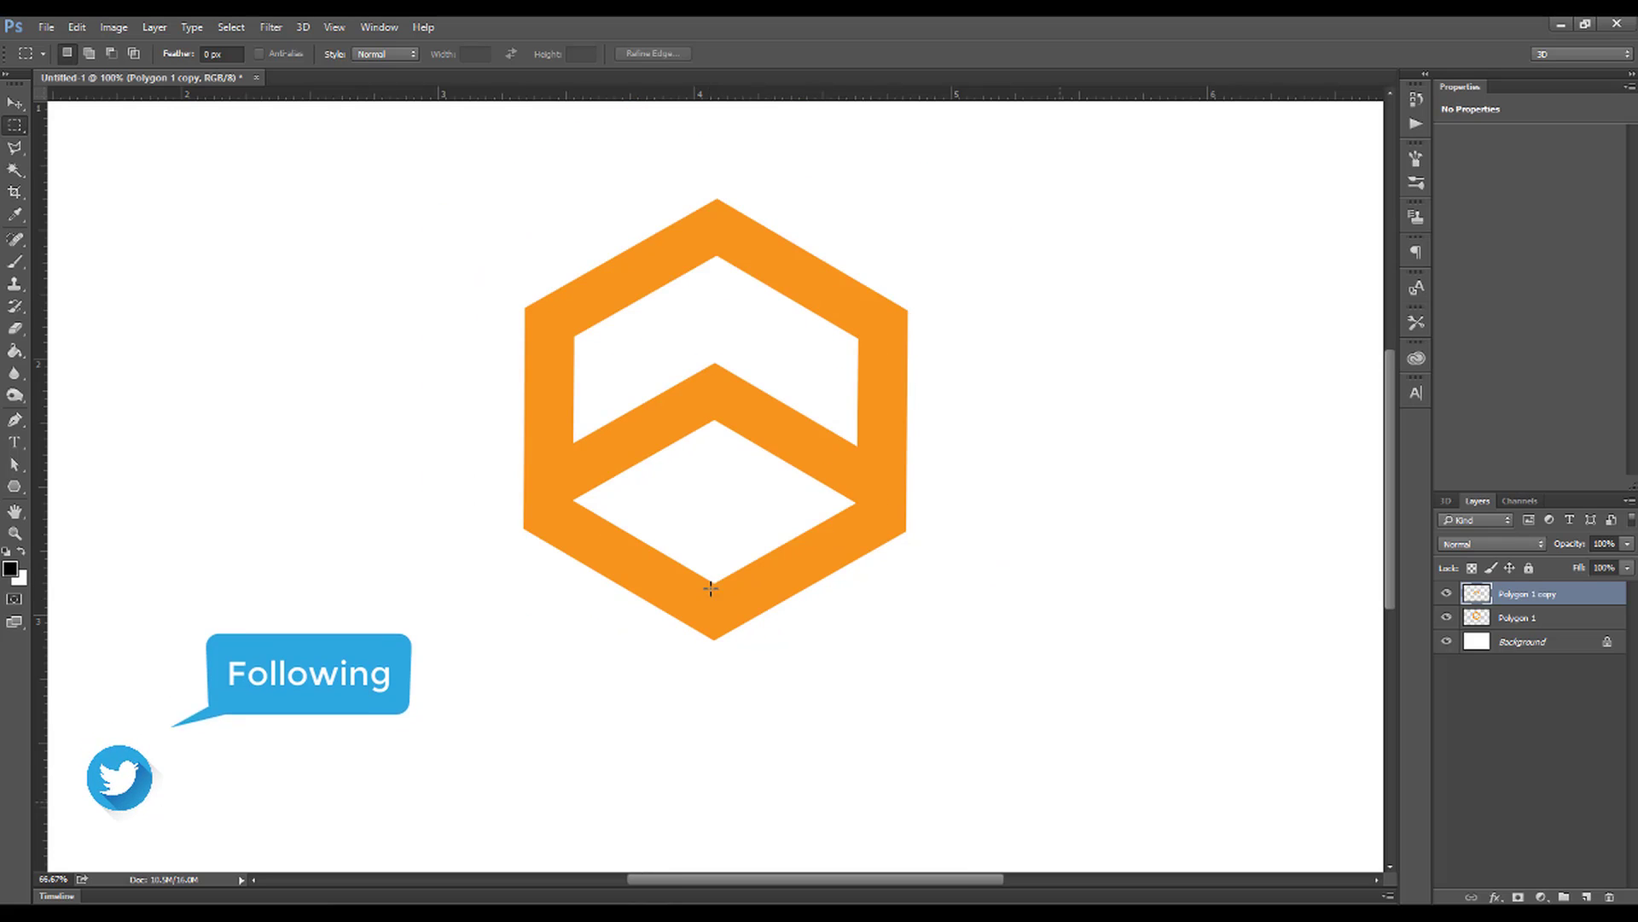
{"action": "left_click", "coordinate": [1555, 622], "text": "shift"}
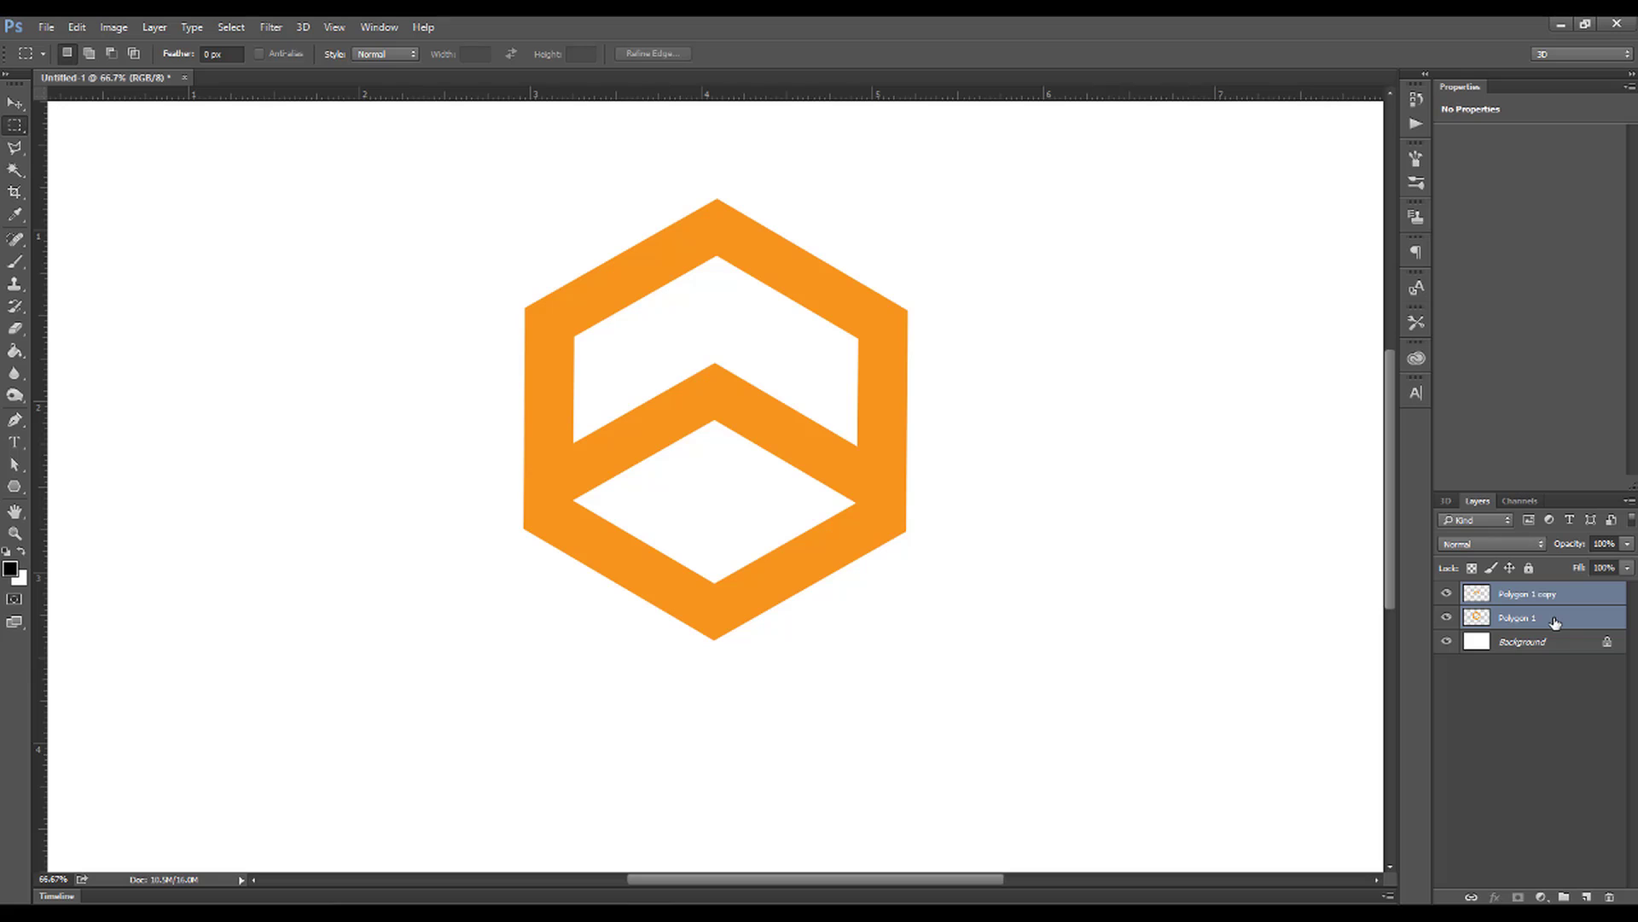
Merge Polygon 1 and Polygon 1 copy into one layer, then zoom out to 50%.
{"action": "key", "text": "ctrl+e"}
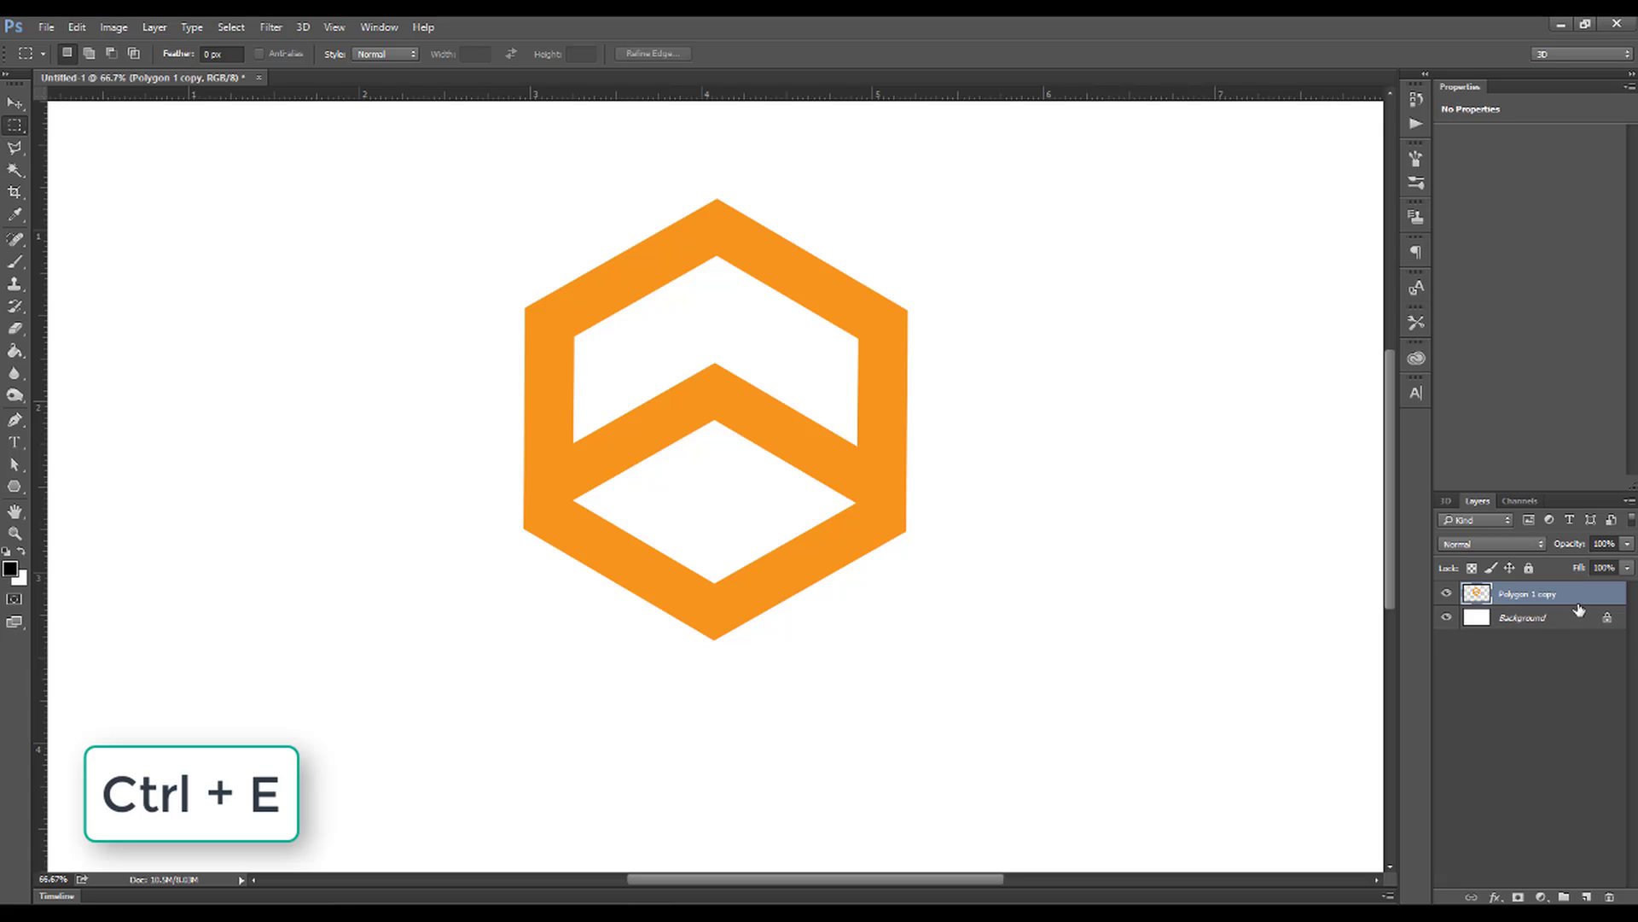
{"action": "right_click", "coordinate": [1570, 599]}
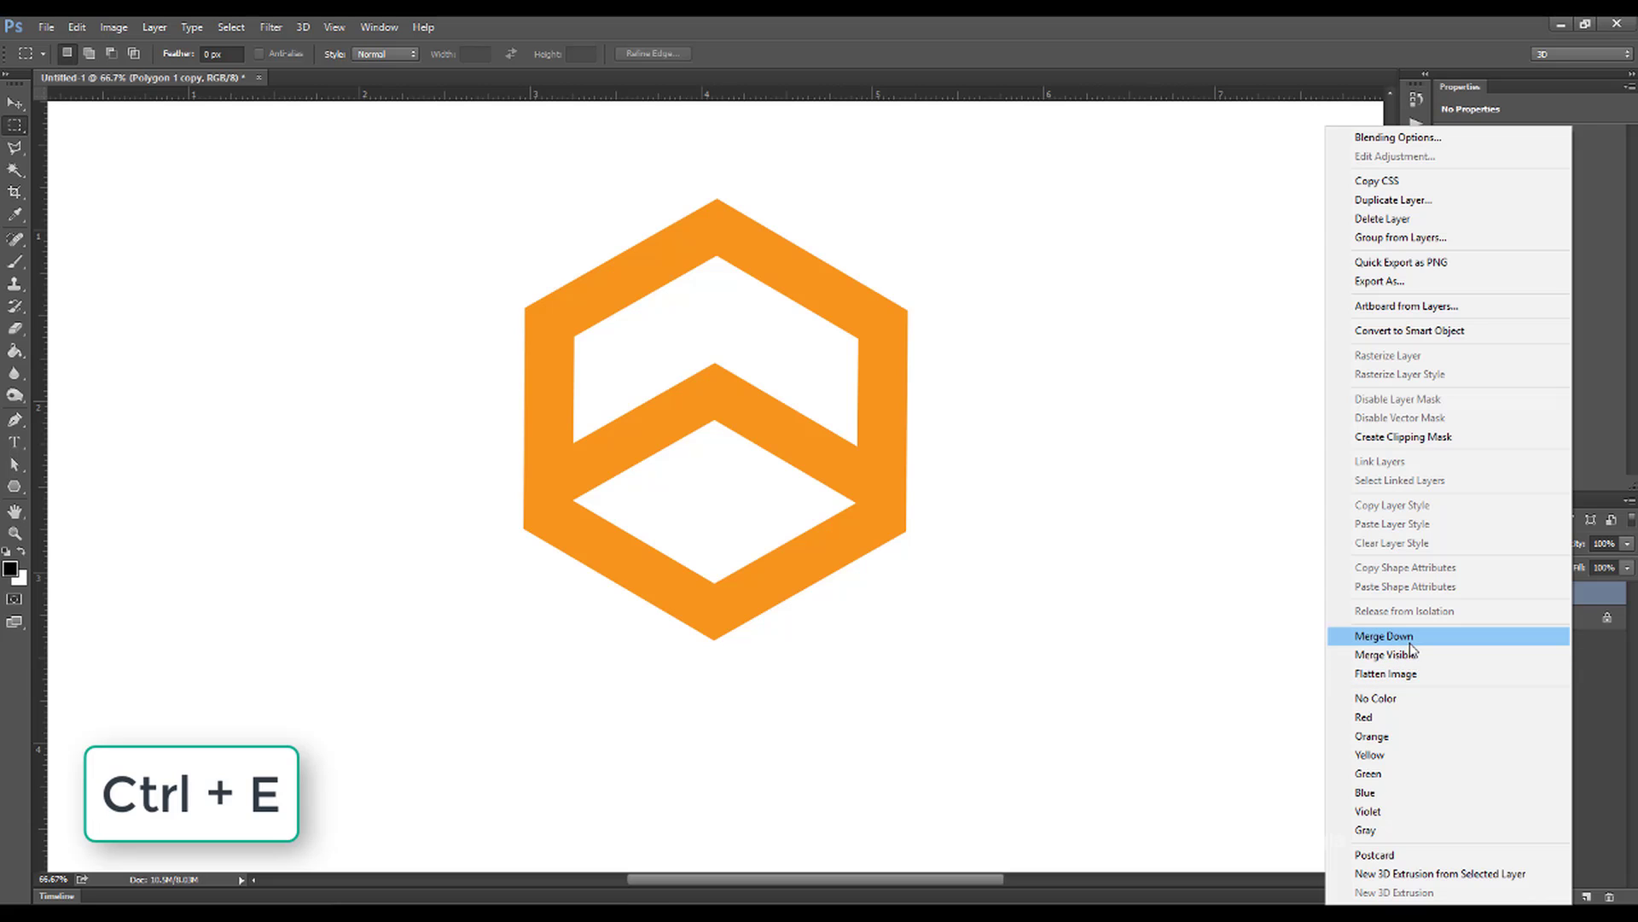
{"action": "left_click", "coordinate": [1588, 594]}
{"action": "key", "text": "ctrl+z"}
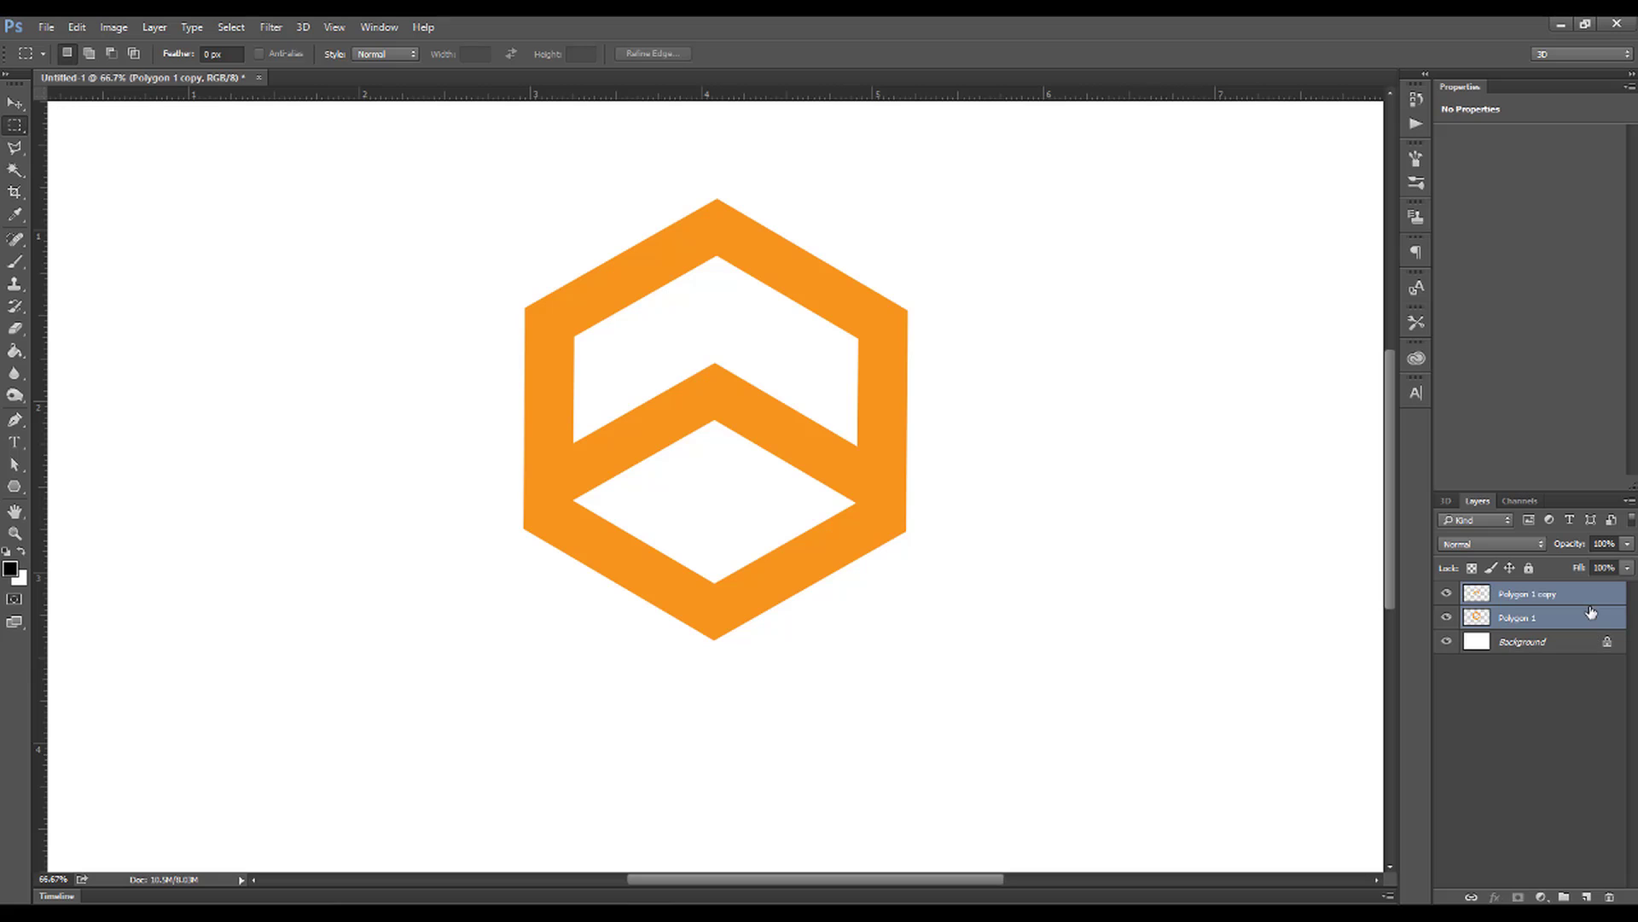
{"action": "left_click", "coordinate": [1567, 623], "text": "shift"}
{"action": "right_click", "coordinate": [1590, 620]}
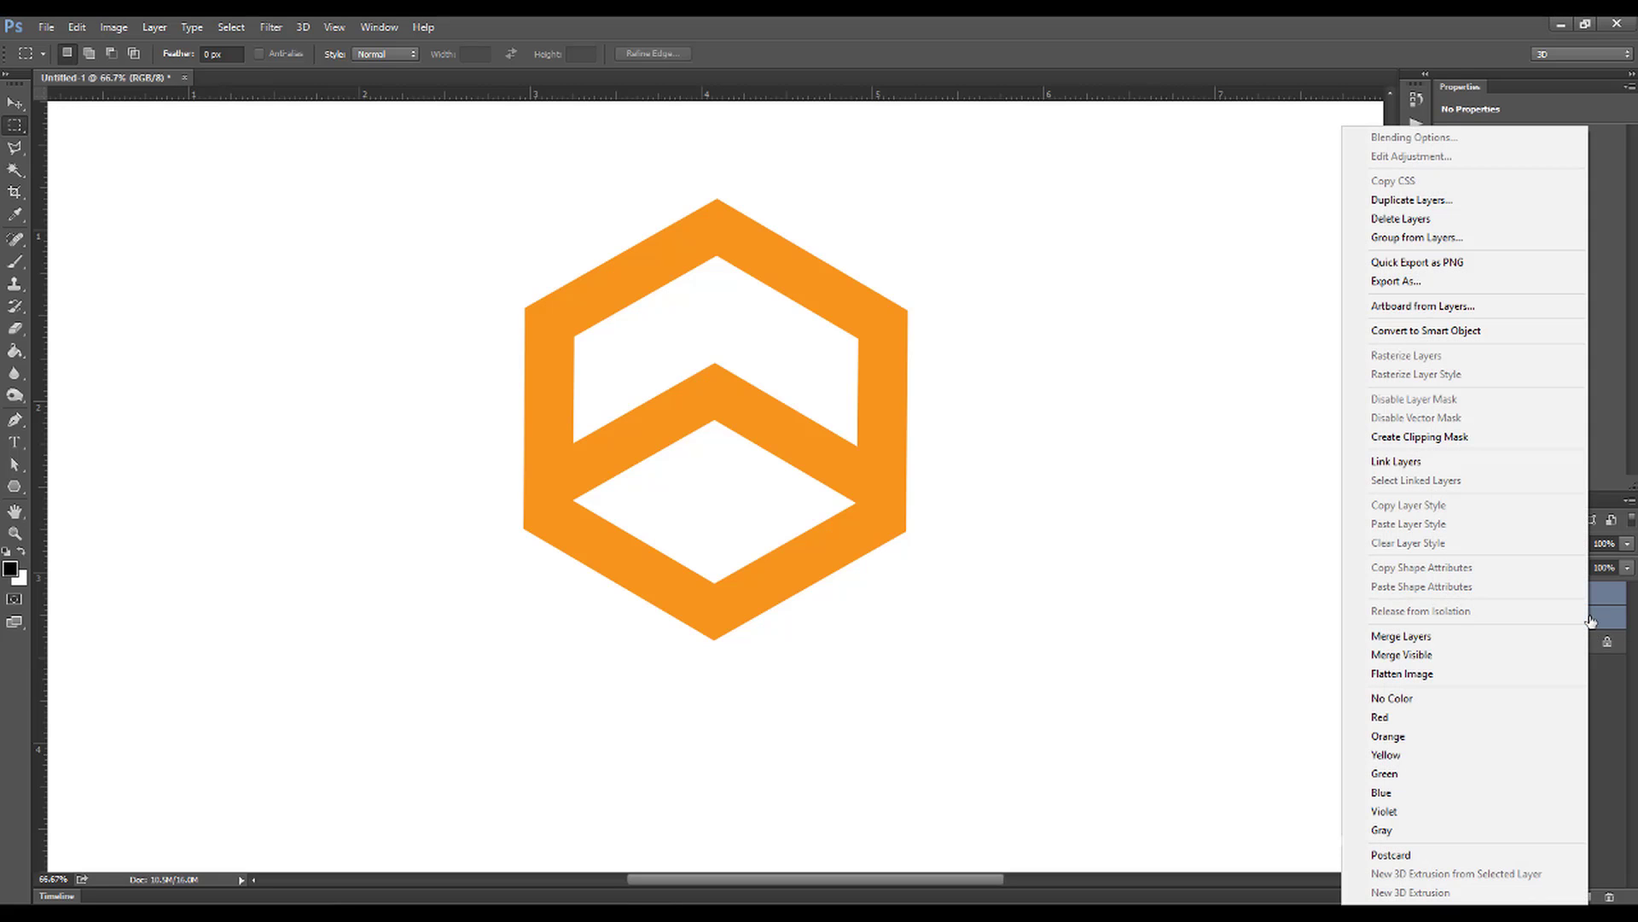
{"action": "left_click", "coordinate": [1448, 640]}
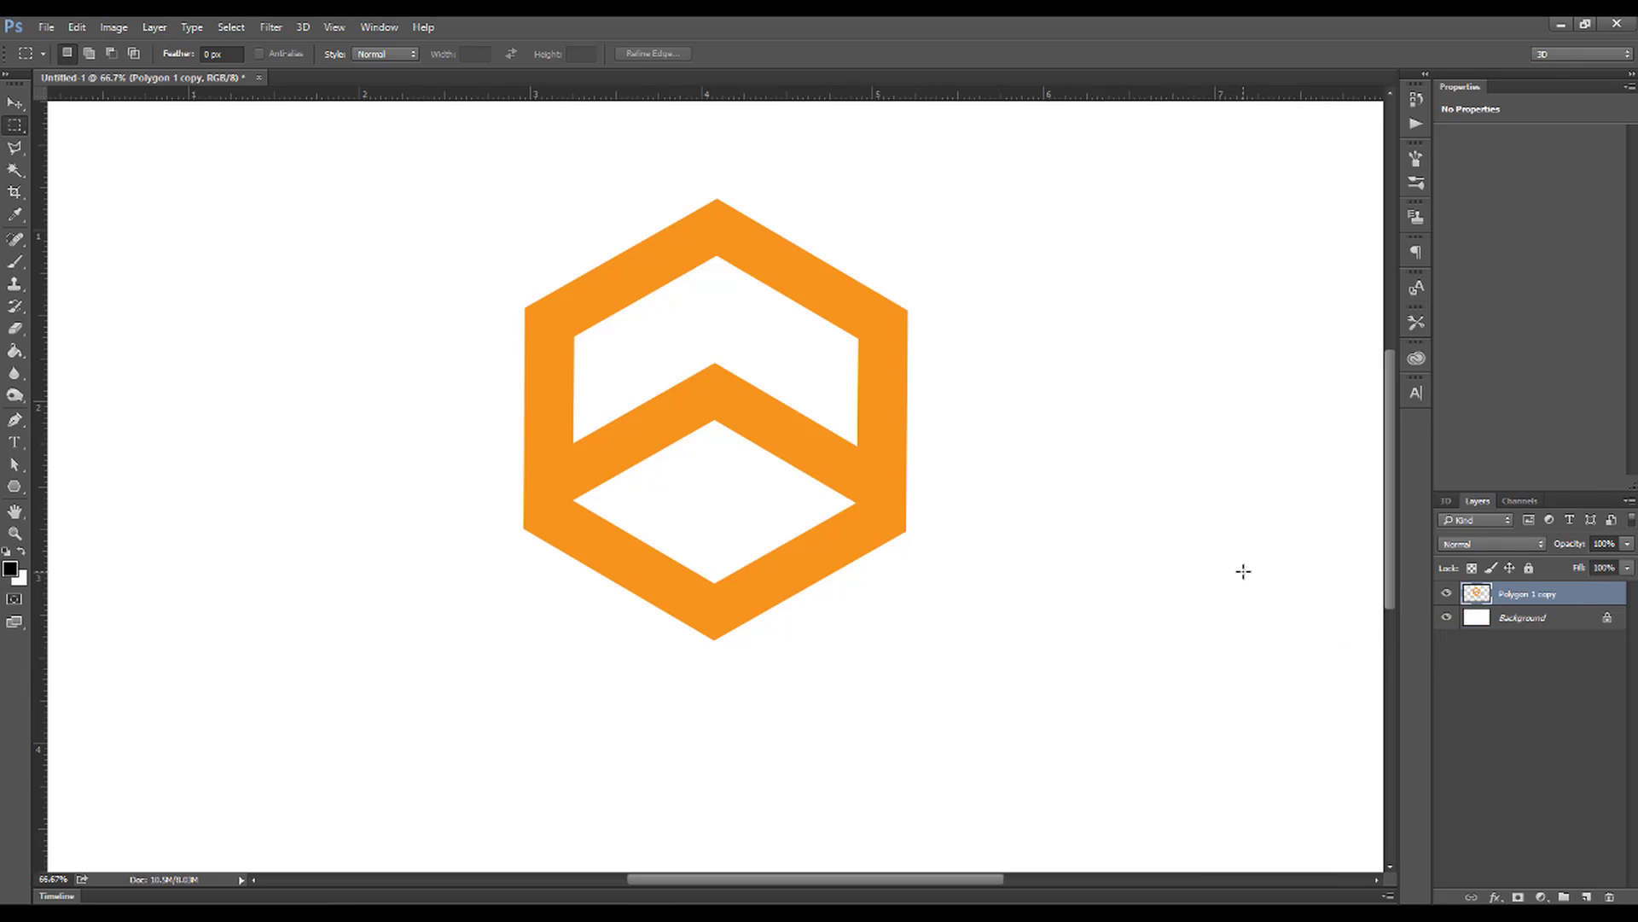
{"action": "key", "text": "ctrl+minus"}
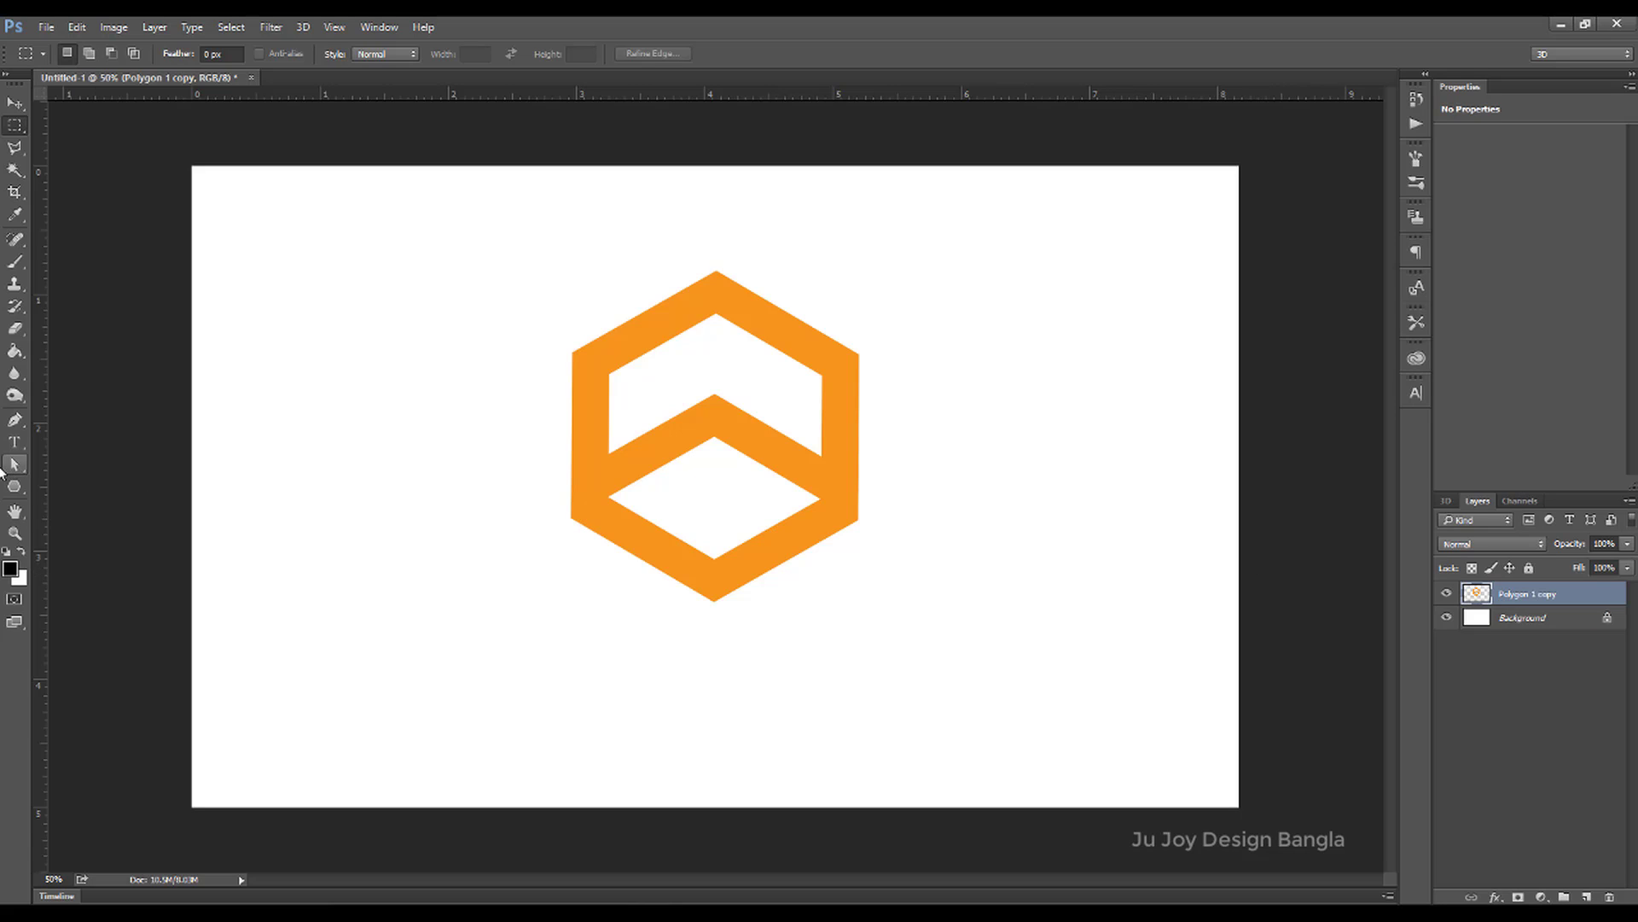
Draw a new hexagon with a brown fill and no outline.
{"action": "left_click", "coordinate": [15, 487]}
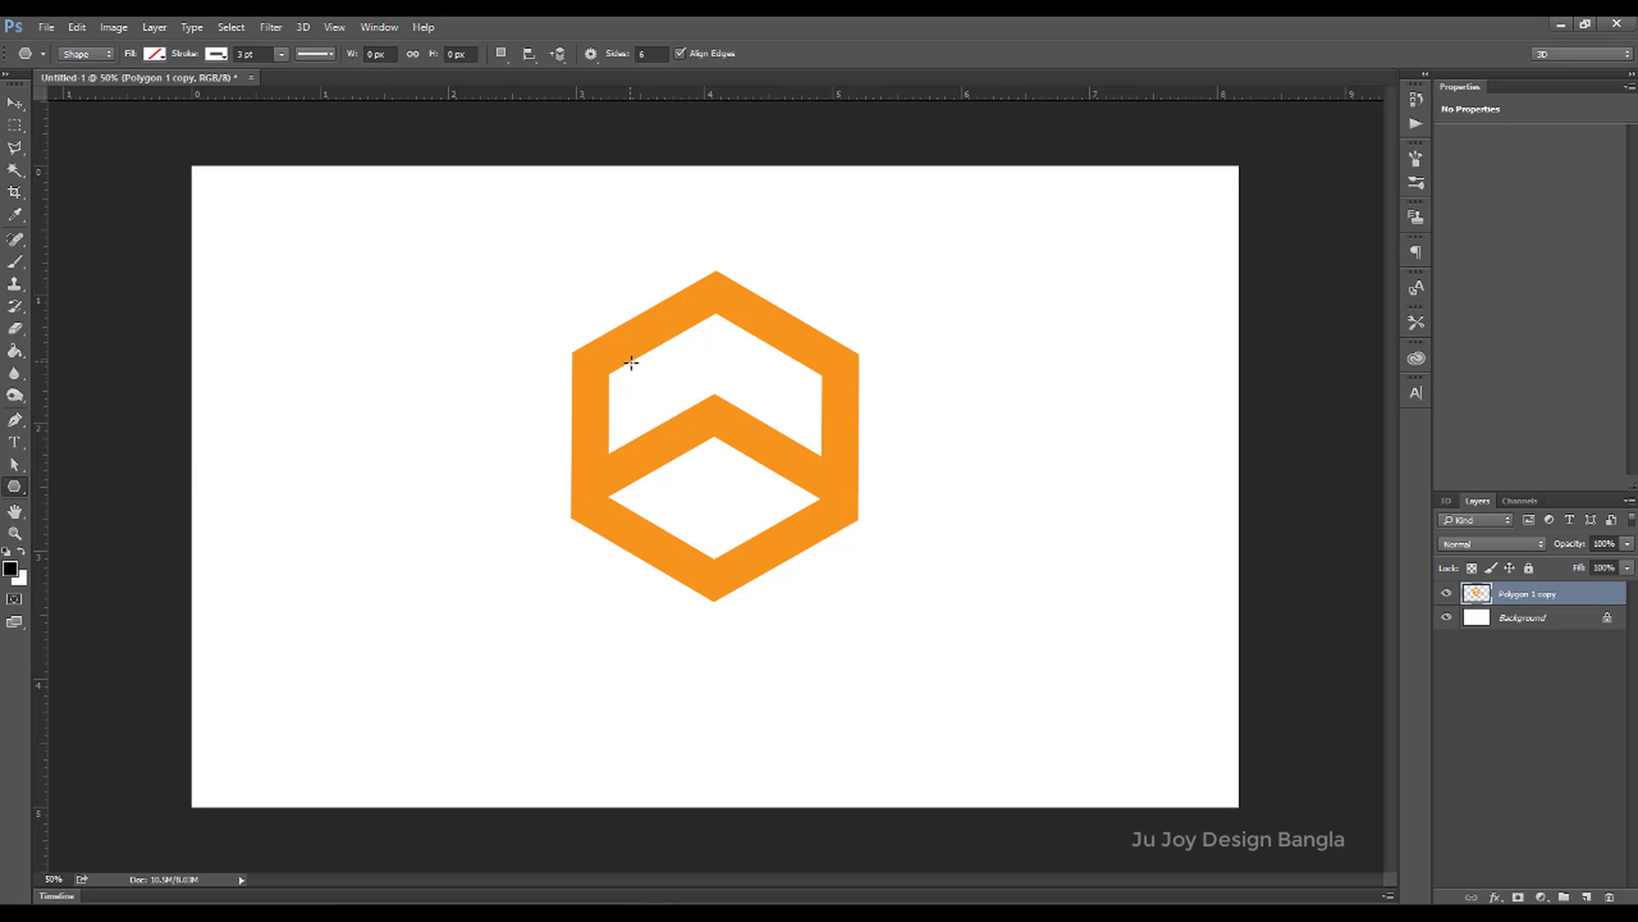
{"action": "left_click_drag", "start_coordinate": [631, 363], "coordinate": [760, 438]}
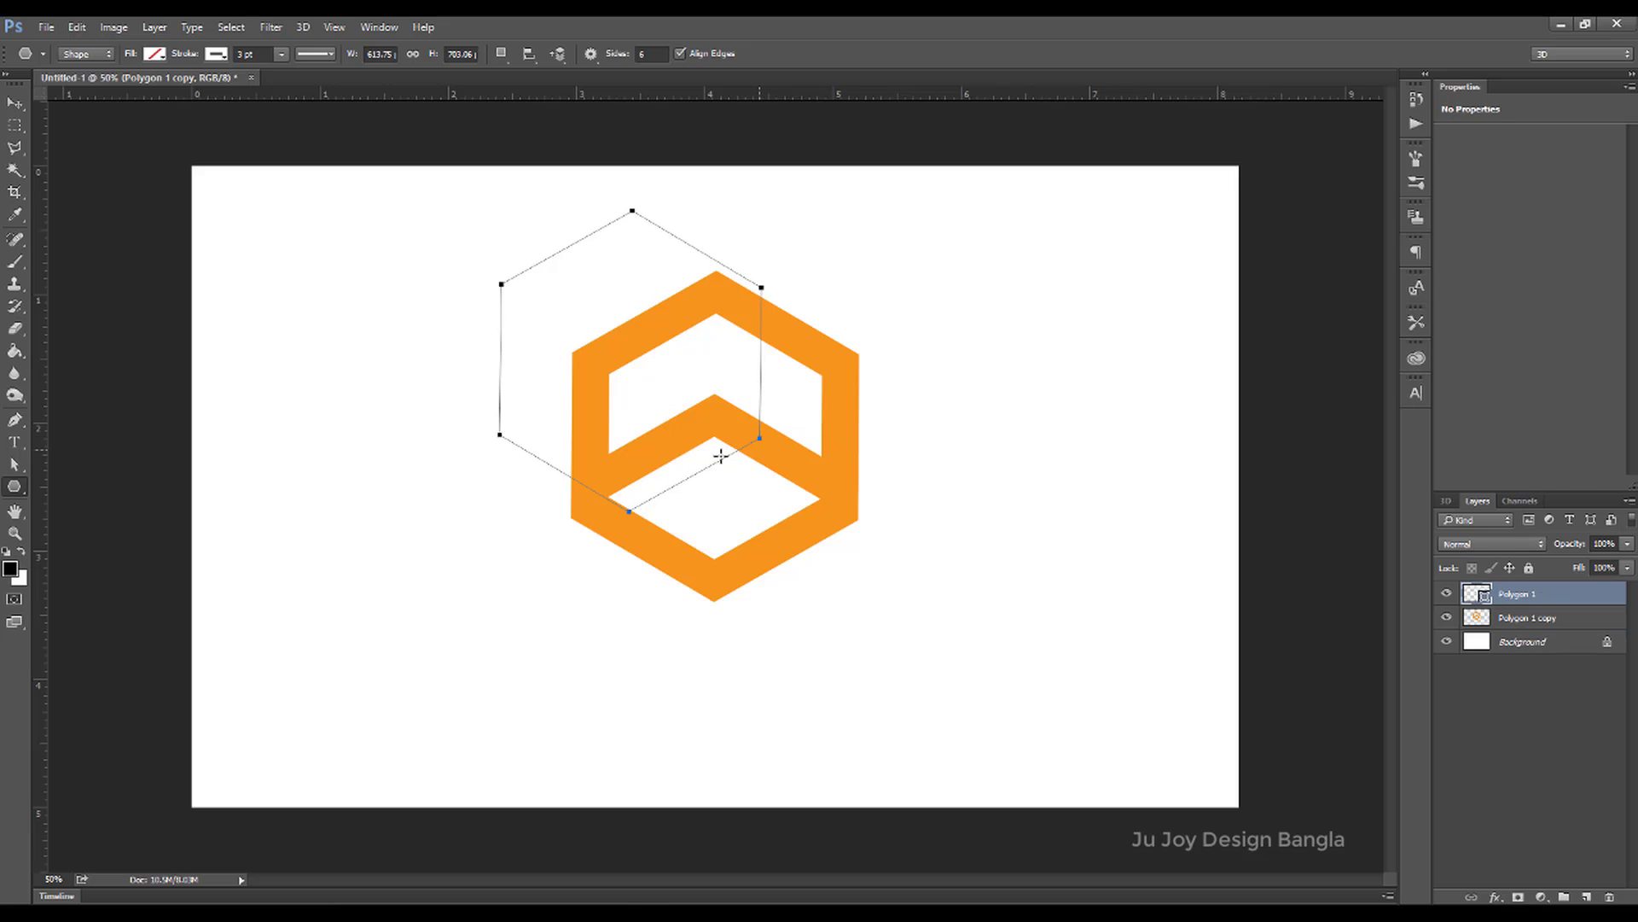
{"action": "left_click", "coordinate": [155, 56]}
{"action": "left_click", "coordinate": [134, 141]}
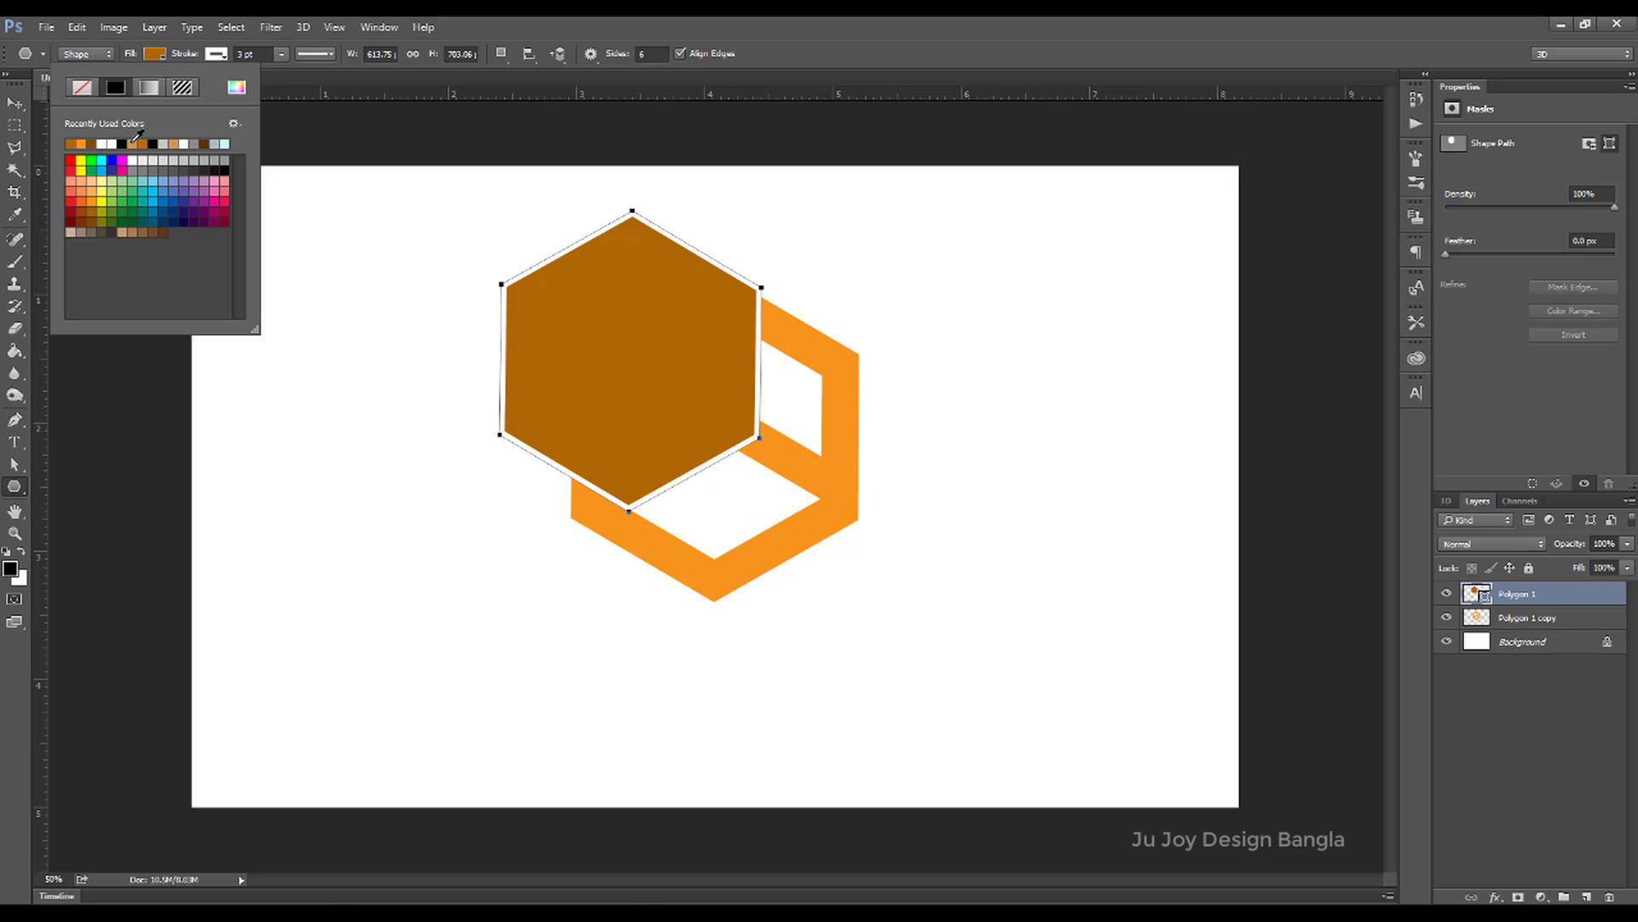
{"action": "left_click", "coordinate": [209, 54]}
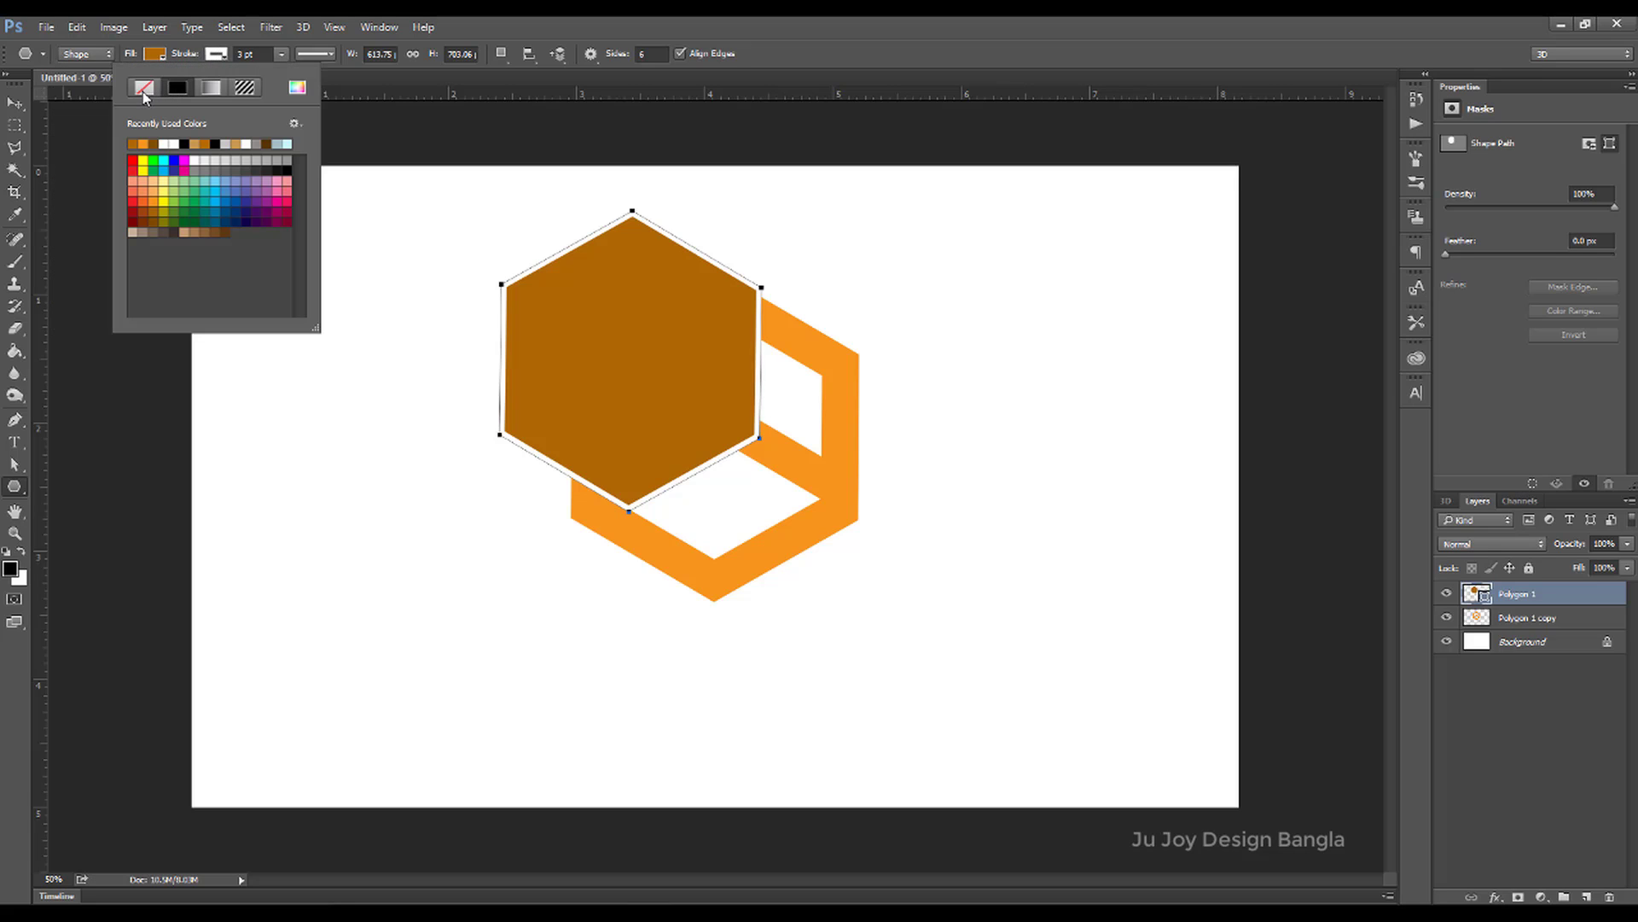
{"action": "left_click", "coordinate": [144, 87]}
{"action": "left_click", "coordinate": [577, 105]}
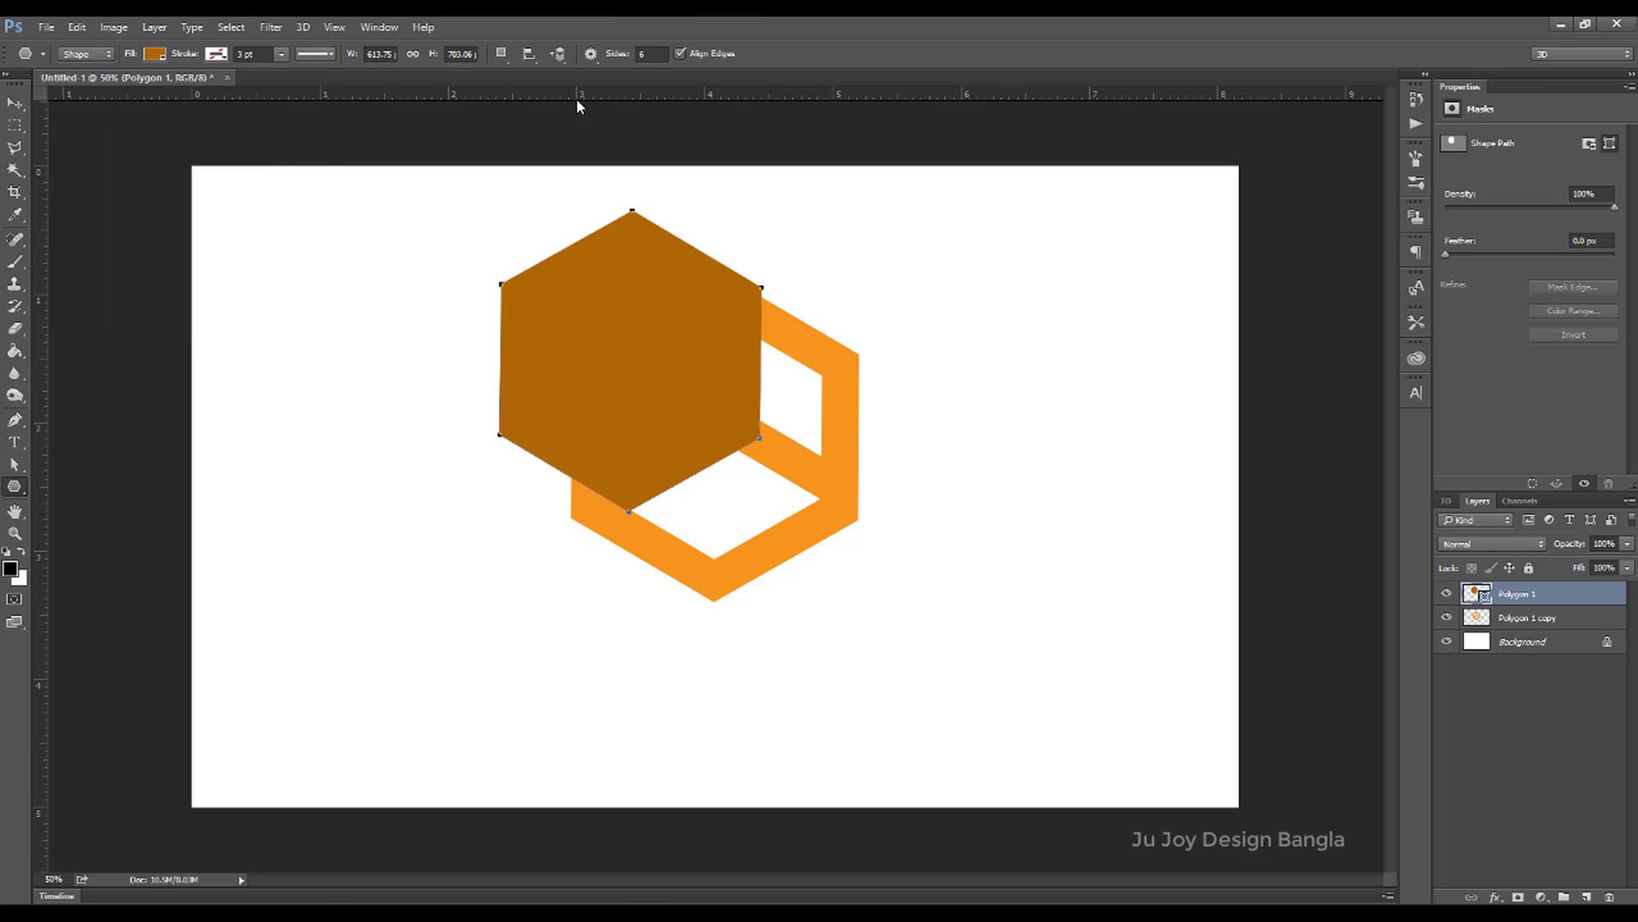
Move the brown hexagon onto the logo and place its layer beneath Polygon 1 copy.
{"action": "left_click", "coordinate": [15, 102]}
{"action": "left_click_drag", "start_coordinate": [658, 348], "coordinate": [729, 432]}
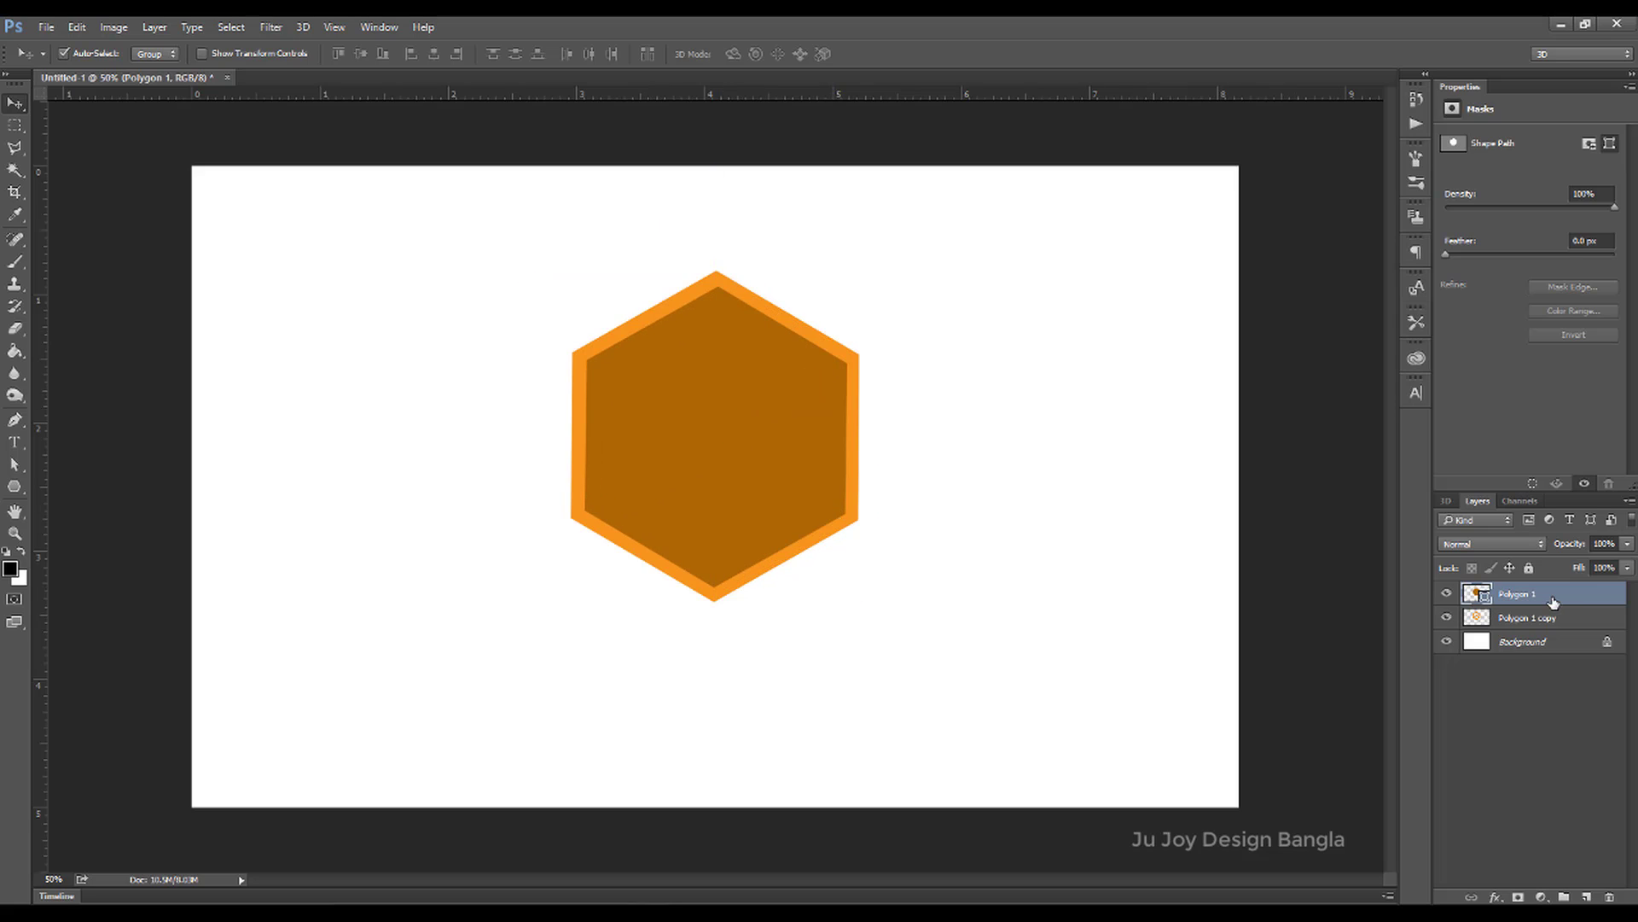
{"action": "left_click_drag", "start_coordinate": [1553, 600], "coordinate": [1551, 629]}
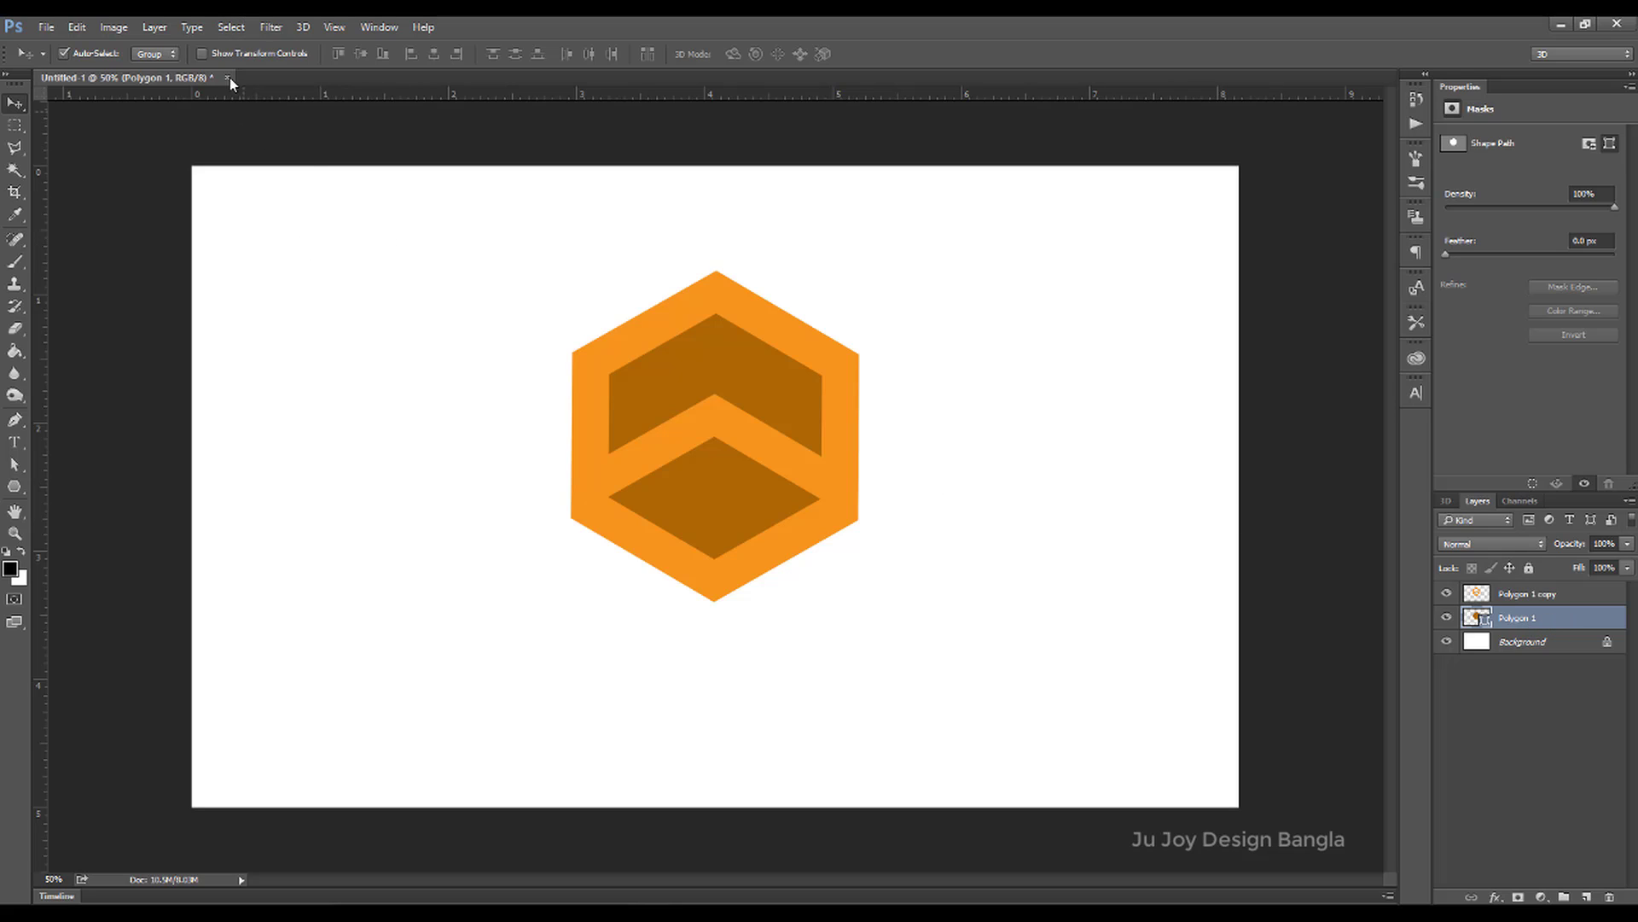
Rasterize the brown Polygon 1 hexagon and apply Add Noise to give its faces grain.
{"action": "left_click", "coordinate": [267, 30]}
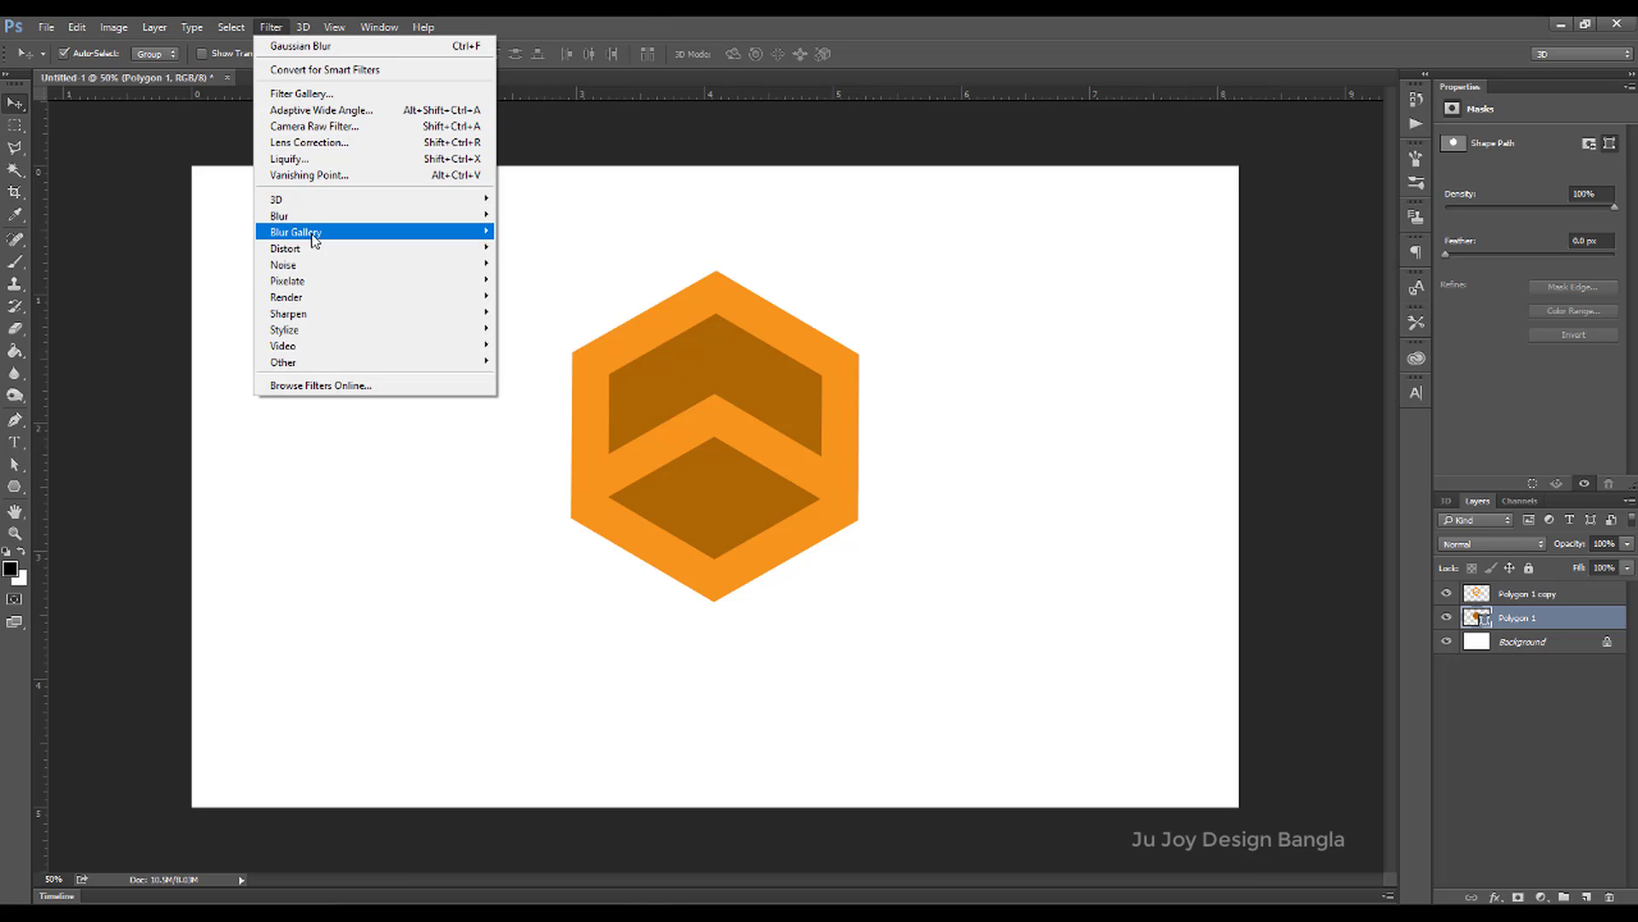
{"action": "mouse_move", "coordinate": [284, 264]}
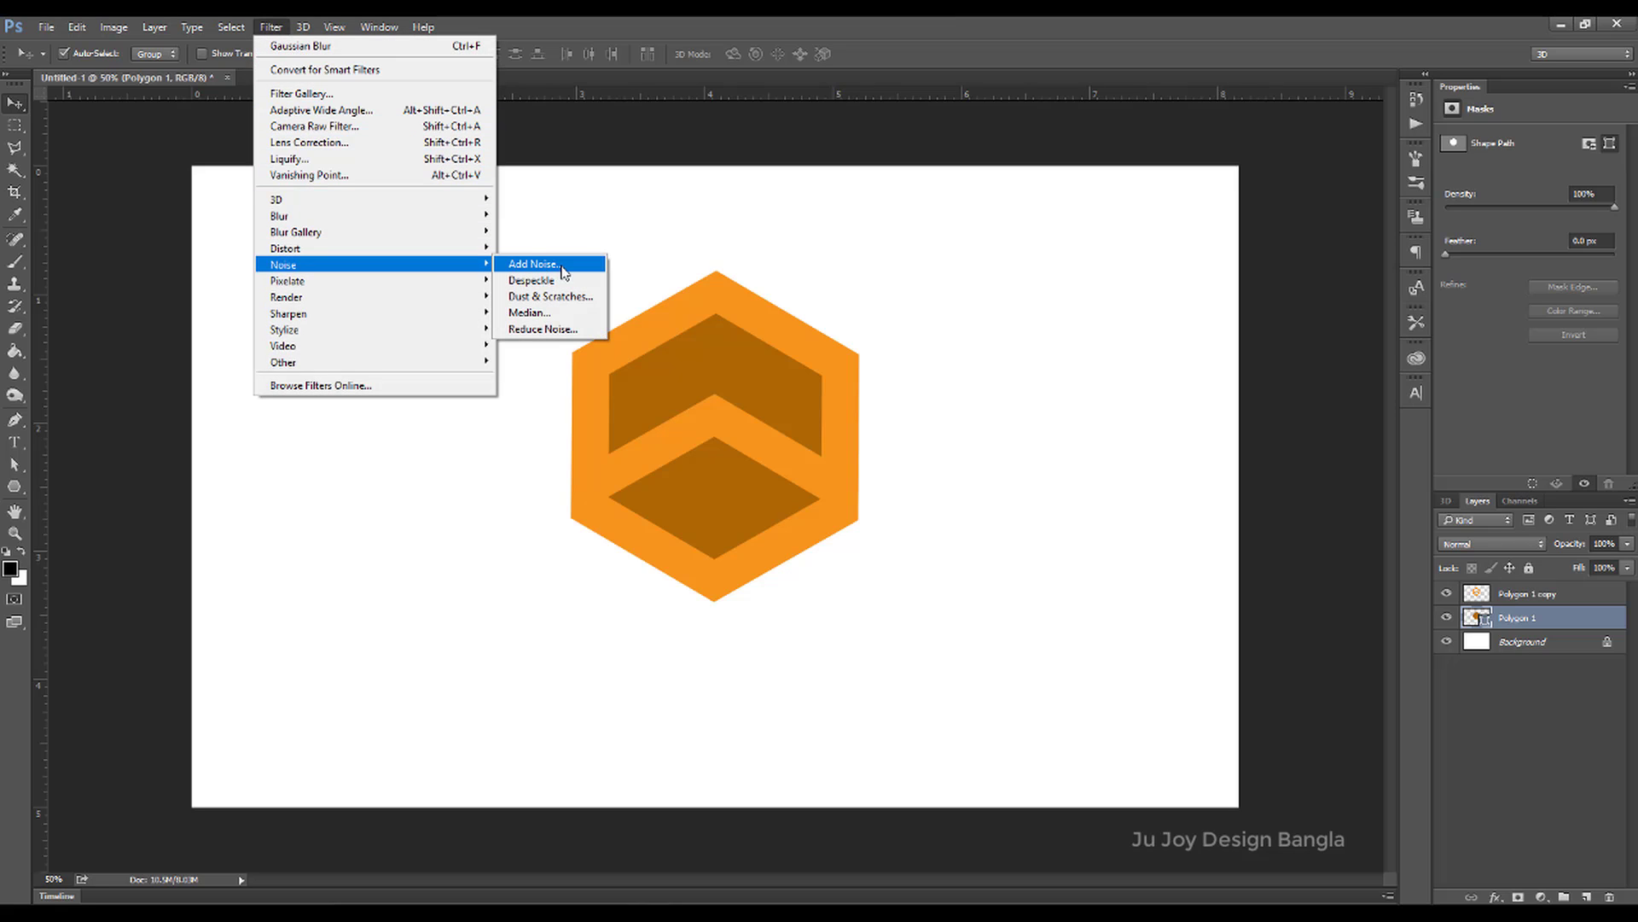
{"action": "left_click", "coordinate": [563, 272]}
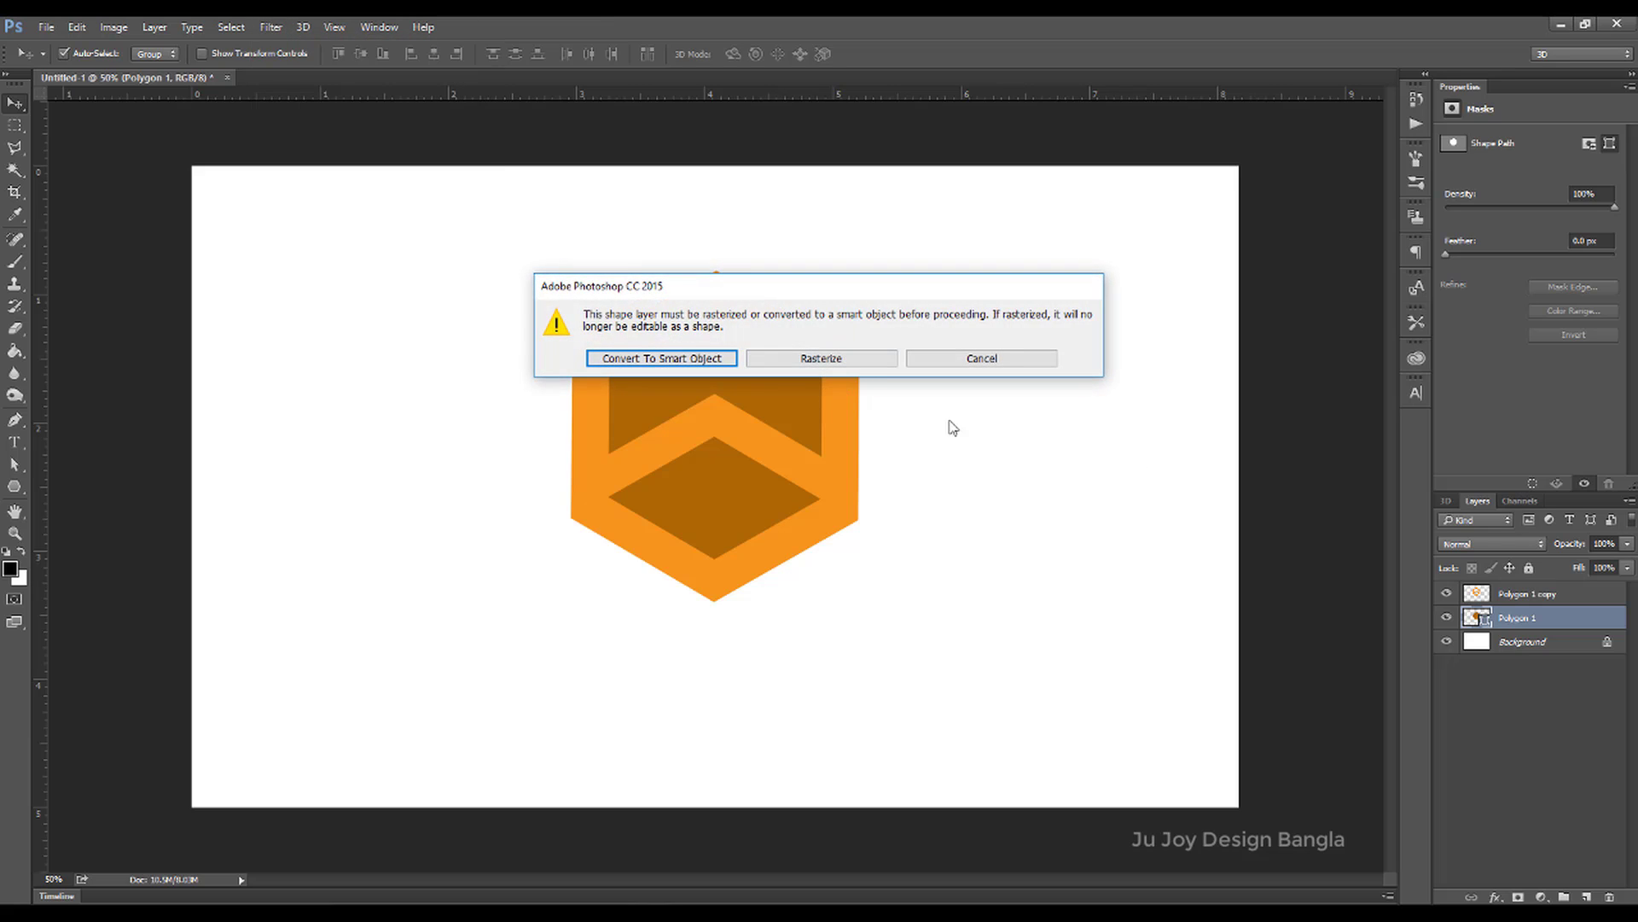
{"action": "left_click", "coordinate": [854, 360]}
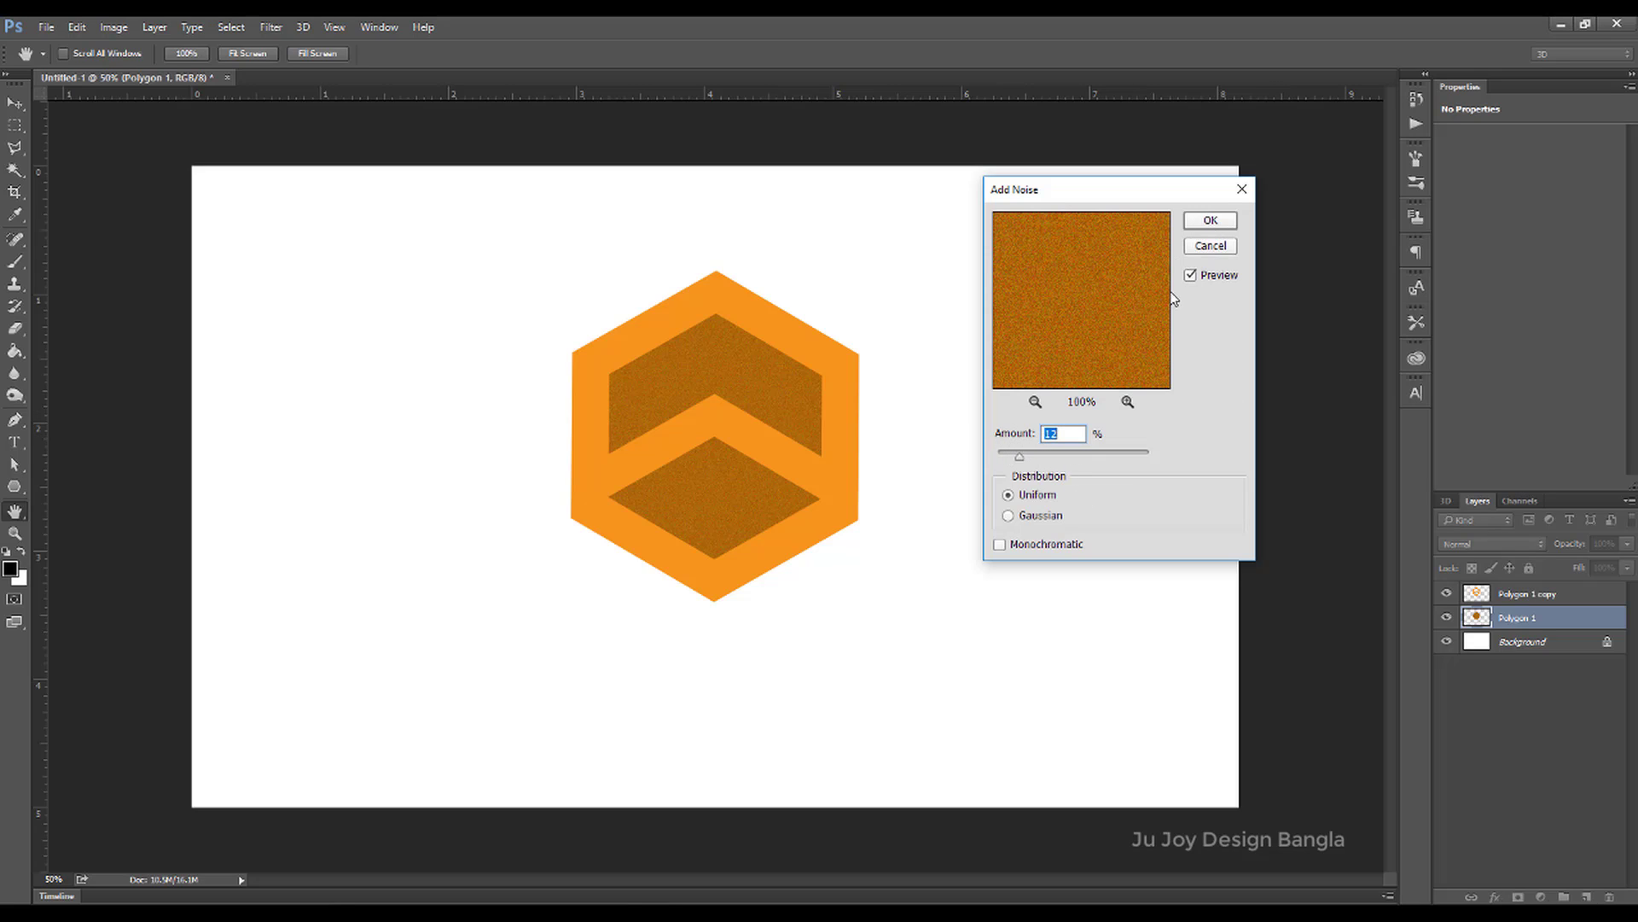
{"action": "left_click", "coordinate": [1209, 221]}
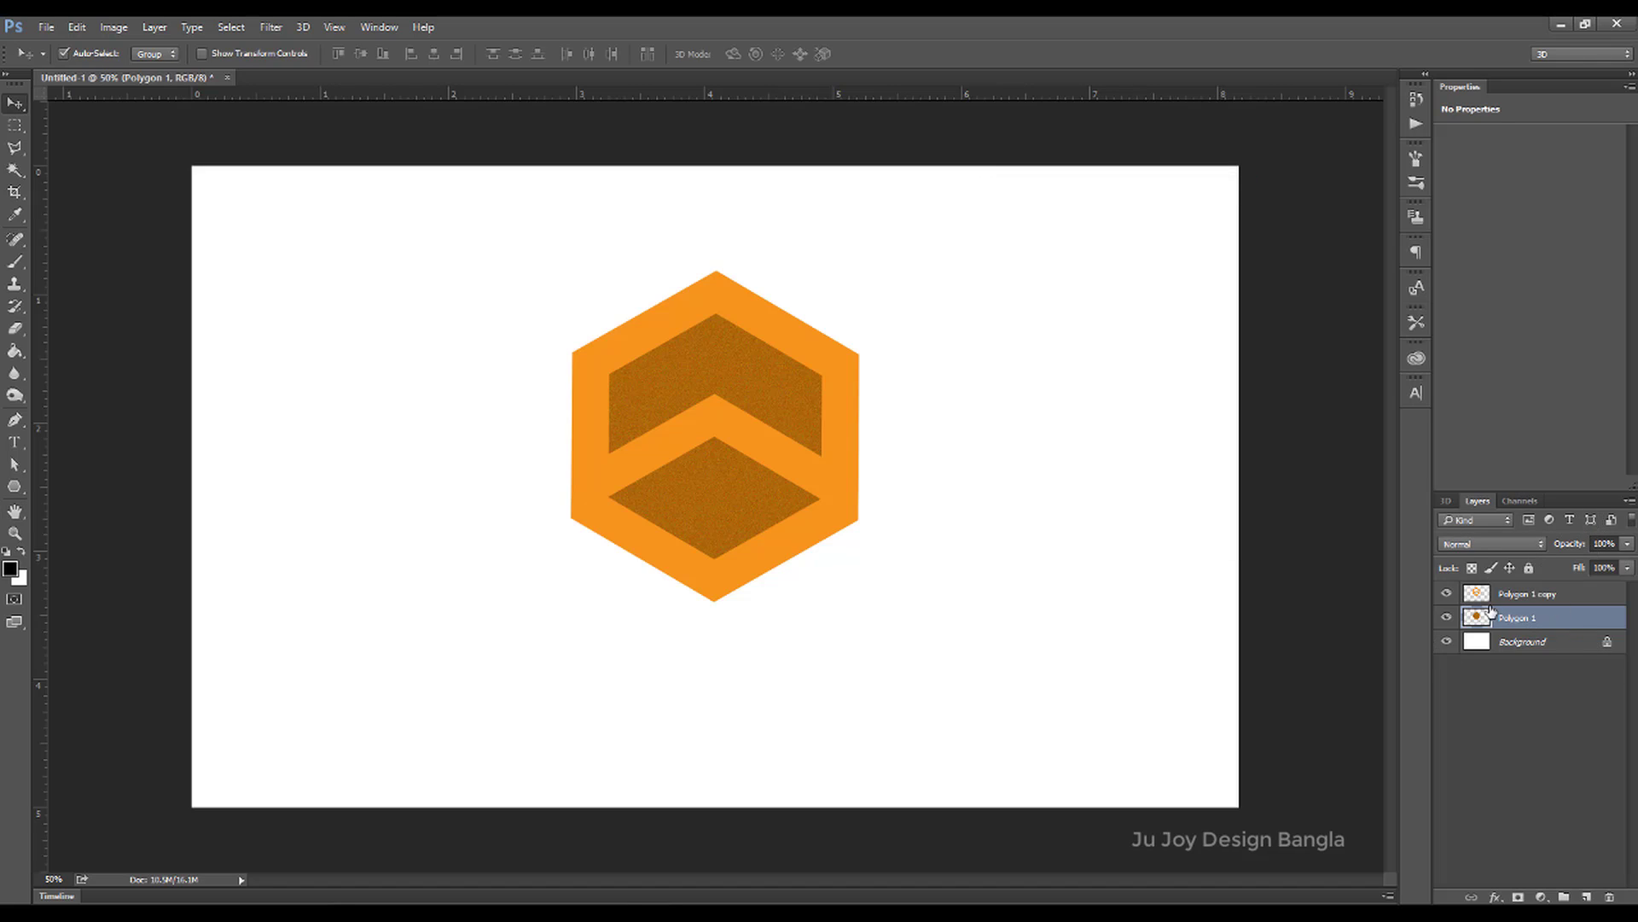
Duplicate Polygon 1 copy, fill the copy's frame black, and move it beneath the orange frame.
{"action": "left_click", "coordinate": [1538, 600]}
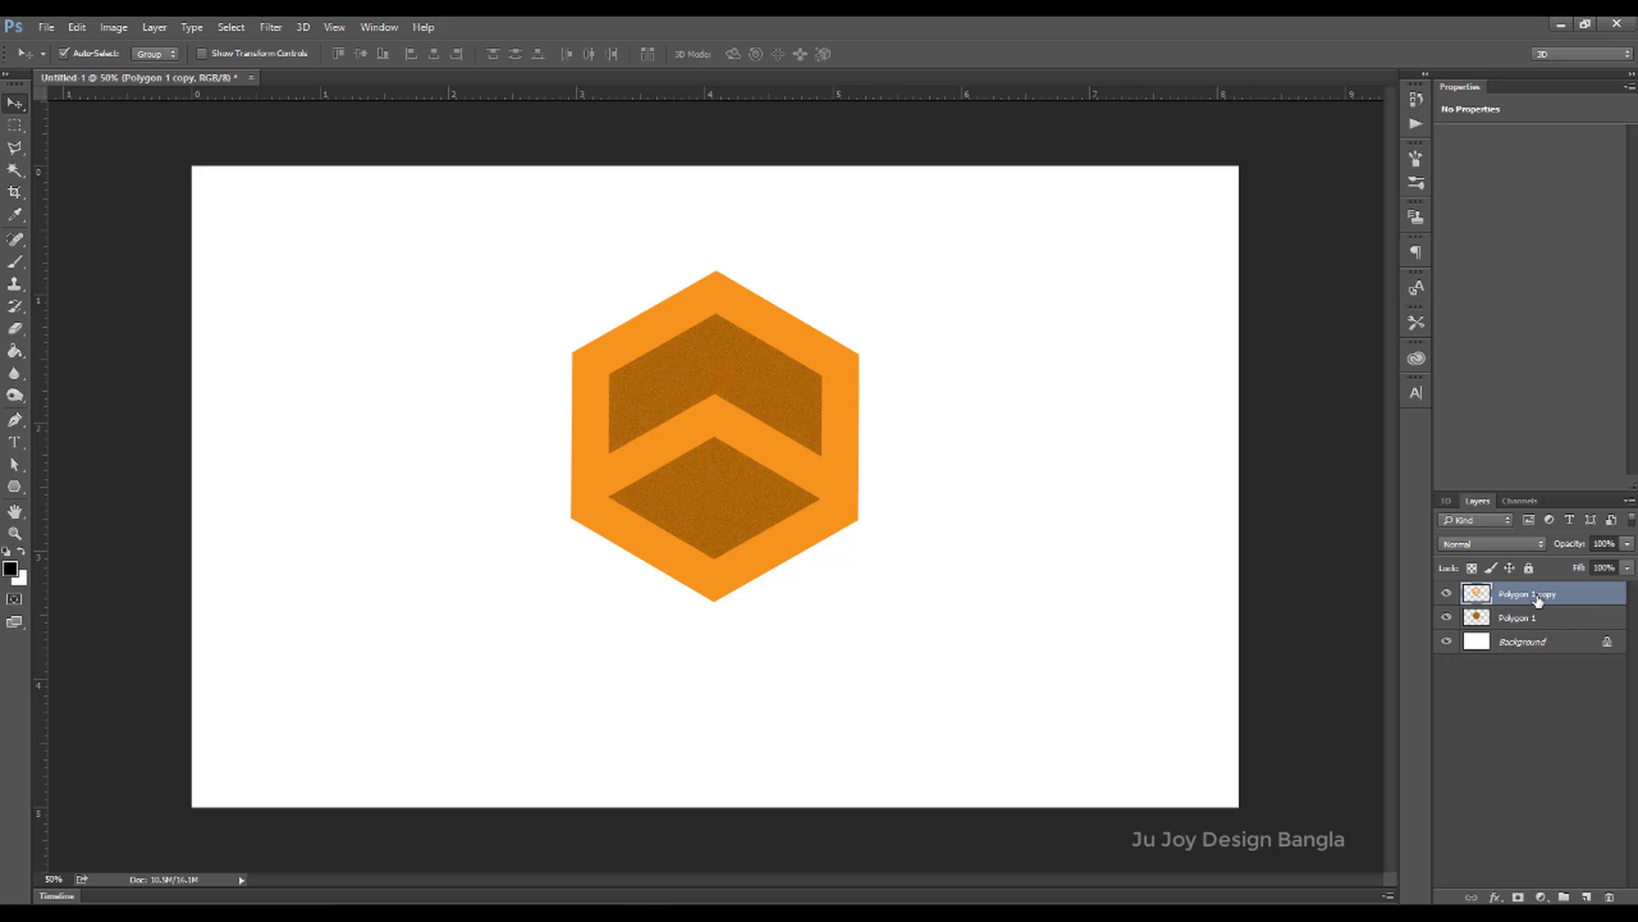
{"action": "key", "text": "ctrl+j"}
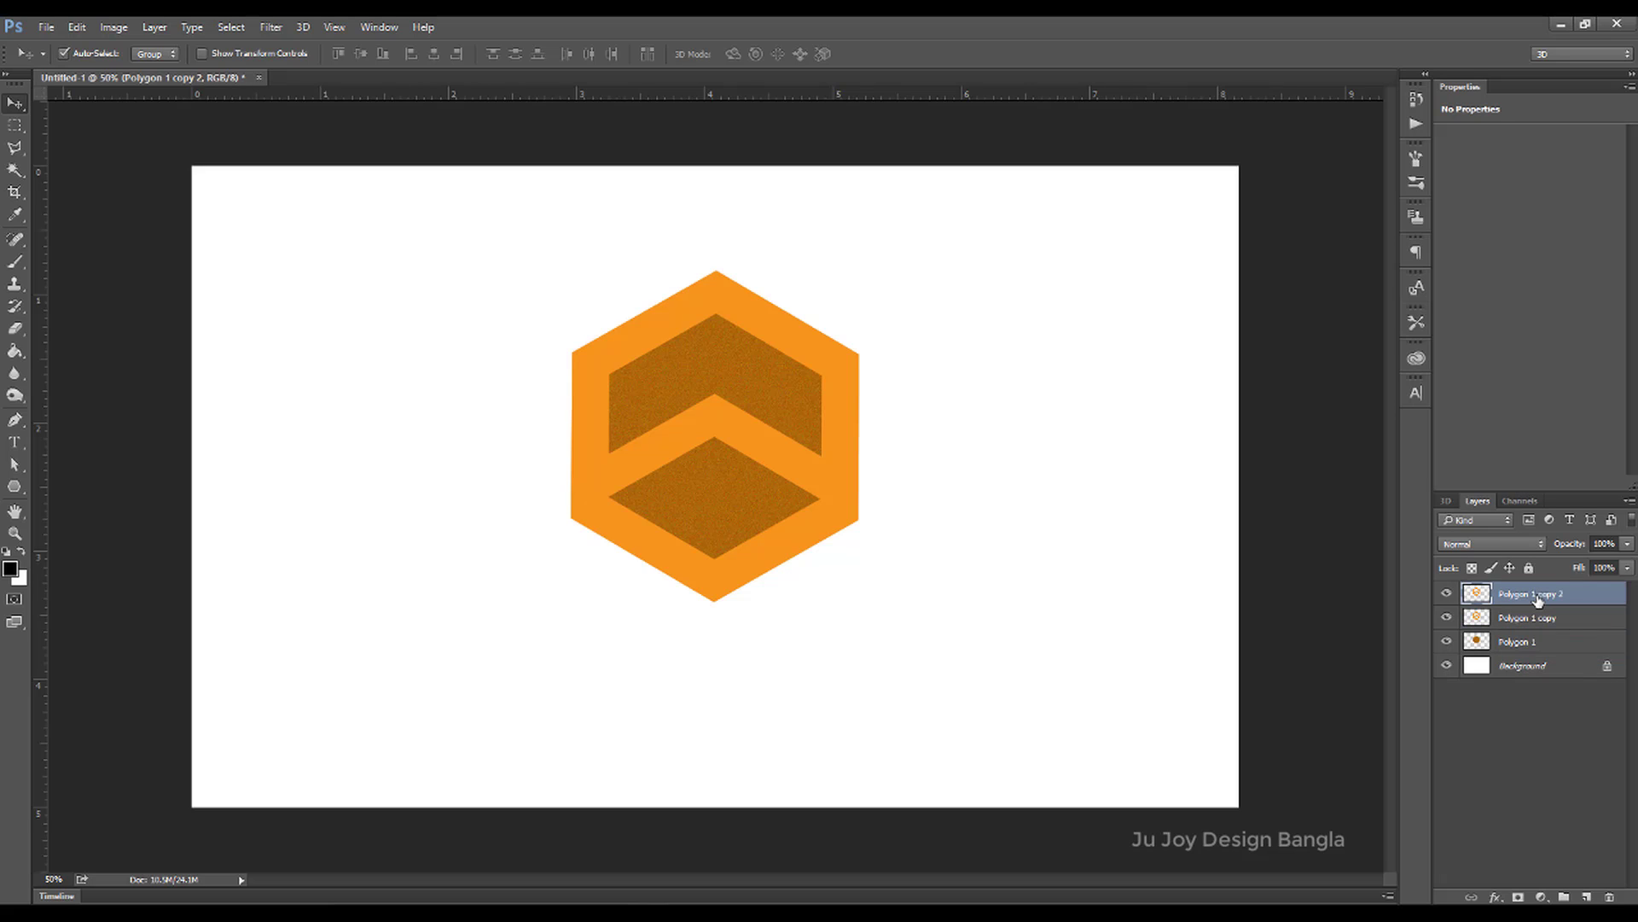
{"action": "left_click", "coordinate": [1479, 595], "text": "ctrl"}
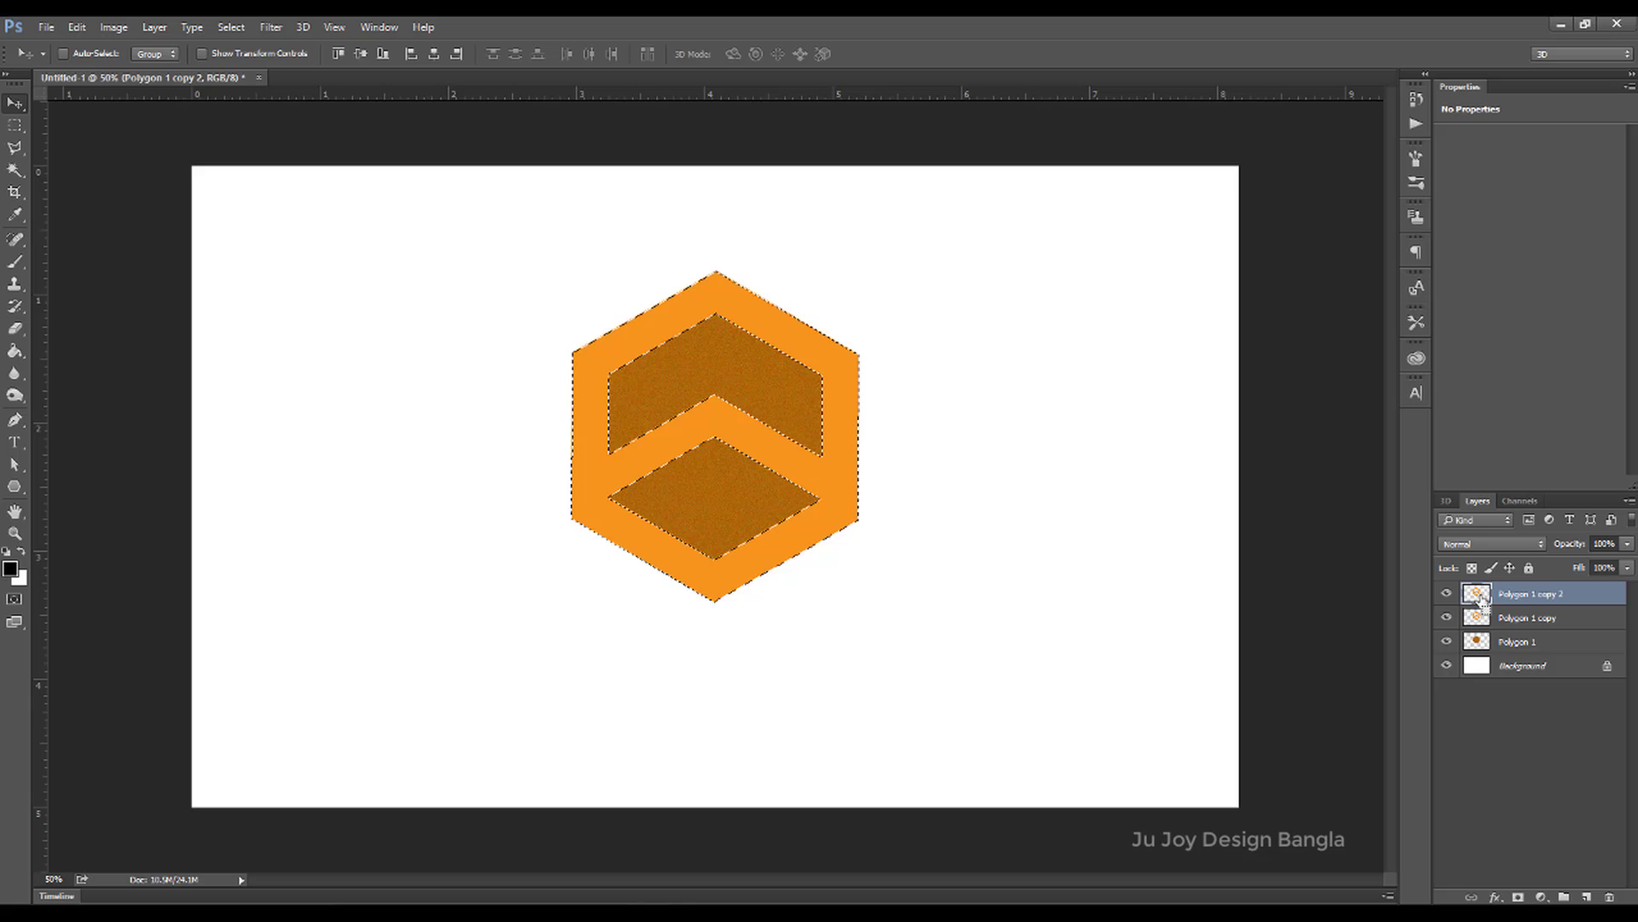
{"action": "left_click", "coordinate": [14, 350]}
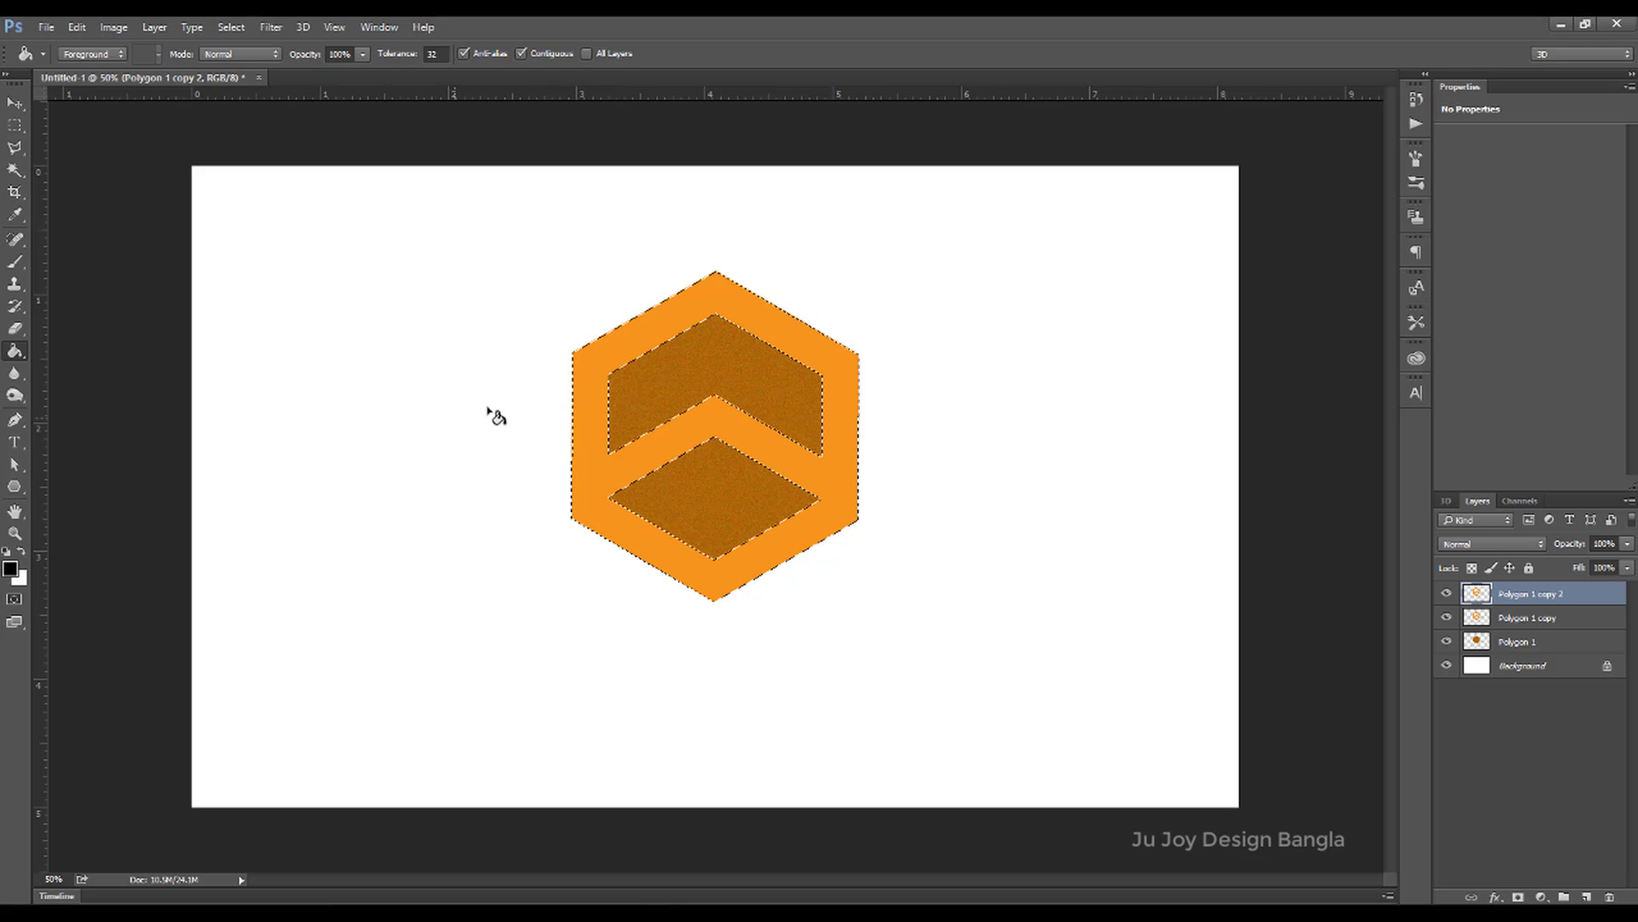
{"action": "left_click", "coordinate": [632, 350]}
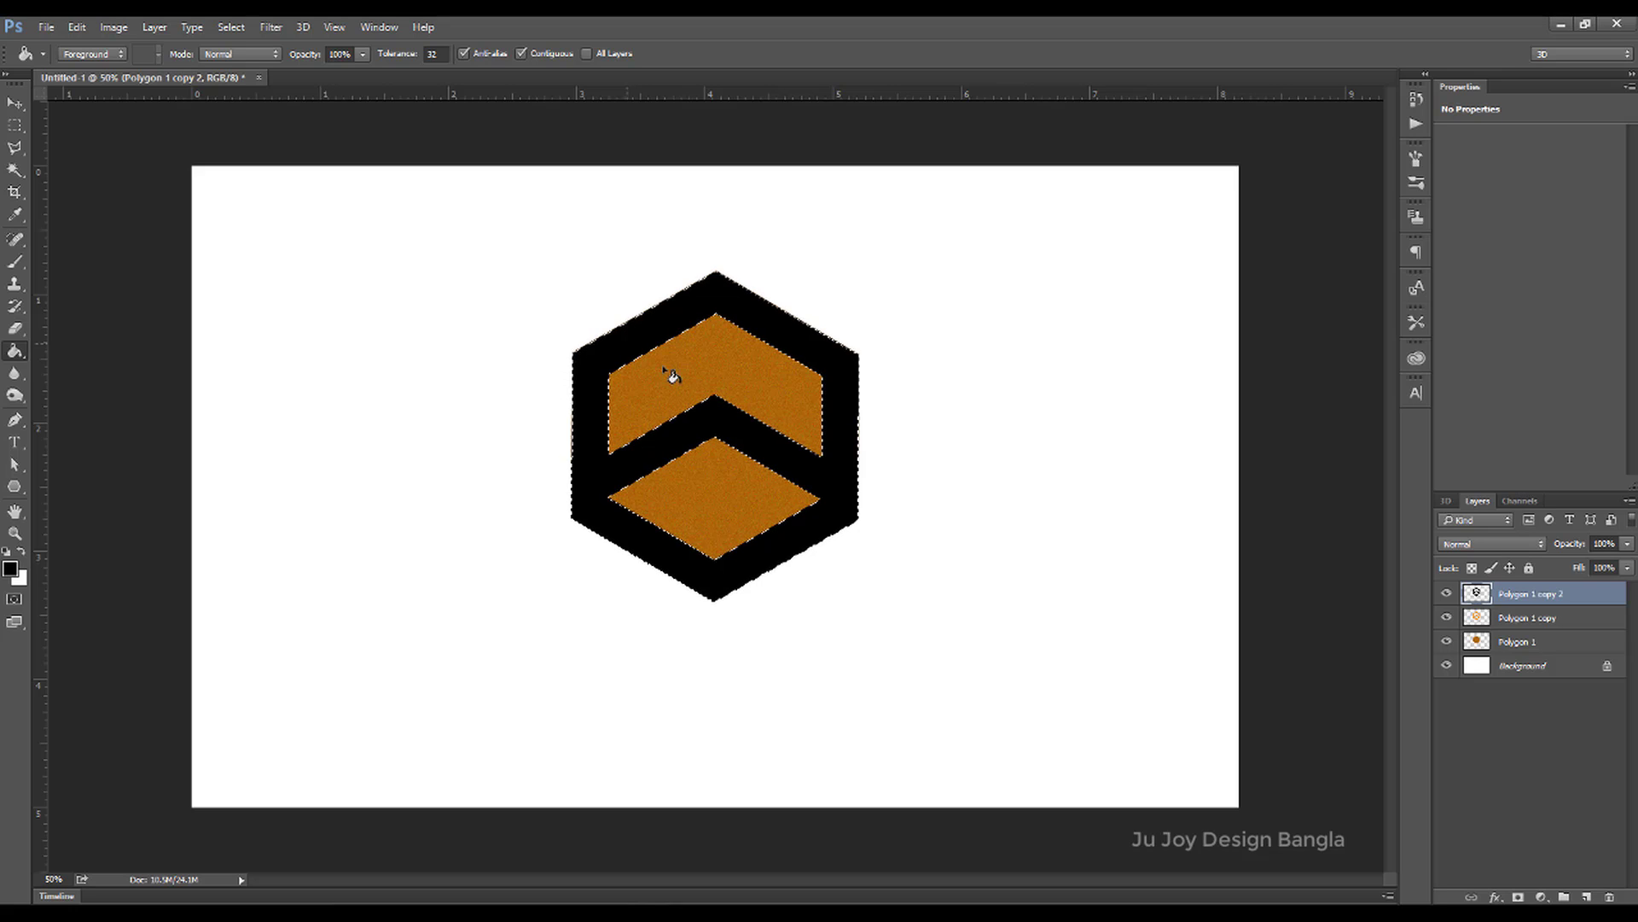
{"action": "key", "text": "ctrl+d"}
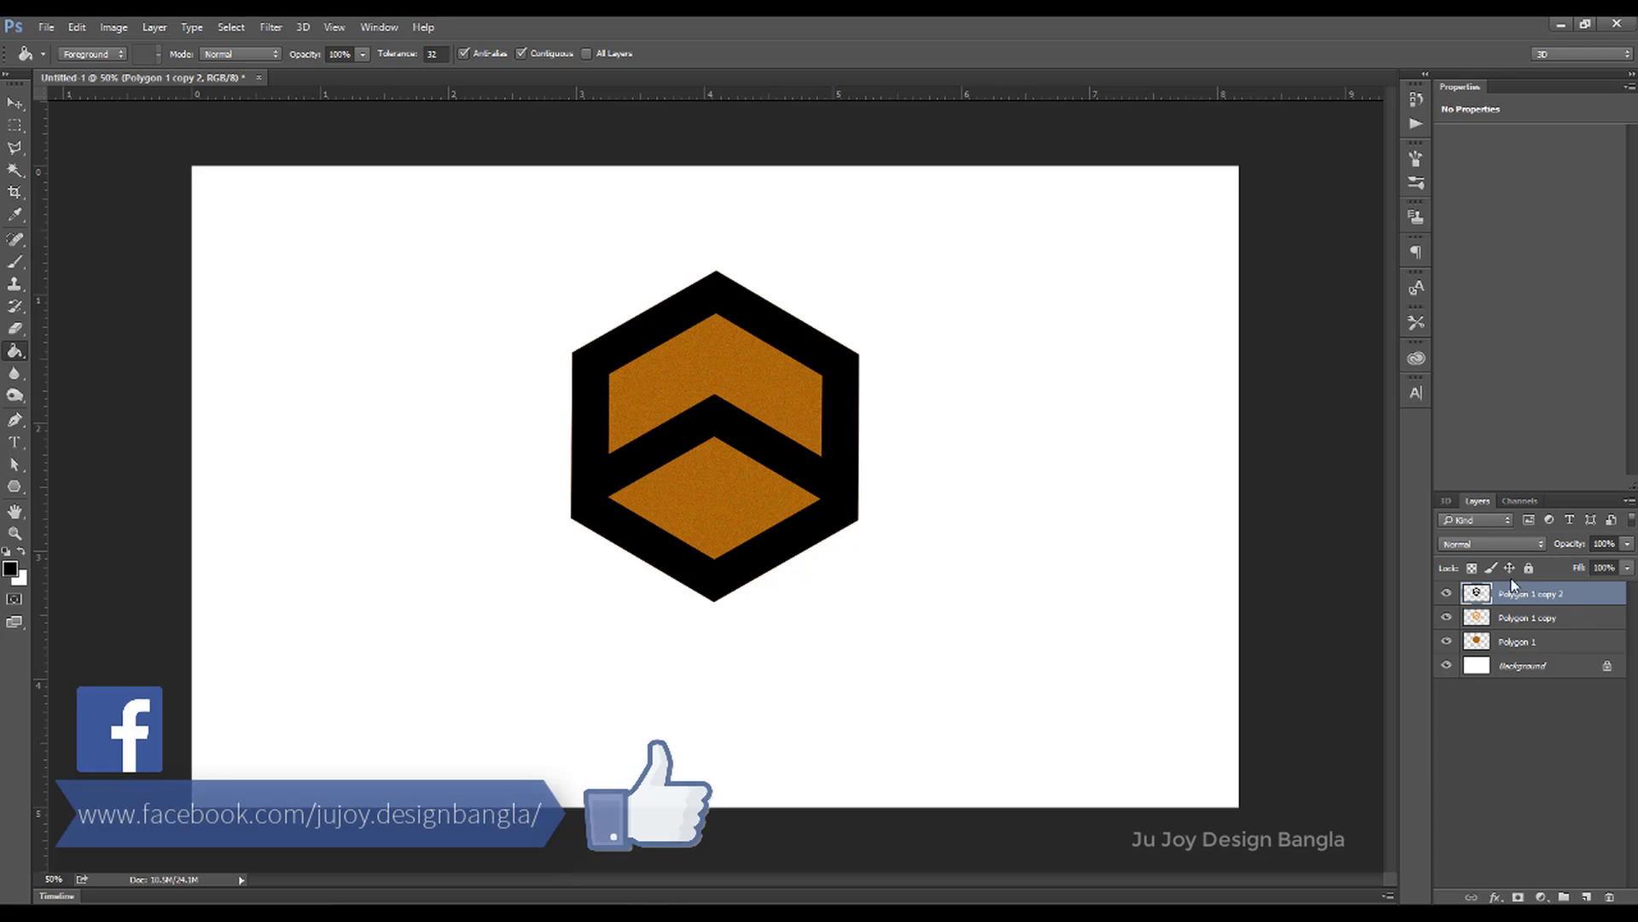
{"action": "key", "text": "ctrl+bracketleft"}
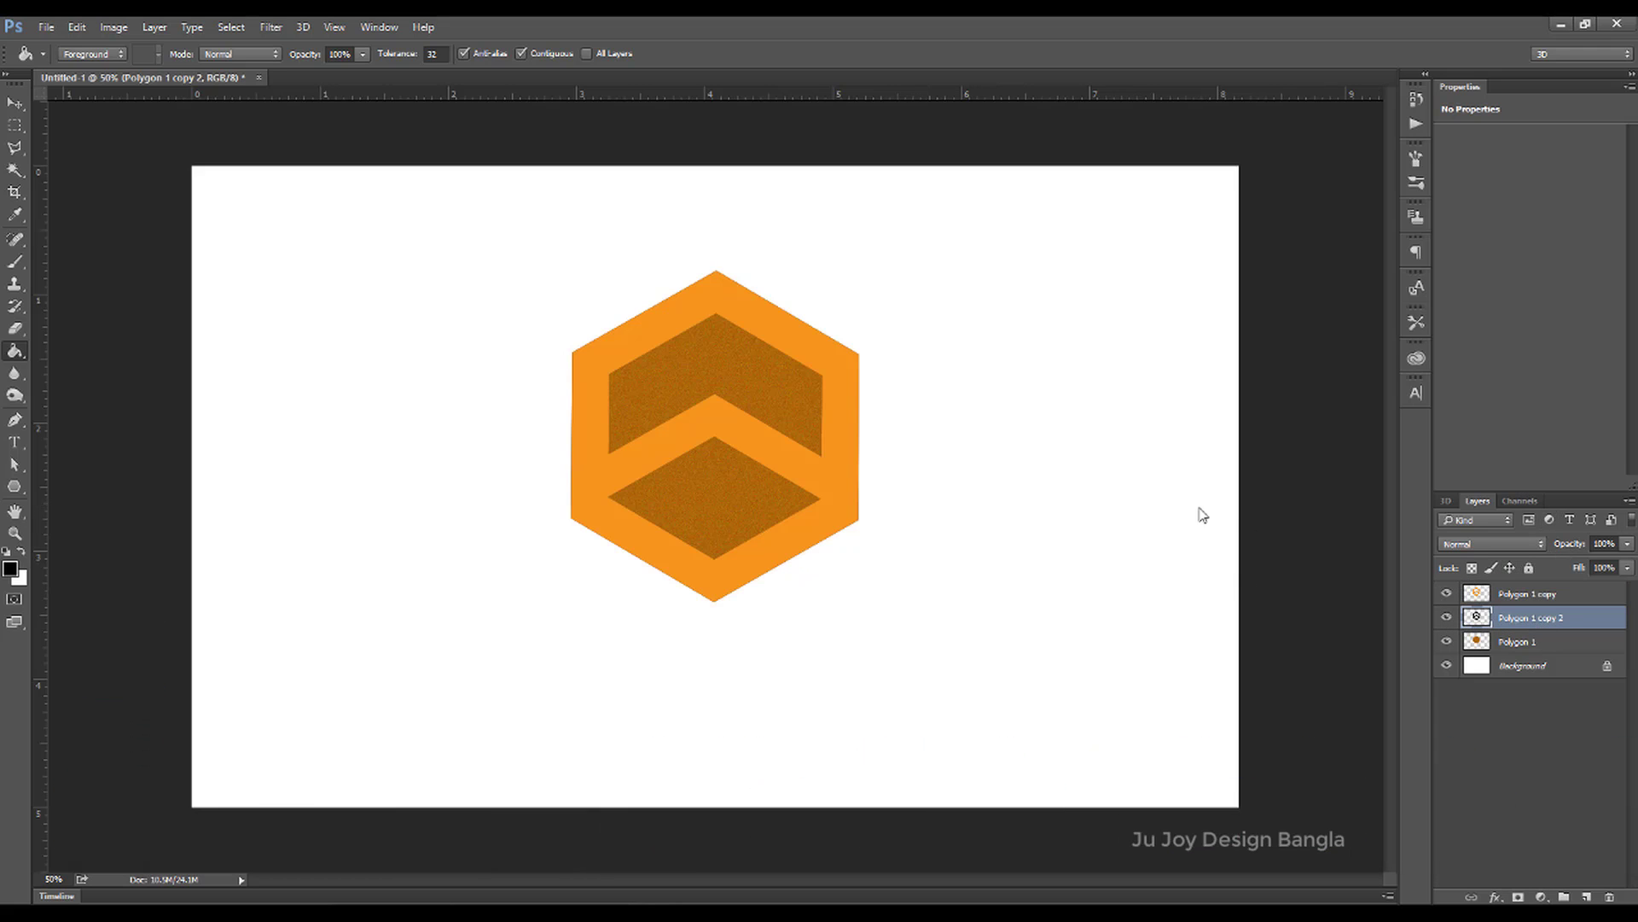
Hide the orange Polygon 1 copy layer and zoom in on the hexagon.
{"action": "left_click", "coordinate": [1446, 594]}
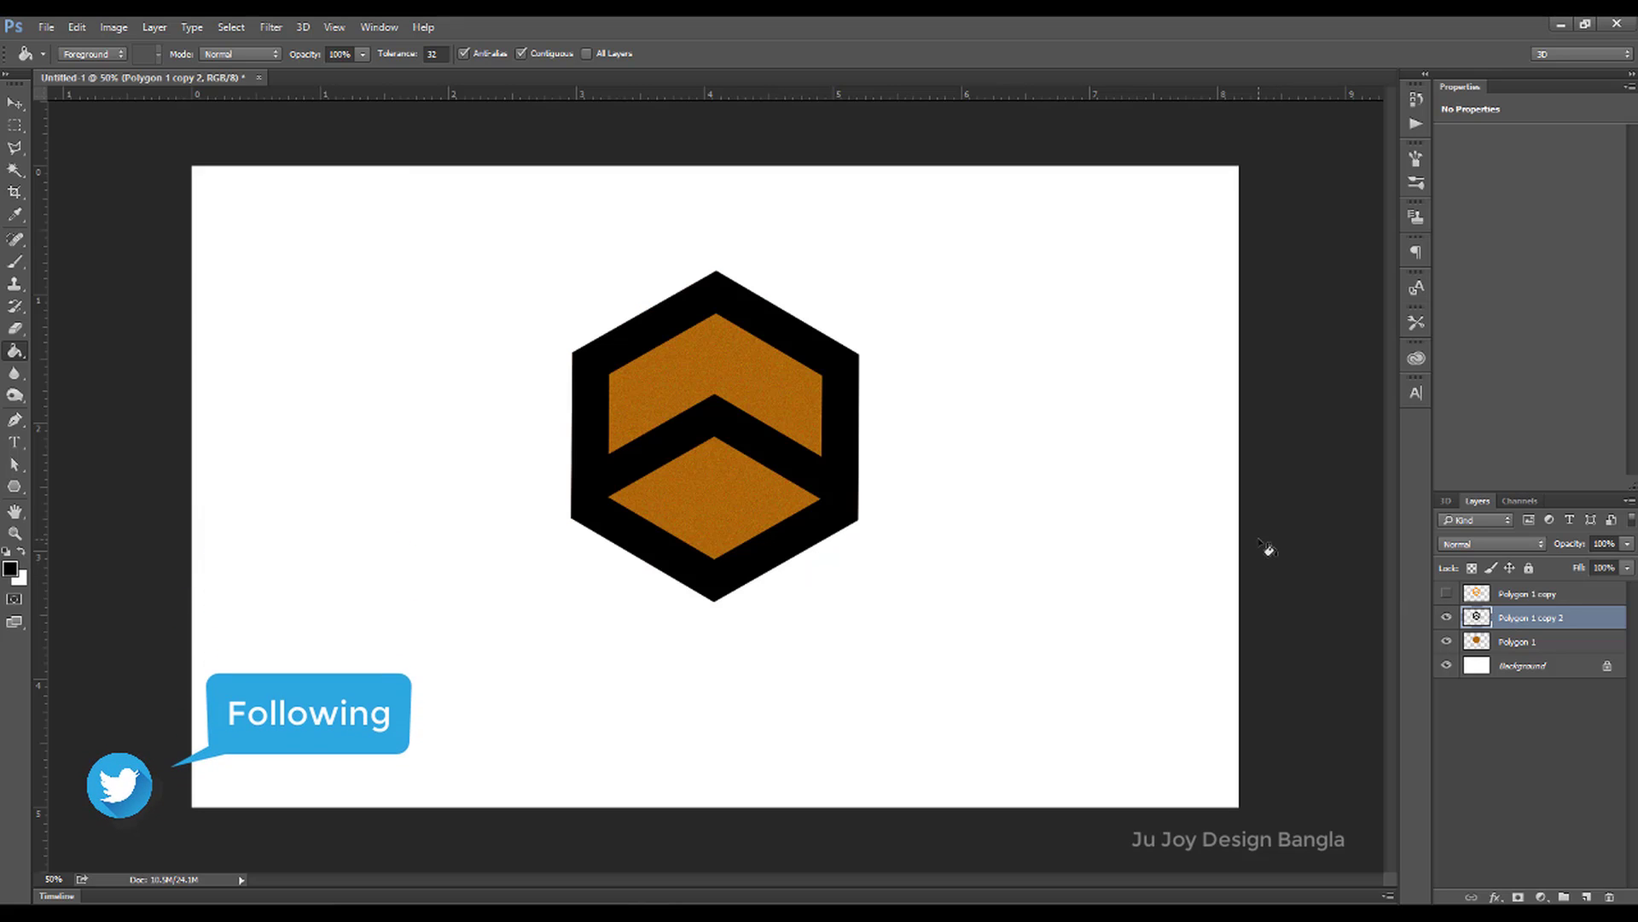
{"action": "key", "text": "ctrl+plus"}
{"action": "key", "text": "ctrl+plus"}
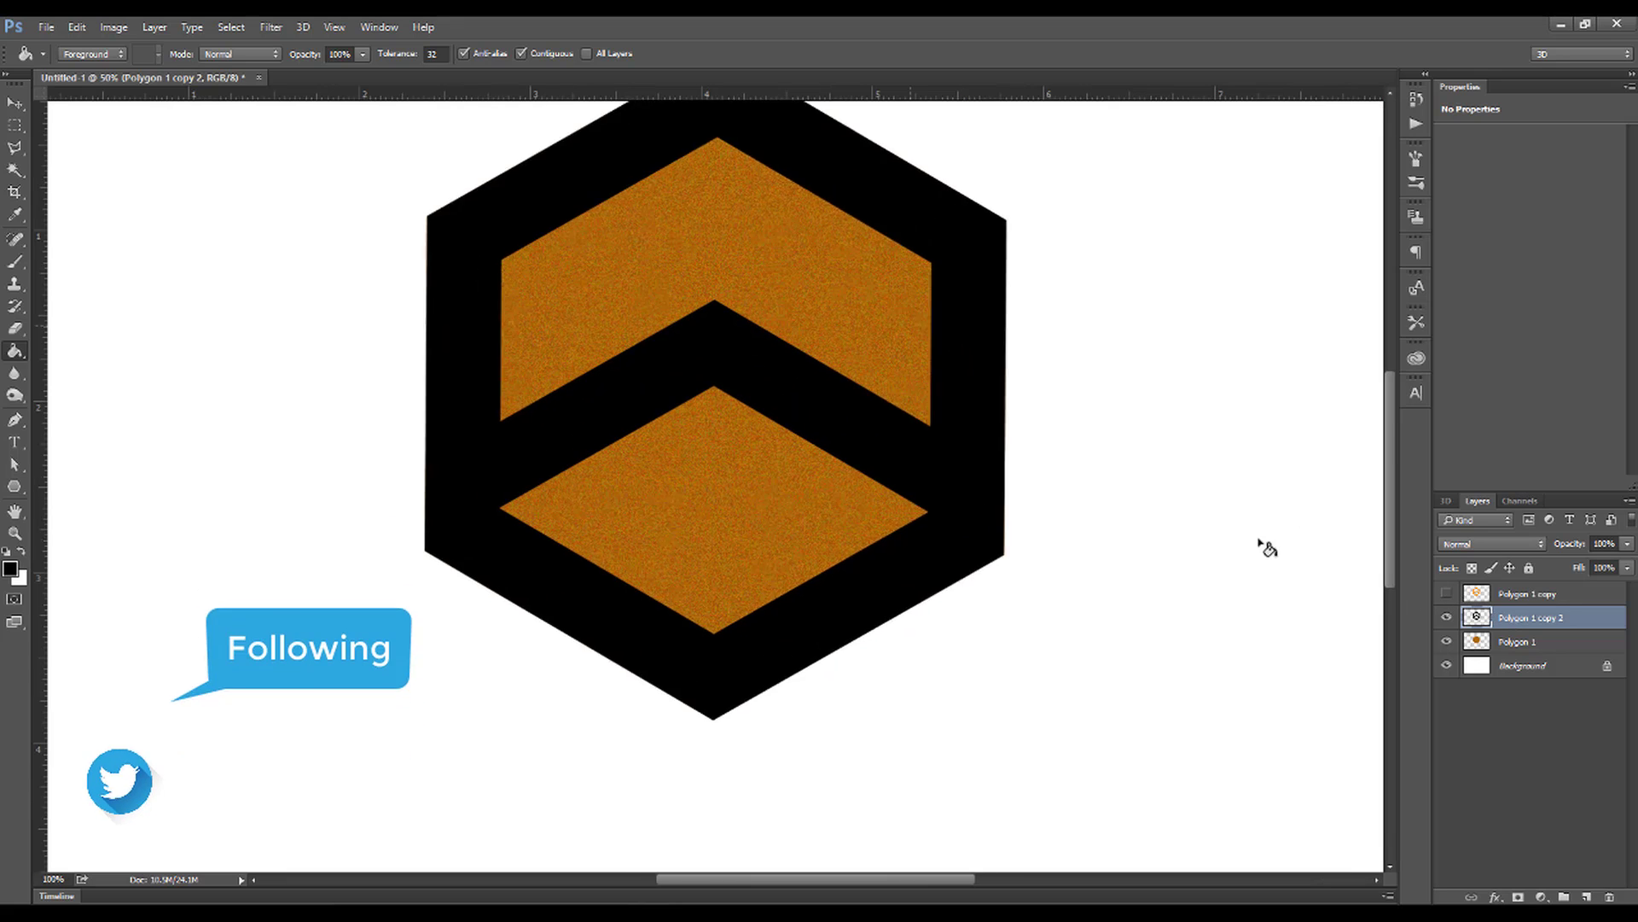
{"action": "key", "text": "ctrl+plus"}
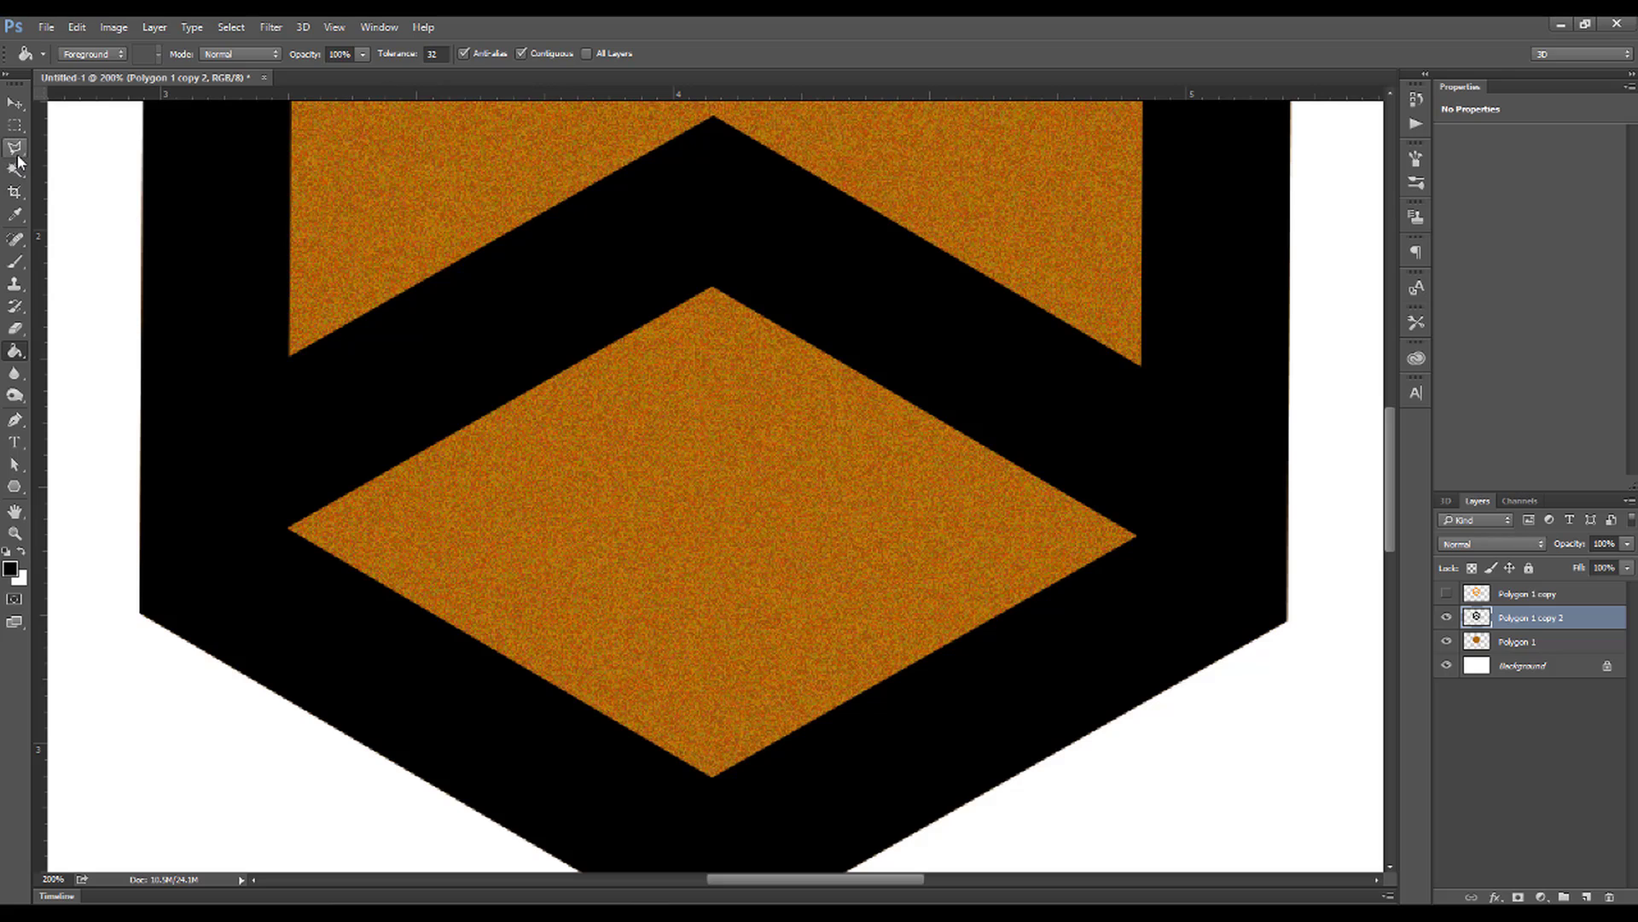
Trace a Polygonal Lasso selection around the black chevron band between the brown faces.
{"action": "left_click", "coordinate": [15, 147]}
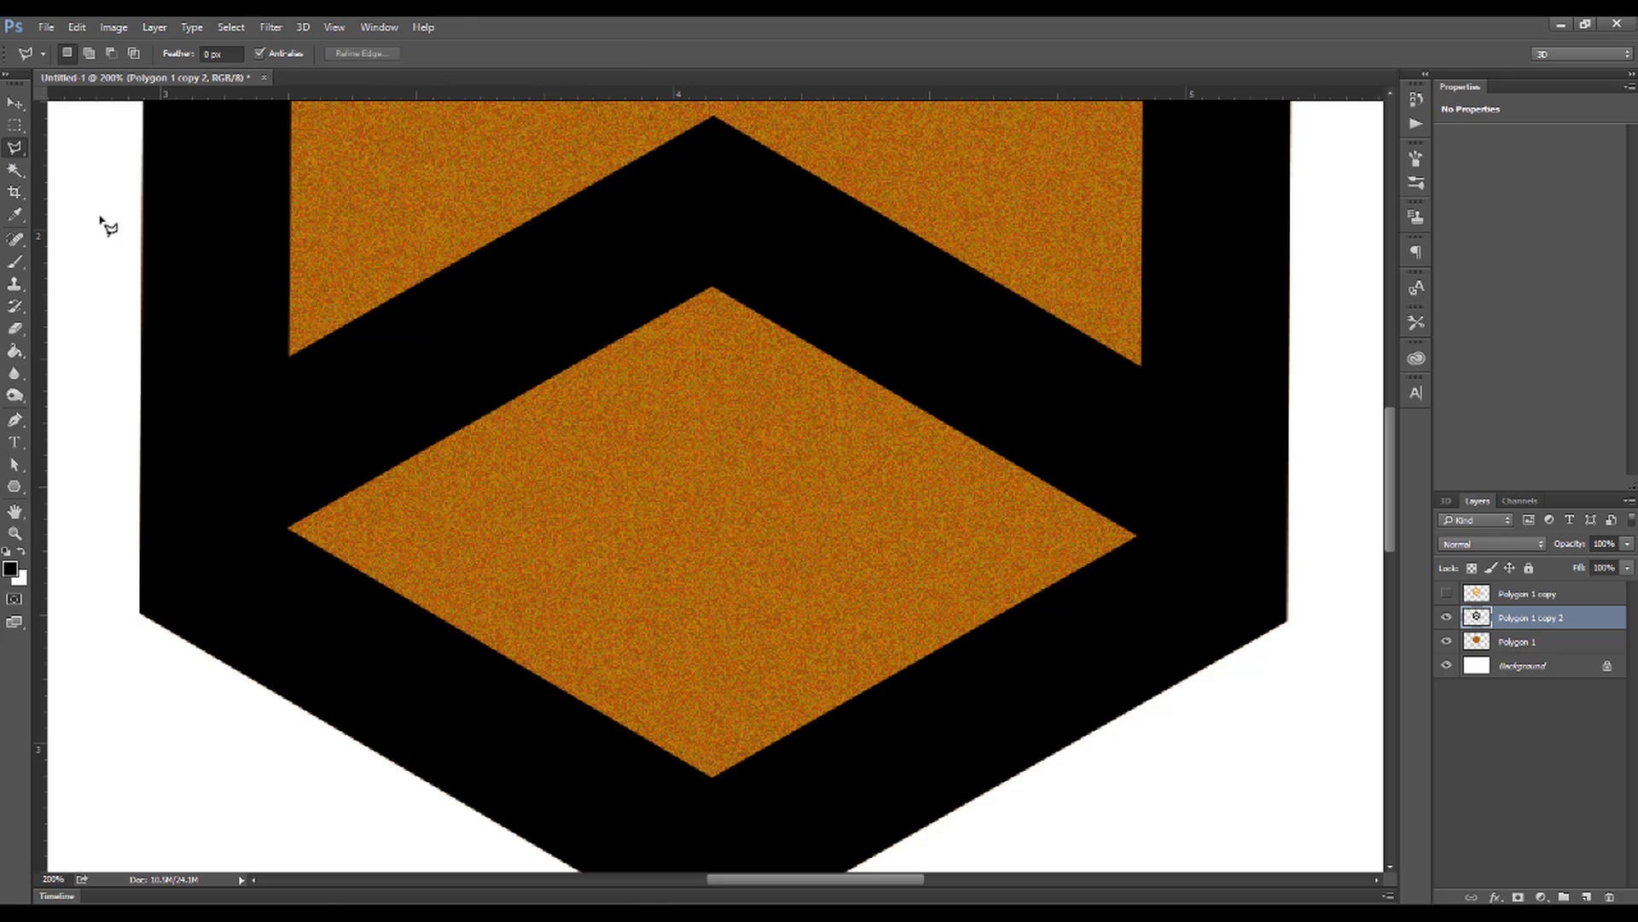
{"action": "left_click", "coordinate": [288, 357]}
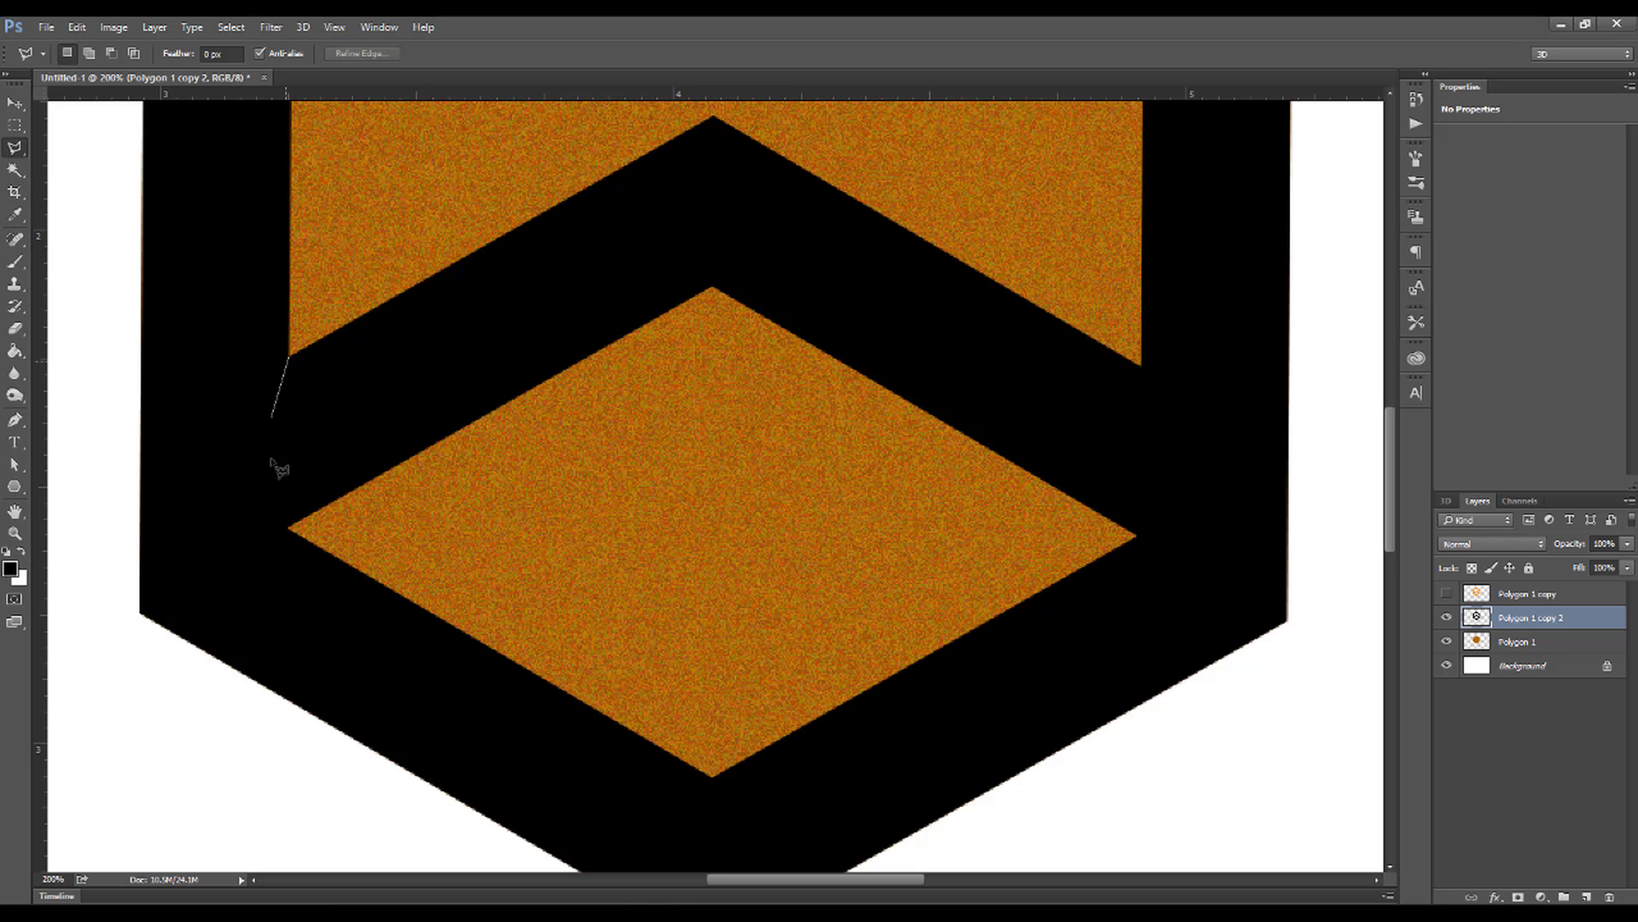
{"action": "left_click", "coordinate": [289, 528]}
{"action": "left_click", "coordinate": [1136, 536]}
{"action": "left_click", "coordinate": [1143, 366]}
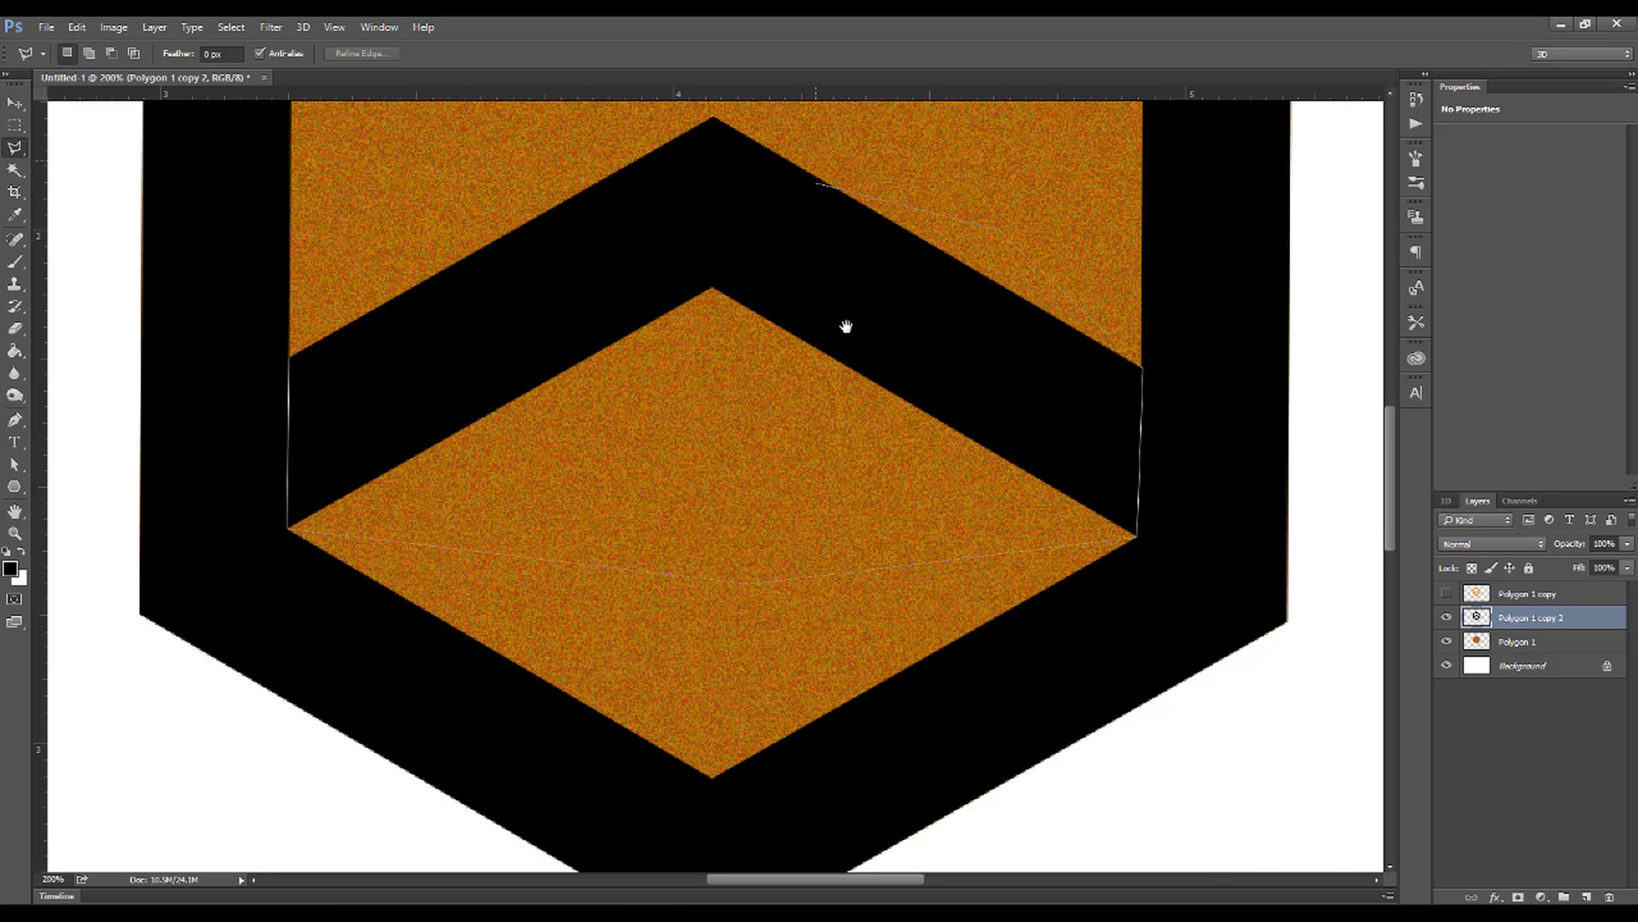
{"action": "scroll", "coordinate": [845, 326], "scroll_direction": "up", "scroll_amount": 3}
{"action": "left_click", "coordinate": [772, 286]}
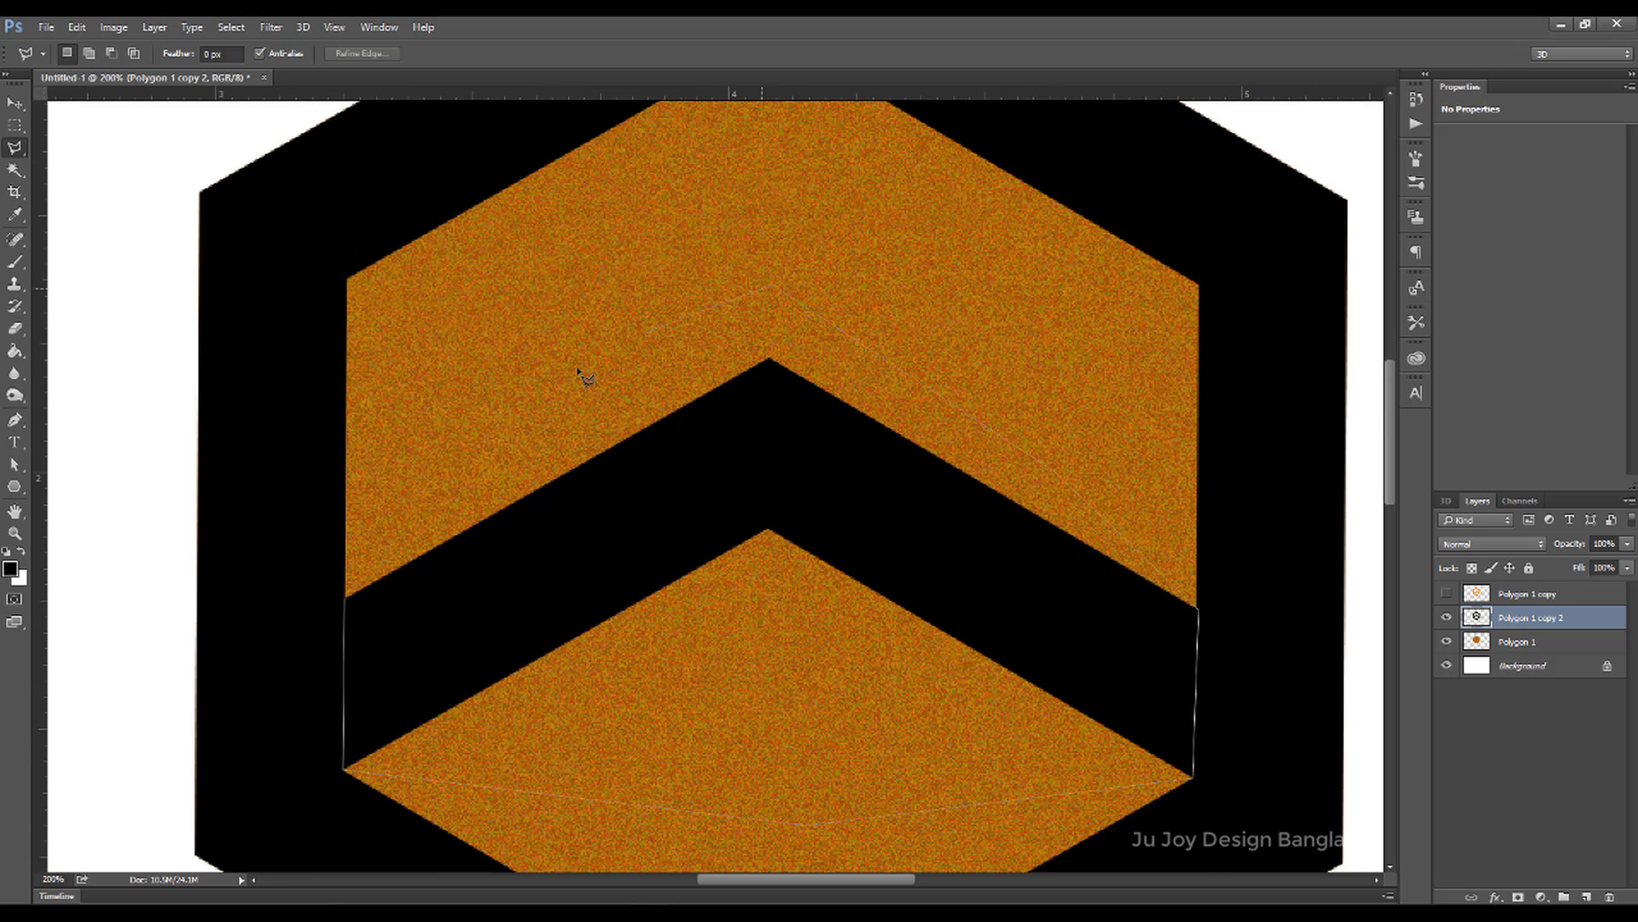
{"action": "left_click", "coordinate": [348, 599]}
Cut and paste the chevron band as Layer 1, scale it about 123%, and centre it.
{"action": "key", "text": "ctrl+x"}
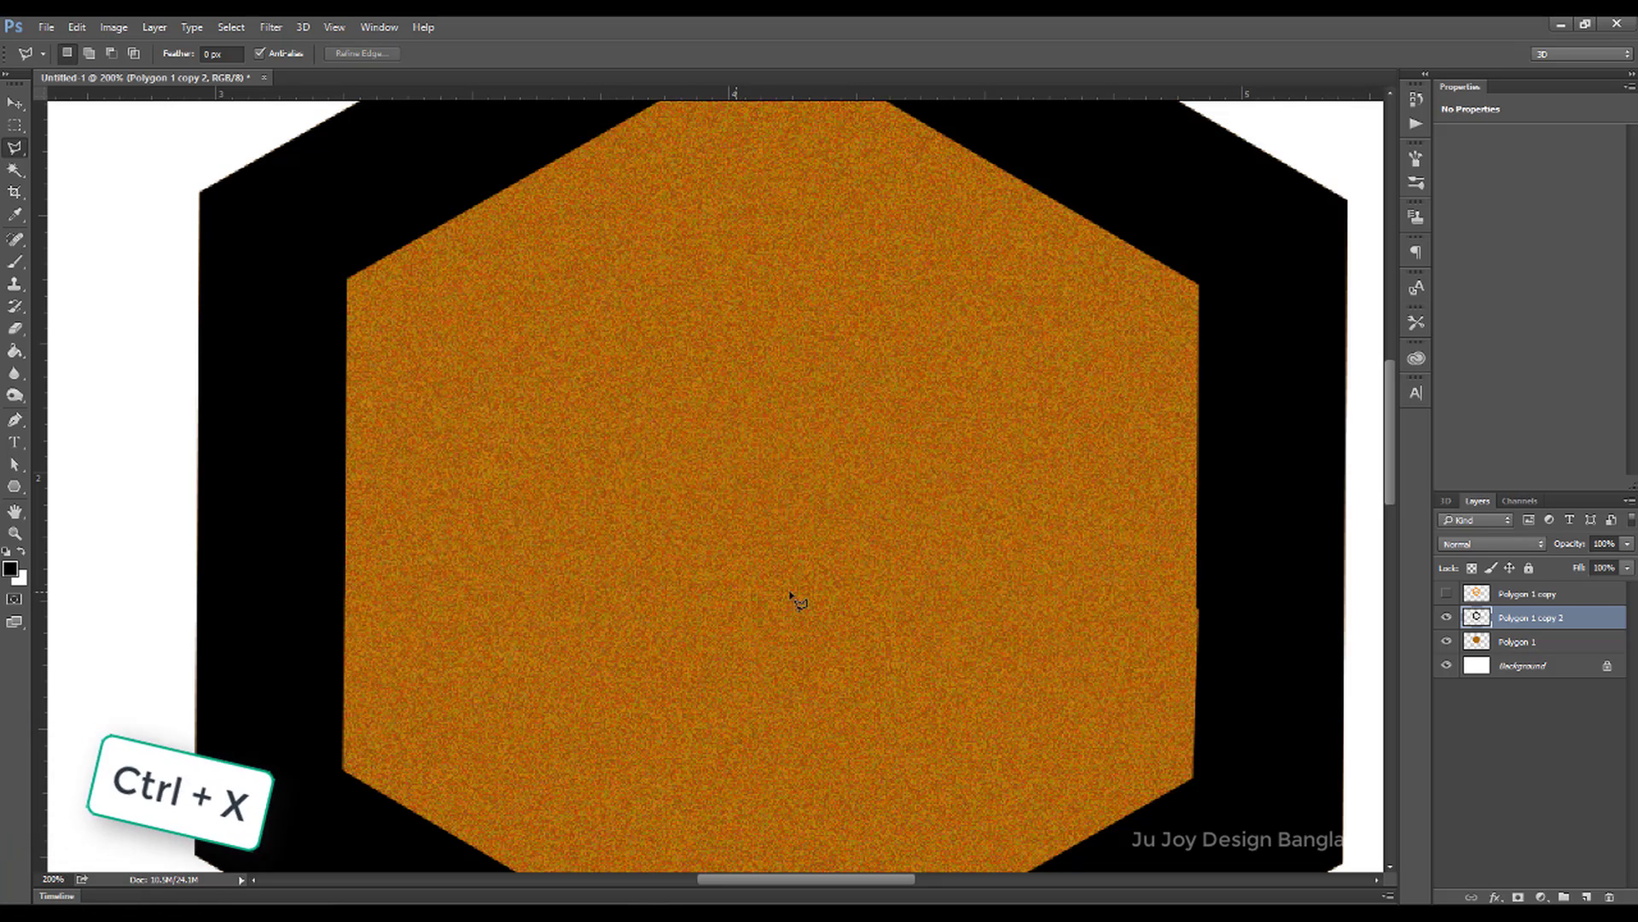
{"action": "key", "text": "ctrl+minus"}
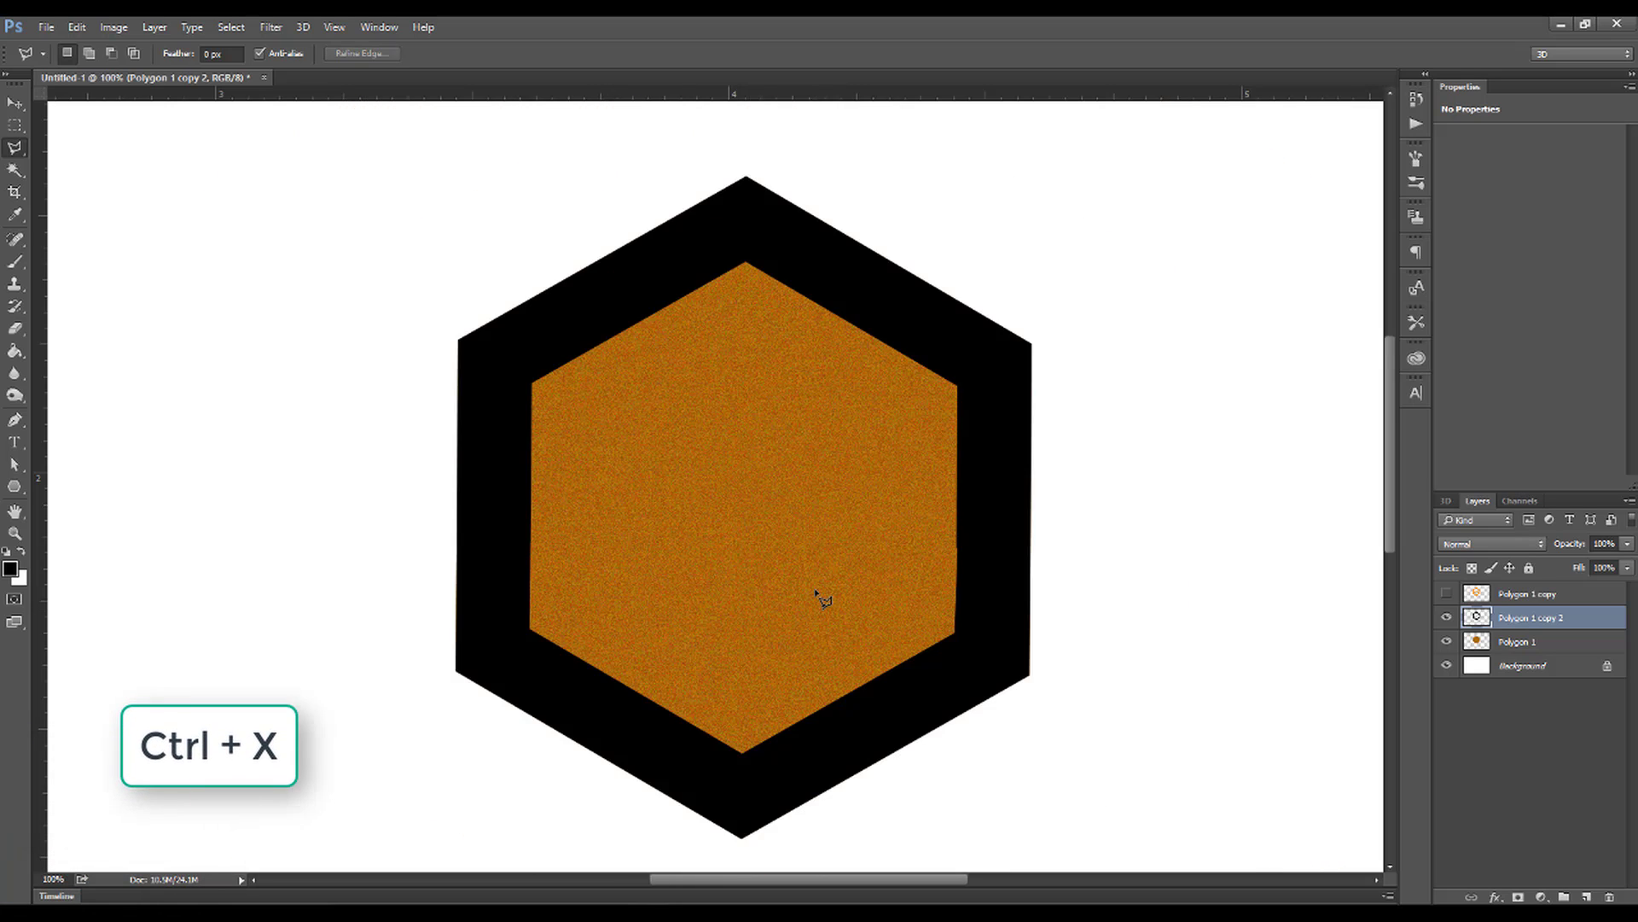
{"action": "key", "text": "ctrl+v"}
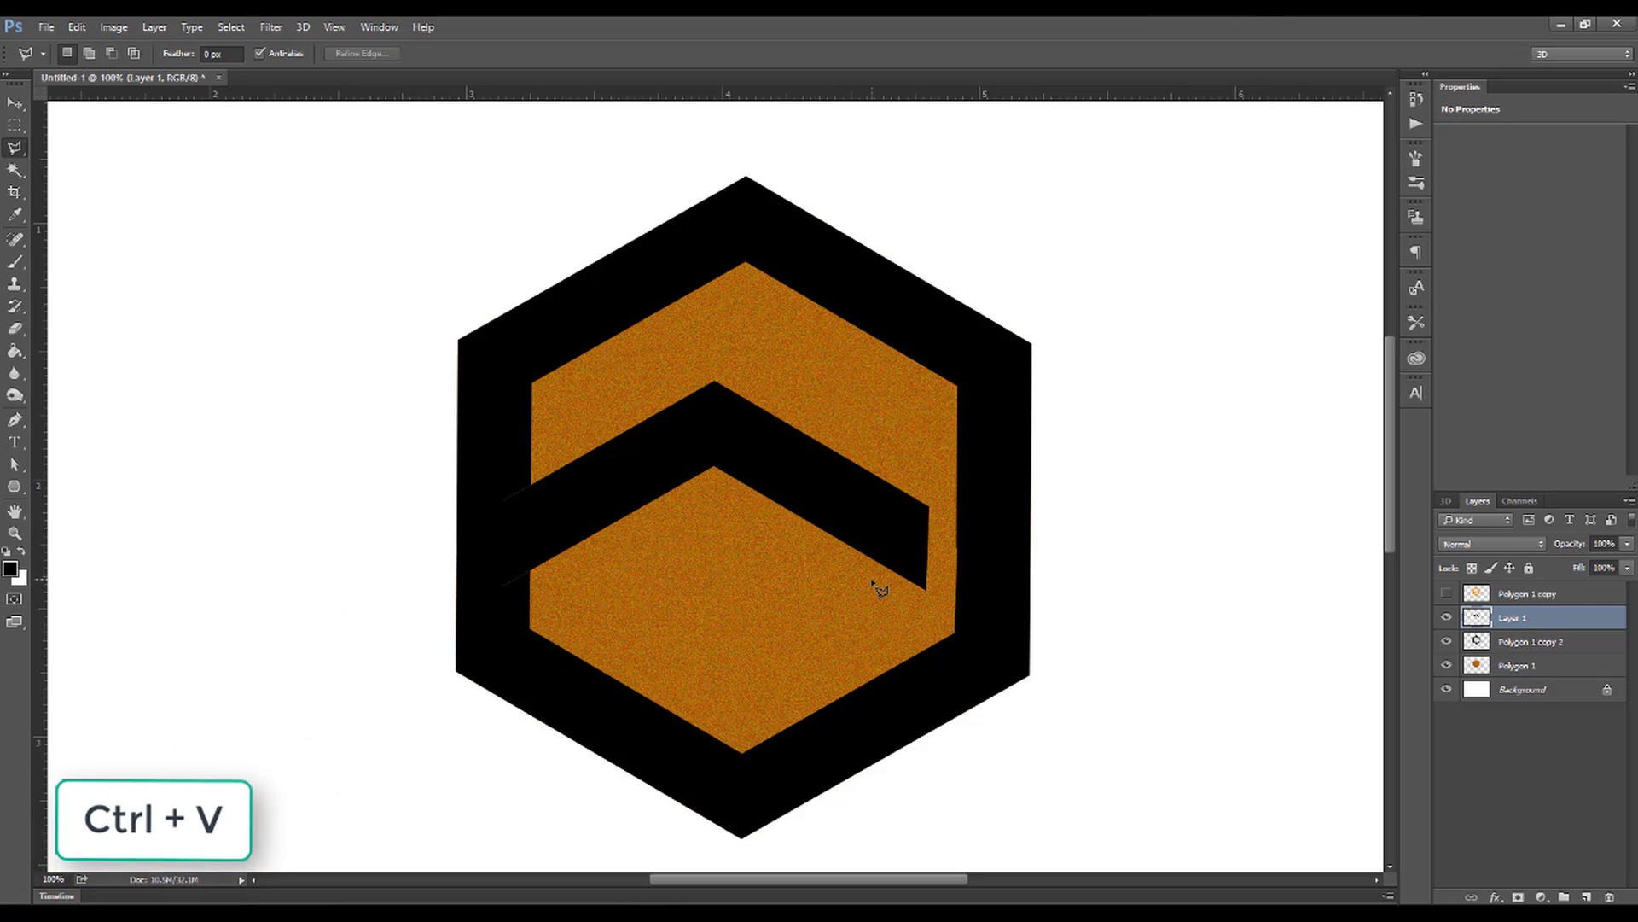
{"action": "key", "text": "ctrl+t"}
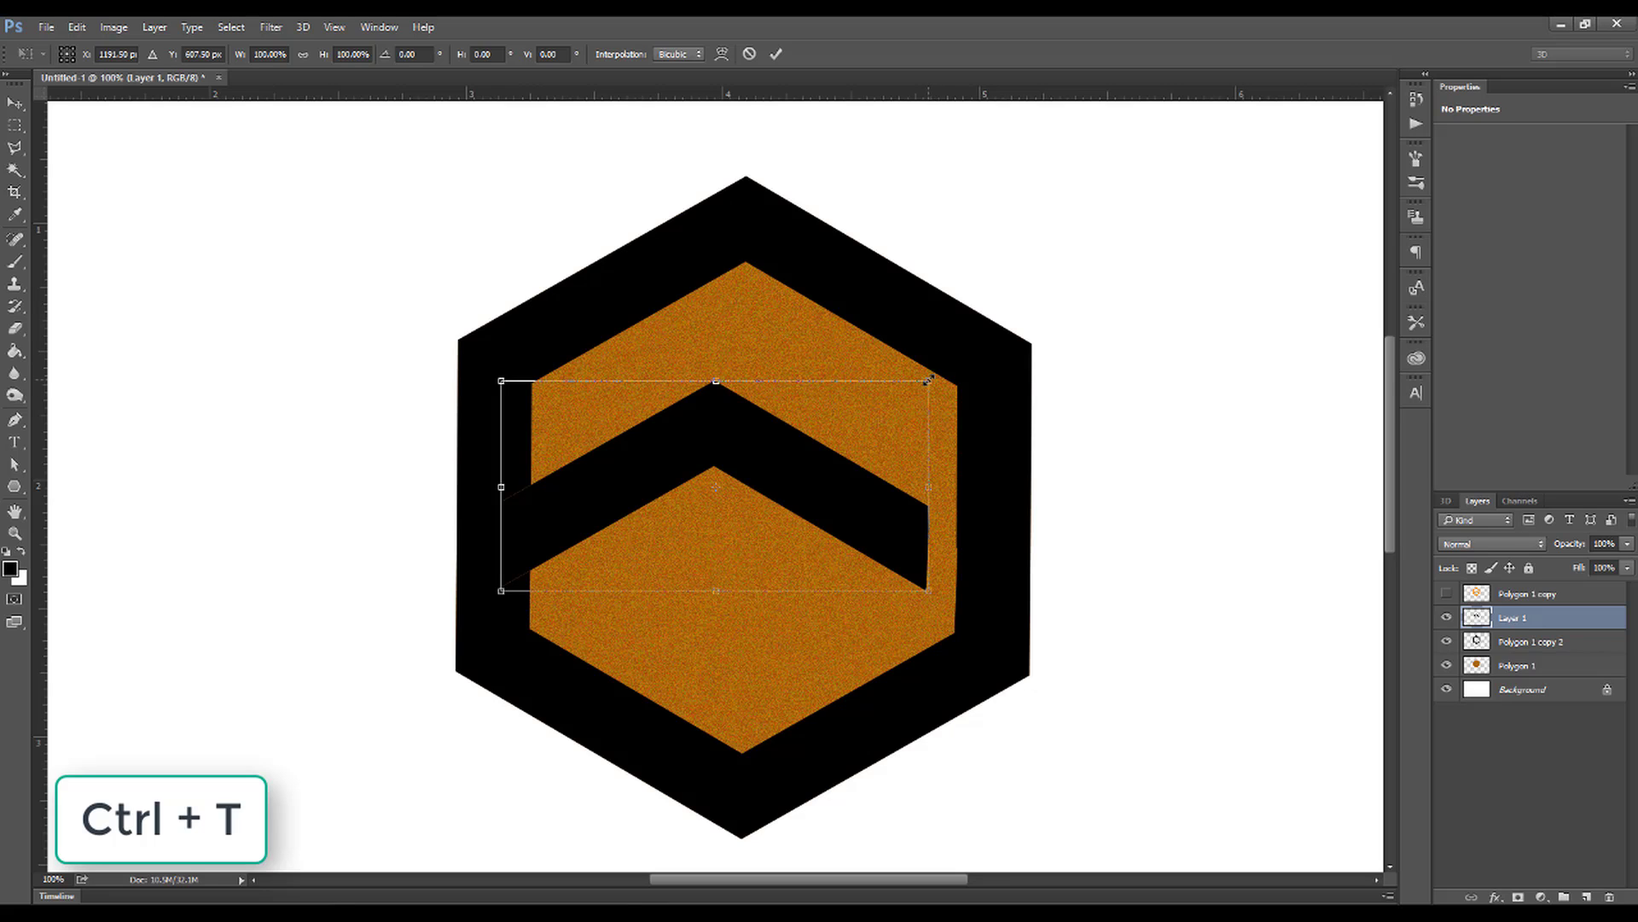
{"action": "left_click_drag", "start_coordinate": [937, 377], "coordinate": [981, 348]}
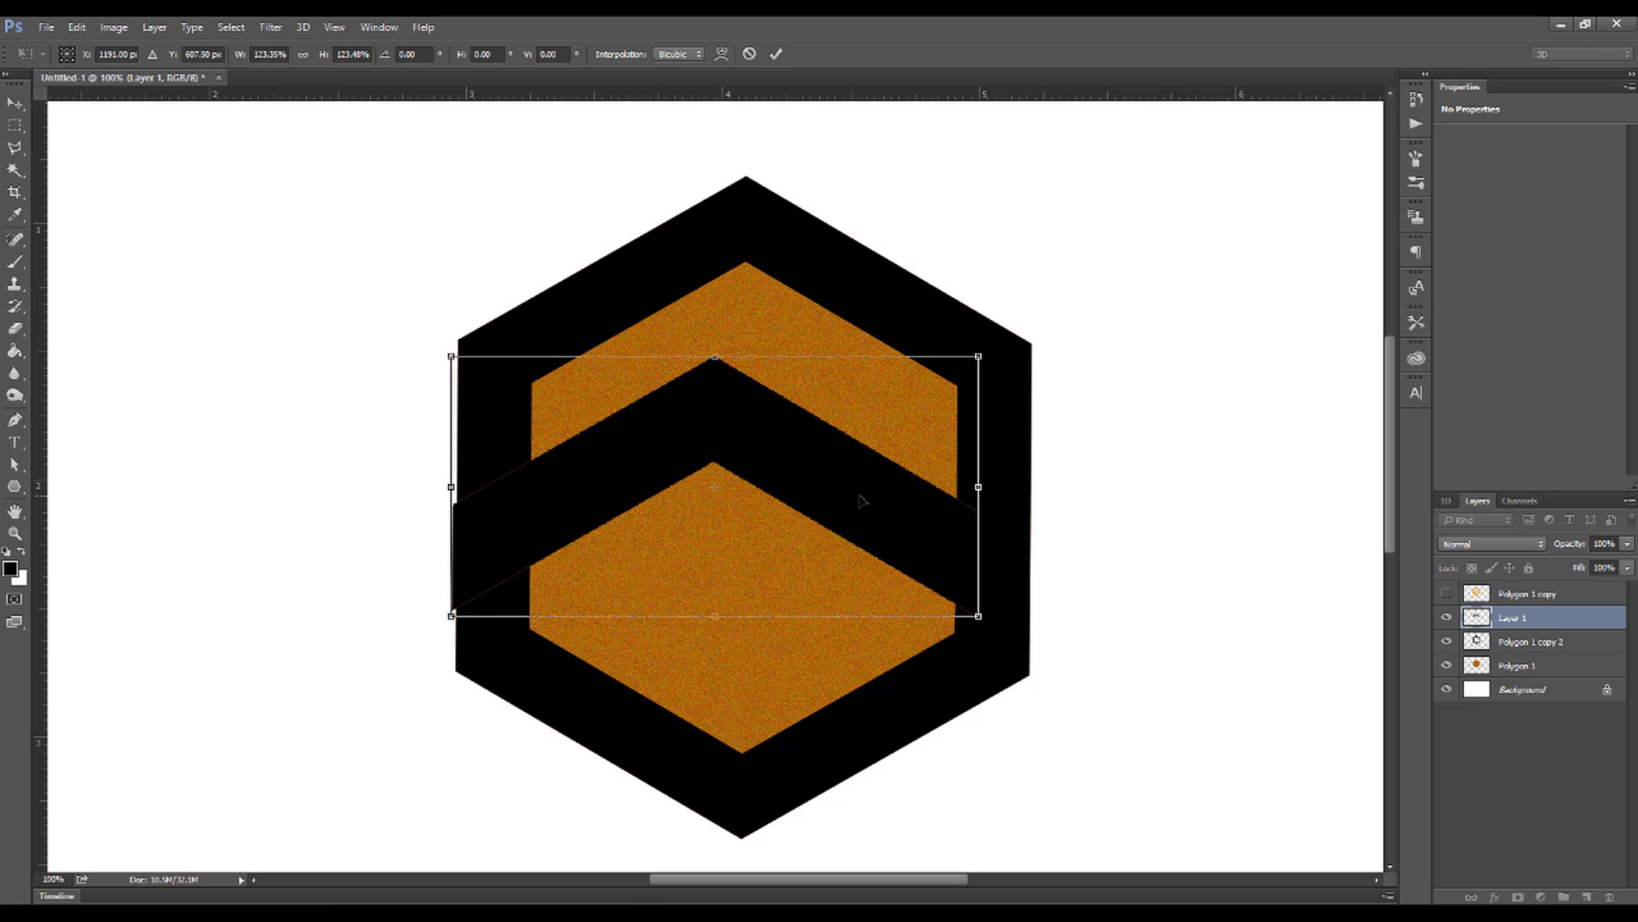
{"action": "left_click_drag", "start_coordinate": [863, 497], "coordinate": [893, 523]}
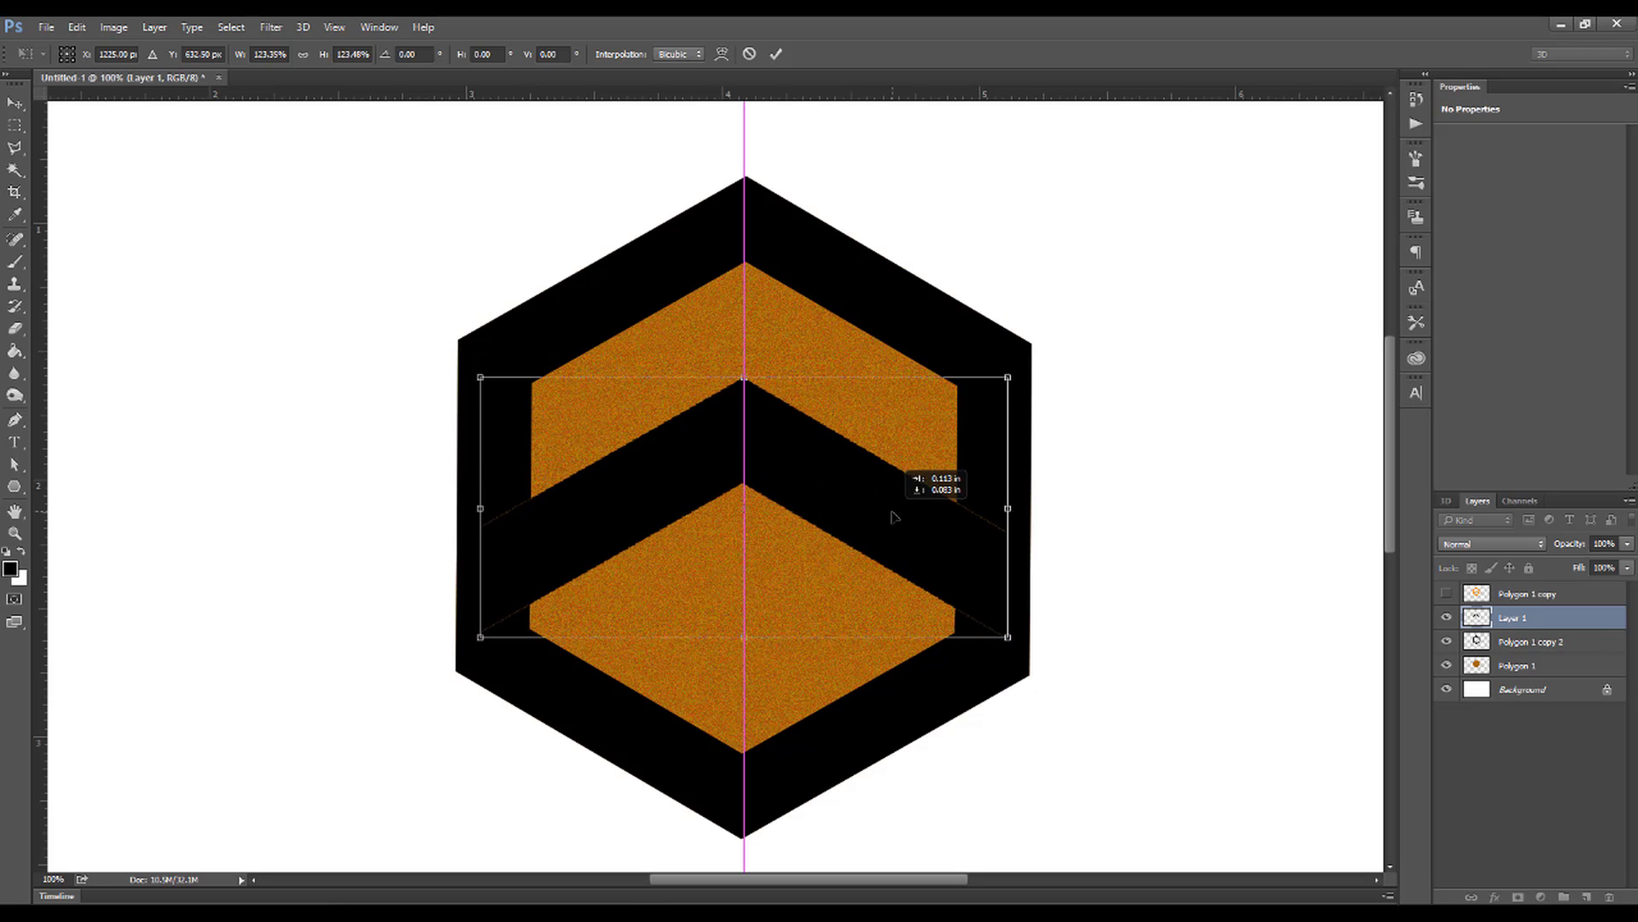
Commit the enlarged chevron and toggle the orange hexagon to check its alignment.
{"action": "key", "text": "Return"}
{"action": "key", "text": "l"}
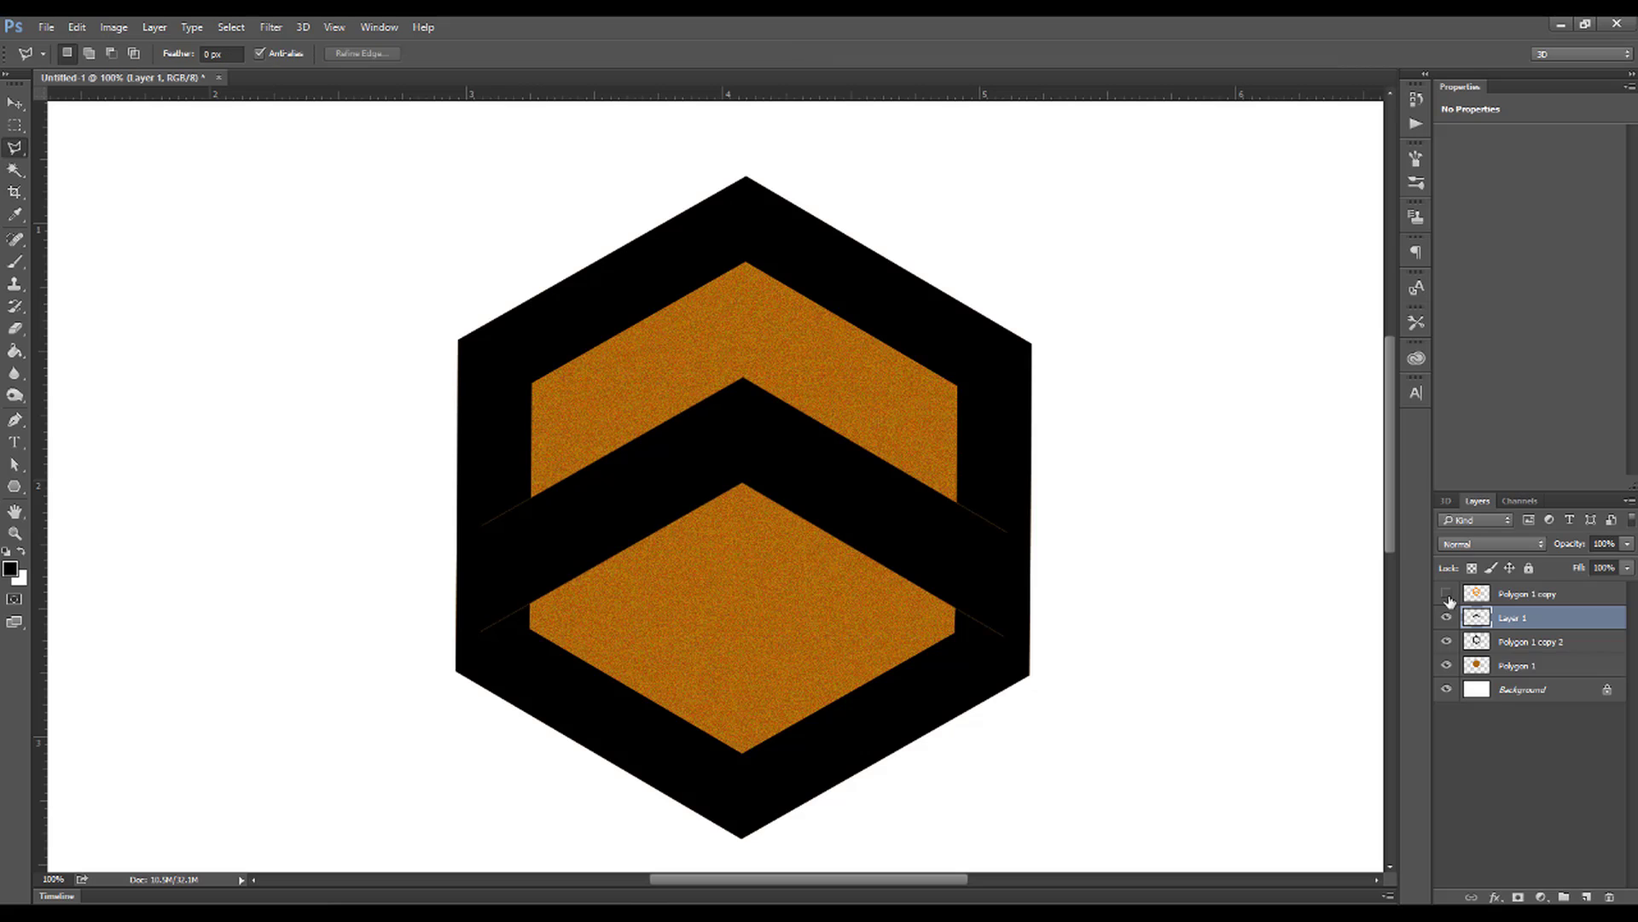
{"action": "left_click", "coordinate": [1446, 594]}
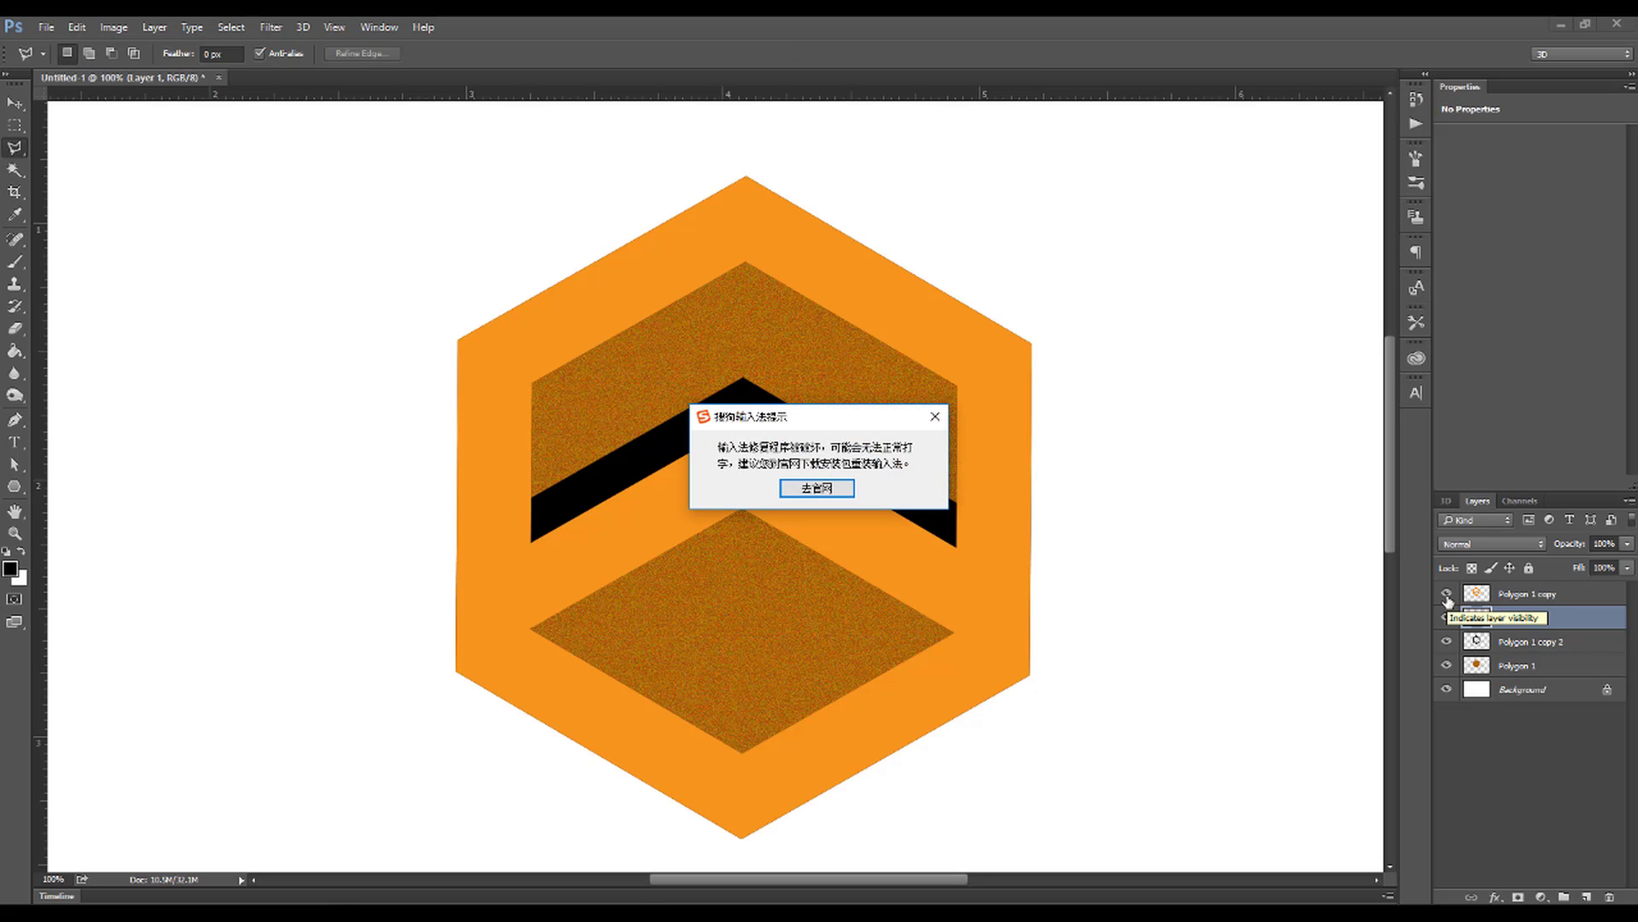
{"action": "left_click", "coordinate": [936, 416]}
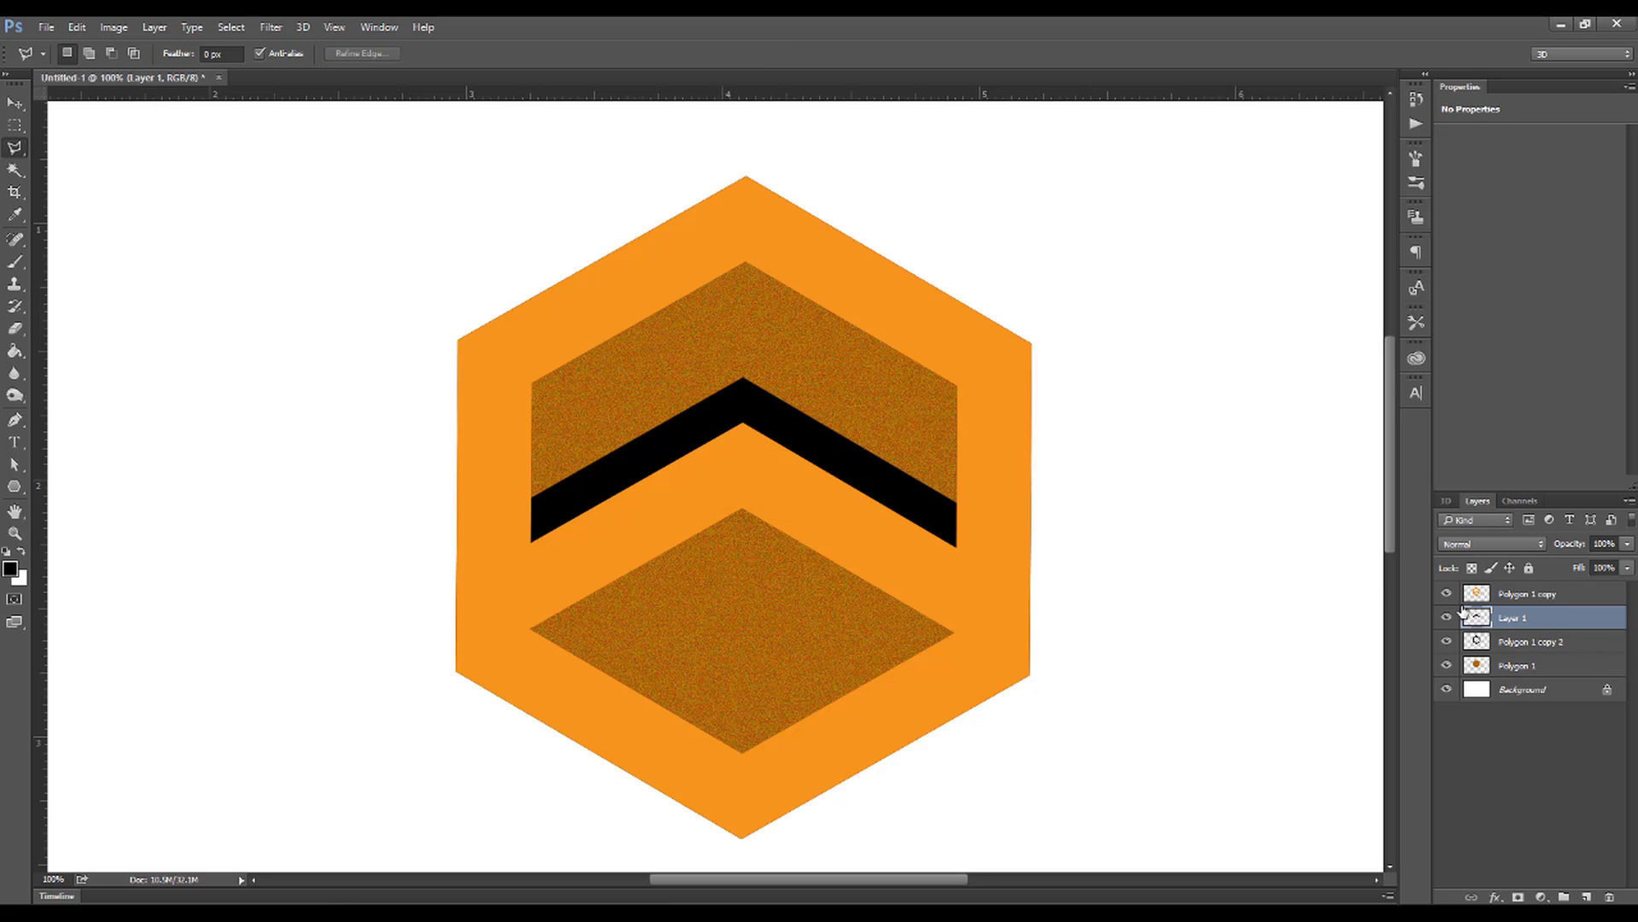
{"action": "left_click", "coordinate": [1446, 594]}
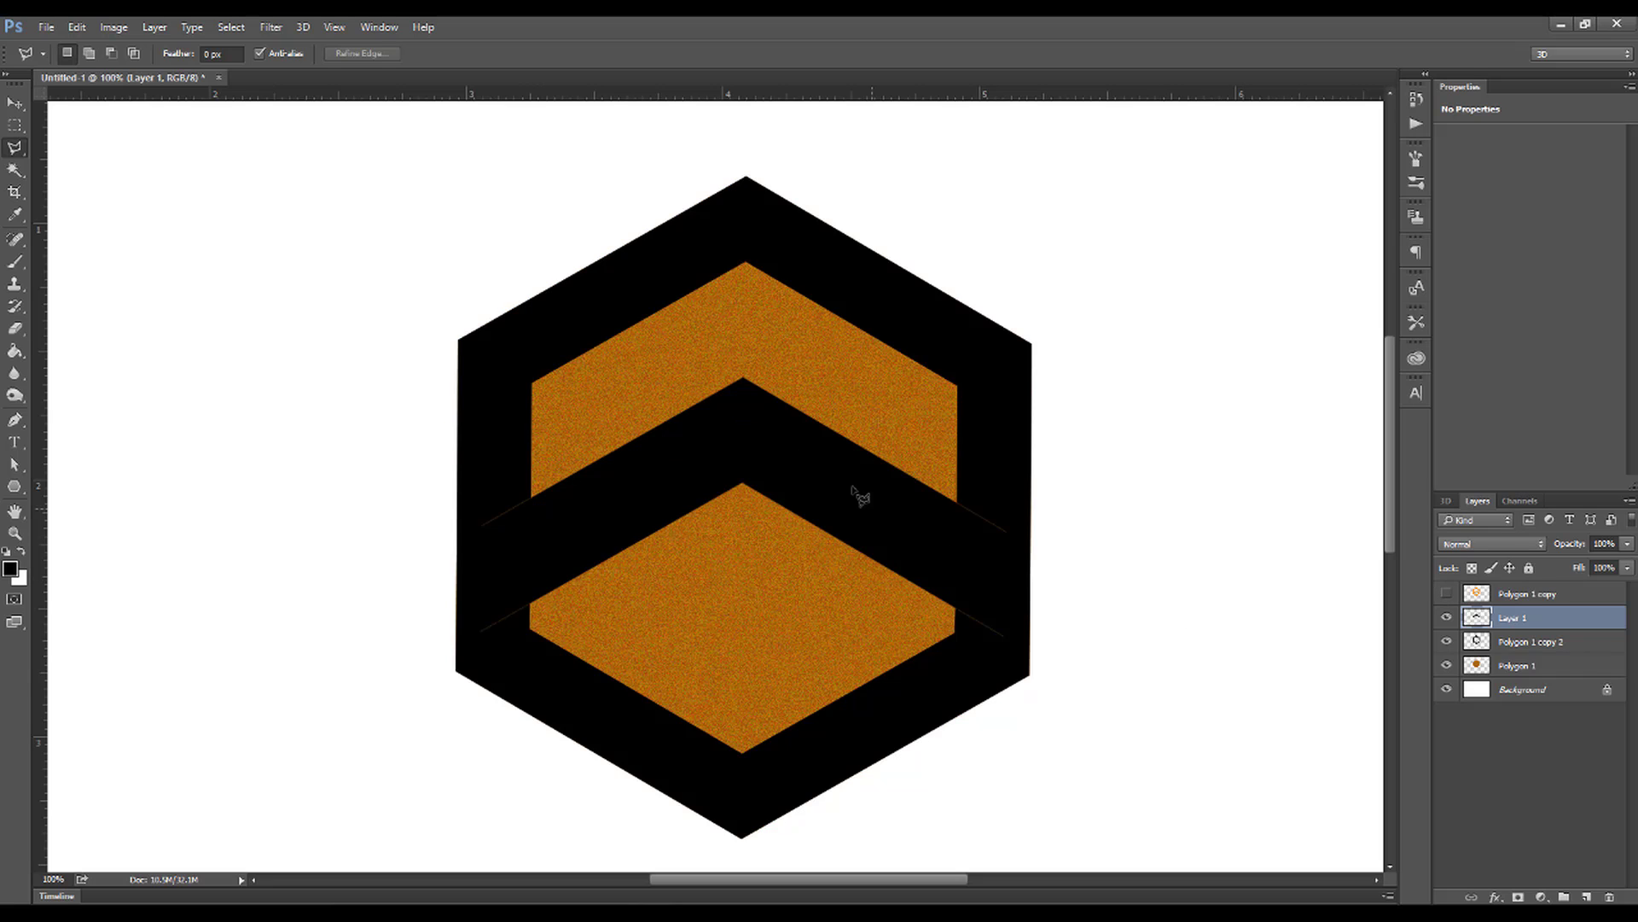
Move the black chevron down slightly and stretch it taller, comparing against the orange hexagon.
{"action": "key", "text": "v"}
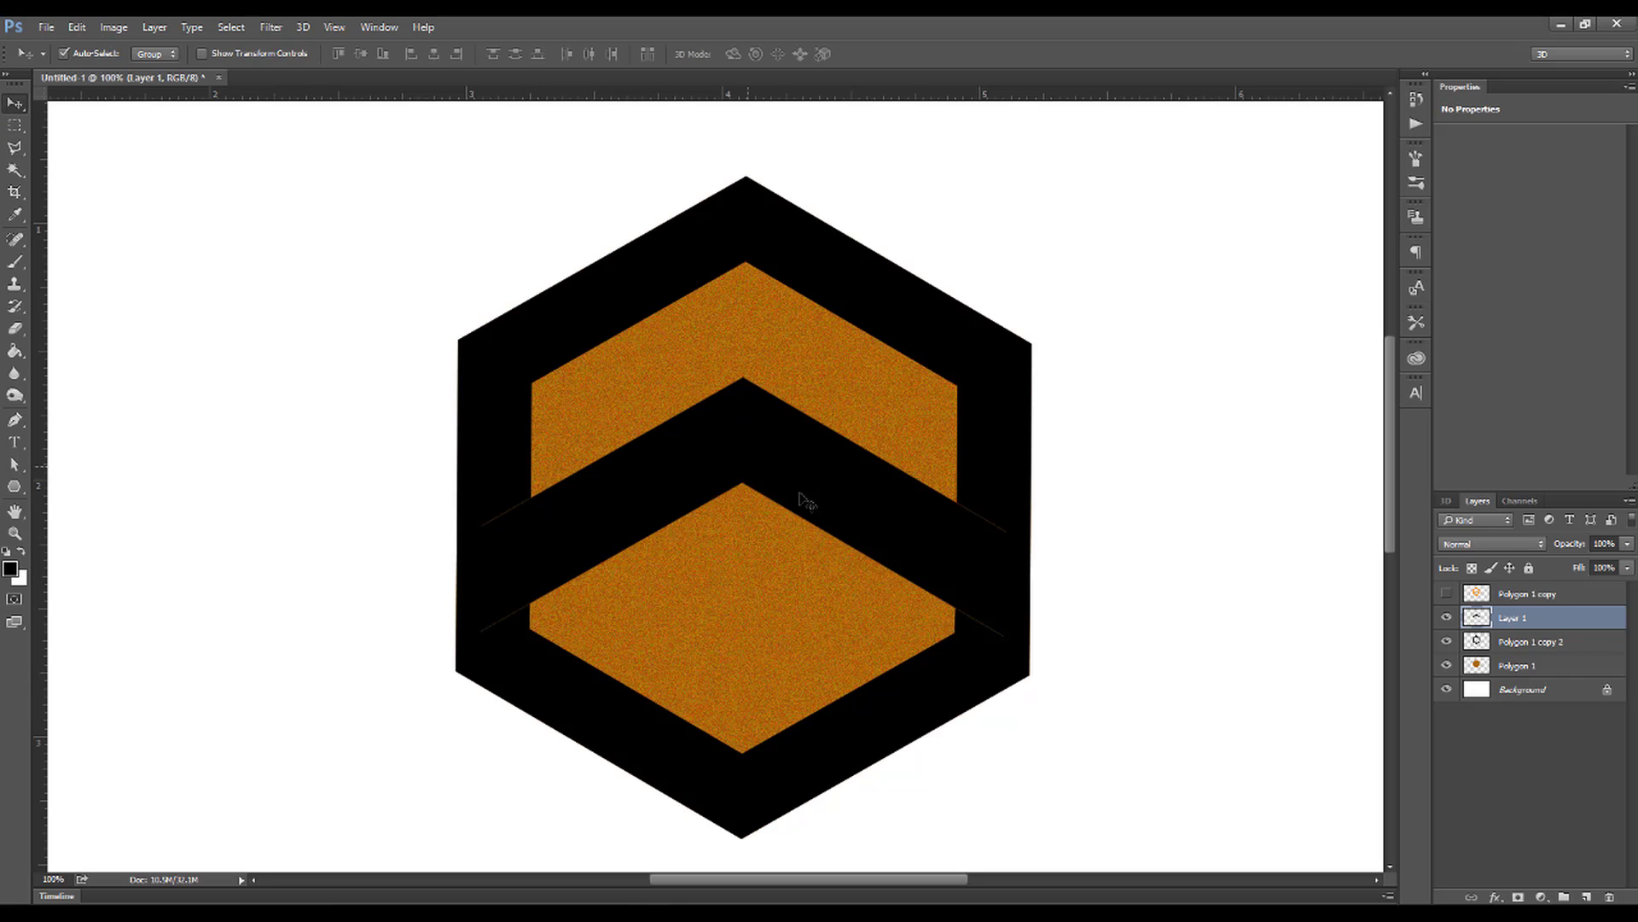
{"action": "left_click_drag", "start_coordinate": [834, 485], "coordinate": [834, 505]}
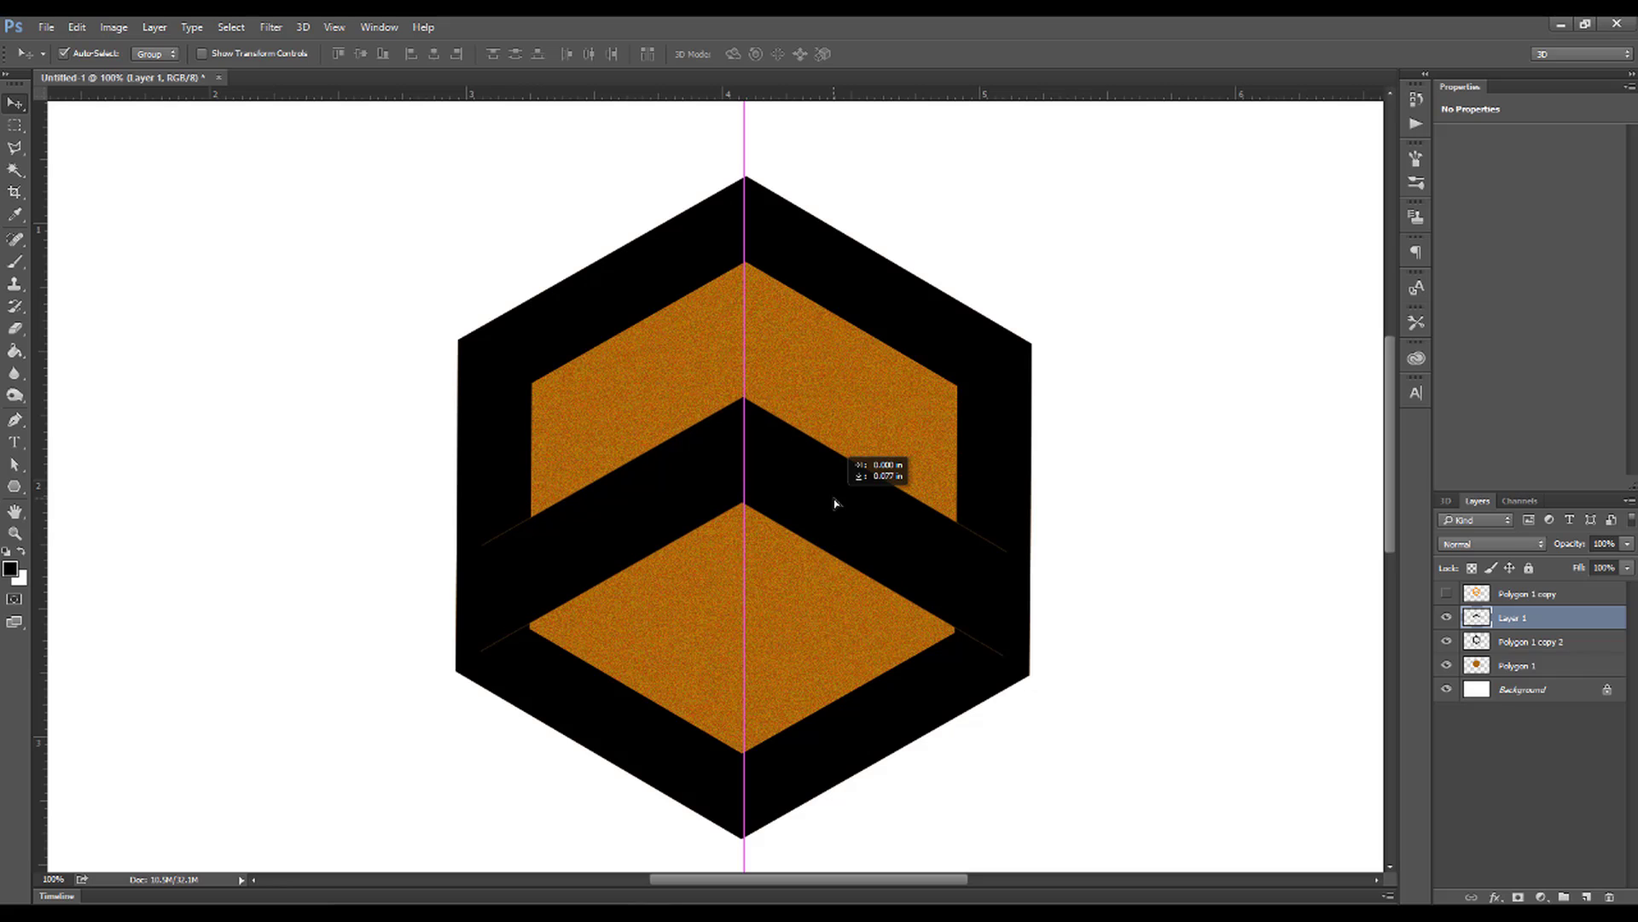
{"action": "left_click", "coordinate": [1446, 594]}
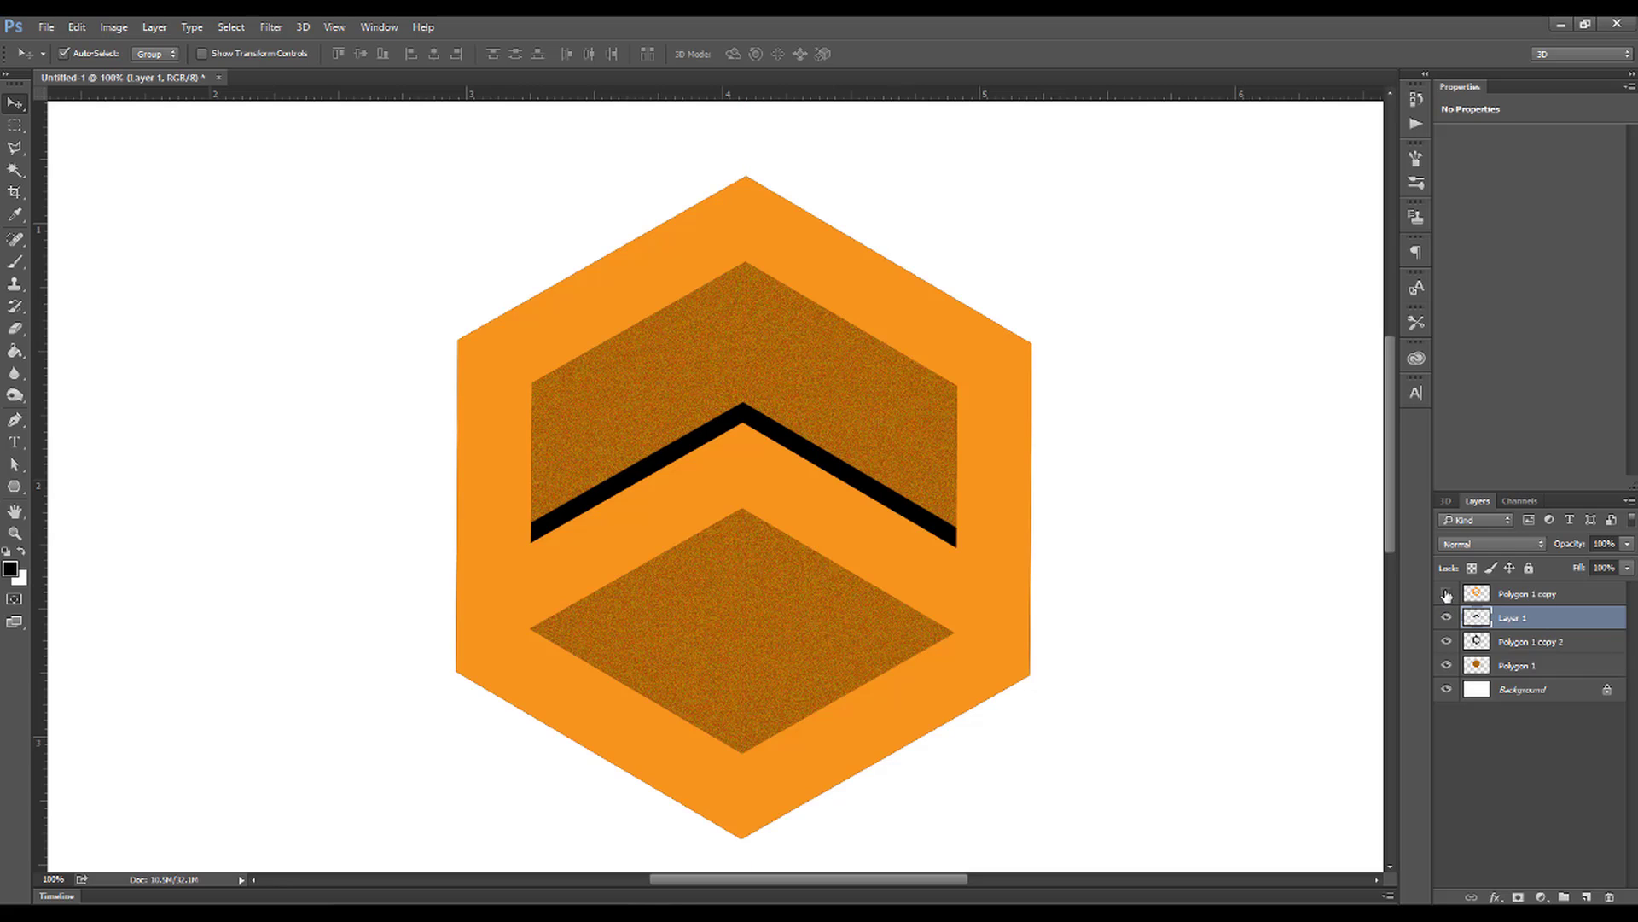
{"action": "left_click", "coordinate": [1446, 594]}
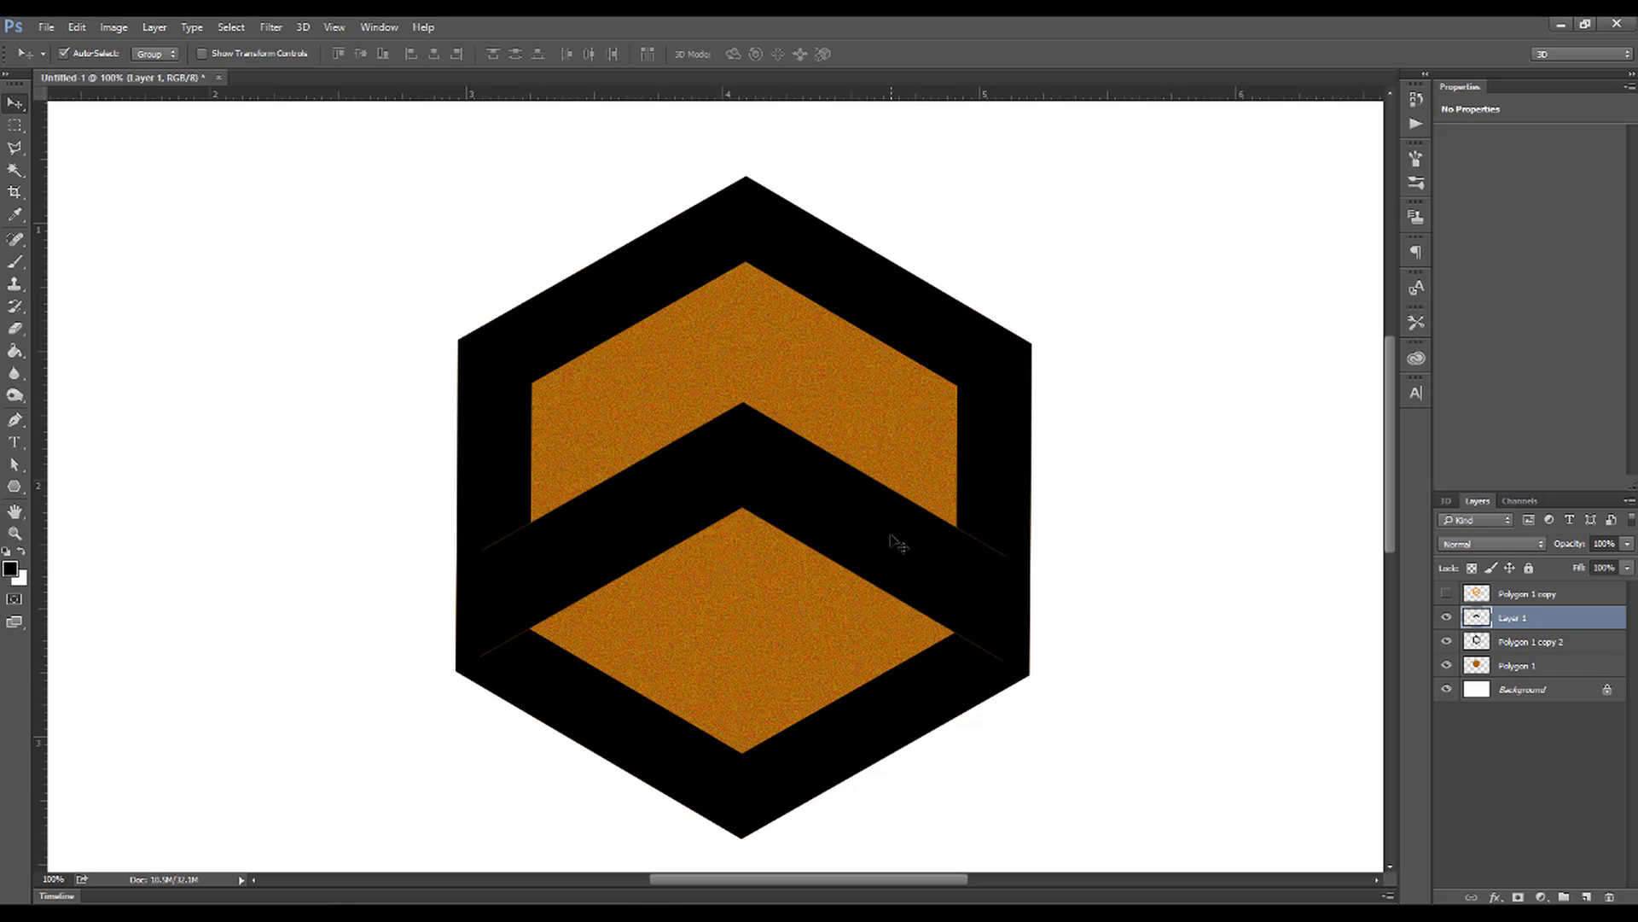
{"action": "key", "text": "ctrl"}
{"action": "key", "text": "ctrl+t"}
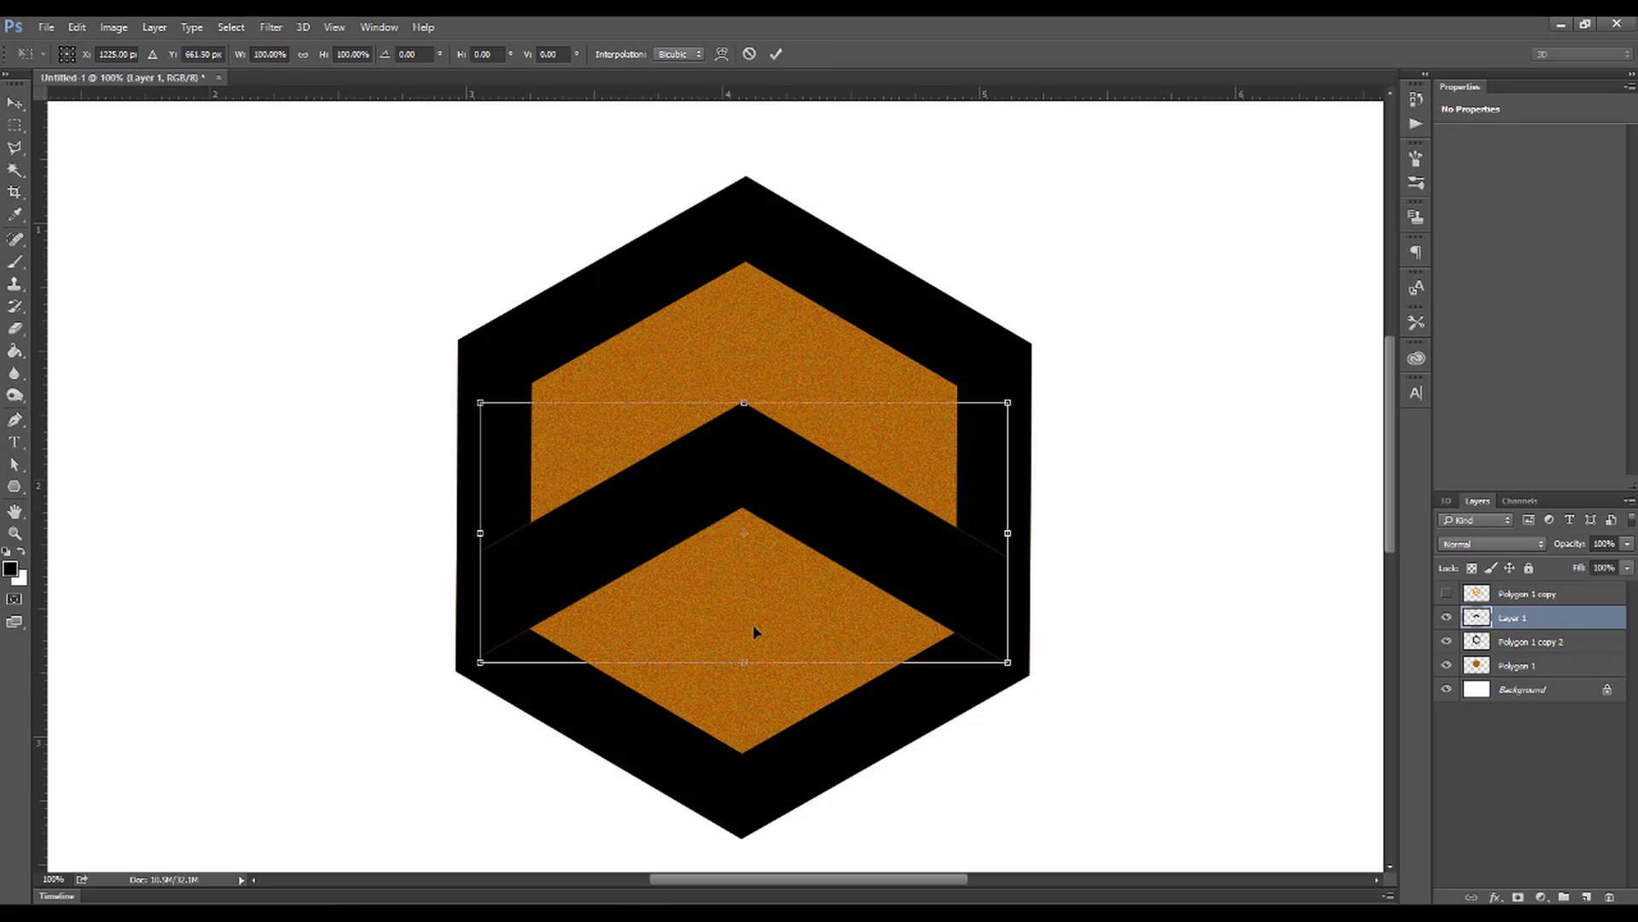
{"action": "left_click_drag", "start_coordinate": [747, 664], "coordinate": [744, 690]}
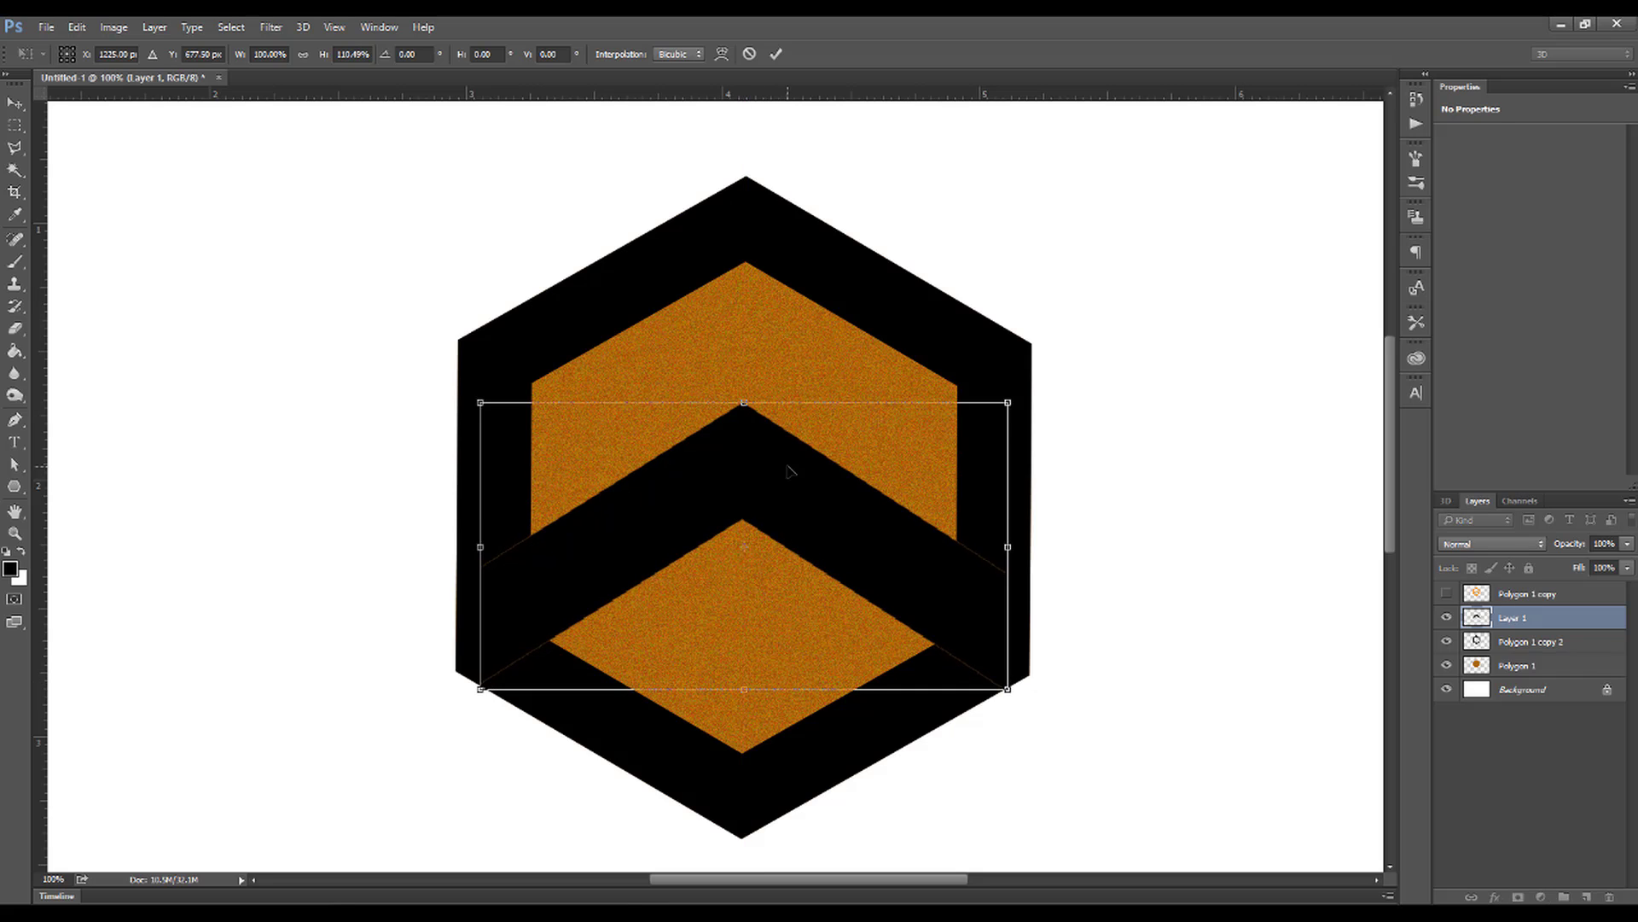
{"action": "key", "text": "Return"}
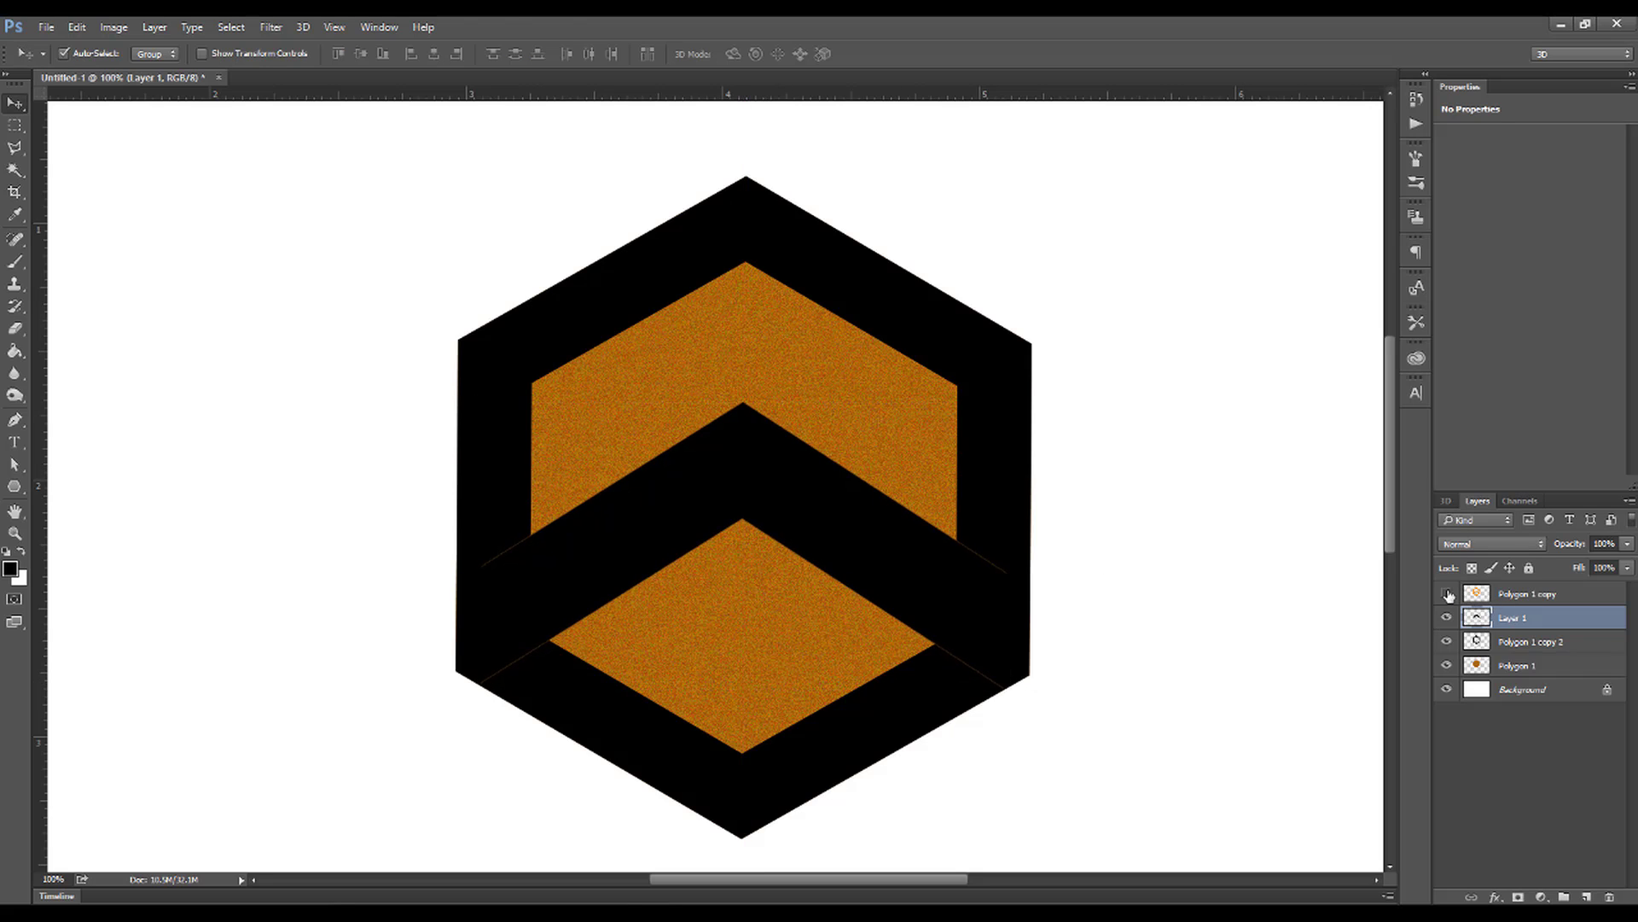
{"action": "left_click", "coordinate": [1447, 594]}
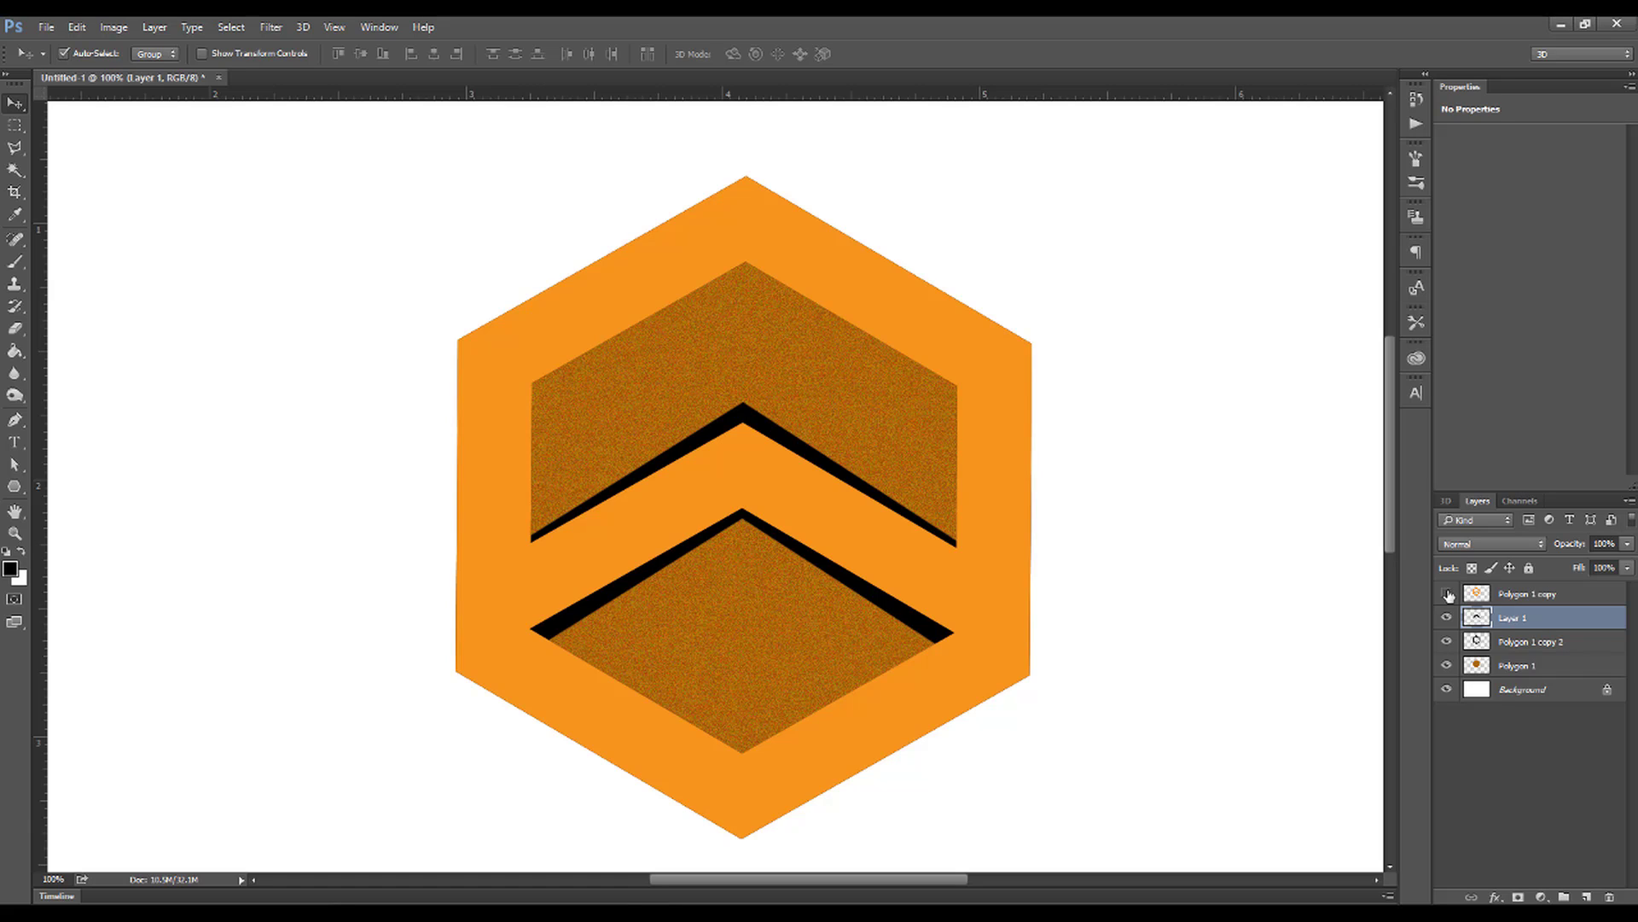
{"action": "left_click", "coordinate": [1448, 595]}
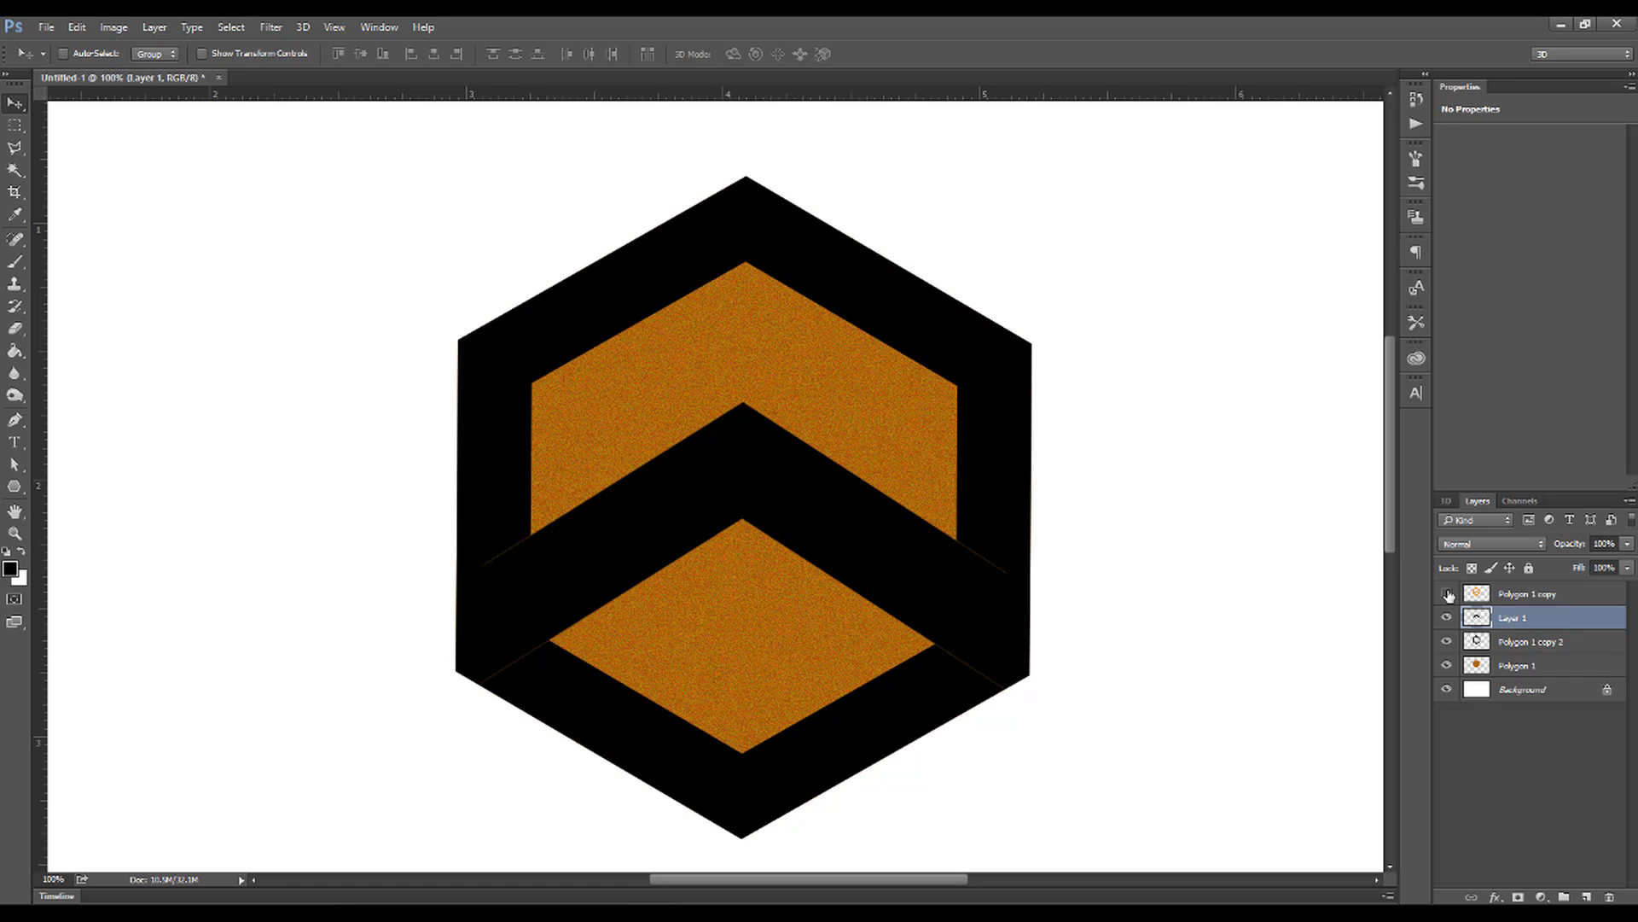
Trim the chevron's height back a little and nudge it lower until thin black edges show.
{"action": "key", "text": "ctrl+t"}
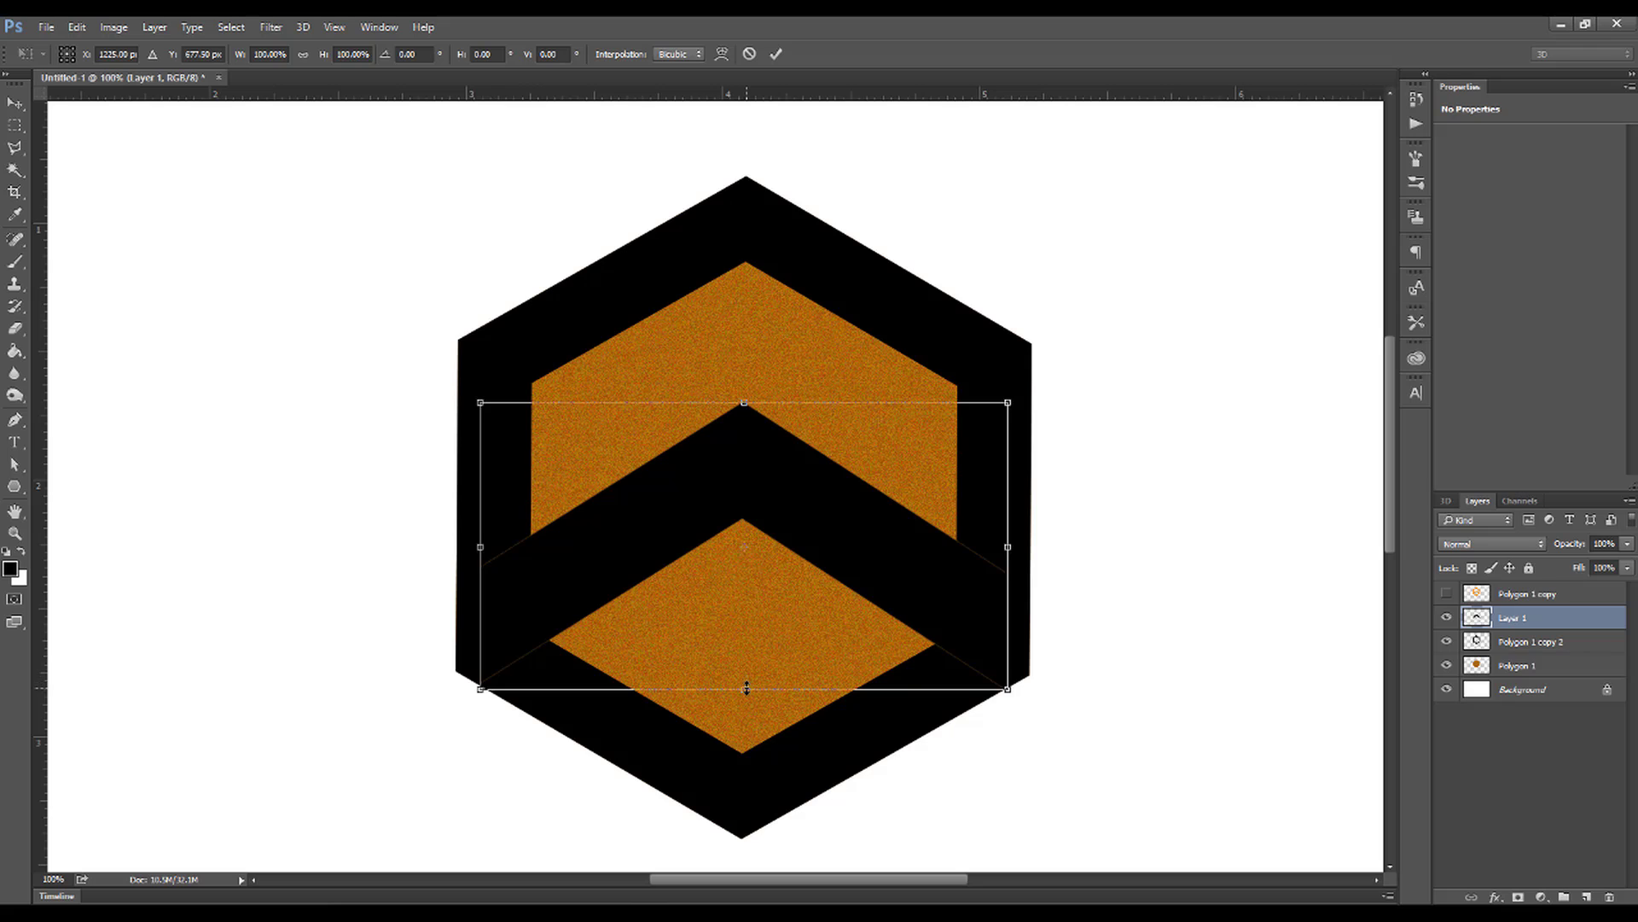
{"action": "left_click_drag", "start_coordinate": [747, 687], "coordinate": [746, 671]}
{"action": "key", "text": "Return"}
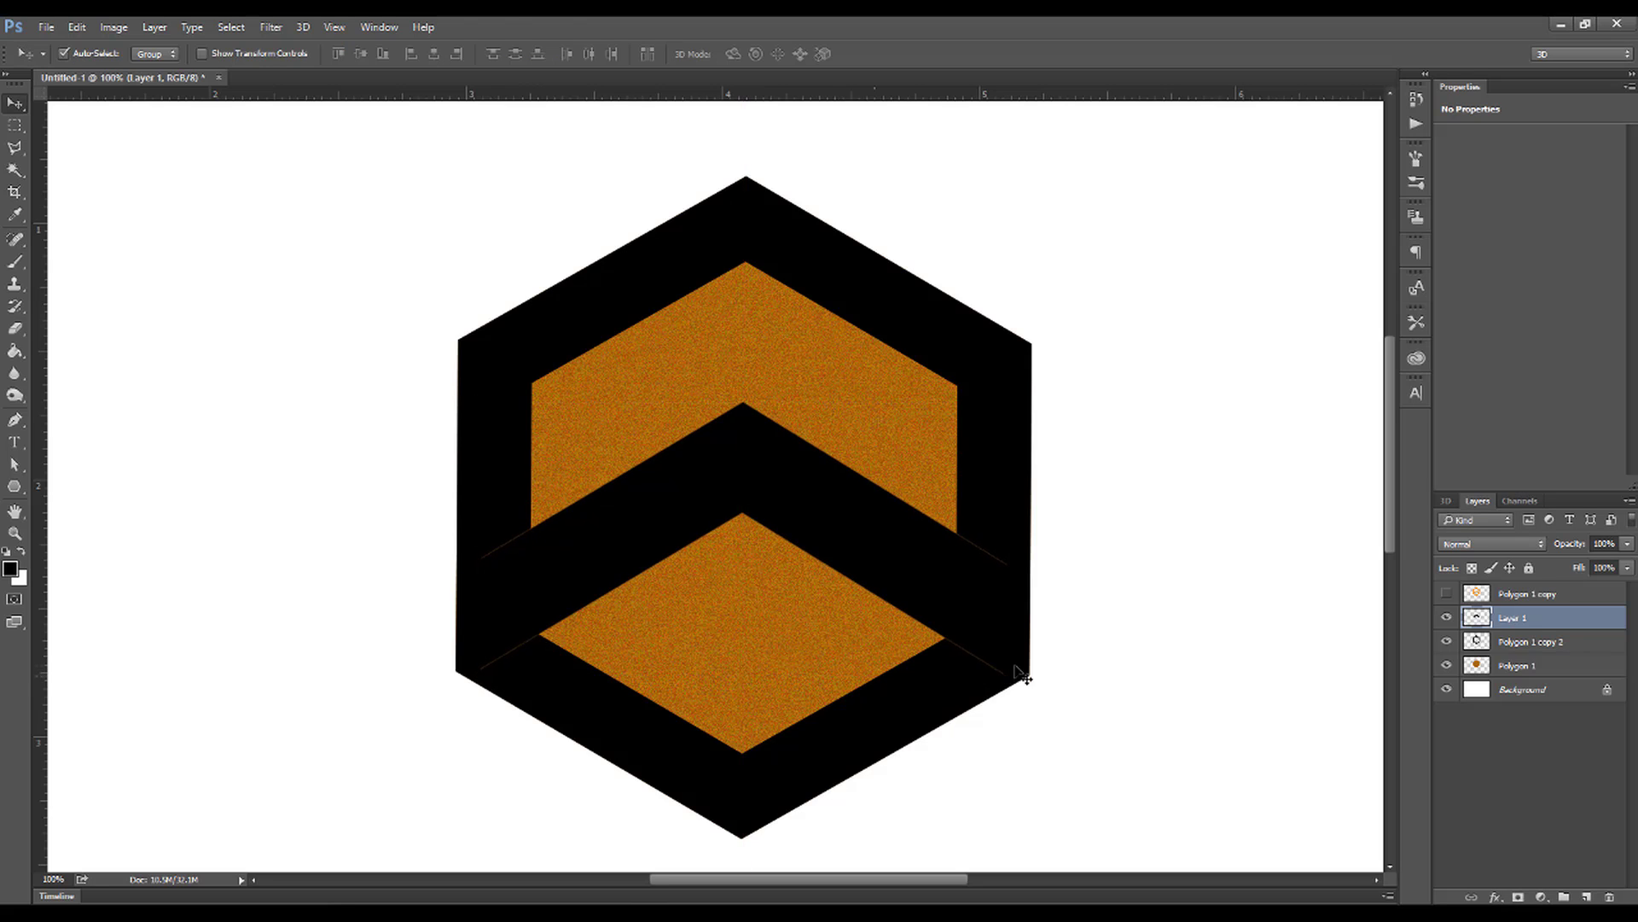
{"action": "left_click", "coordinate": [1448, 594]}
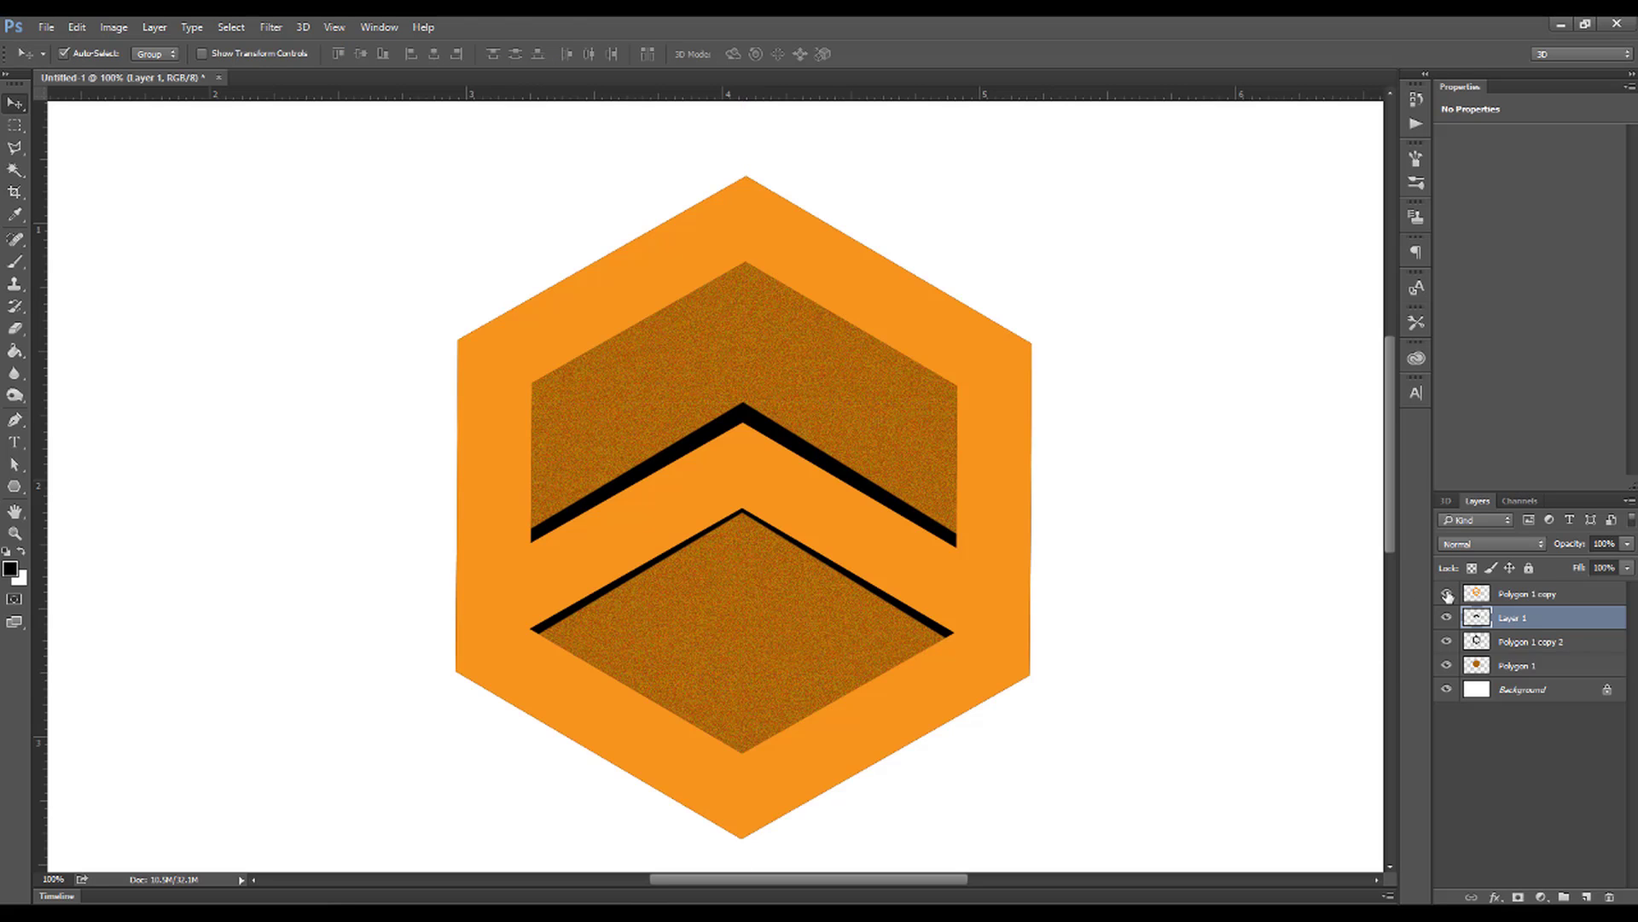
{"action": "left_click", "coordinate": [1447, 594]}
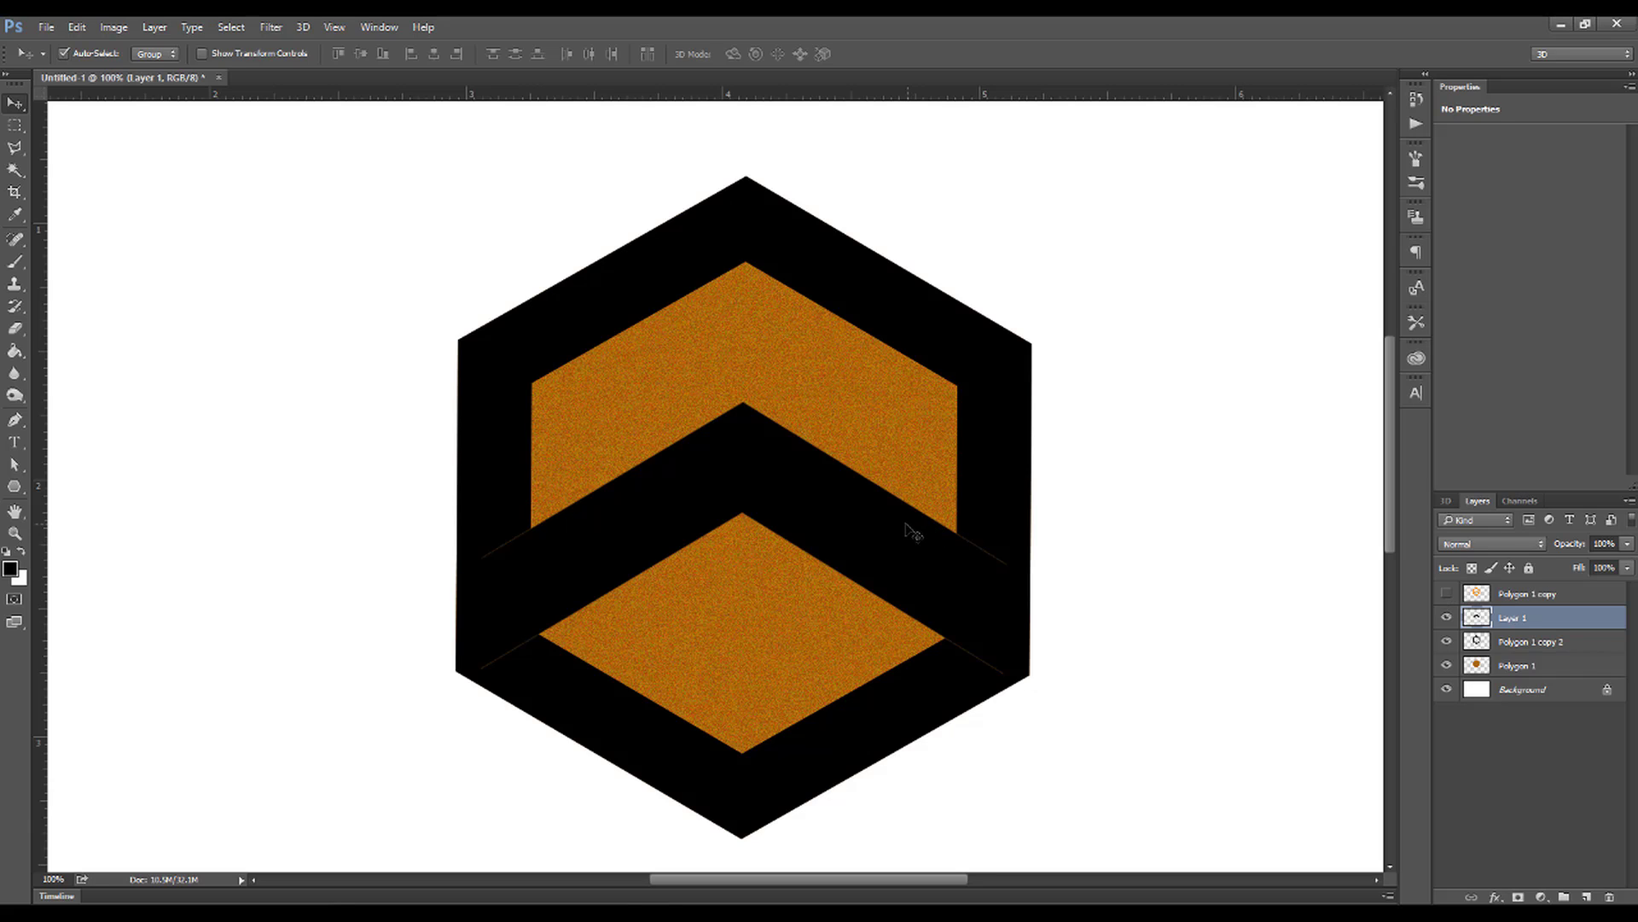
{"action": "left_click_drag", "start_coordinate": [903, 531], "coordinate": [907, 538]}
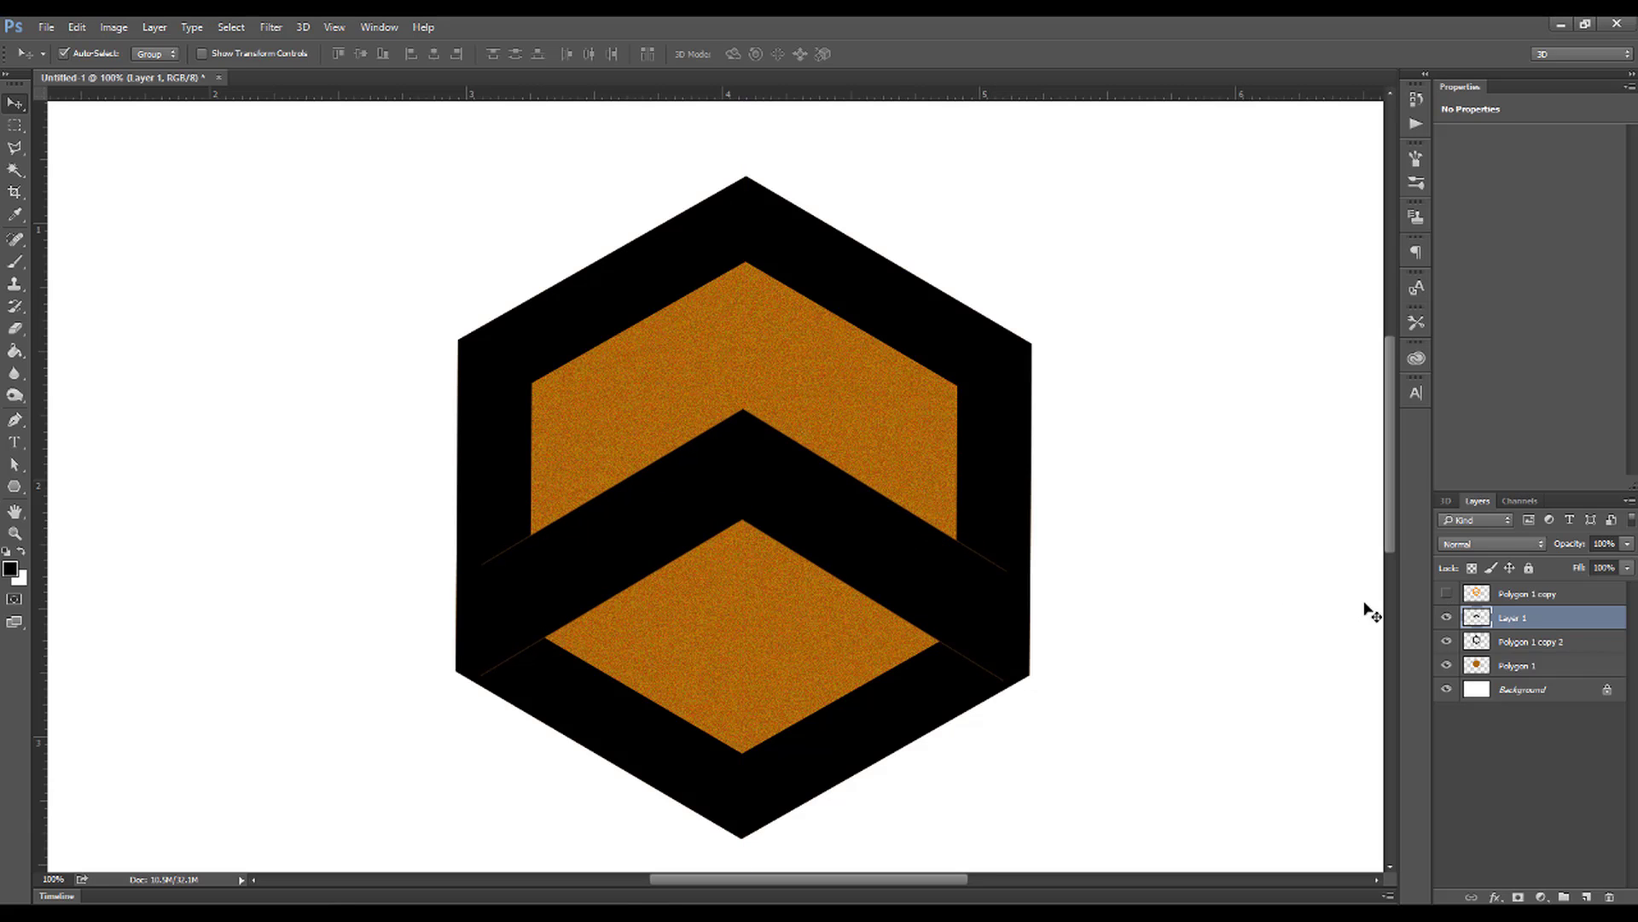
{"action": "left_click", "coordinate": [1448, 595]}
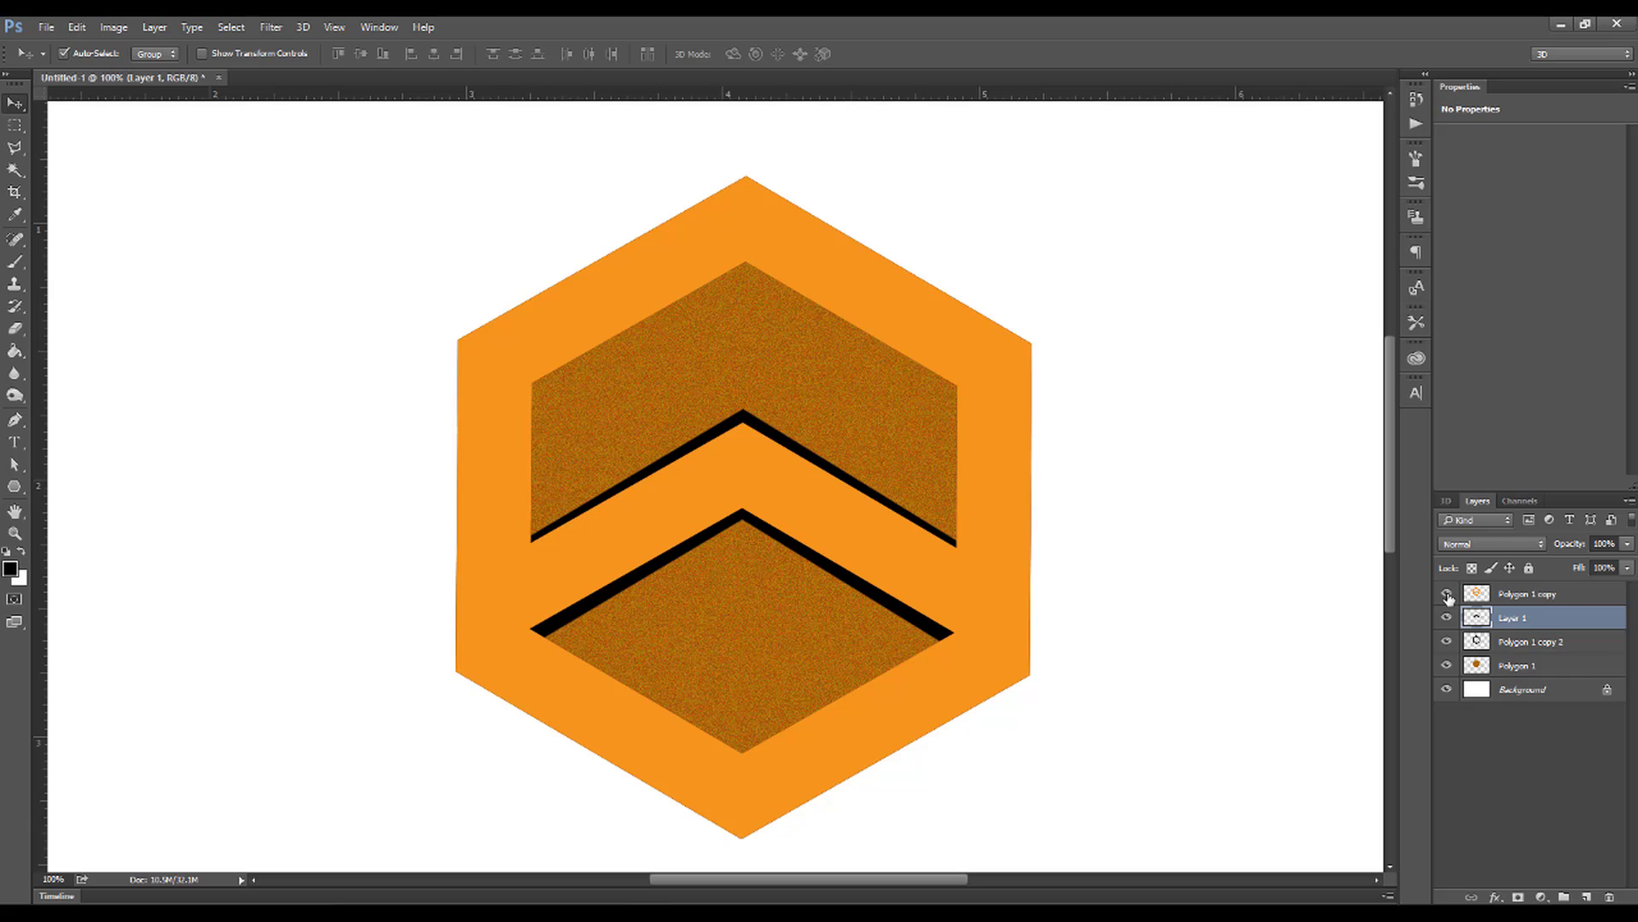
{"action": "left_click", "coordinate": [1447, 595]}
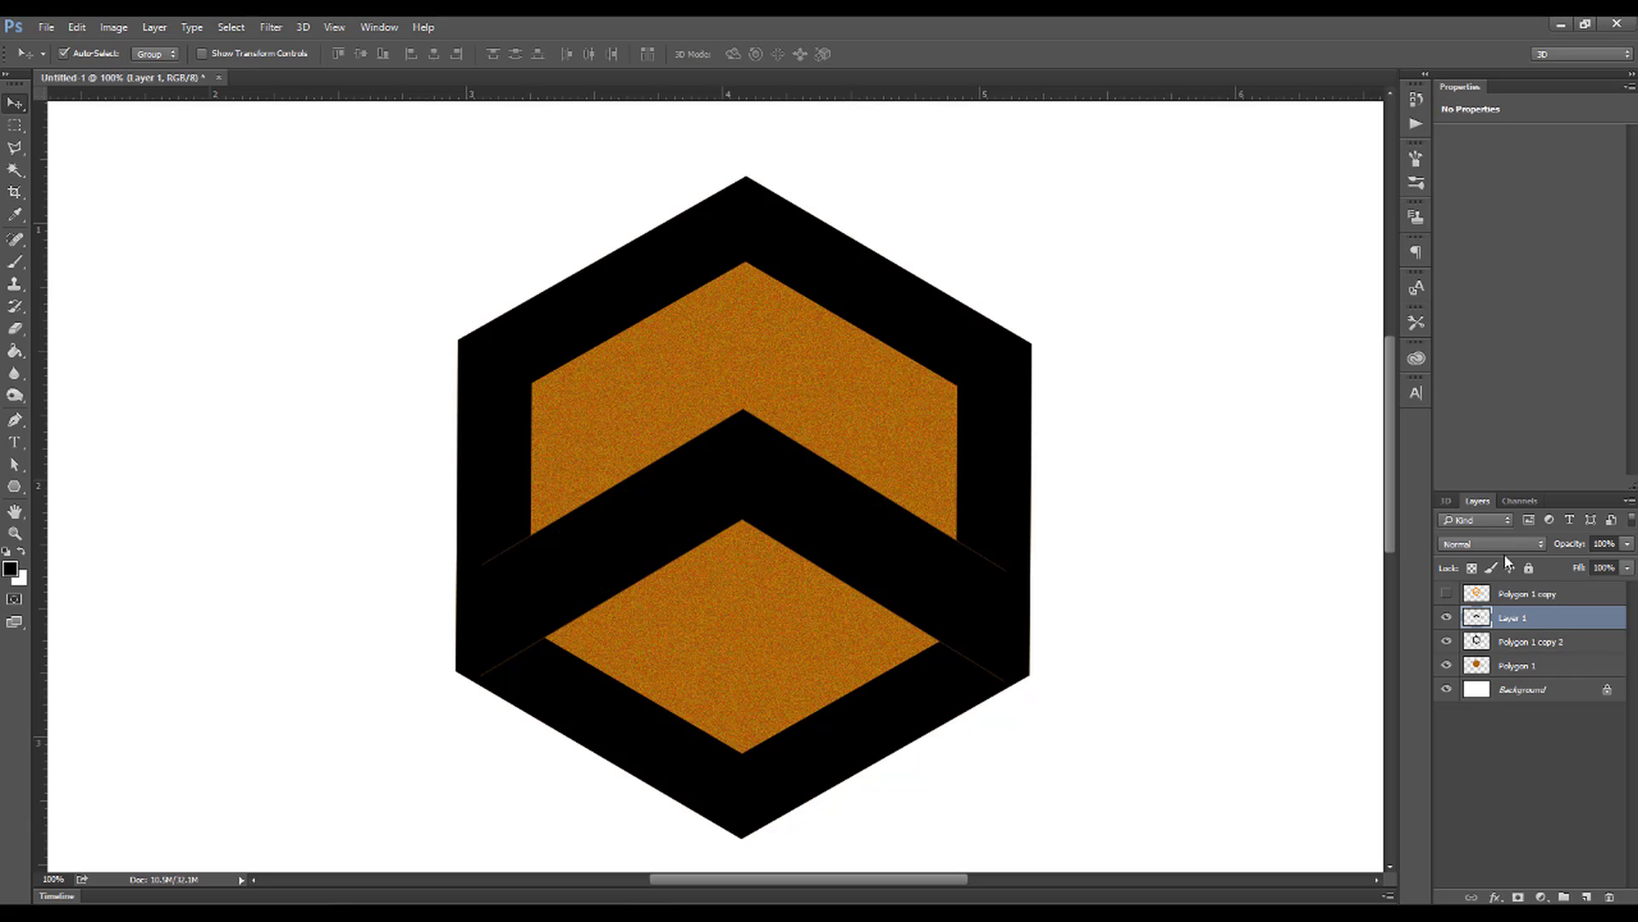
{"action": "left_click", "coordinate": [1532, 647]}
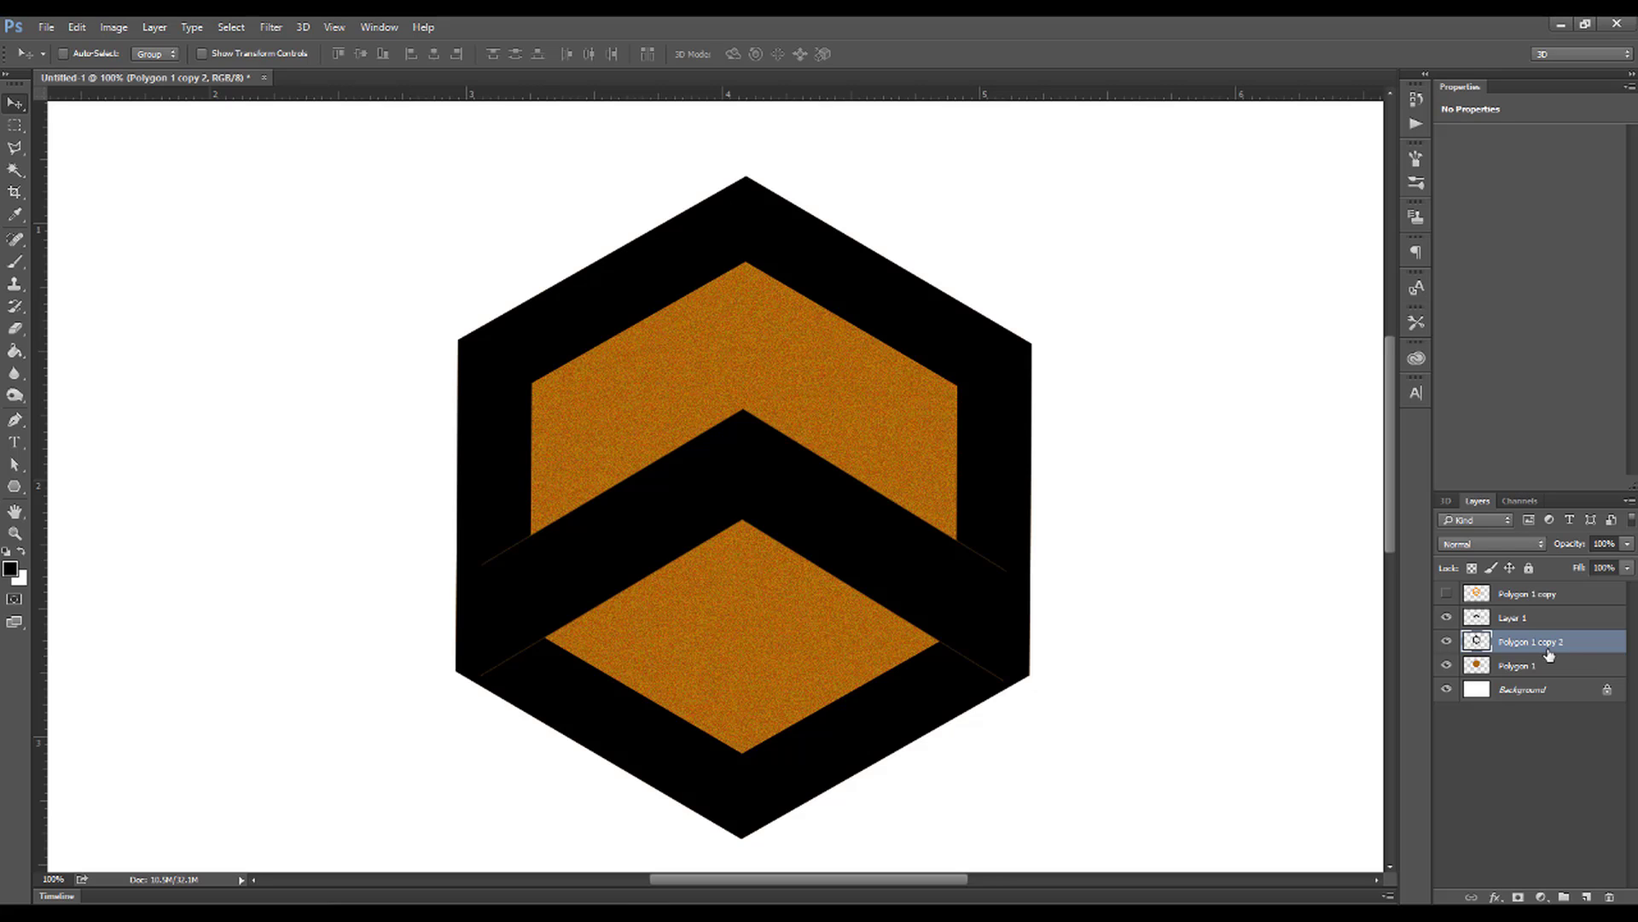
Shrink the black frame copy to about 94%, show the orange hexagon, and select Layer 1 too.
{"action": "key", "text": "ctrl+t"}
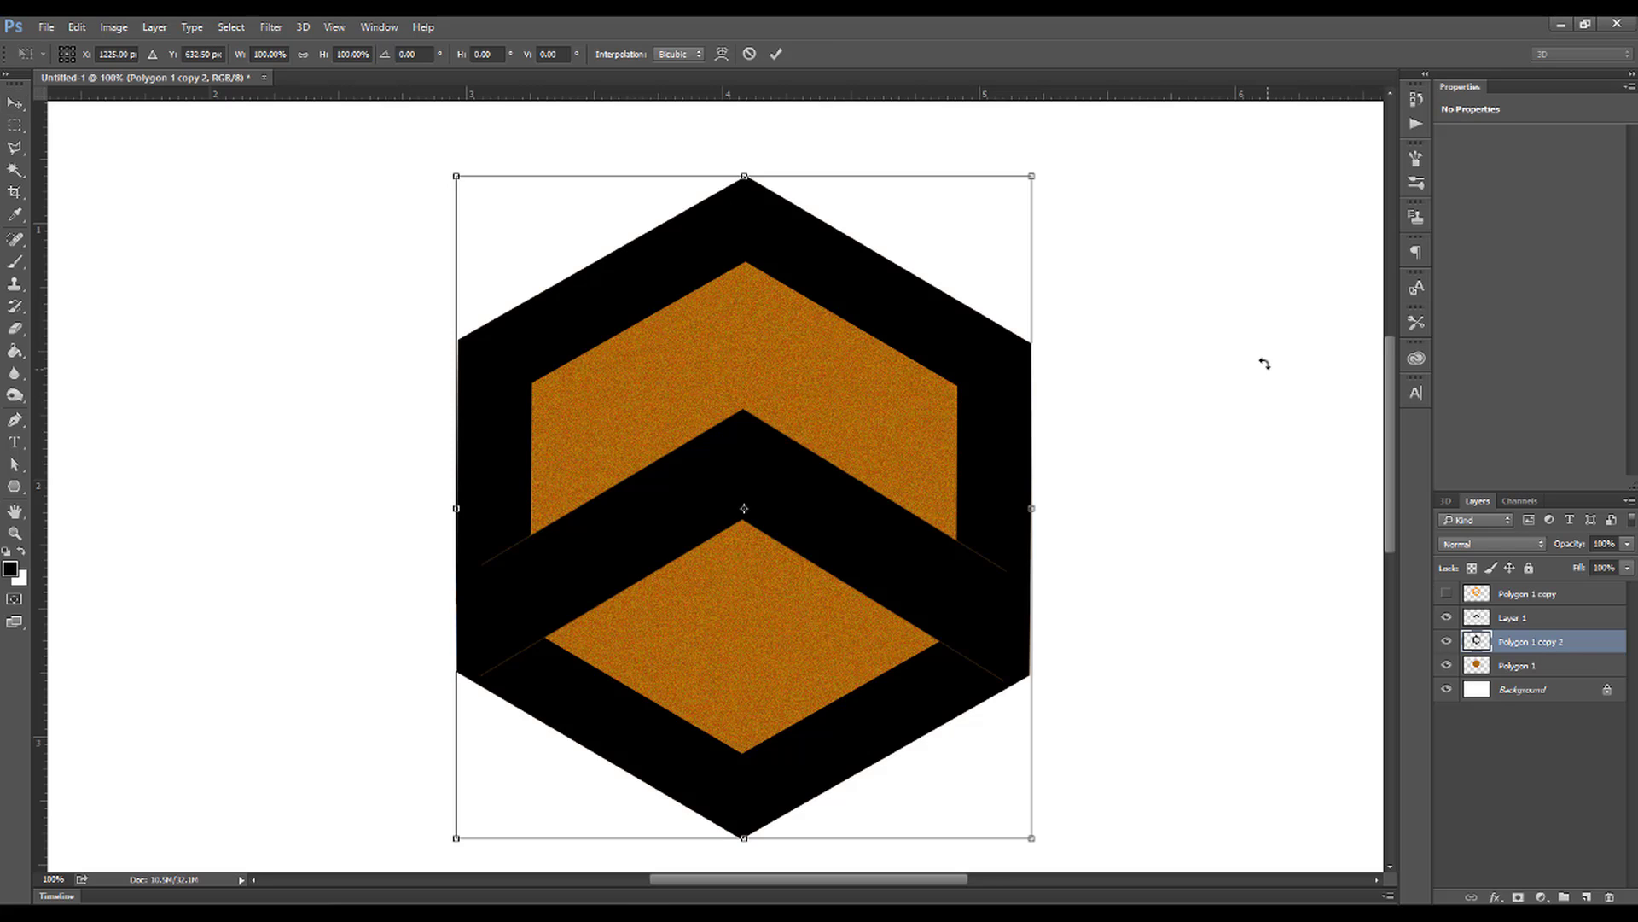
{"action": "left_click_drag", "start_coordinate": [1034, 175], "coordinate": [1015, 197]}
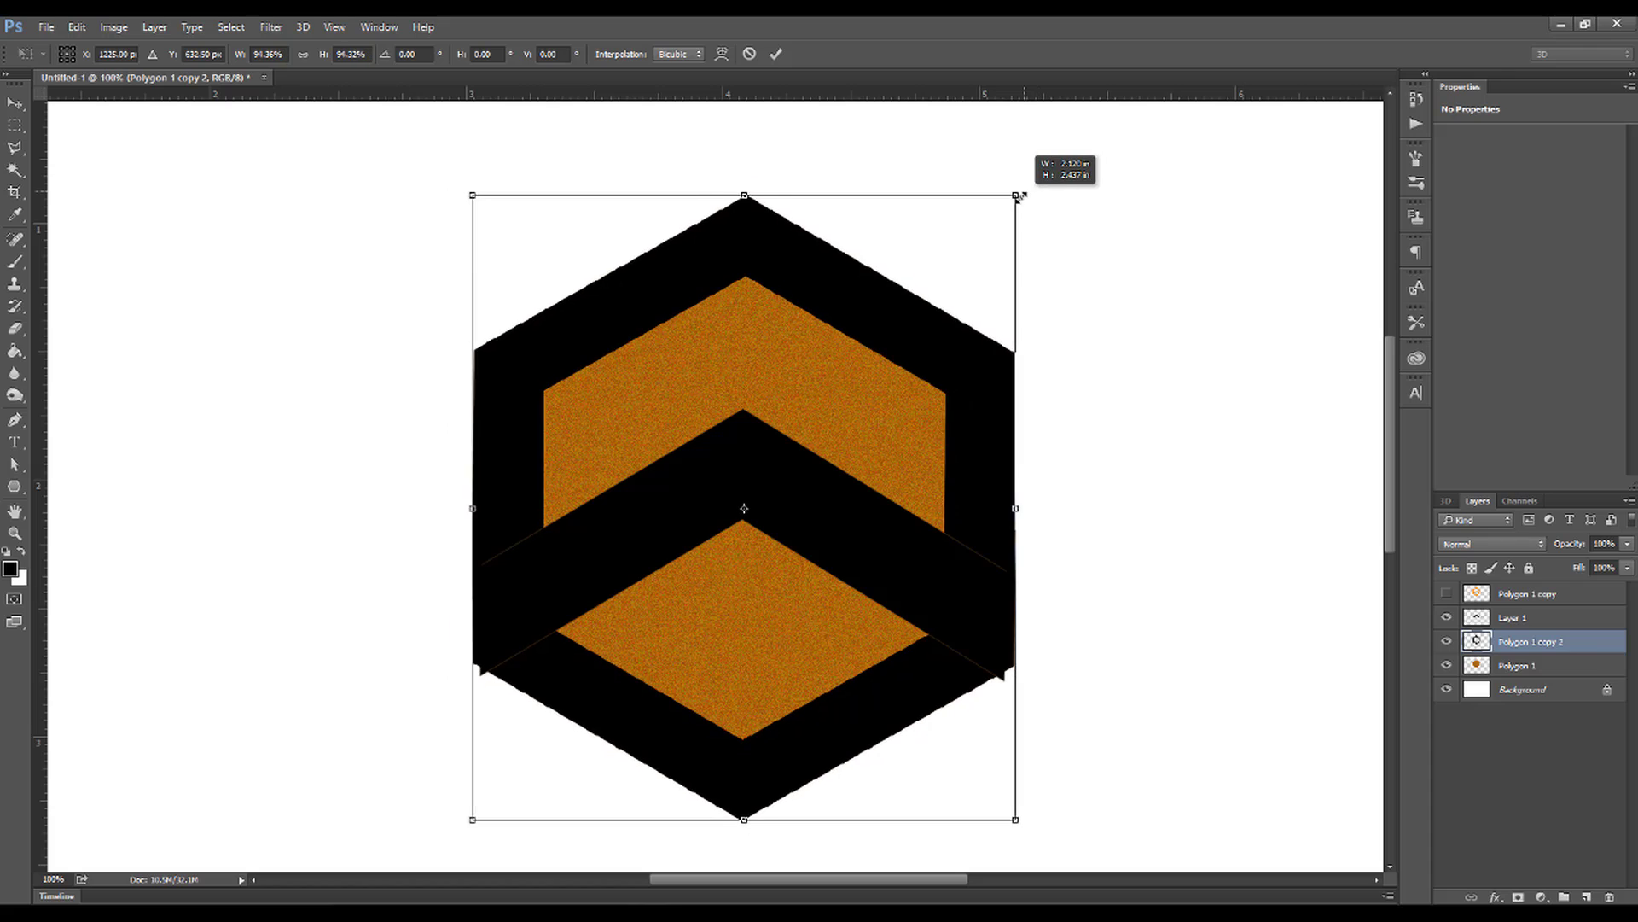
{"action": "key", "text": "Return"}
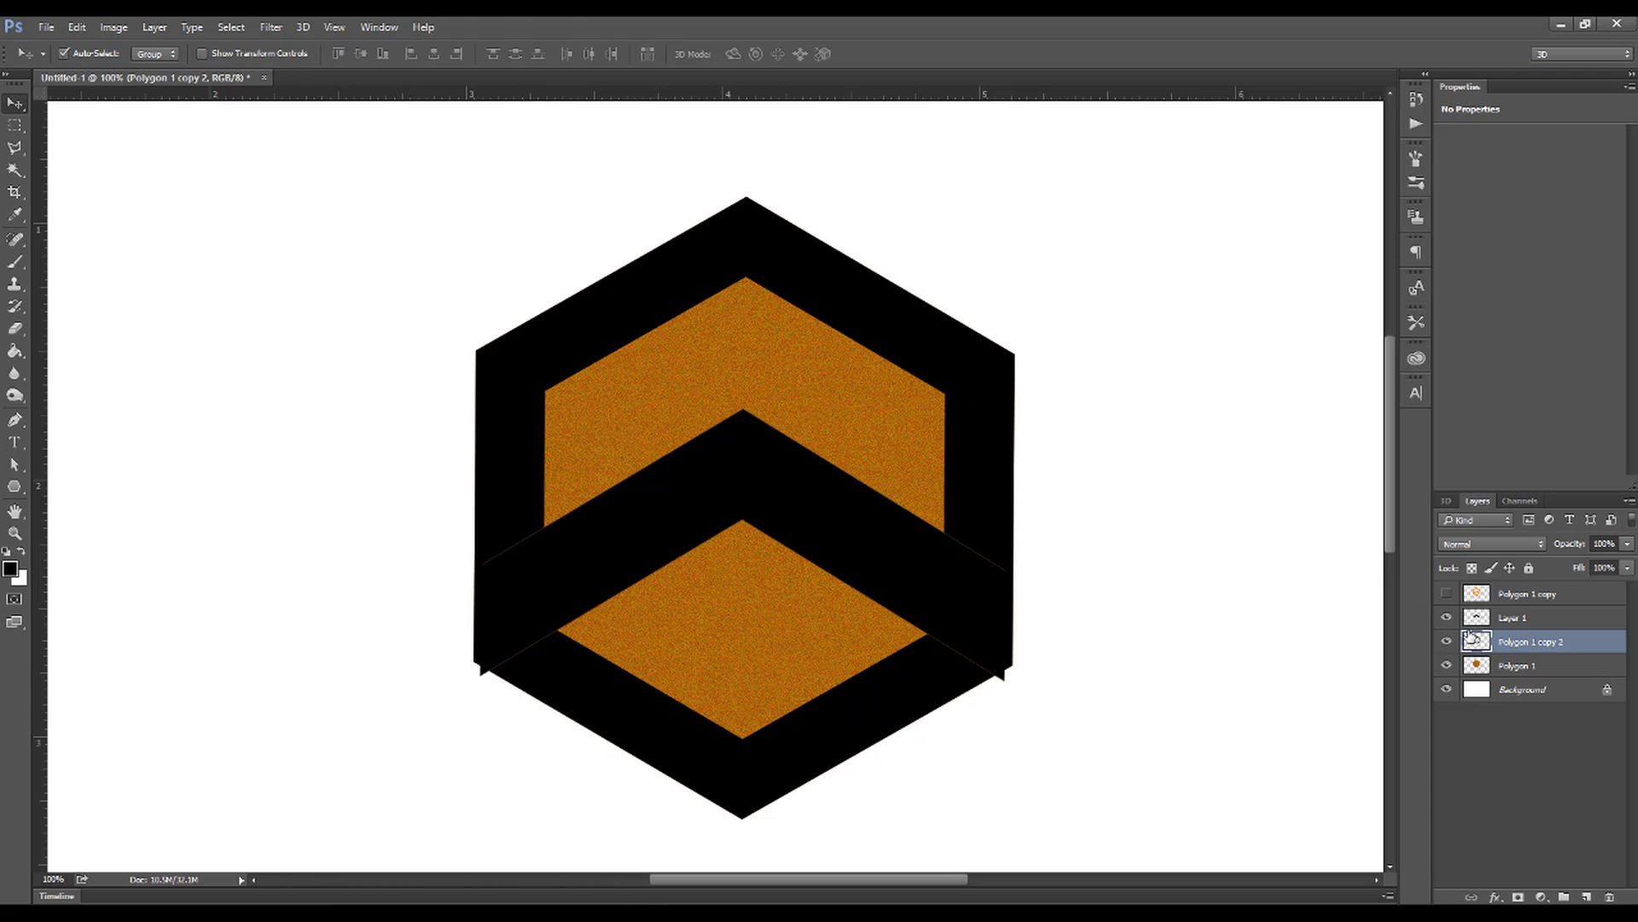
{"action": "left_click", "coordinate": [1447, 594]}
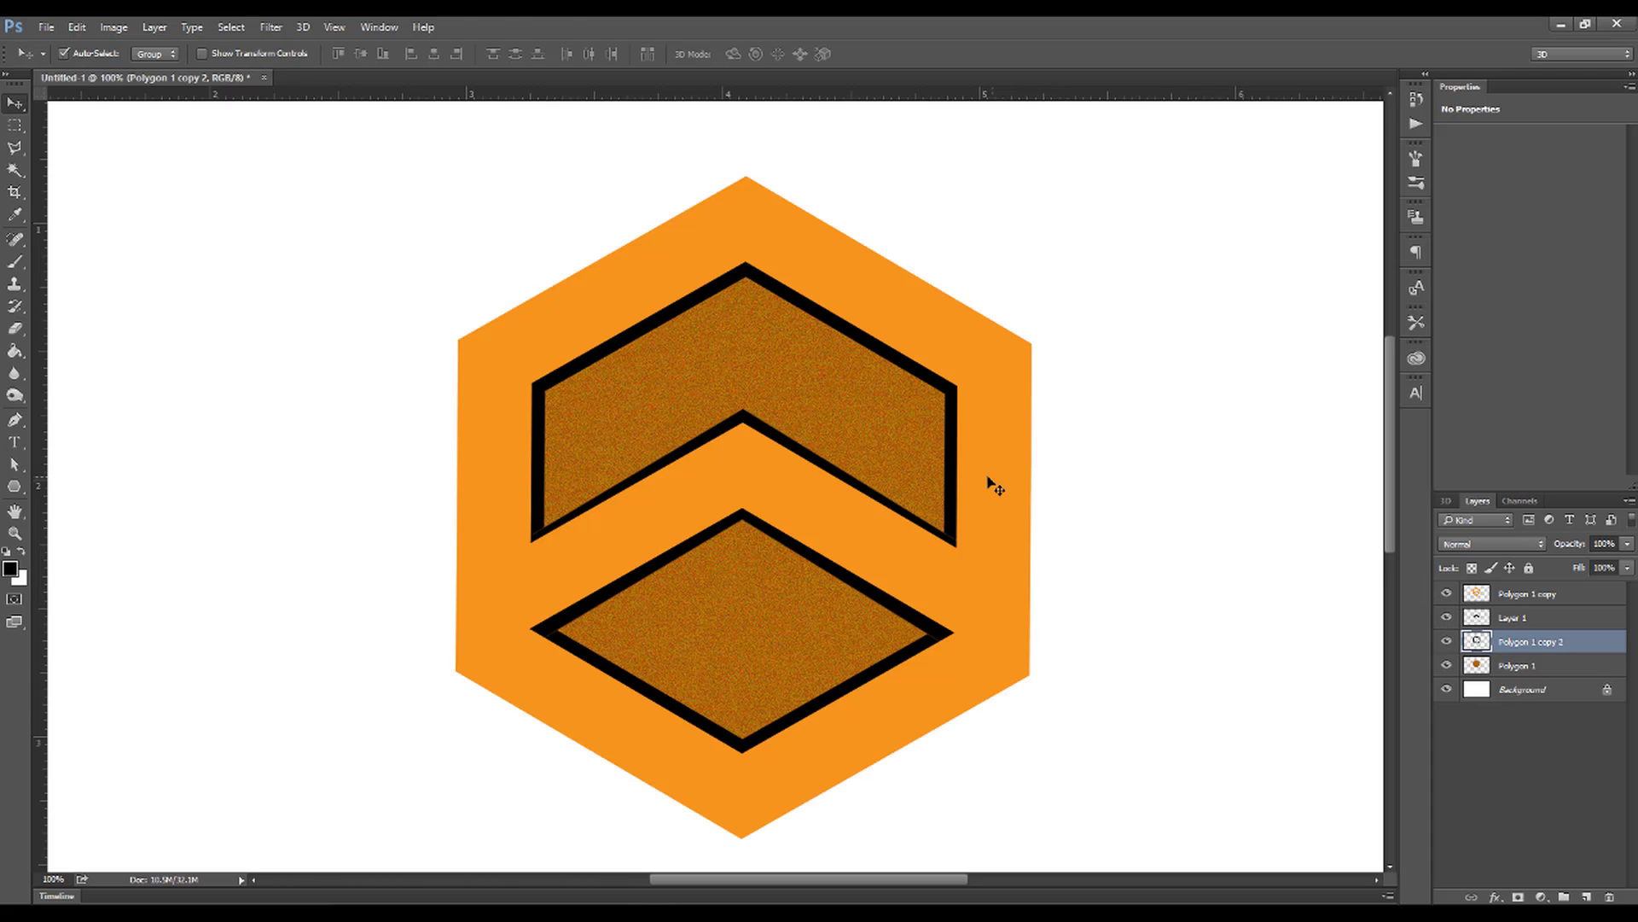
{"action": "left_click", "coordinate": [1537, 623], "text": "ctrl"}
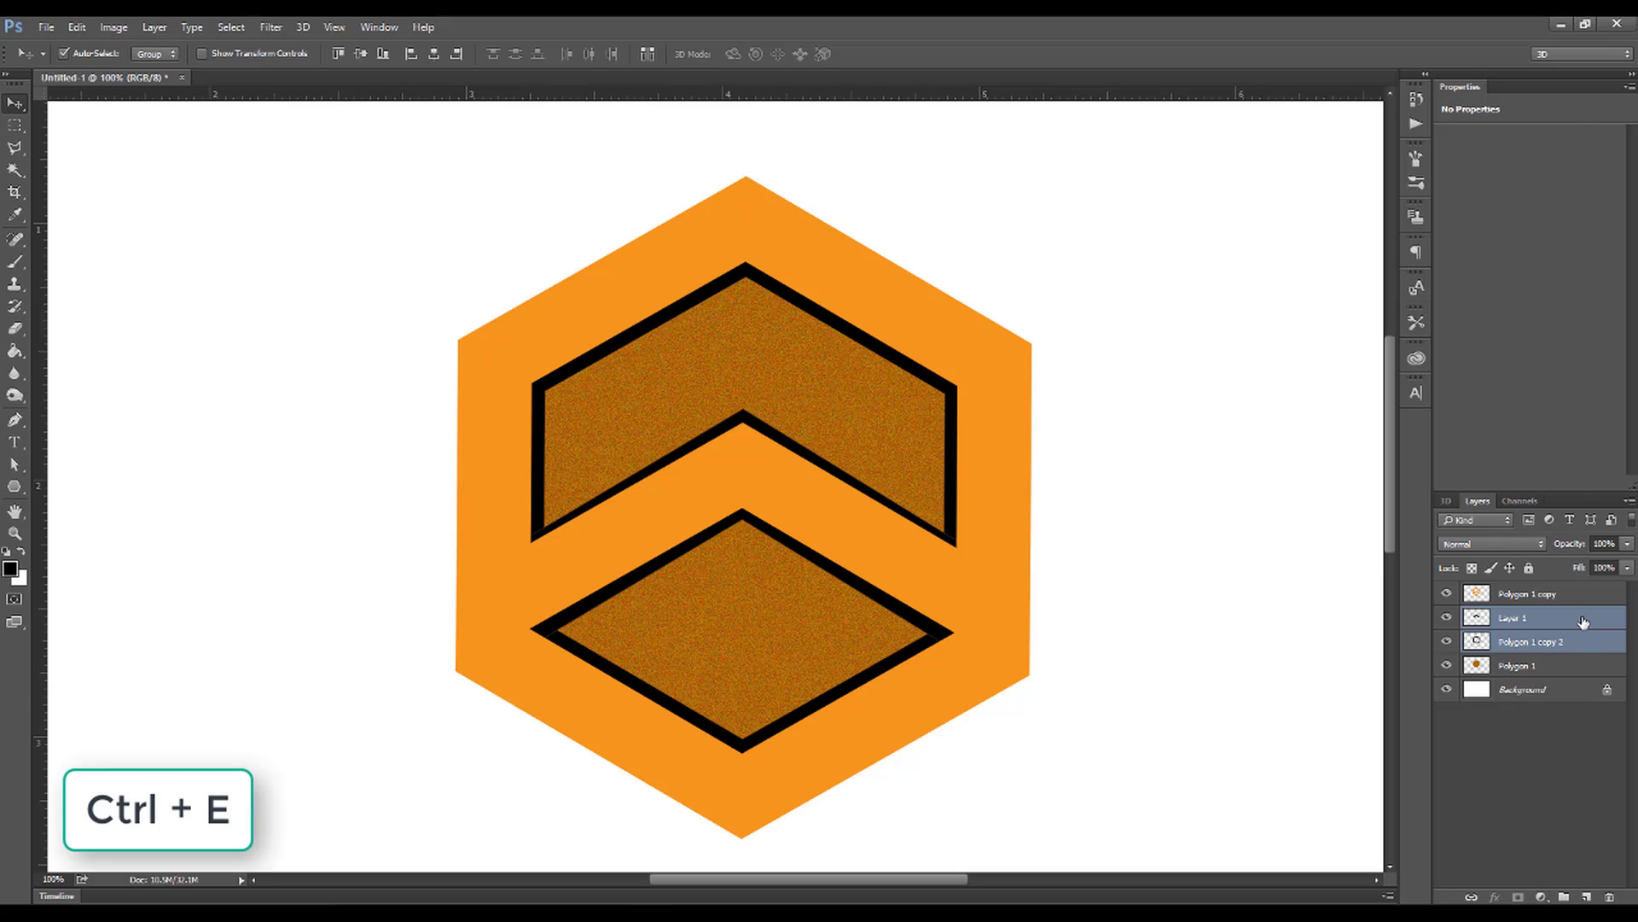
Merge Layer 1 with Polygon 1 copy 2 and apply a 10 px Gaussian Blur.
{"action": "right_click", "coordinate": [1580, 620]}
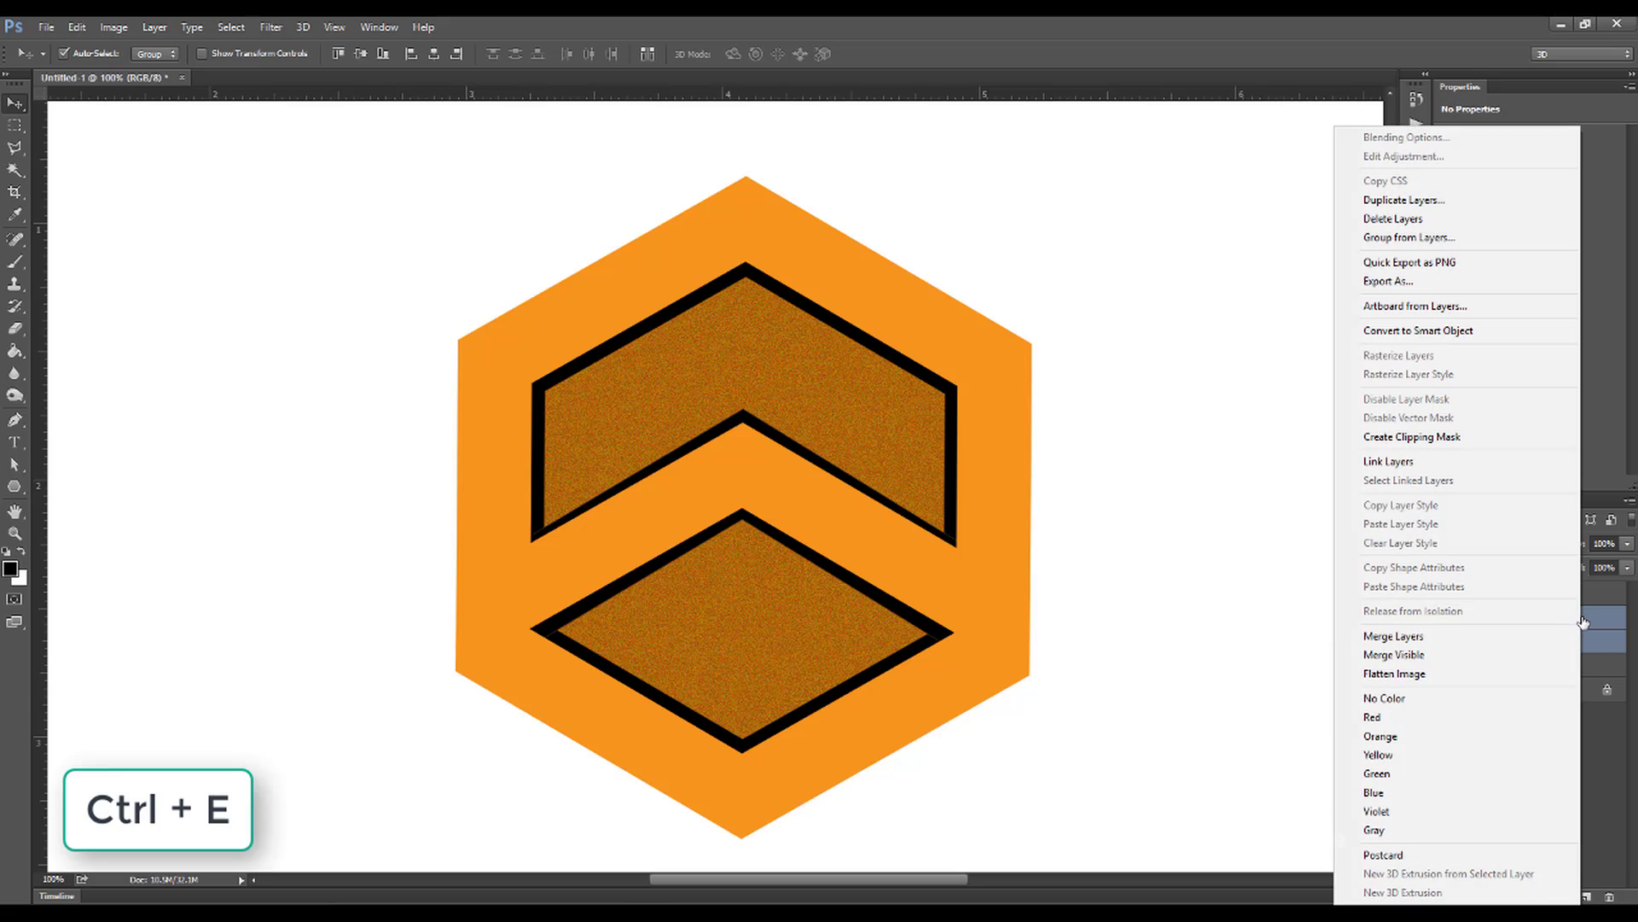
{"action": "left_click", "coordinate": [1476, 640]}
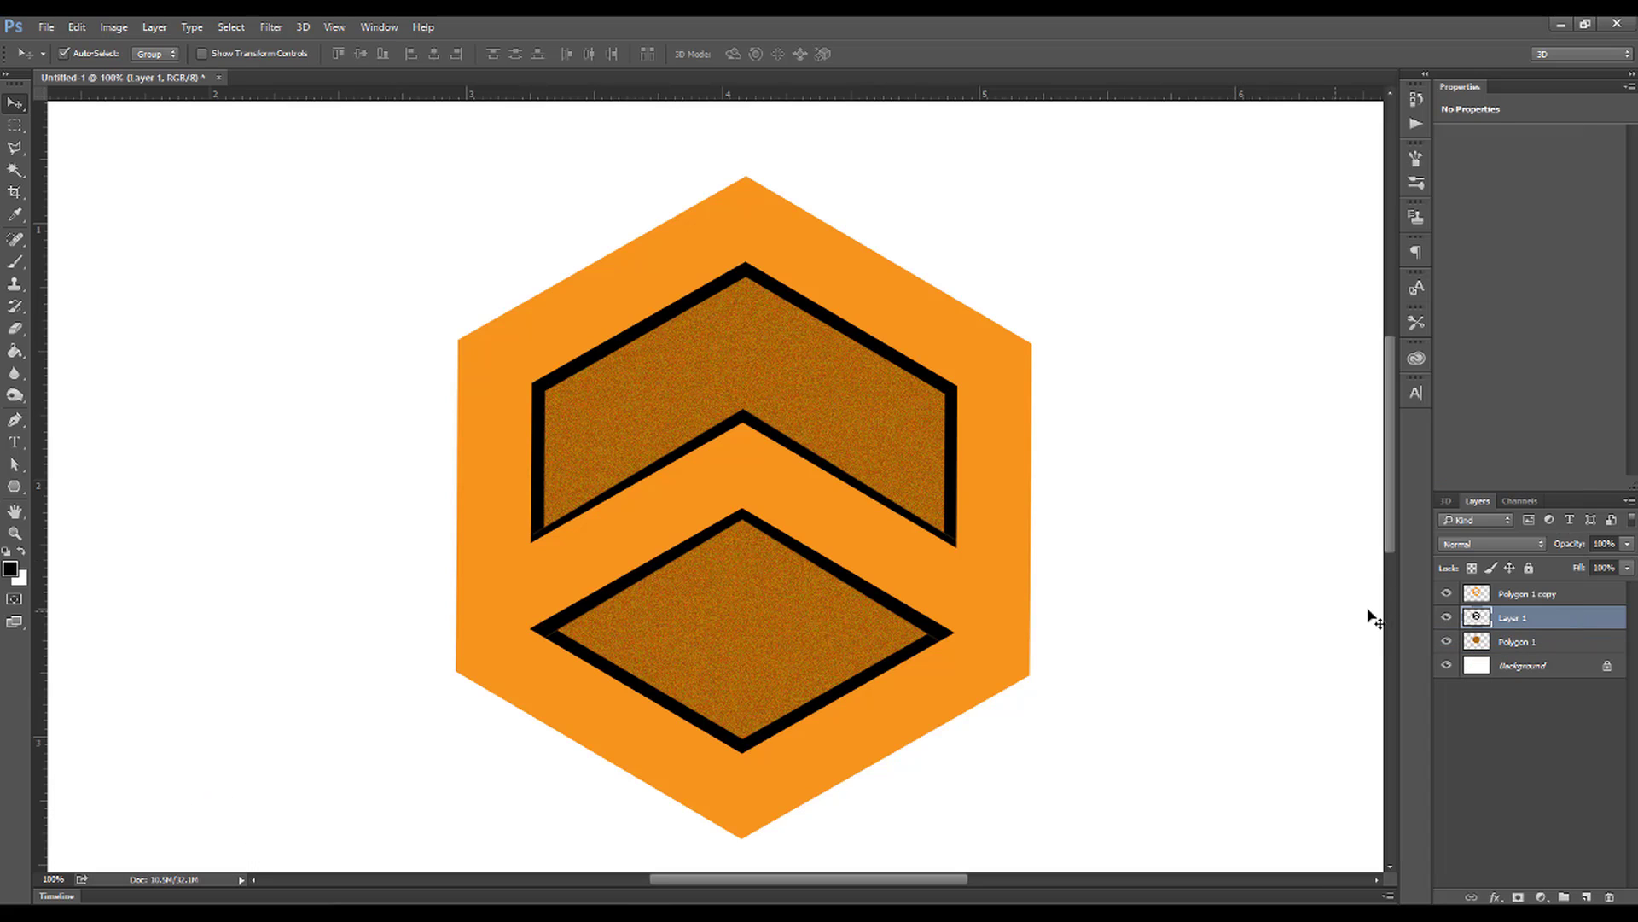
{"action": "left_click", "coordinate": [272, 26]}
{"action": "mouse_move", "coordinate": [371, 215]}
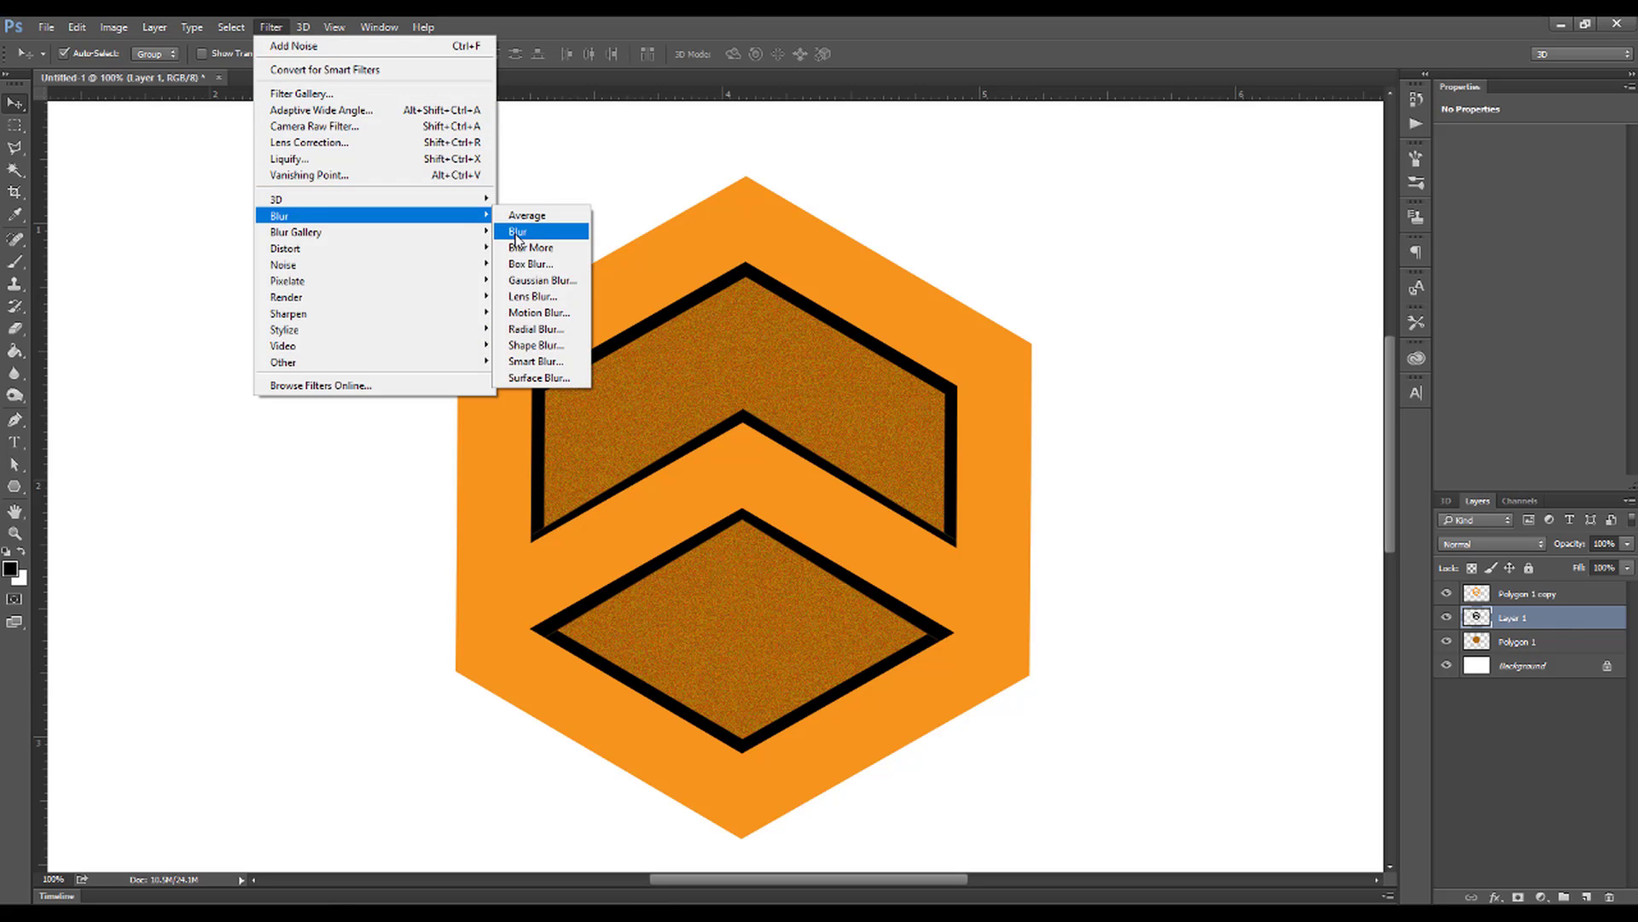
{"action": "left_click", "coordinate": [537, 279]}
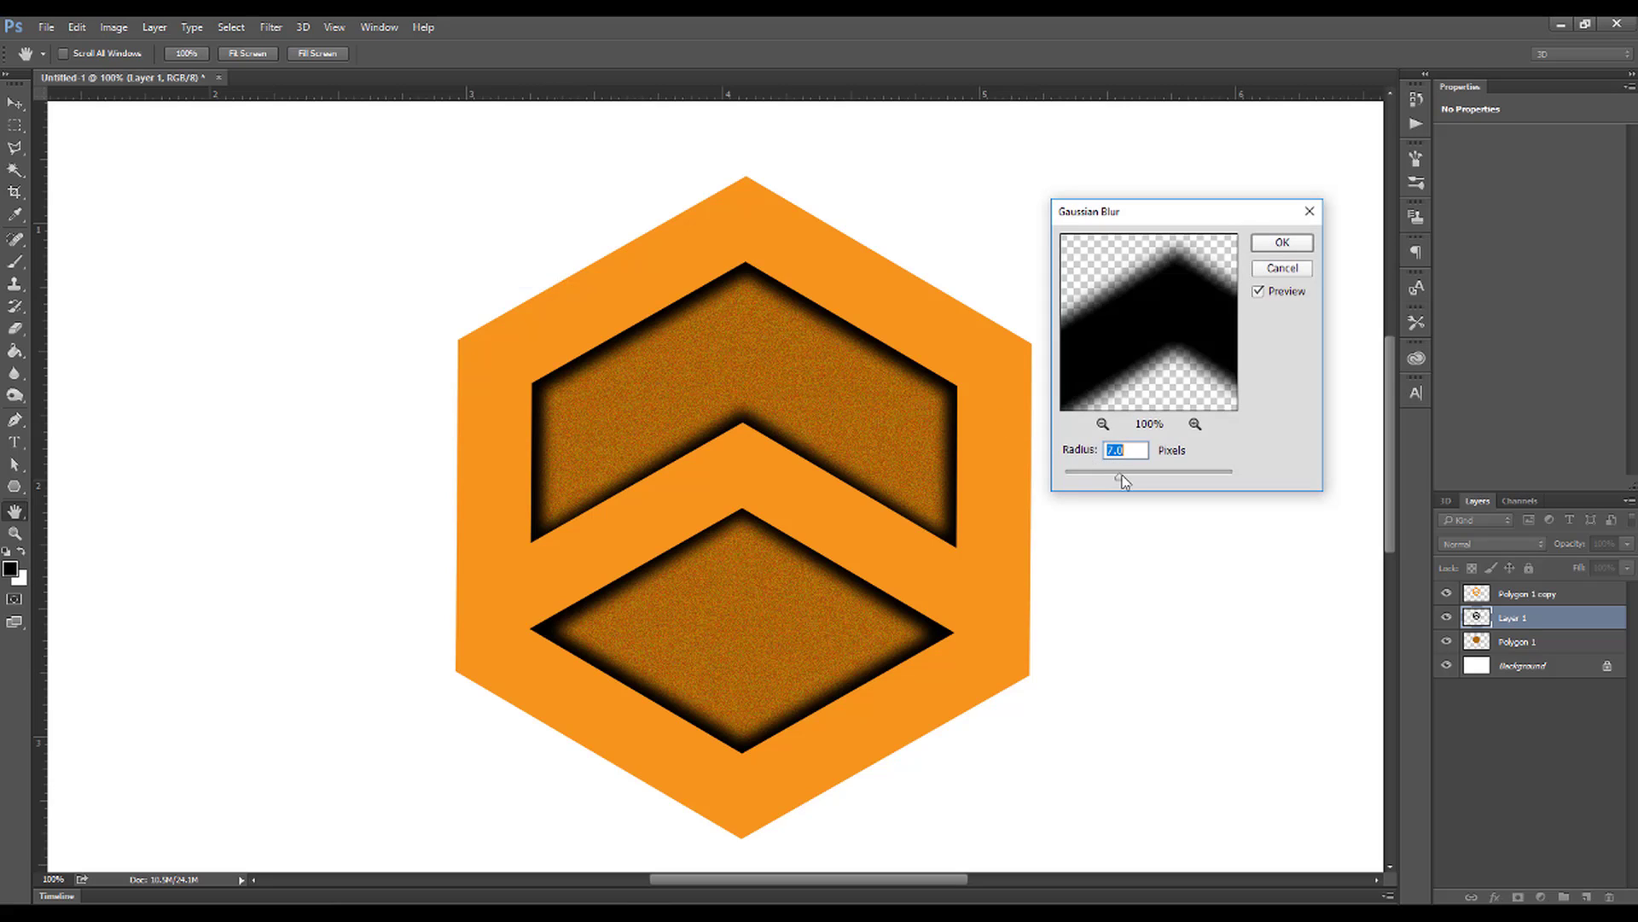
{"action": "left_click_drag", "start_coordinate": [1125, 479], "coordinate": [1133, 479]}
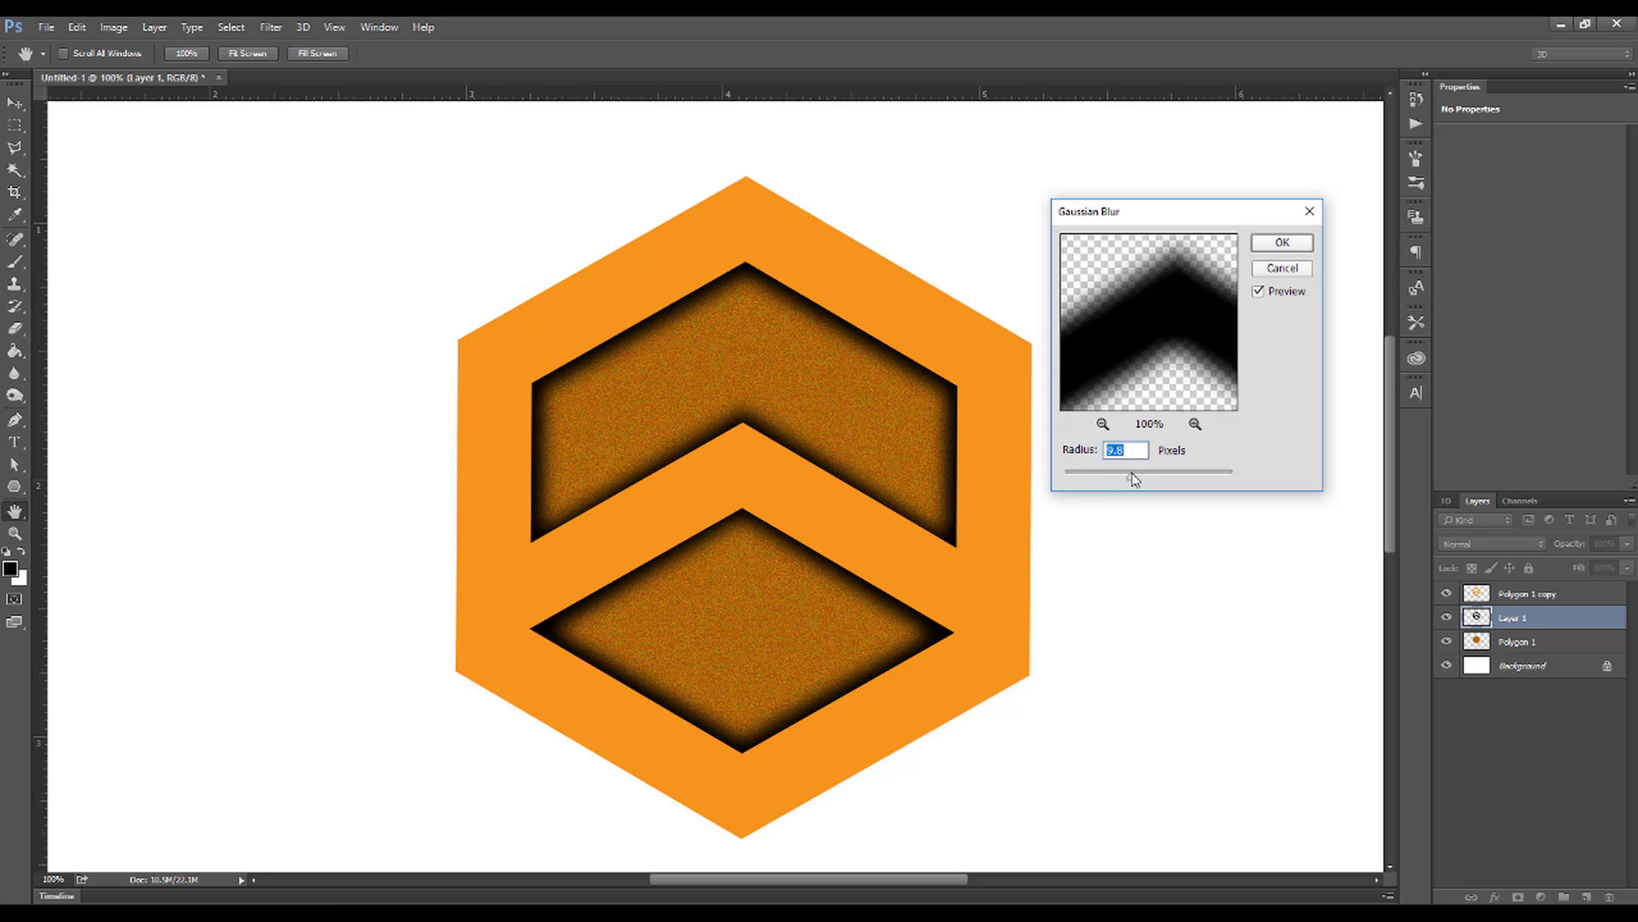
{"action": "left_click_drag", "start_coordinate": [1135, 477], "coordinate": [1132, 477]}
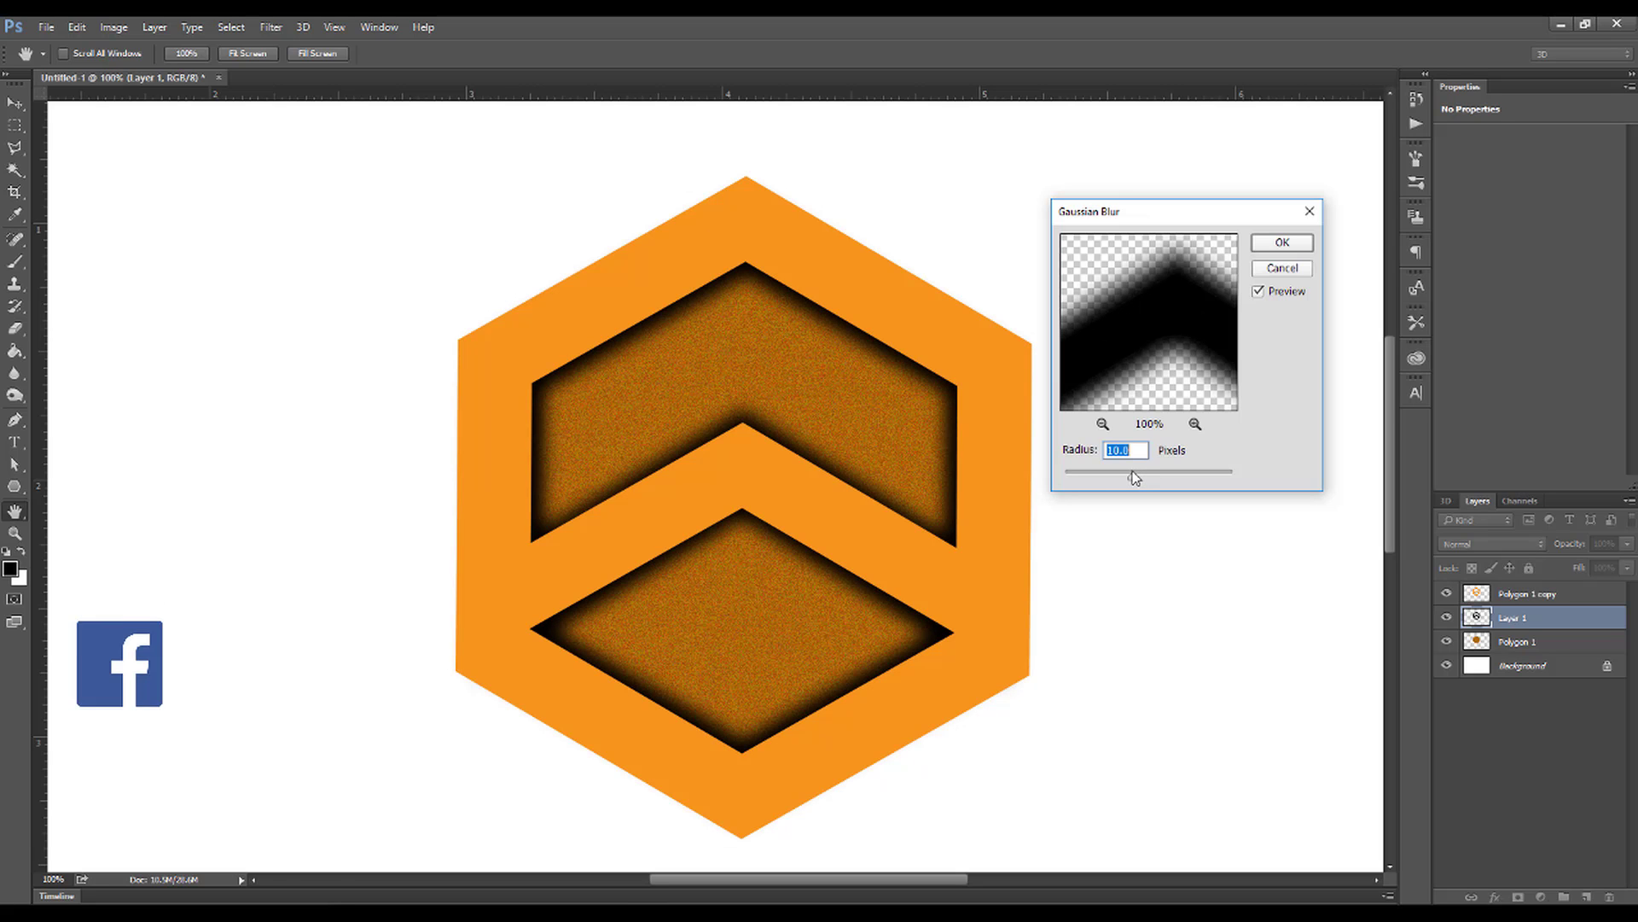
{"action": "left_click", "coordinate": [1282, 242]}
{"action": "key", "text": "v"}
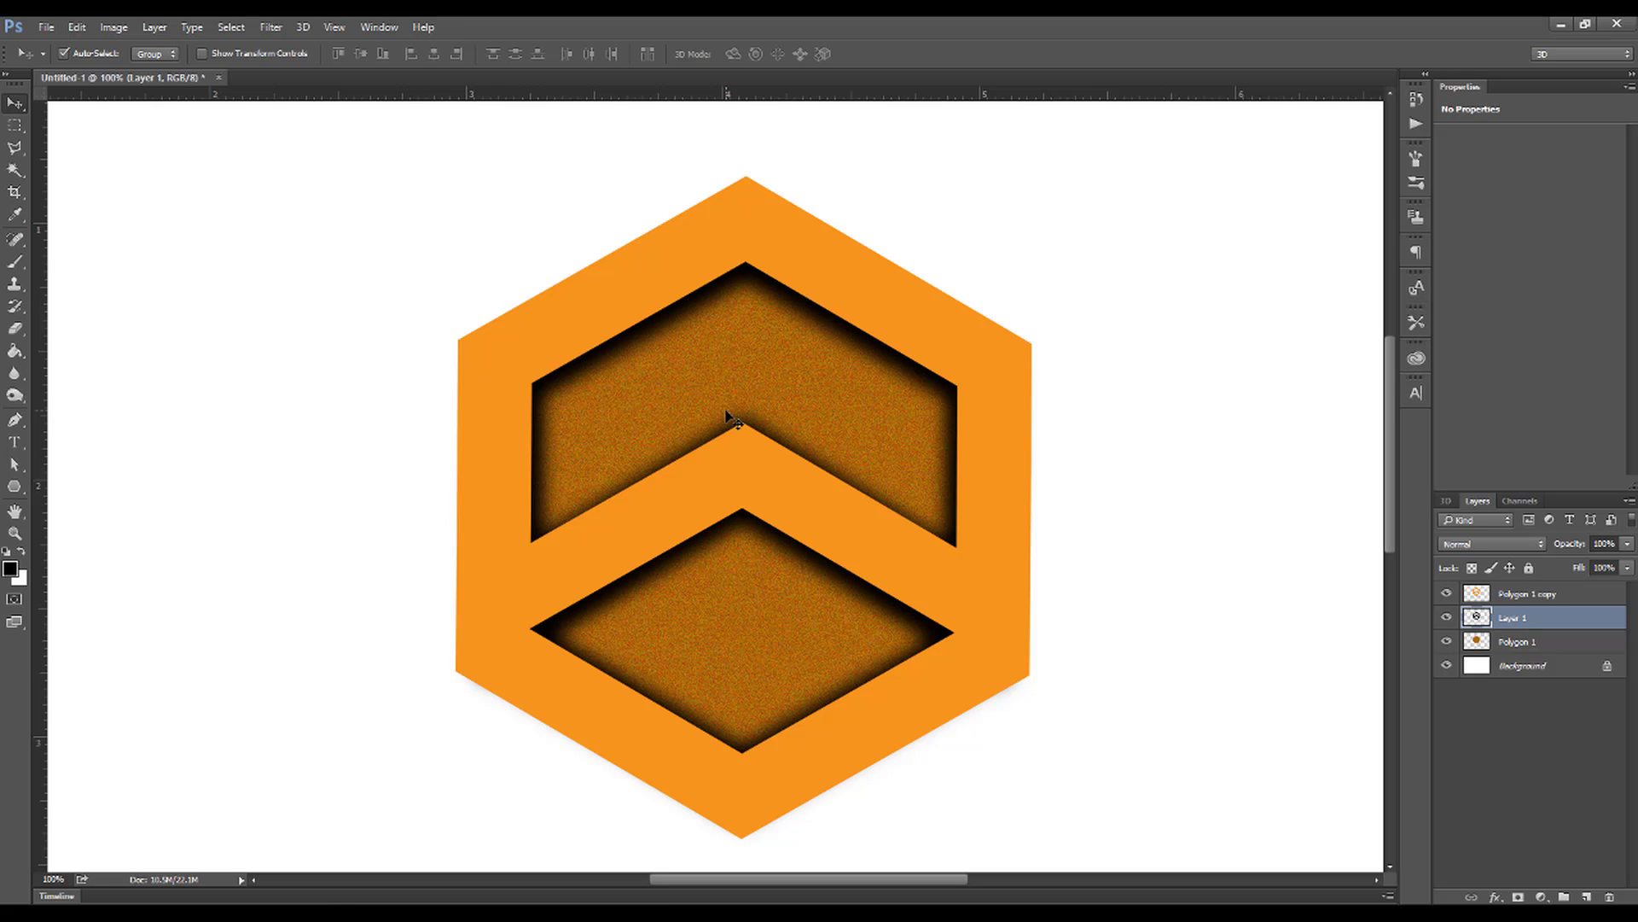
Shrink the blurred shadow layer slightly and shift it up inside the brown faces.
{"action": "key", "text": "ctrl+t"}
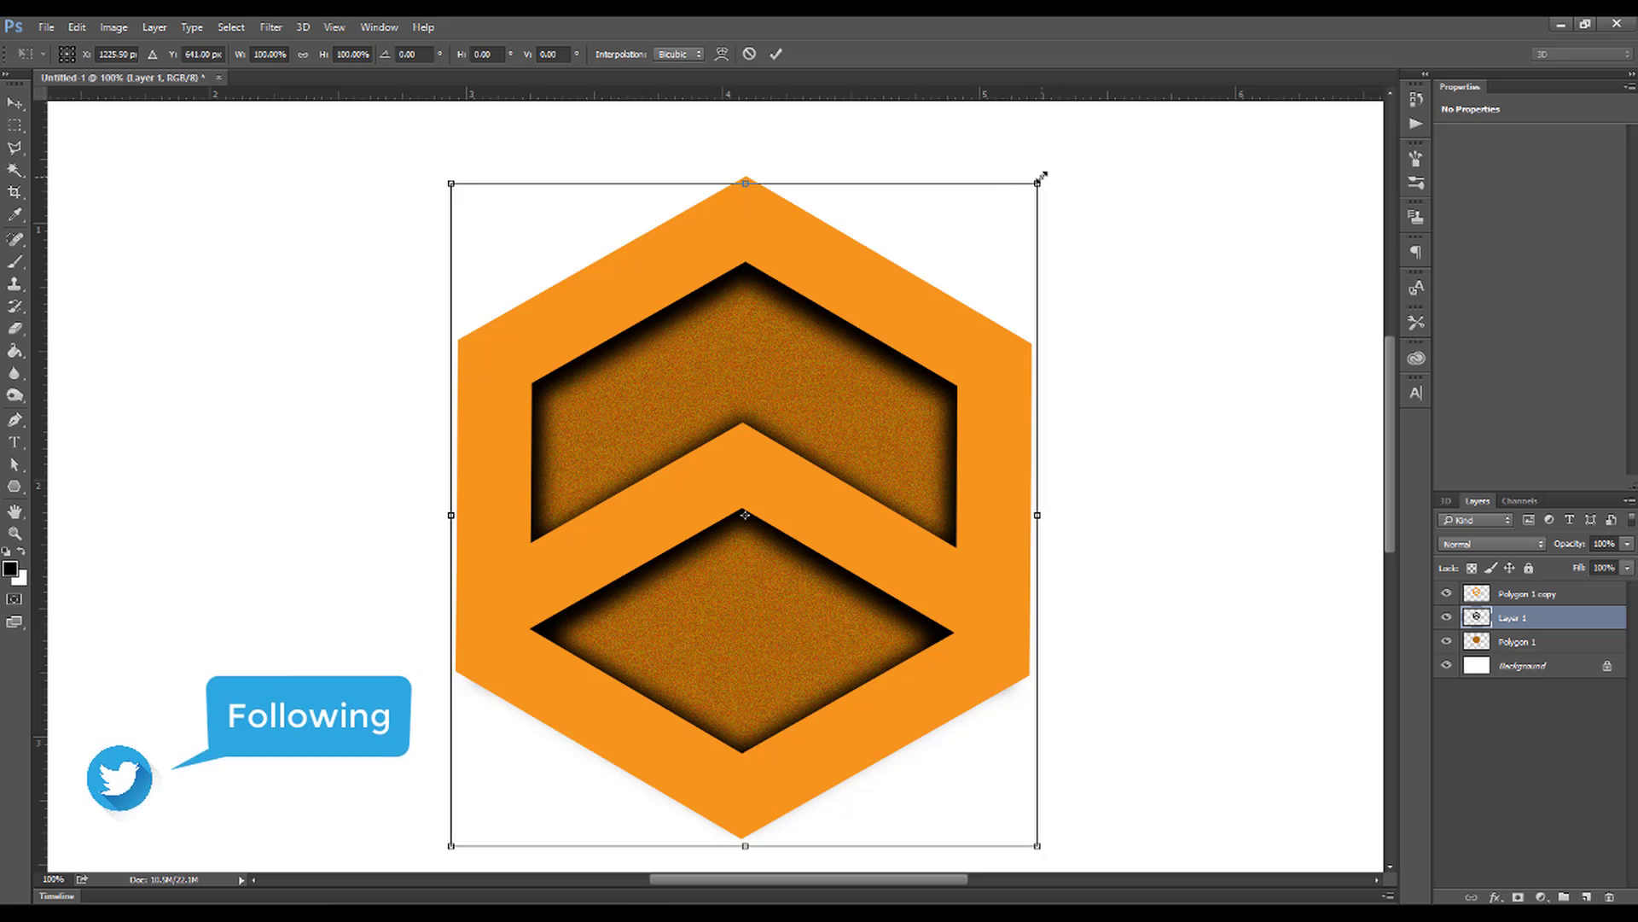
{"action": "left_click_drag", "start_coordinate": [1040, 176], "coordinate": [1012, 200]}
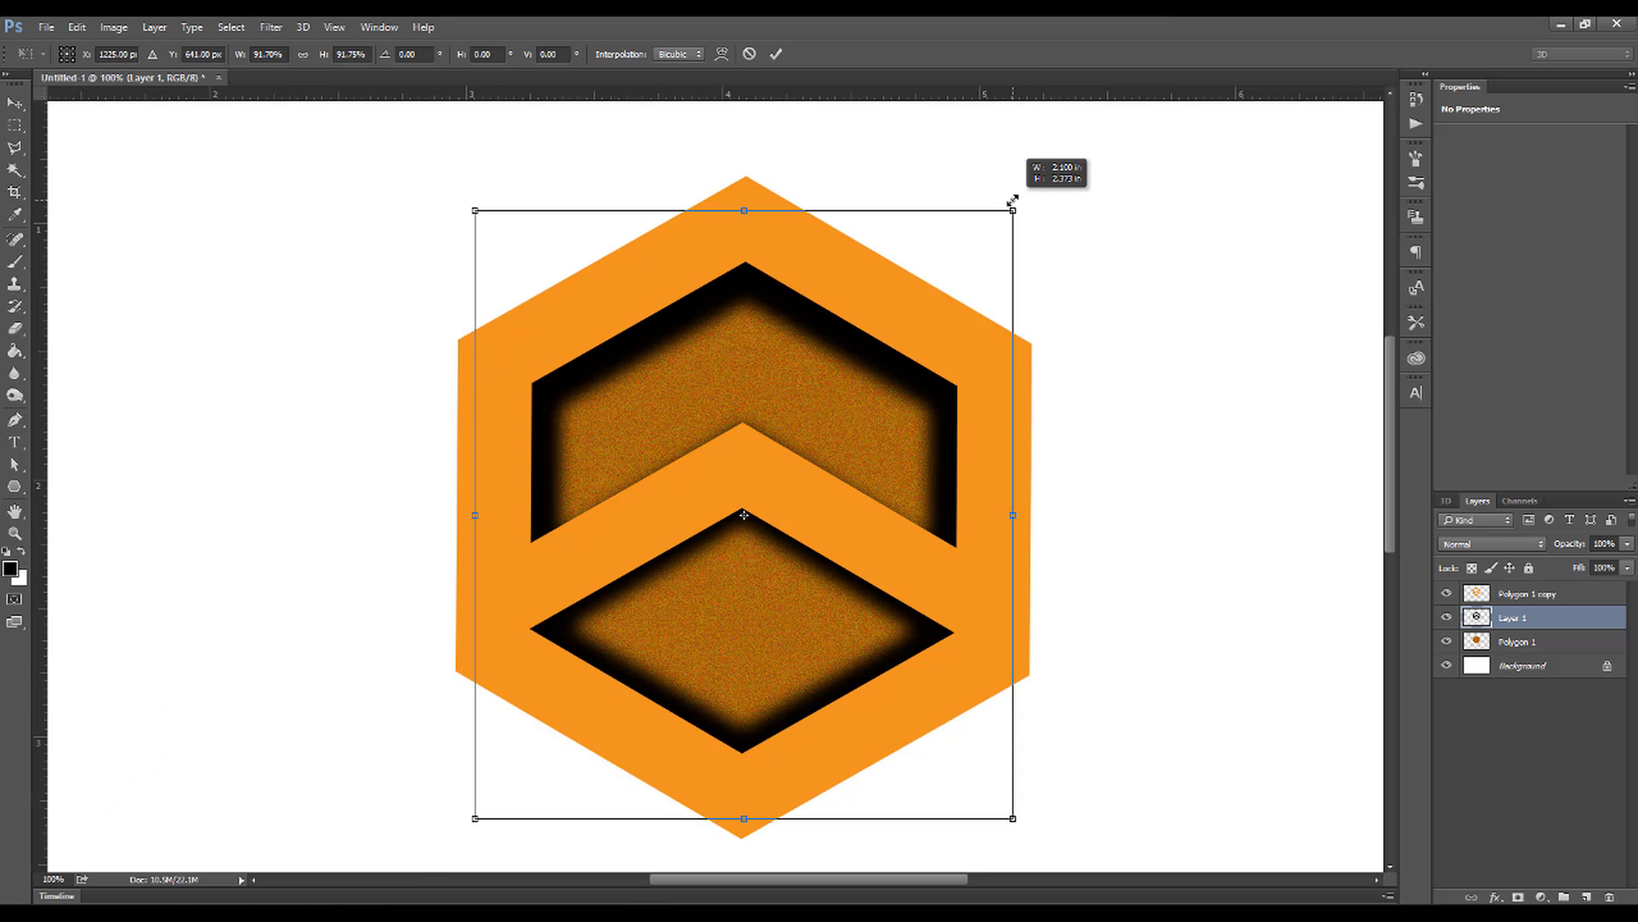
{"action": "left_click_drag", "start_coordinate": [870, 513], "coordinate": [866, 506]}
{"action": "key", "text": "Return"}
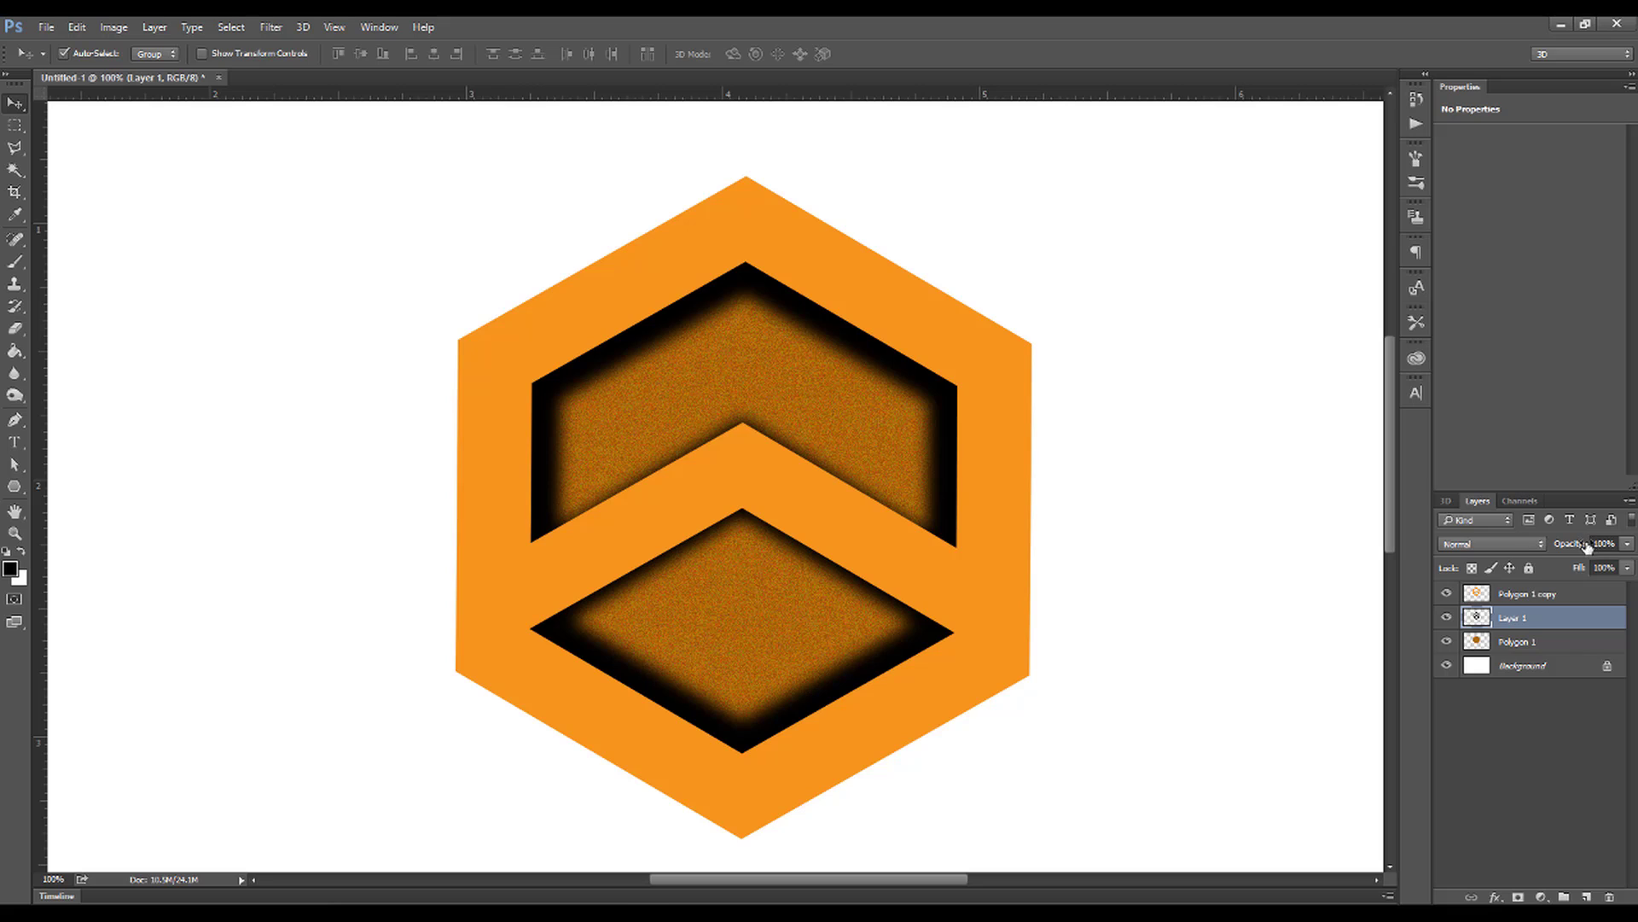
Set Layer 1 opacity to 64% and enlarge the shadow layer slightly.
{"action": "left_click_drag", "start_coordinate": [1583, 544], "coordinate": [1558, 543]}
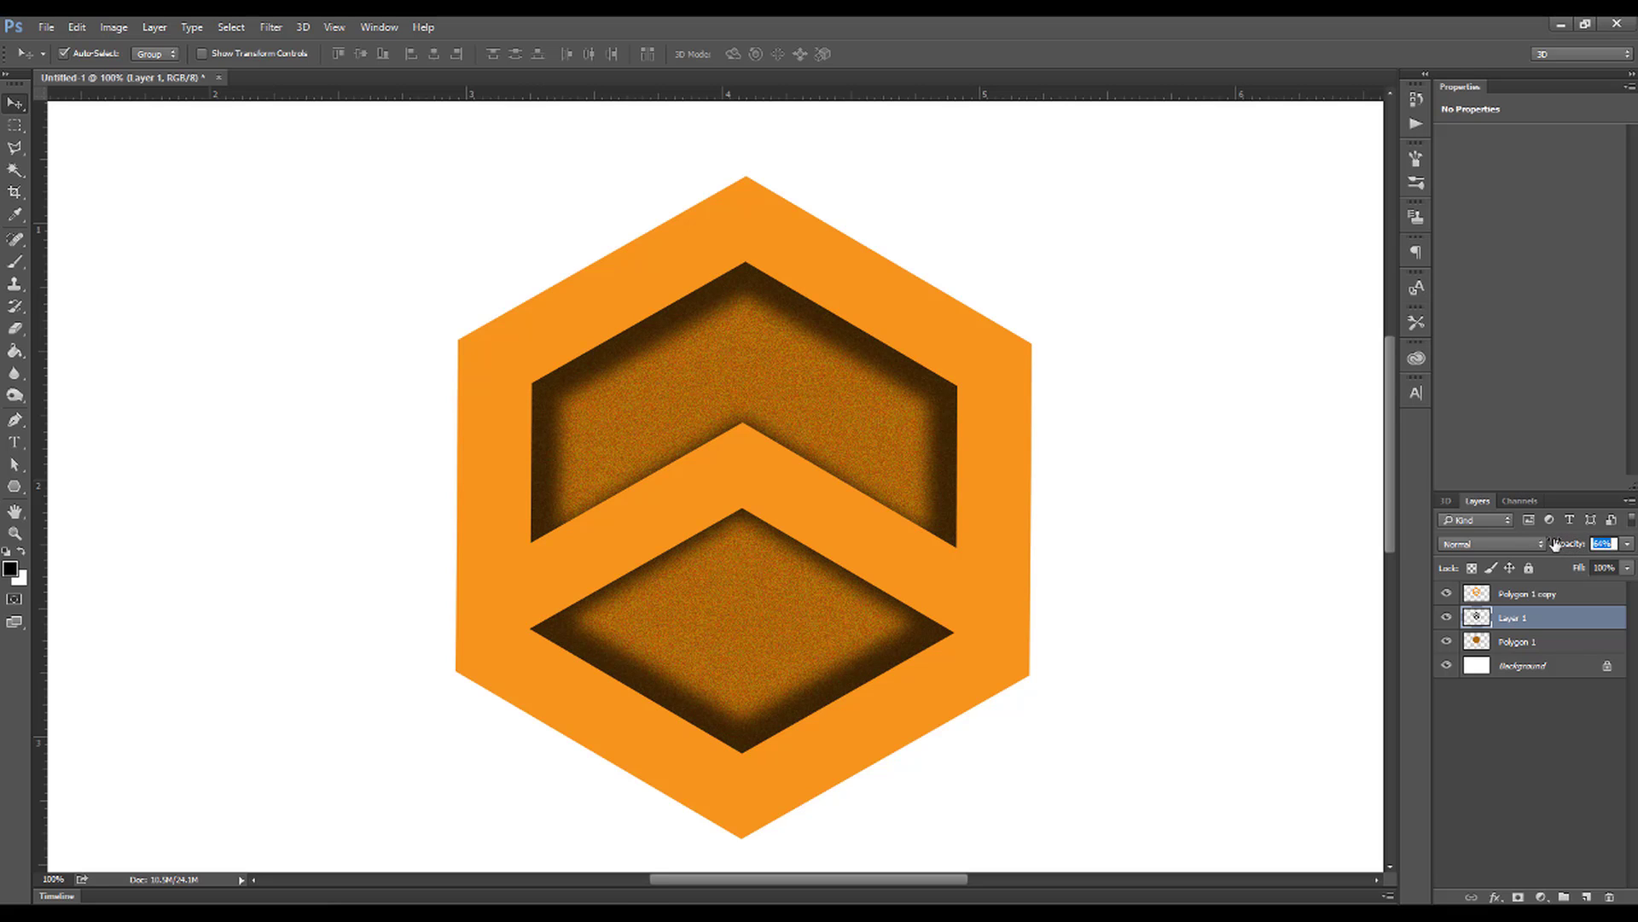
{"action": "key", "text": "Return"}
{"action": "key", "text": "ctrl+t"}
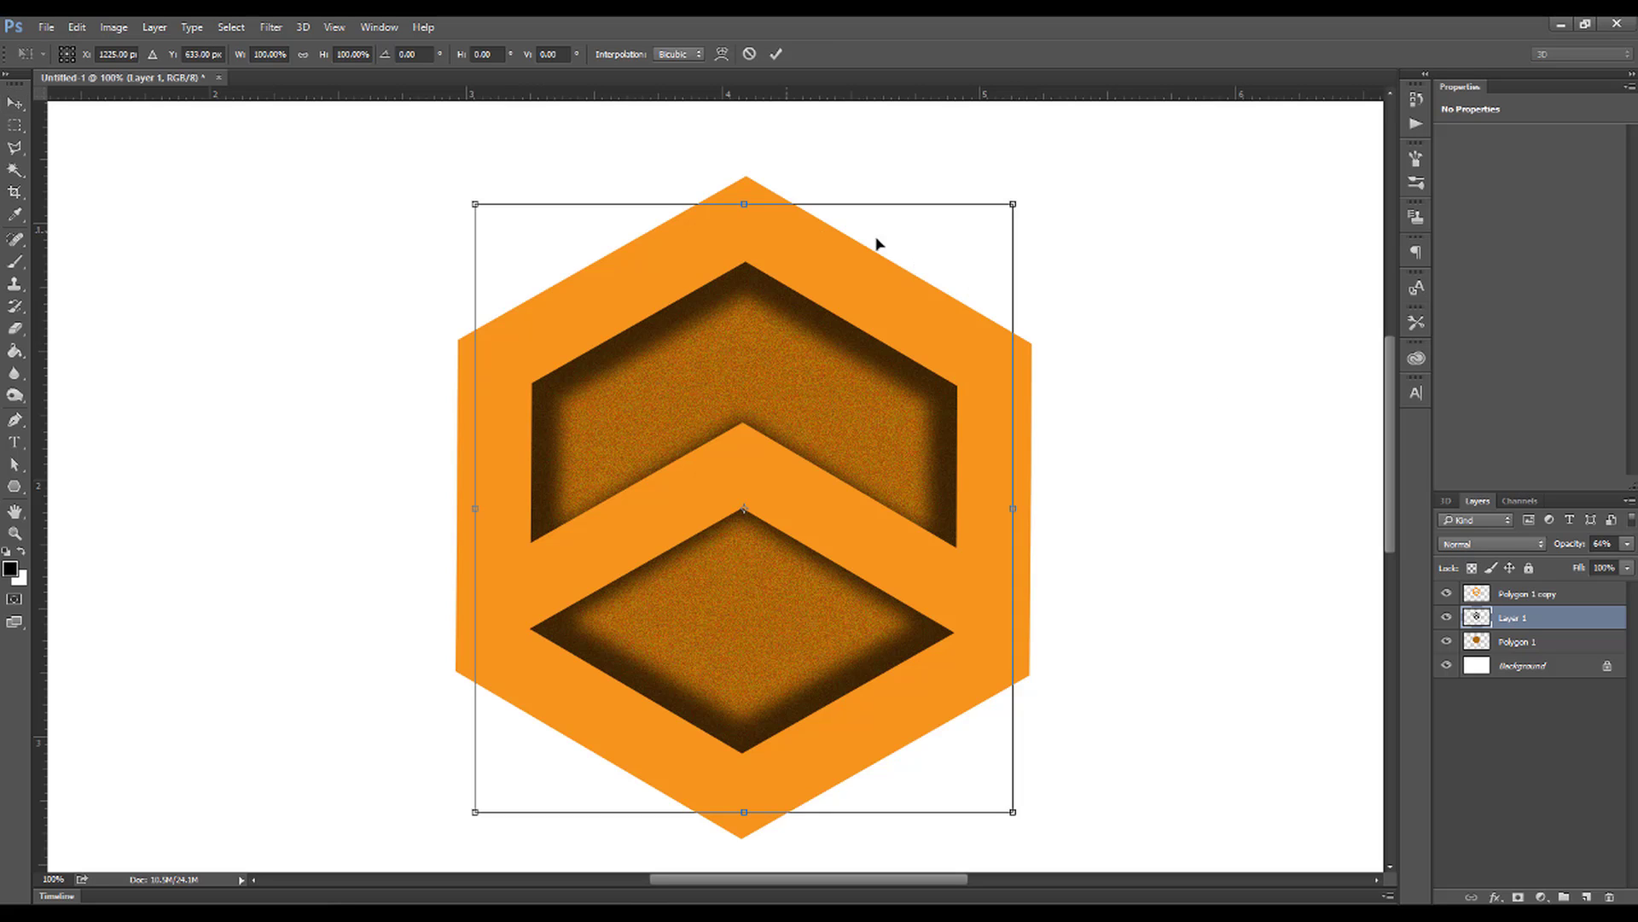
{"action": "left_click_drag", "start_coordinate": [1013, 204], "coordinate": [1025, 190]}
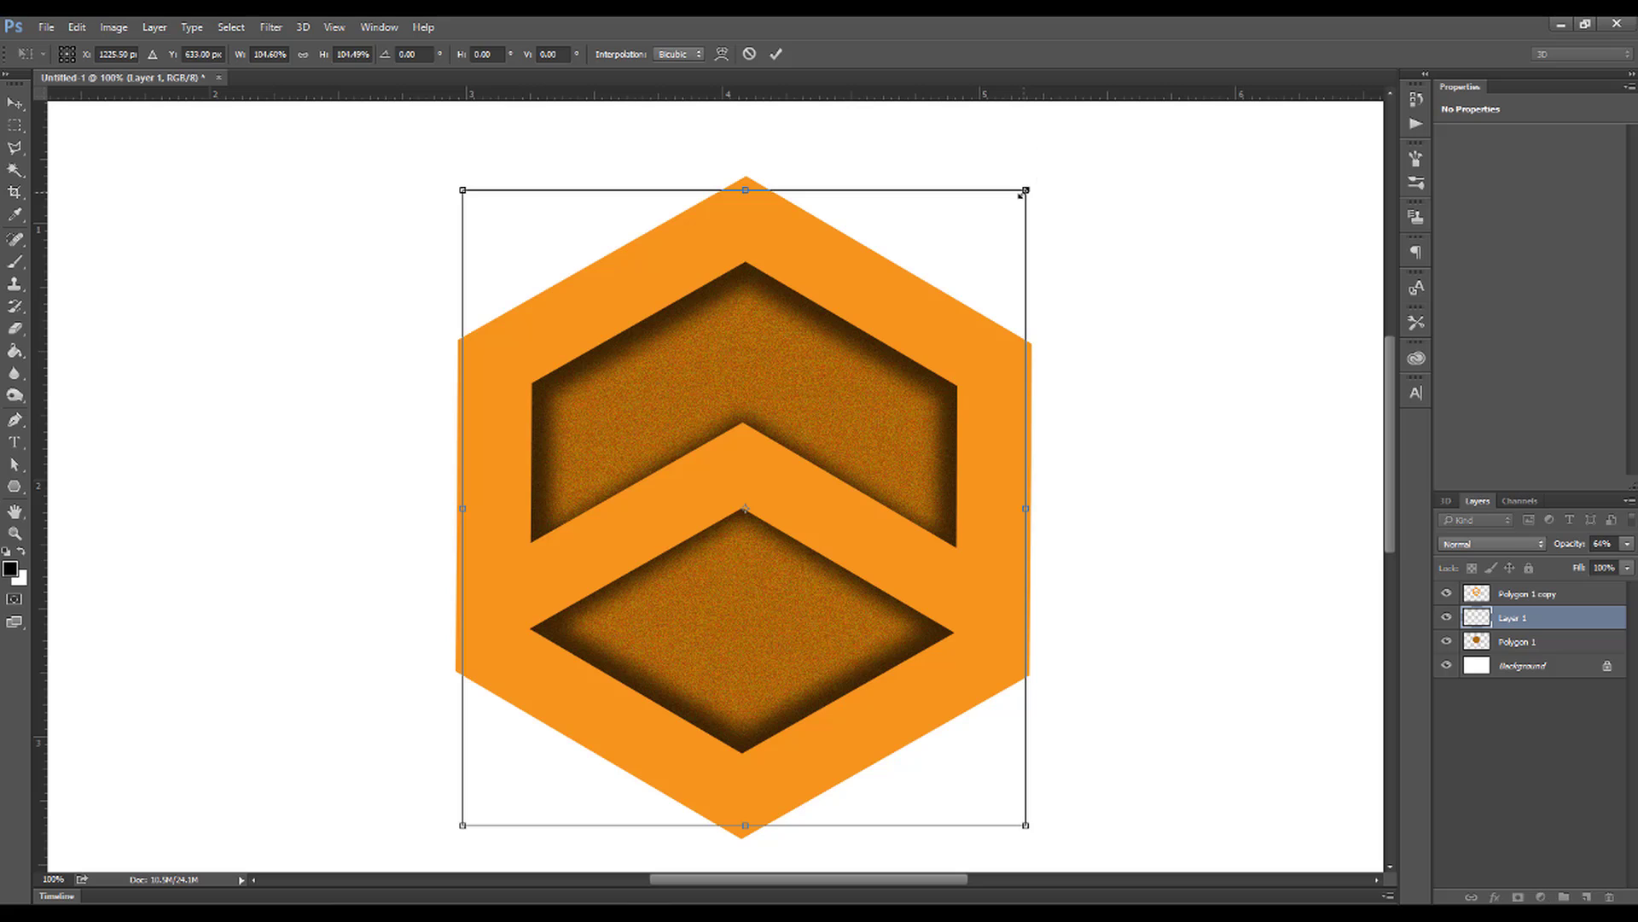
{"action": "key", "text": "Return"}
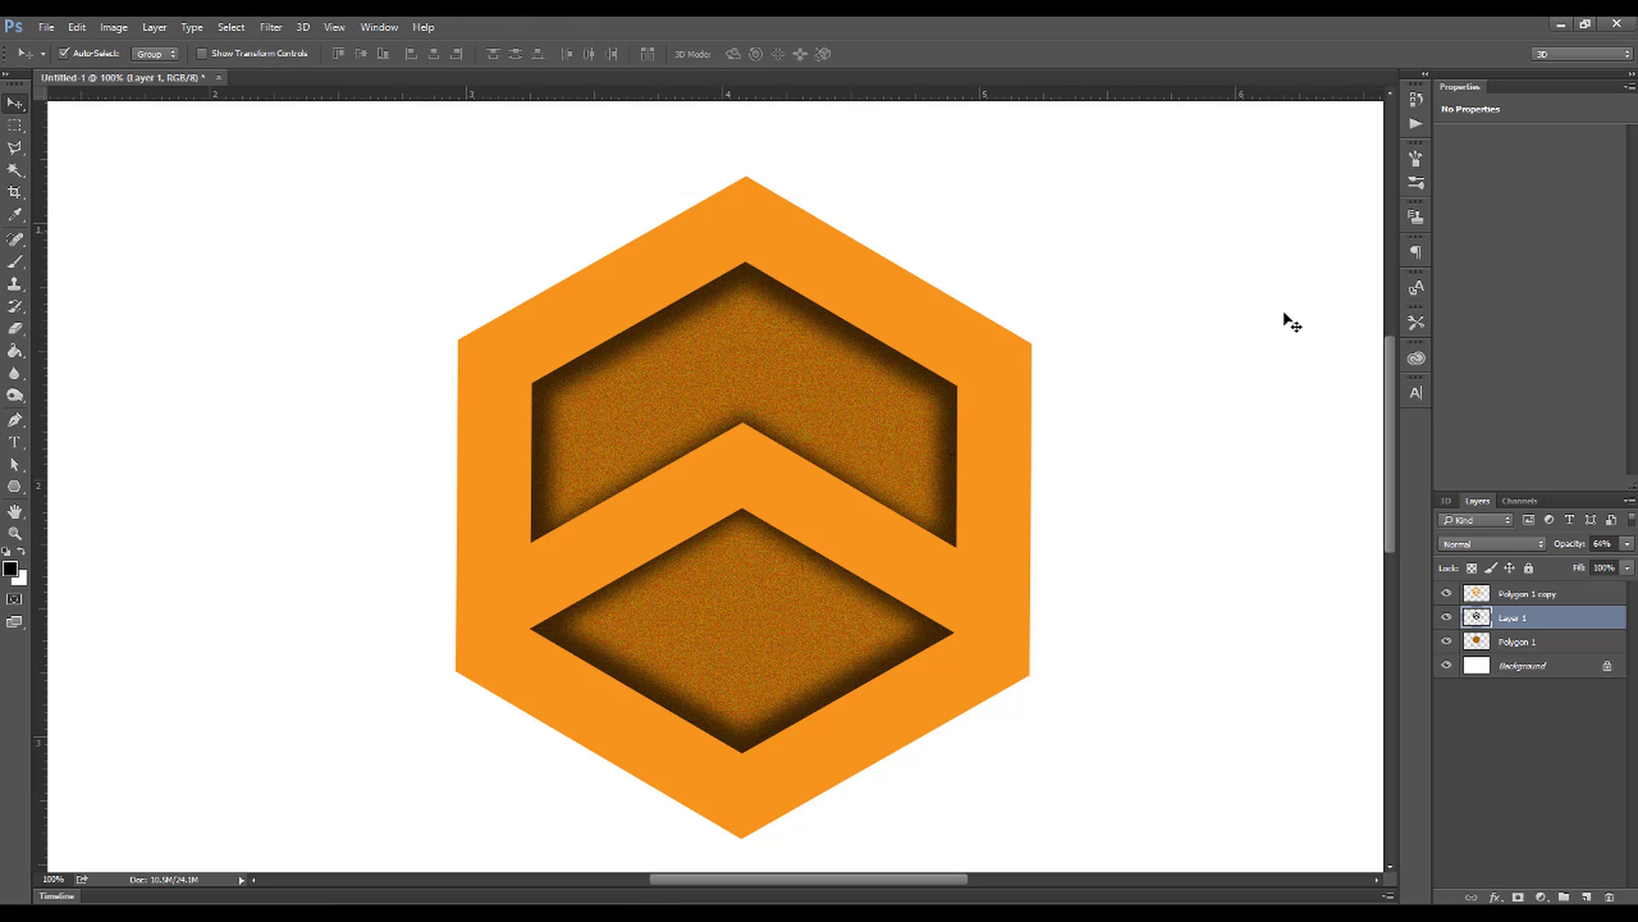
{"action": "left_click", "coordinate": [1536, 599]}
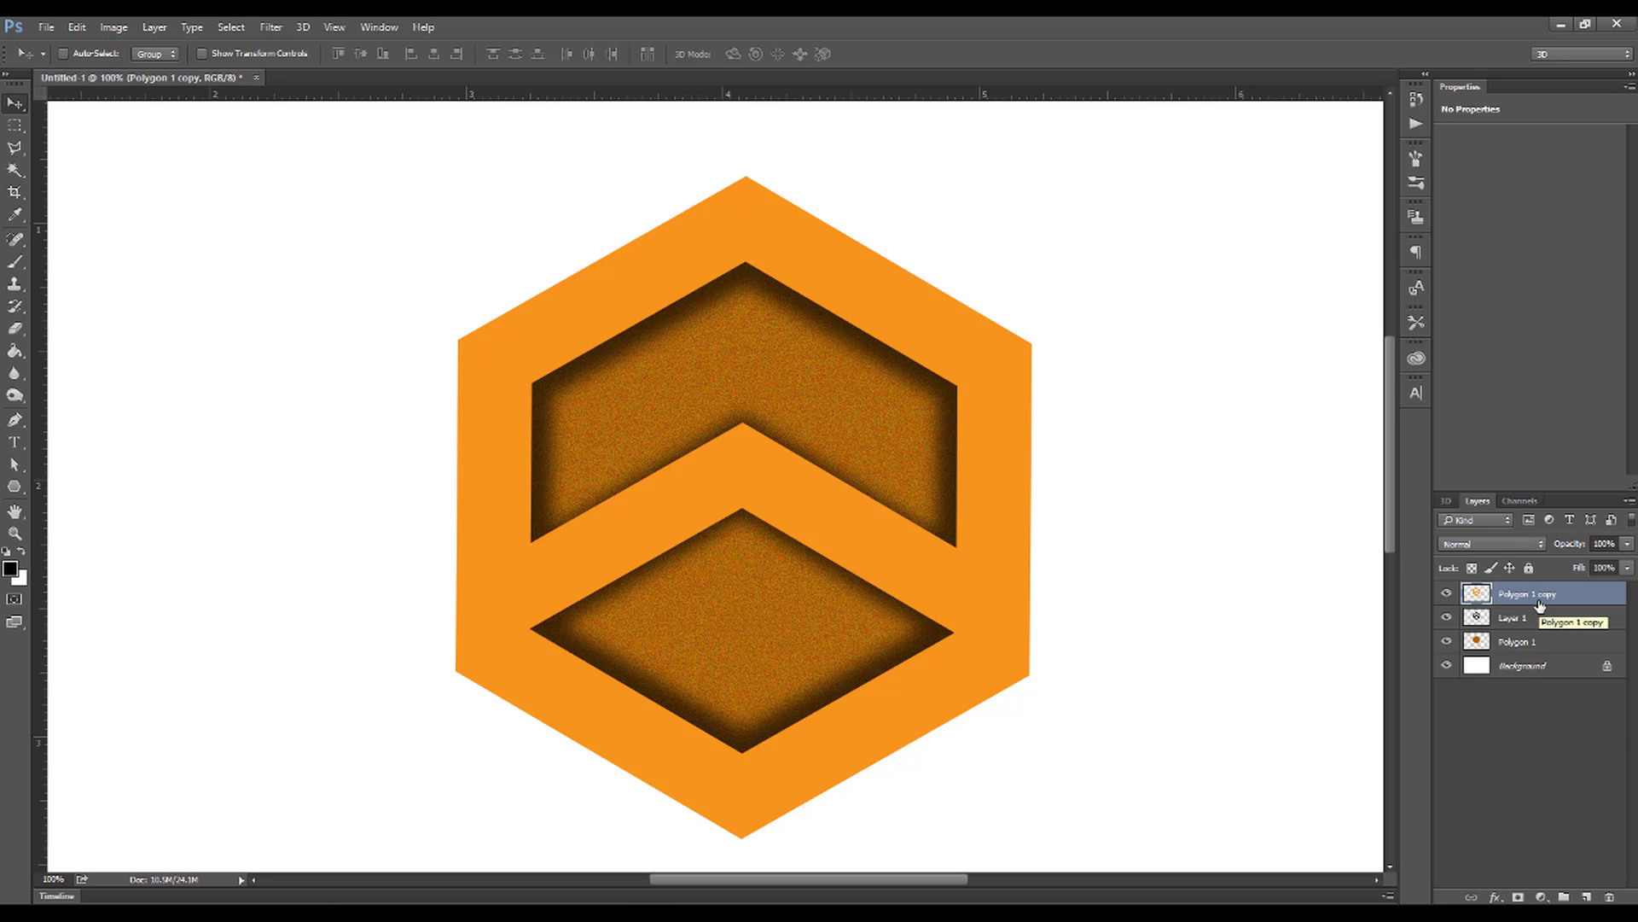
Duplicate Polygon 1 copy and add Bevel & Emboss plus a Gradient Overlay.
{"action": "key", "text": "ctrl+j"}
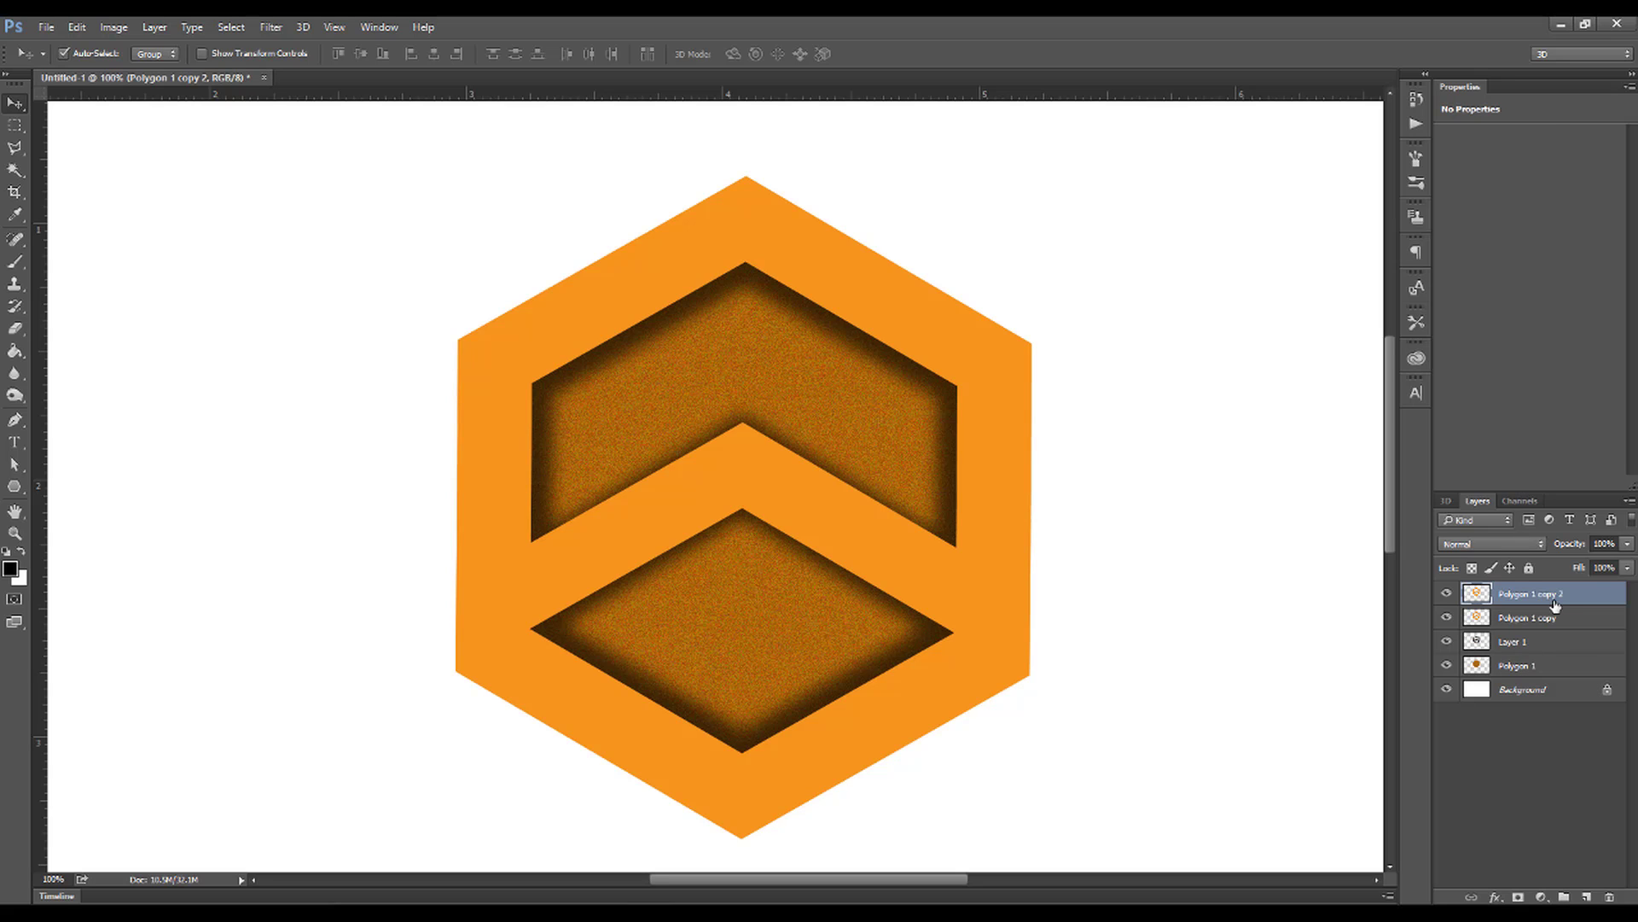
{"action": "right_click", "coordinate": [1558, 606]}
{"action": "left_click", "coordinate": [1430, 139]}
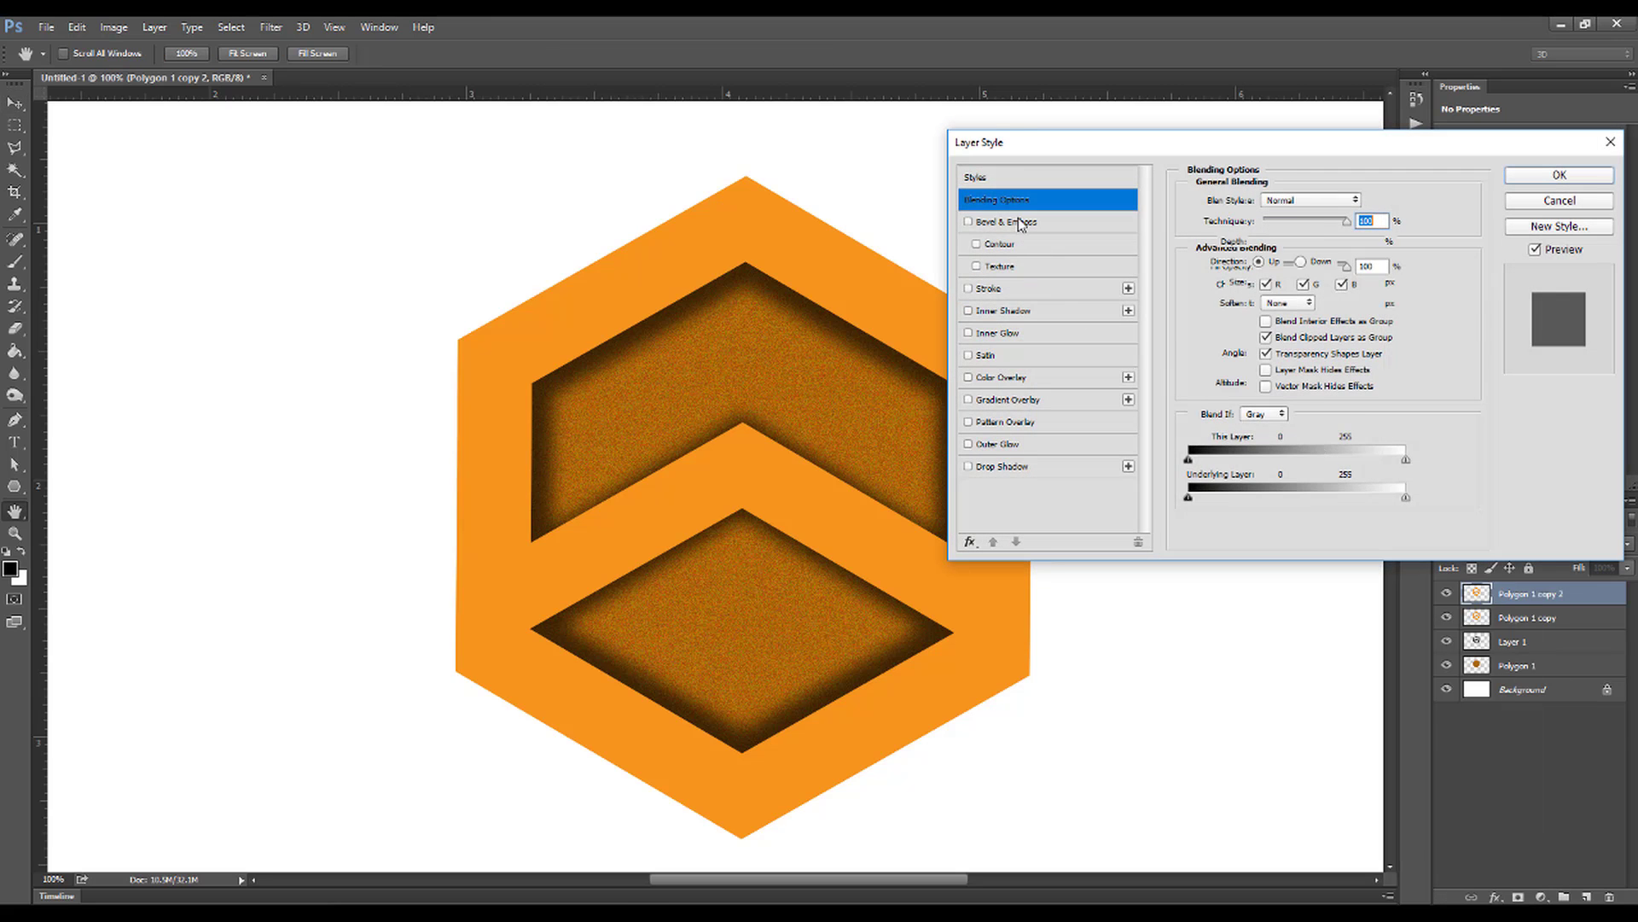
{"action": "left_click", "coordinate": [1021, 222]}
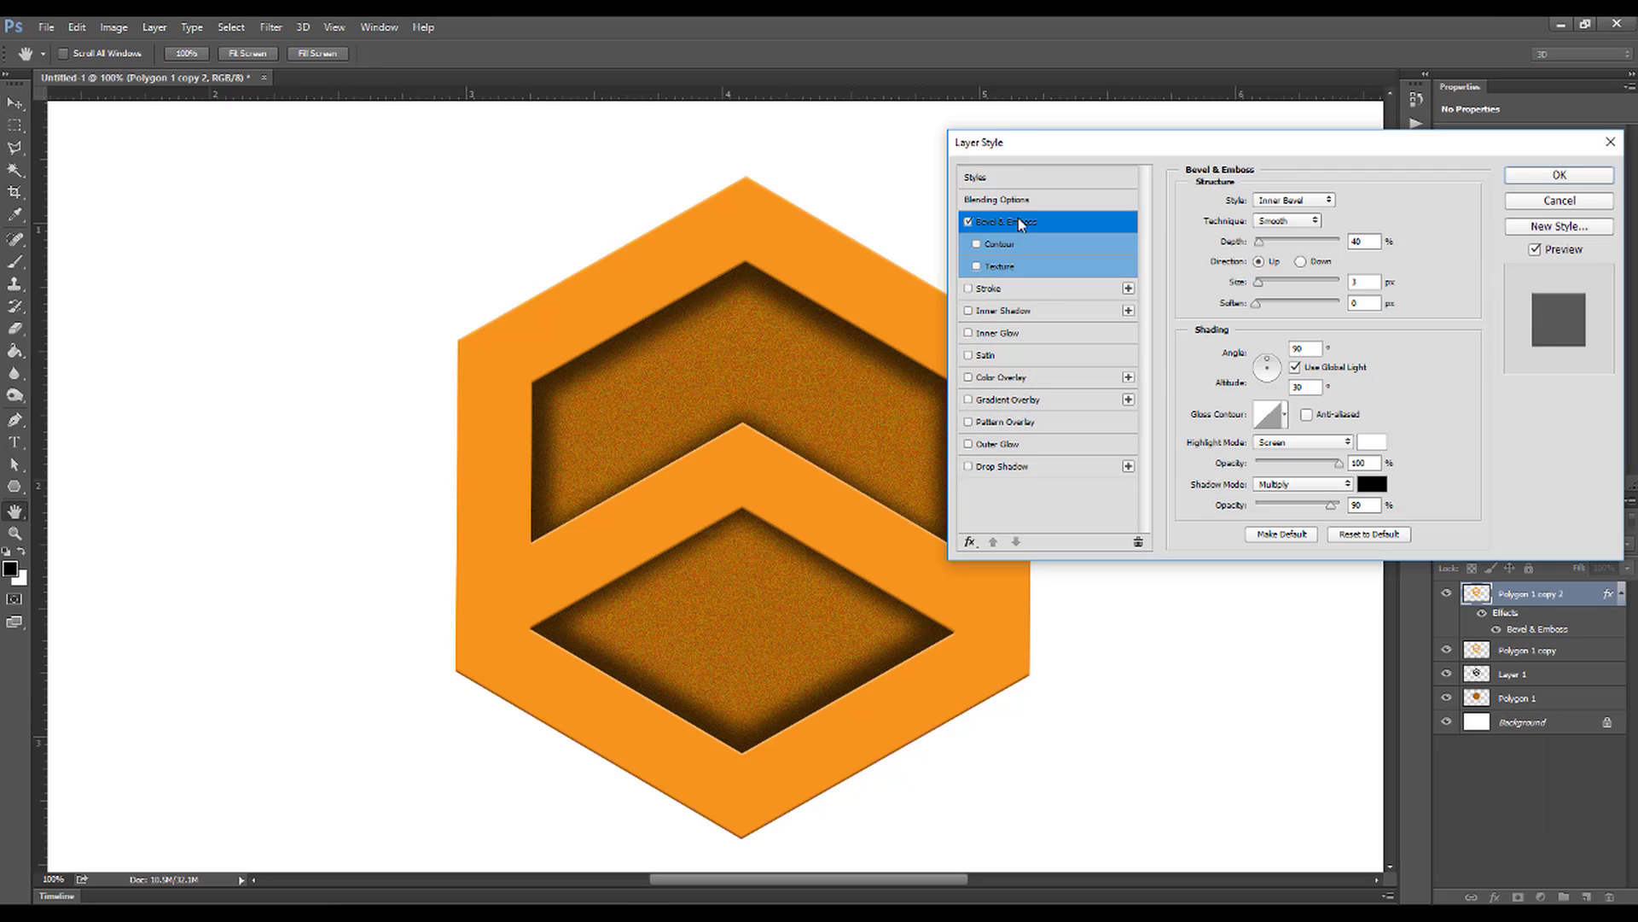
{"action": "left_click", "coordinate": [1062, 407]}
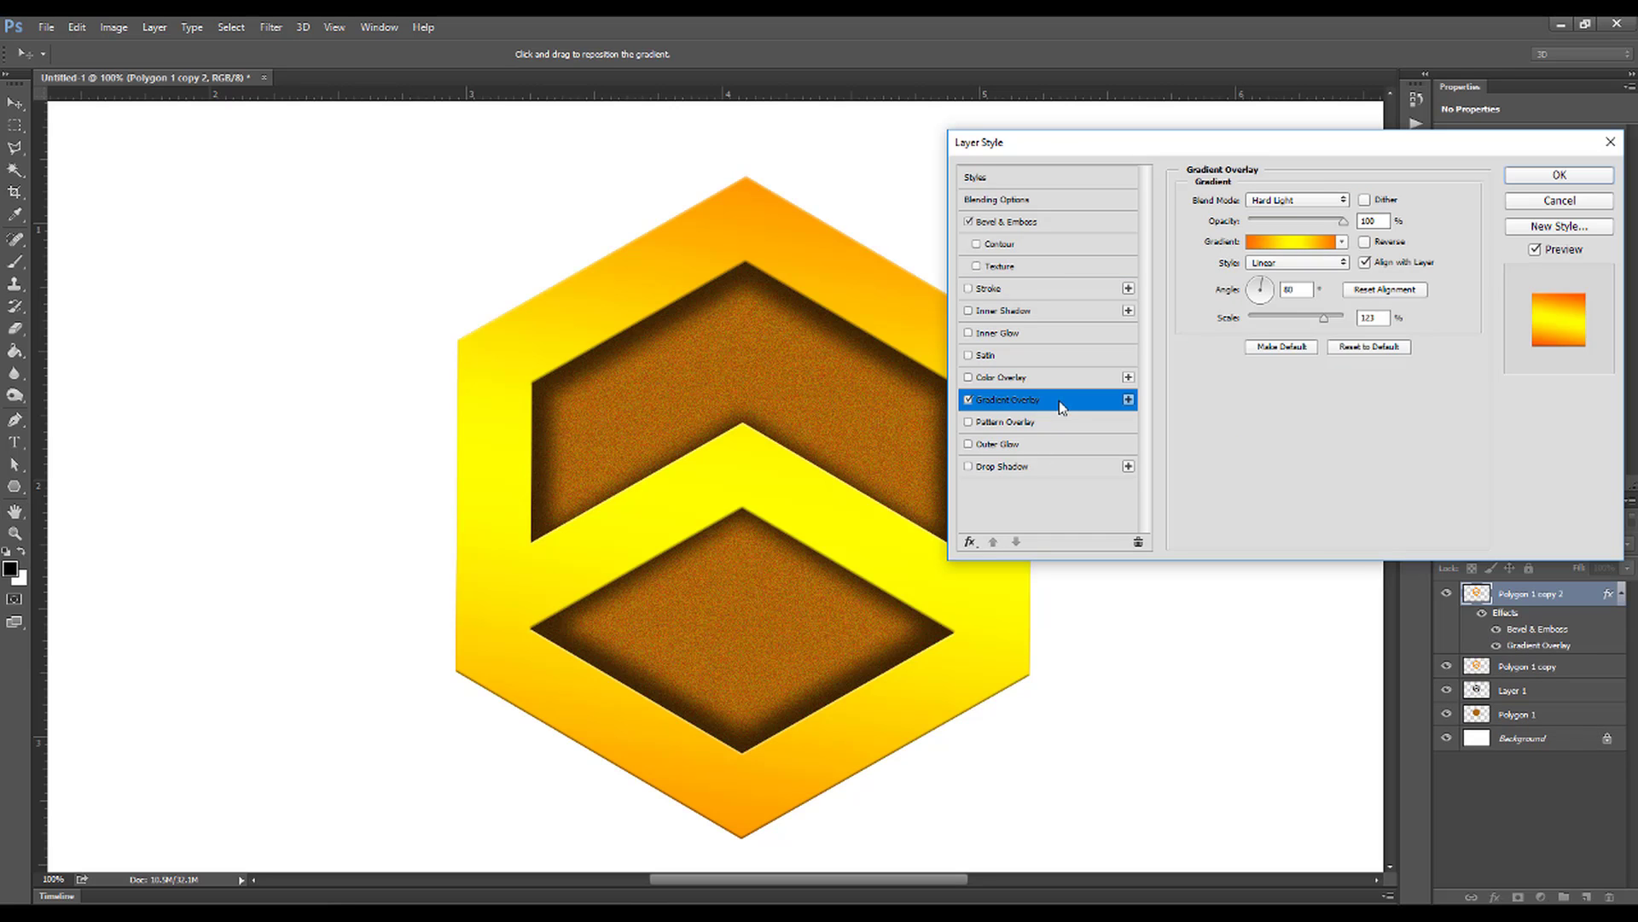
Set the overlay to a Black, White gradient in Soft Light at 40% opacity.
{"action": "left_click", "coordinate": [1303, 244]}
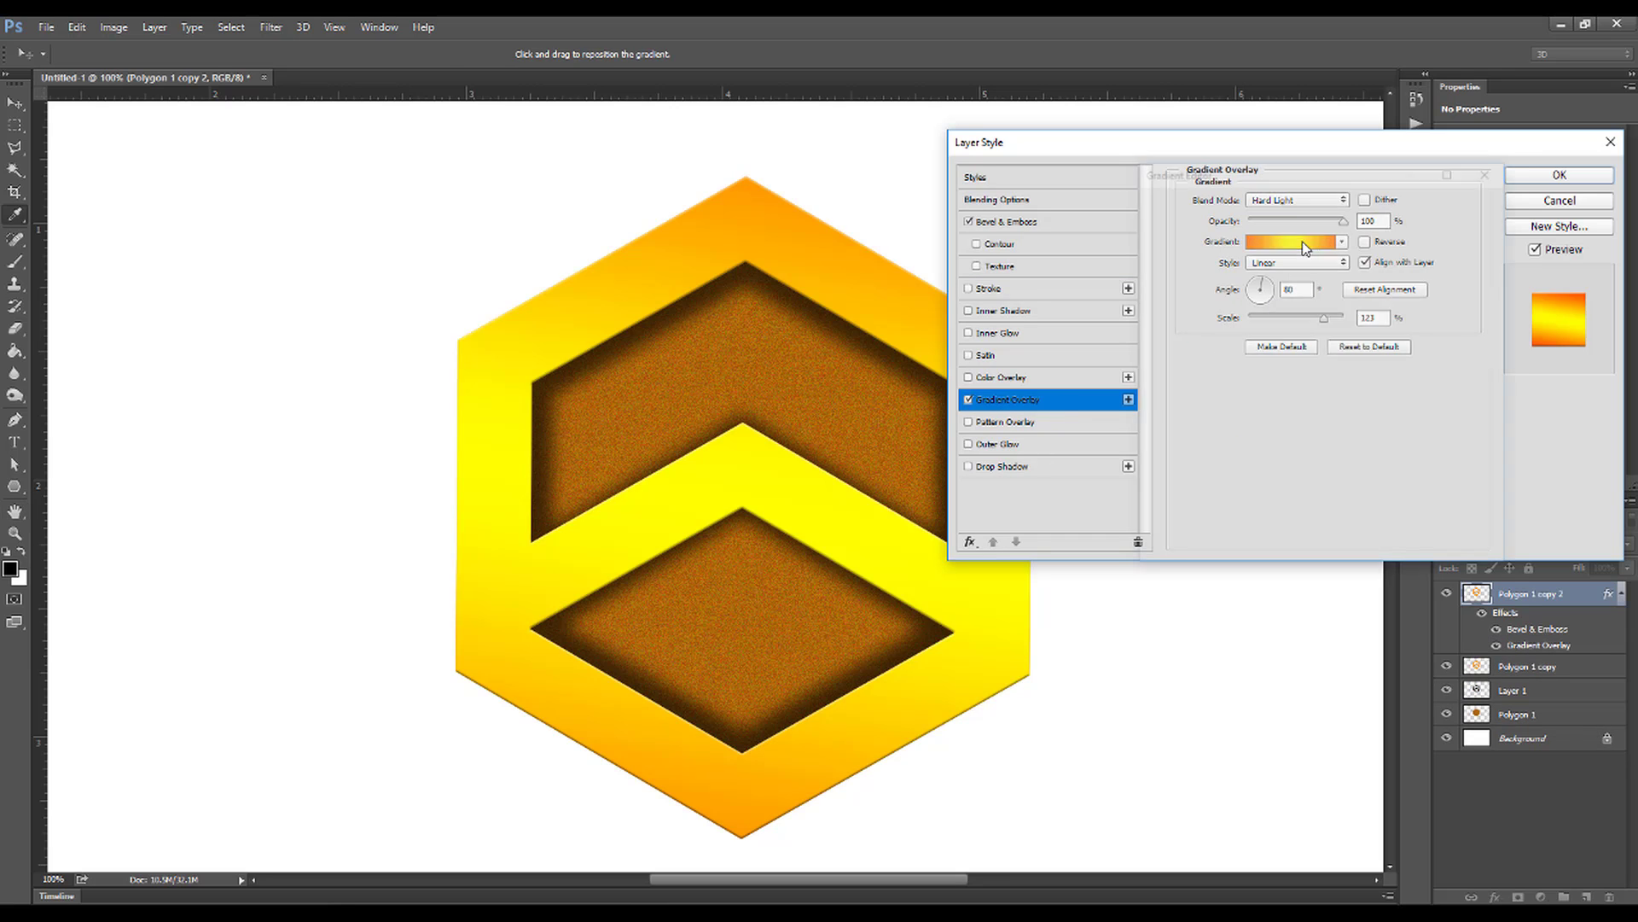
{"action": "left_click", "coordinate": [1222, 228]}
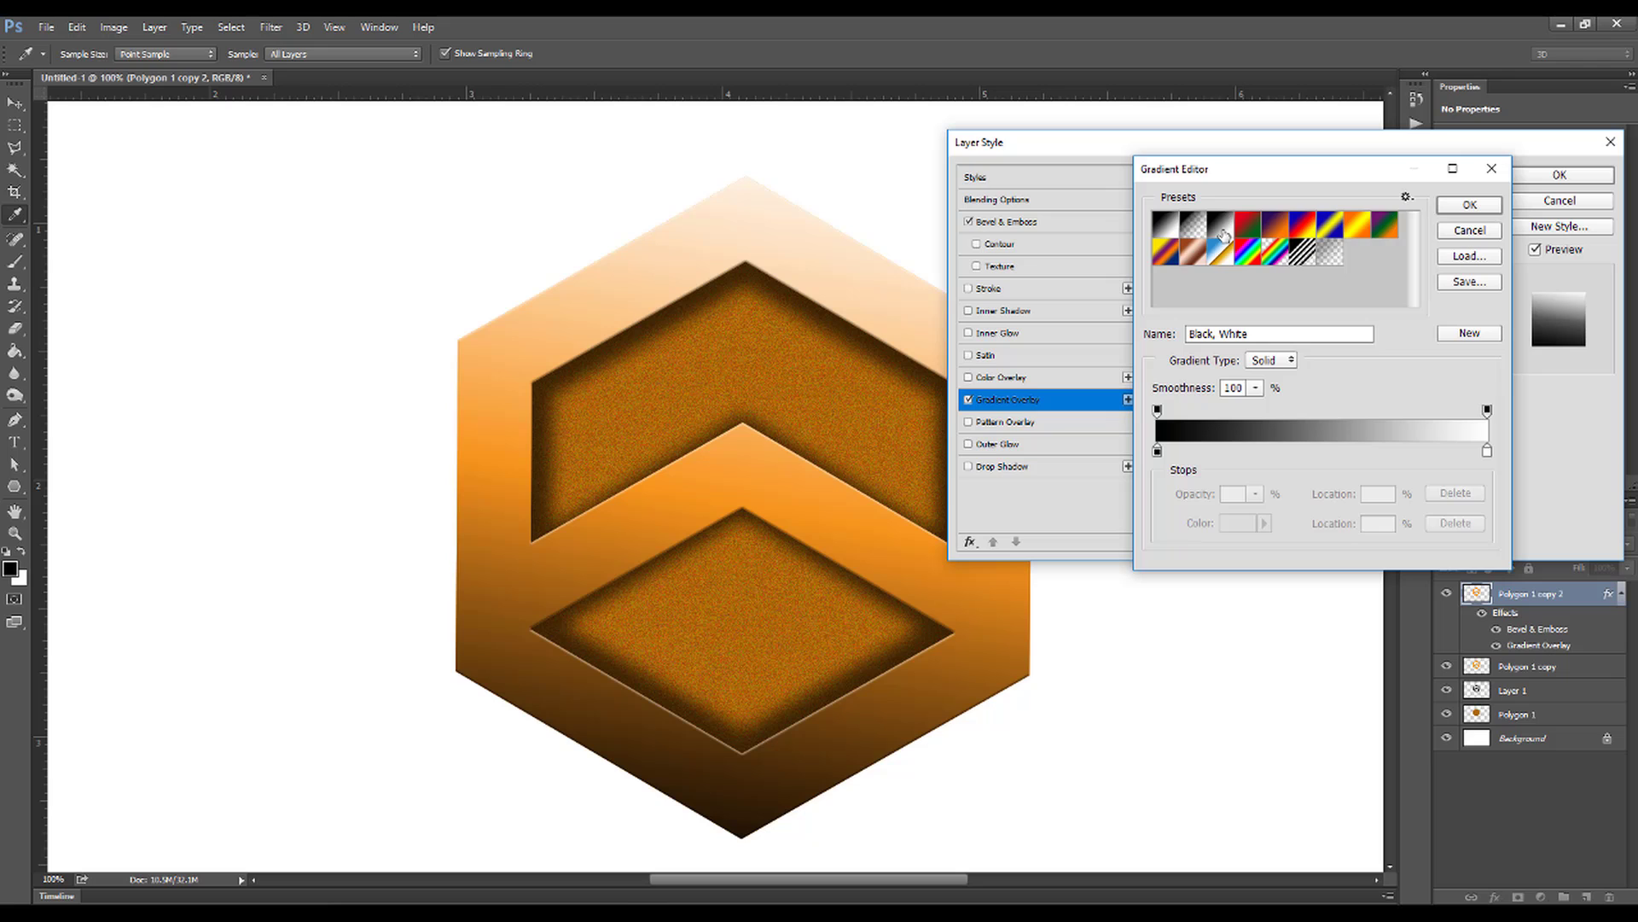
{"action": "left_click", "coordinate": [1463, 206]}
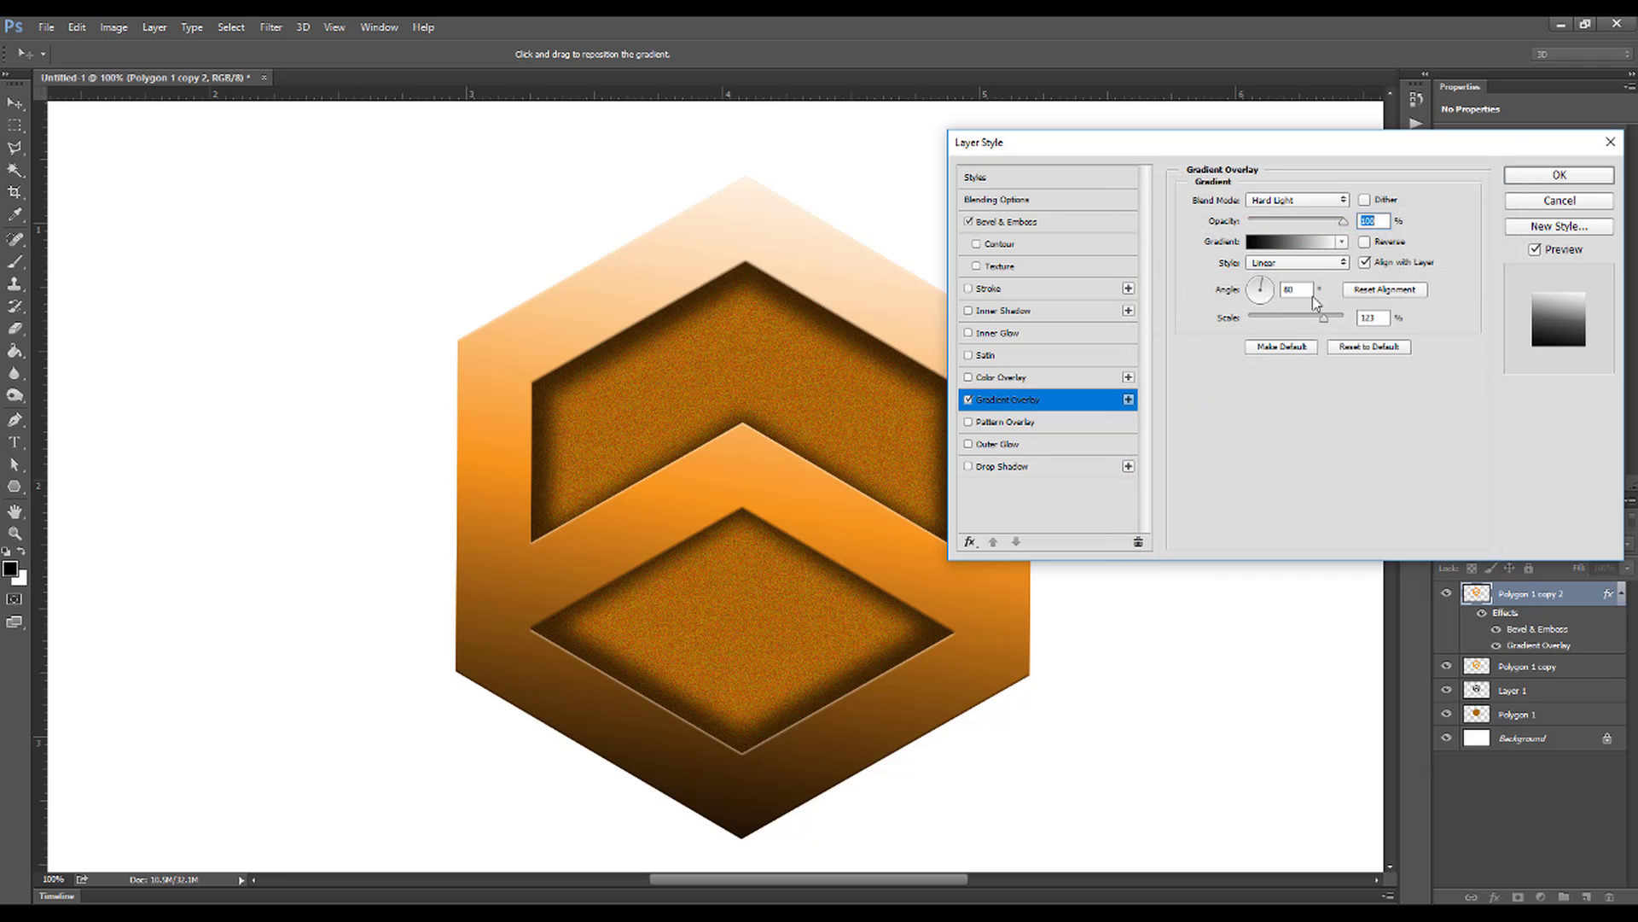
{"action": "left_click", "coordinate": [1310, 202]}
{"action": "left_click", "coordinate": [1275, 389]}
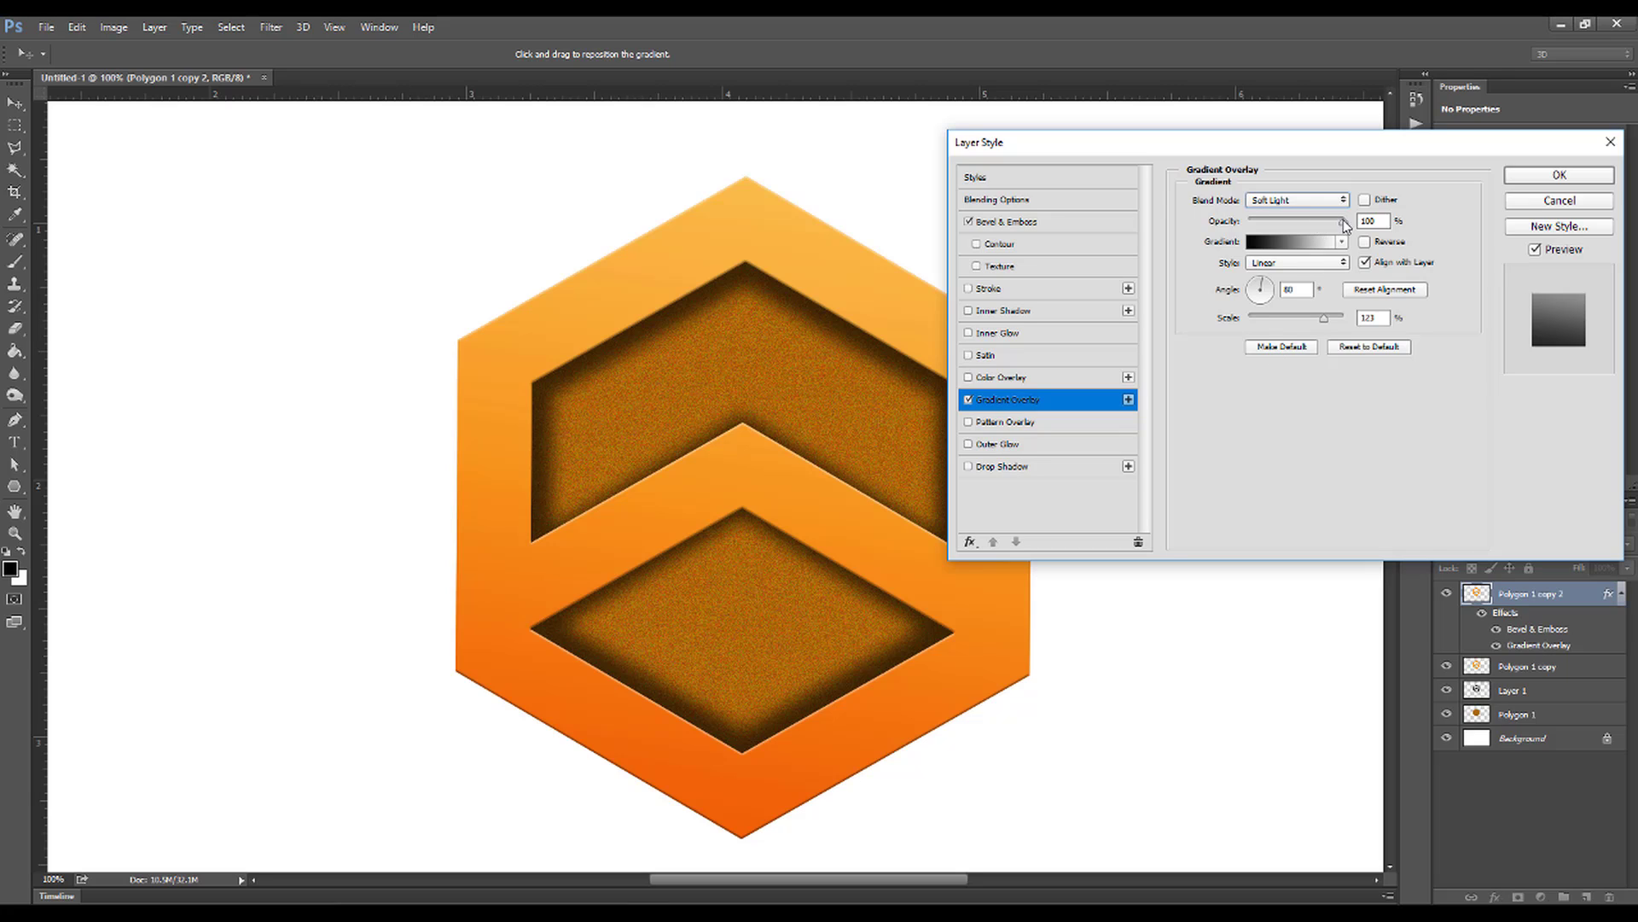
{"action": "left_click_drag", "start_coordinate": [1342, 221], "coordinate": [1293, 223]}
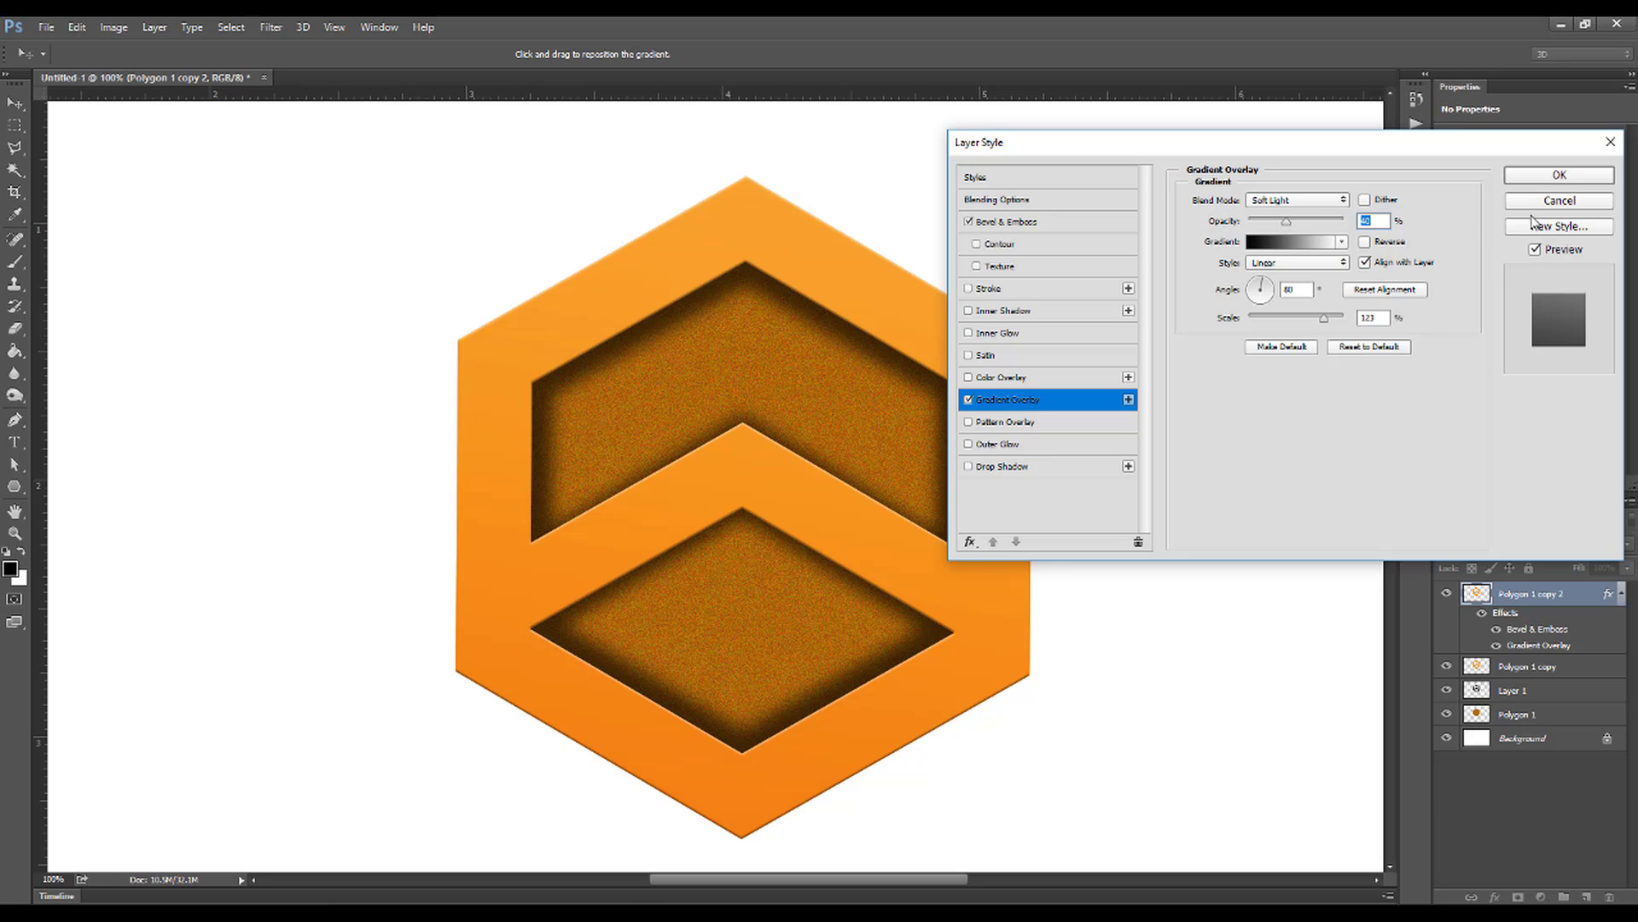
{"action": "left_click", "coordinate": [1563, 177]}
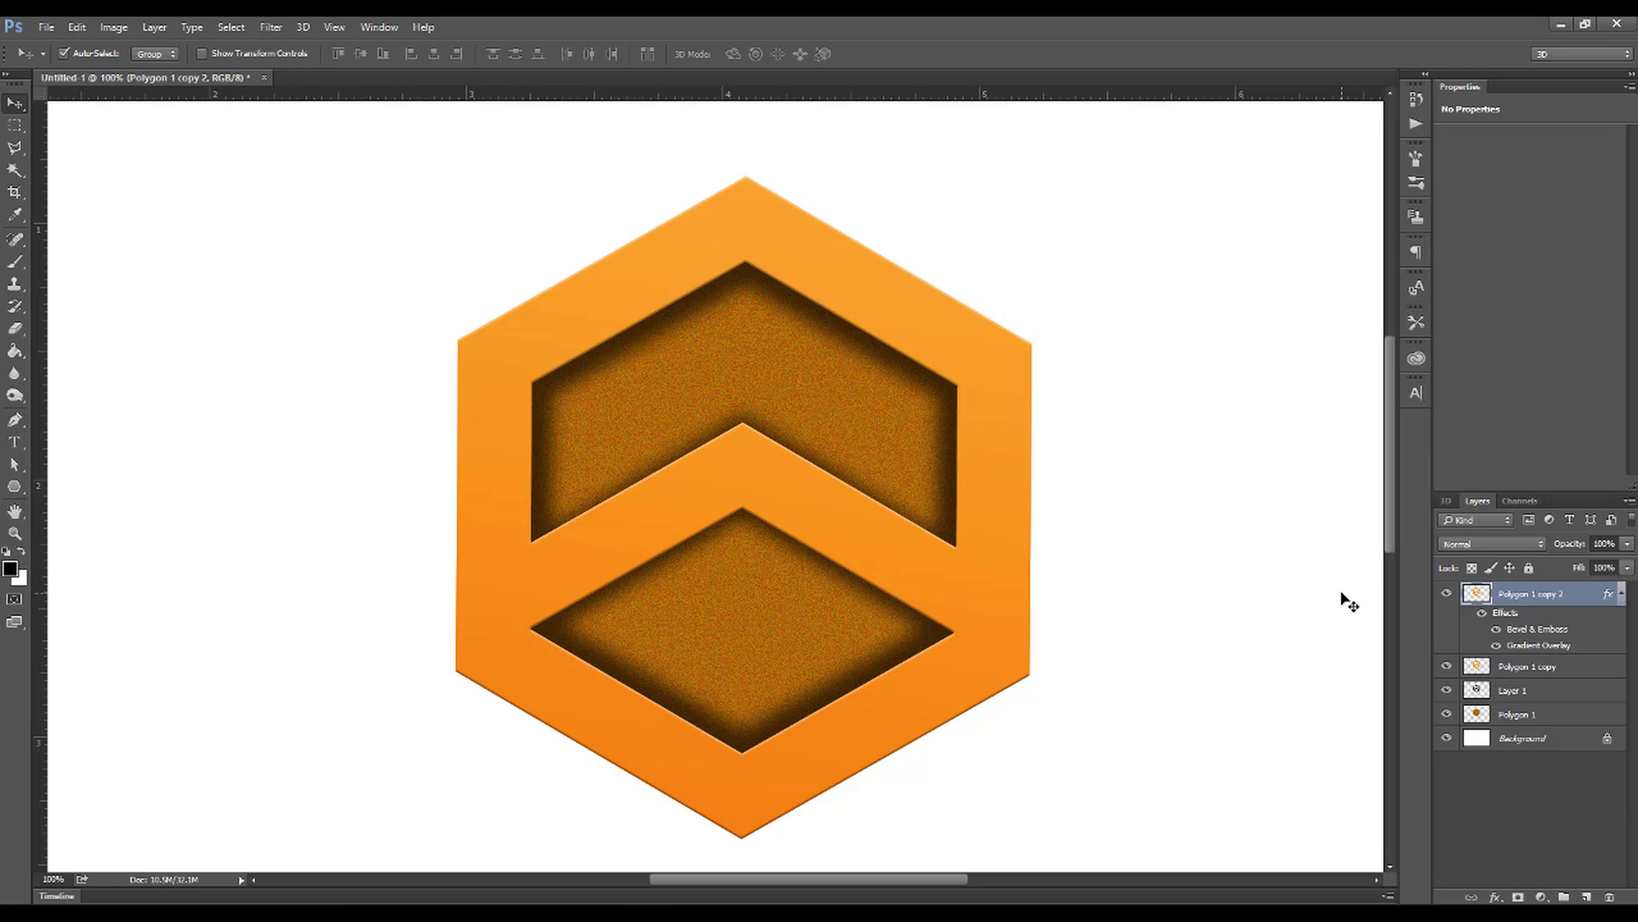
Add a Gradient Fill layer above the Background using the Black, White preset.
{"action": "key", "text": "ctrl+minus"}
{"action": "key", "text": "ctrl+minus"}
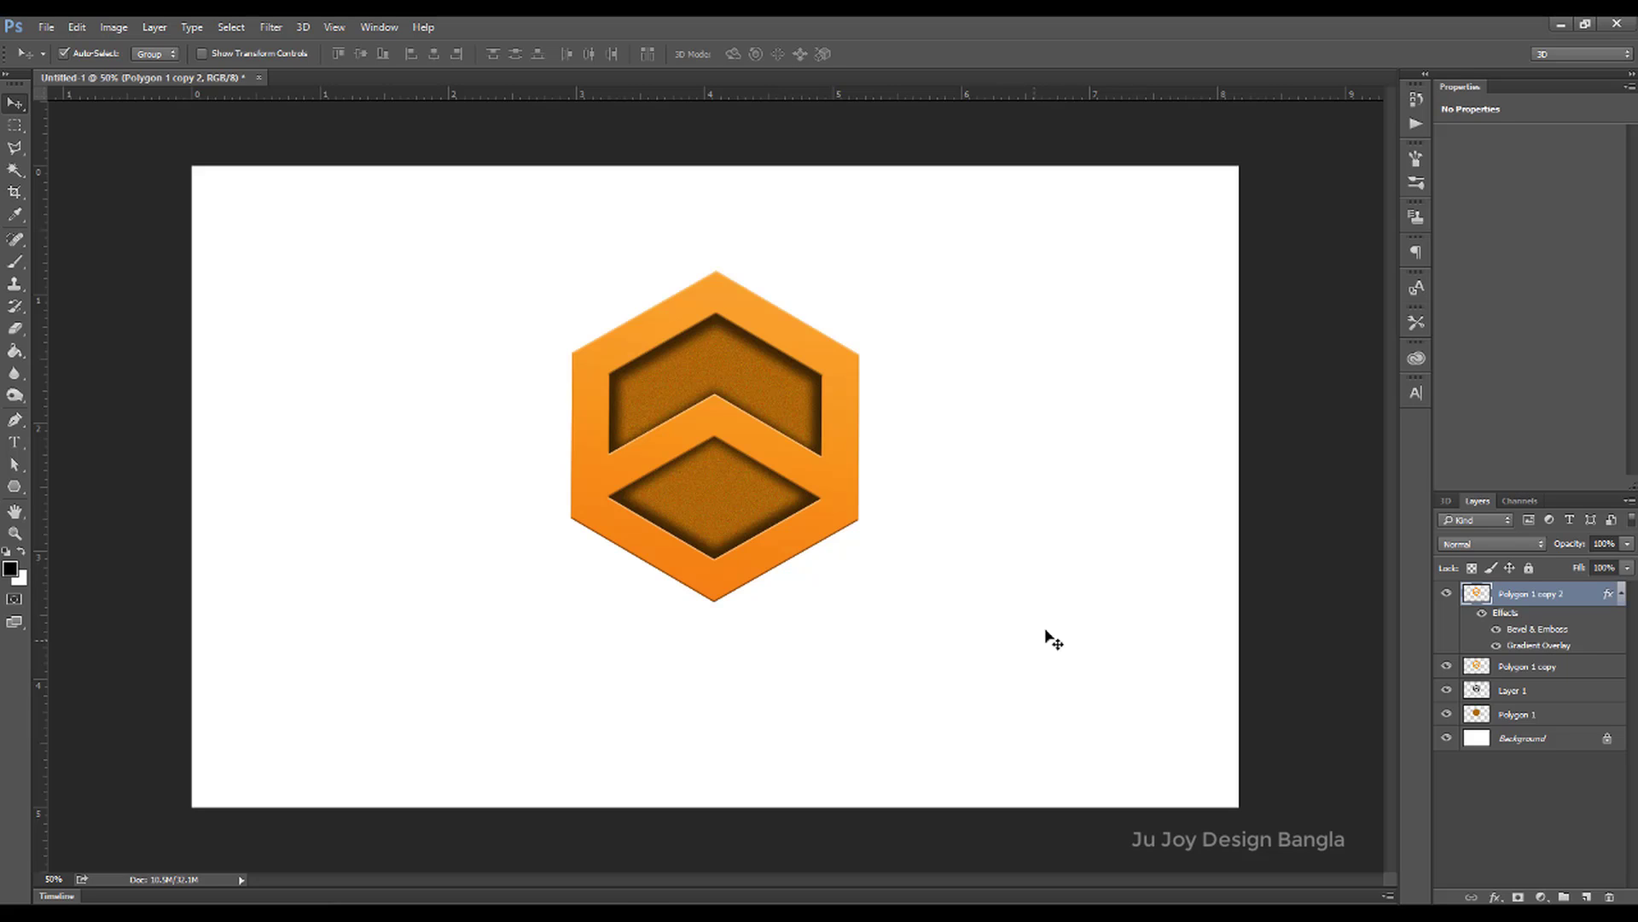
{"action": "left_click", "coordinate": [1533, 741]}
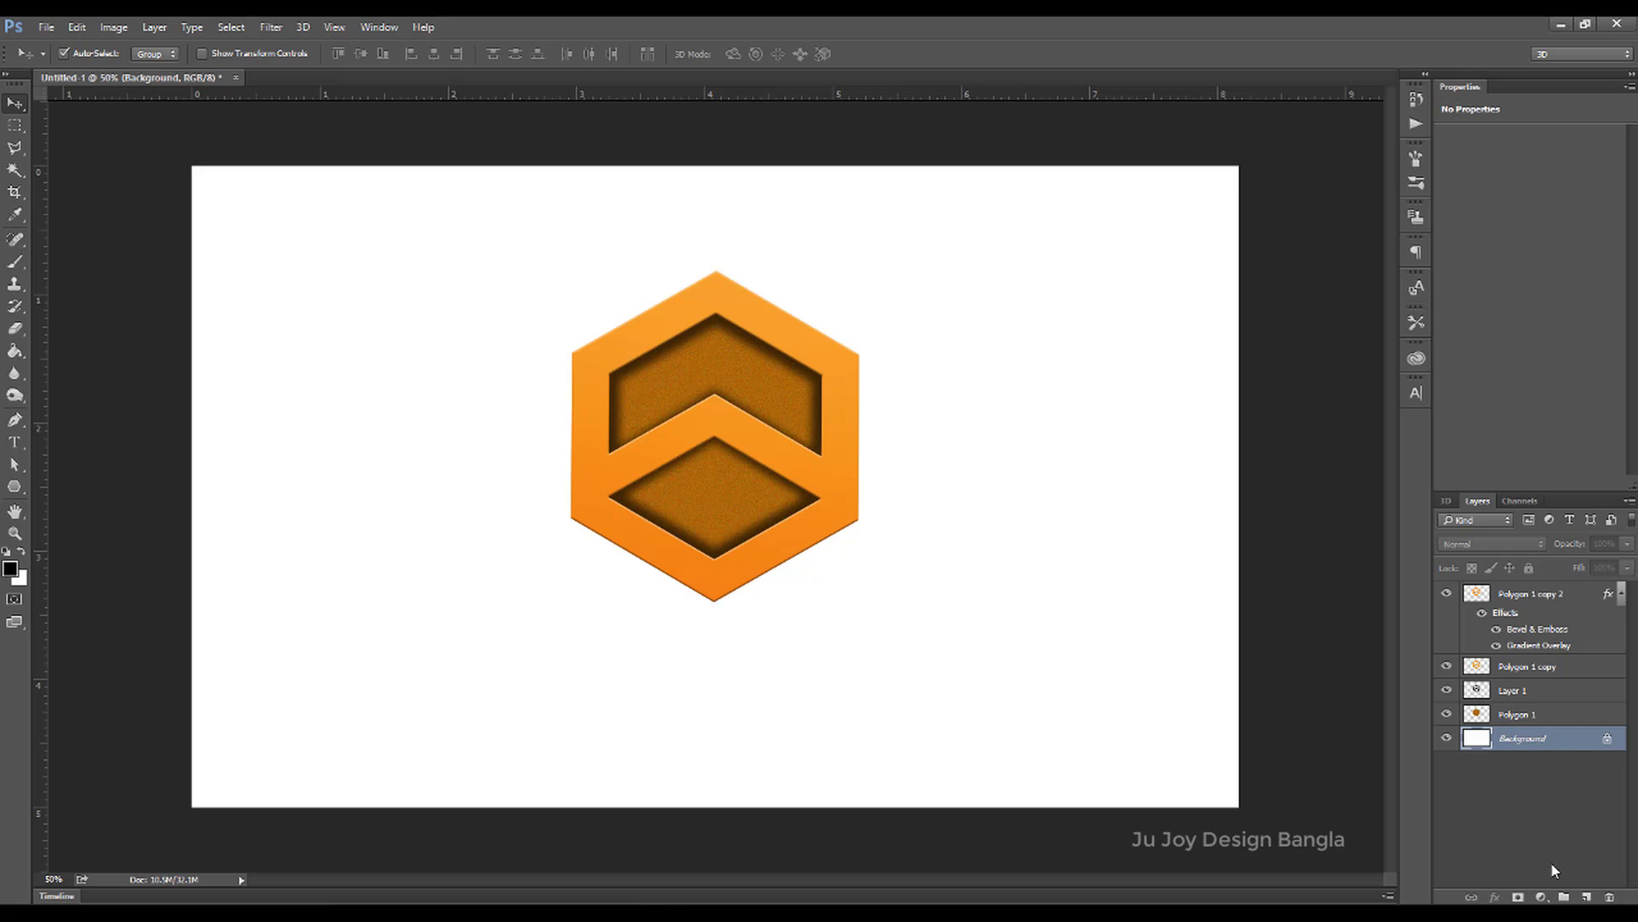
{"action": "left_click", "coordinate": [1541, 897]}
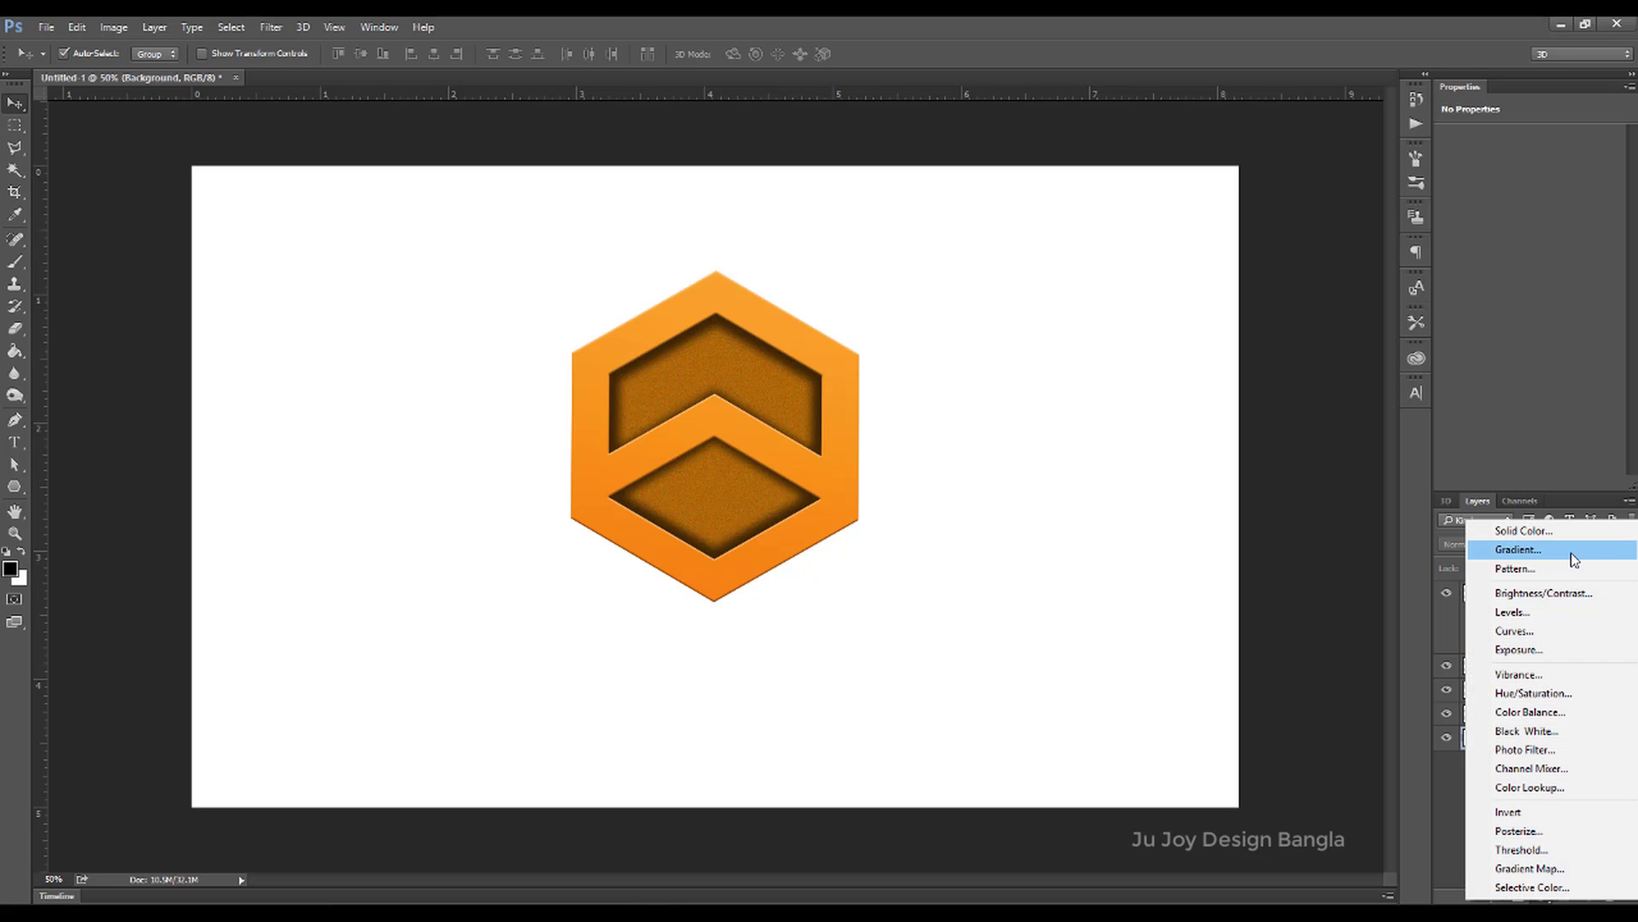
{"action": "left_click", "coordinate": [1573, 553]}
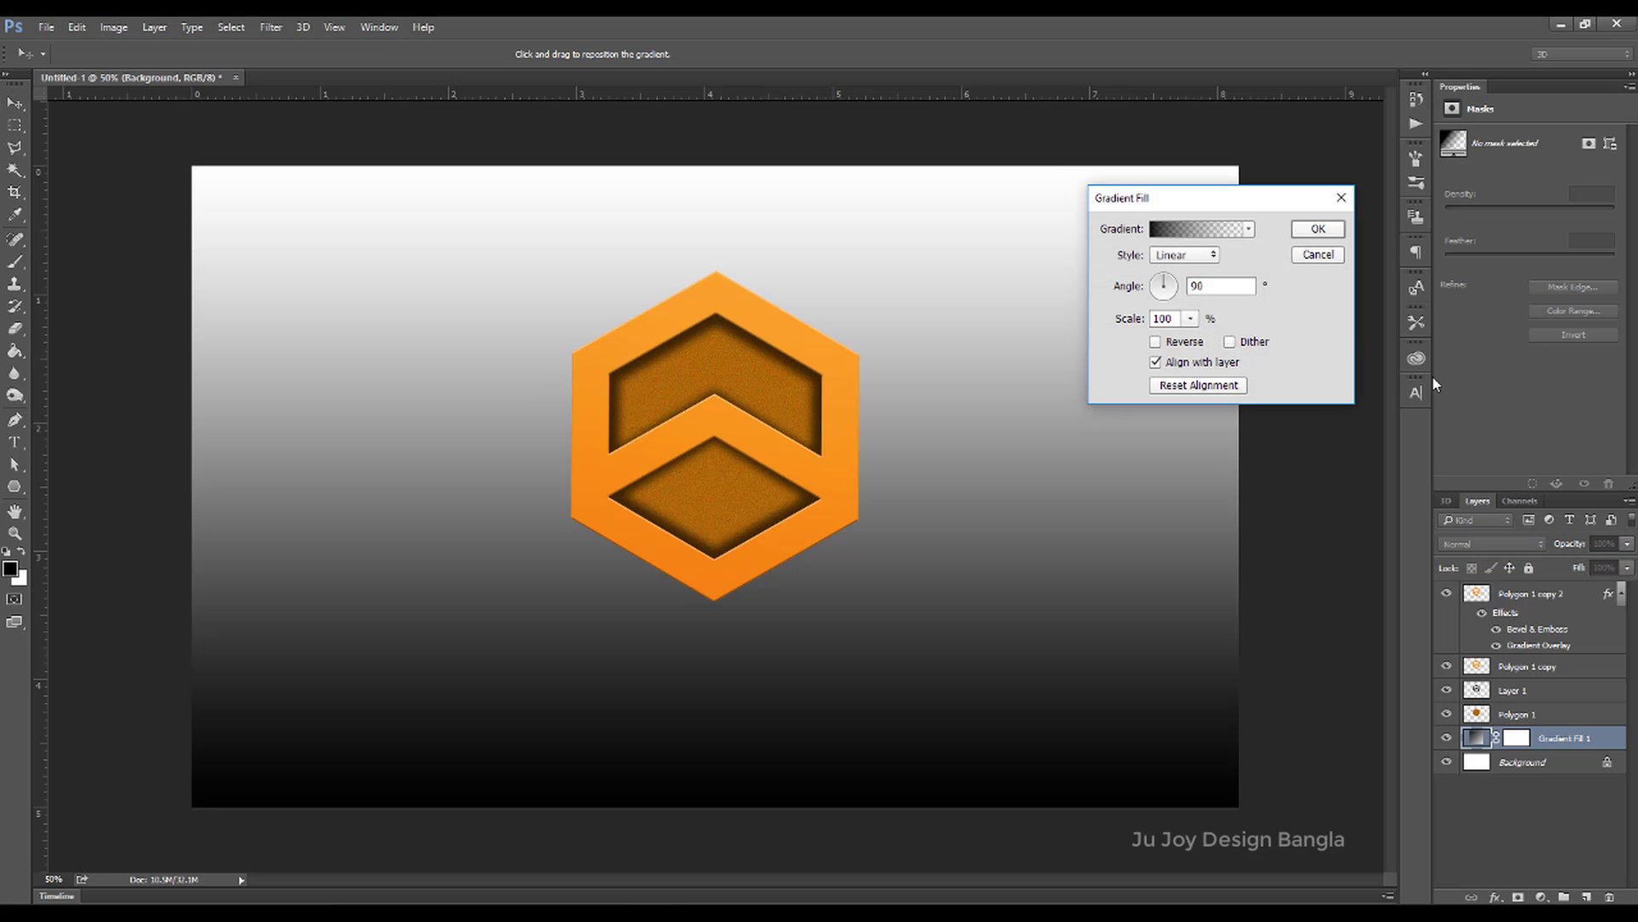
{"action": "left_click", "coordinate": [1200, 231]}
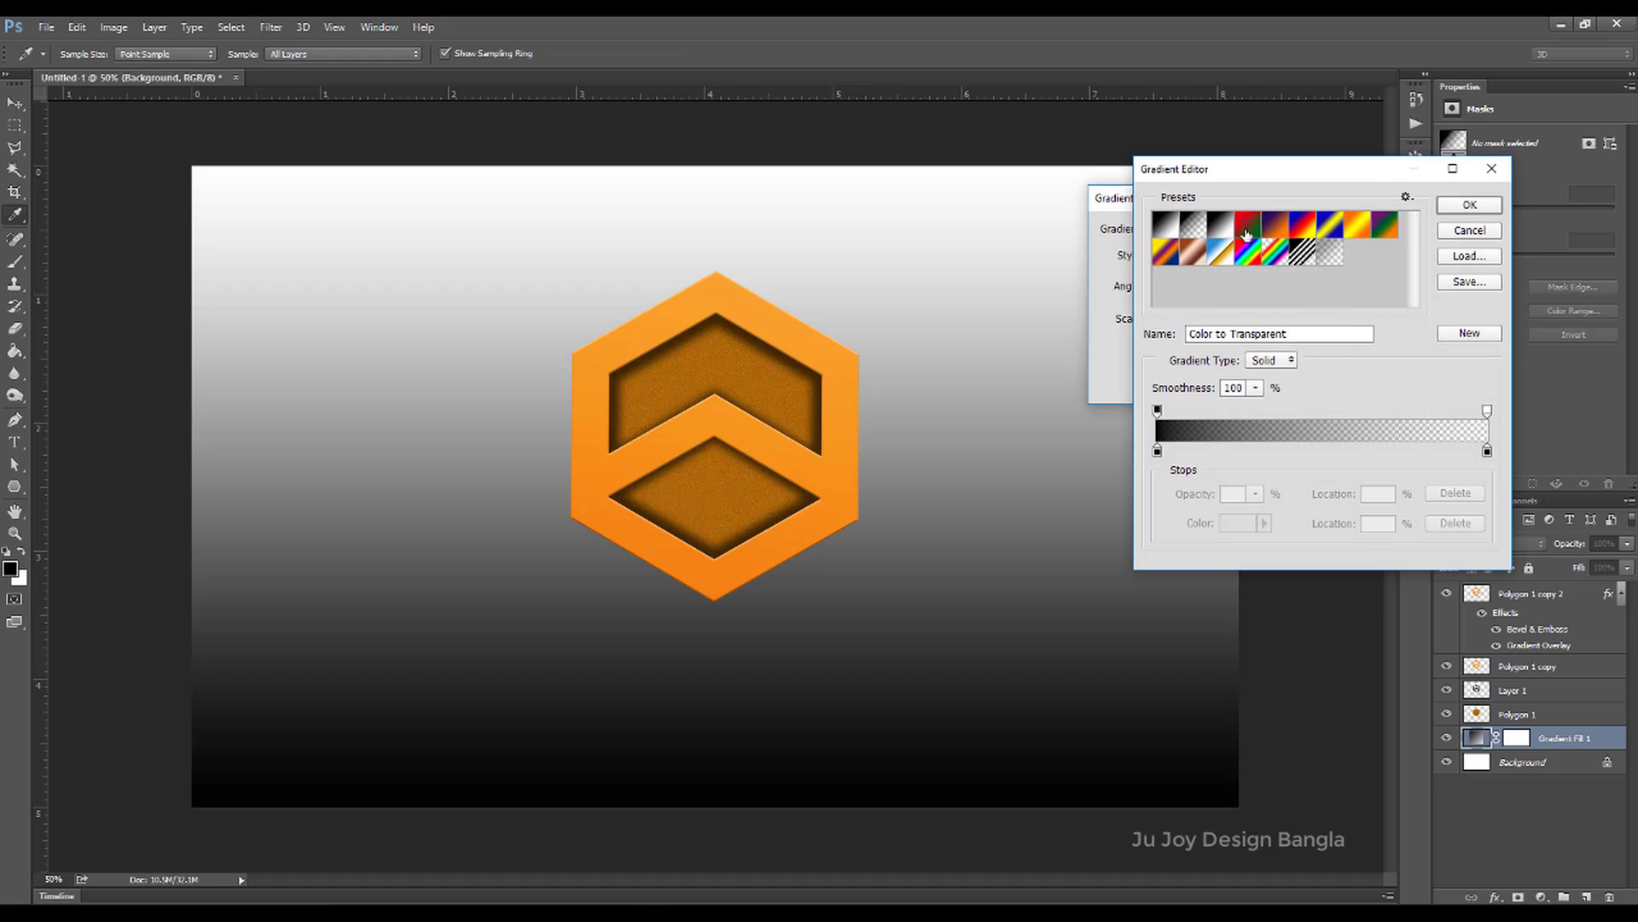
{"action": "left_click", "coordinate": [1357, 228]}
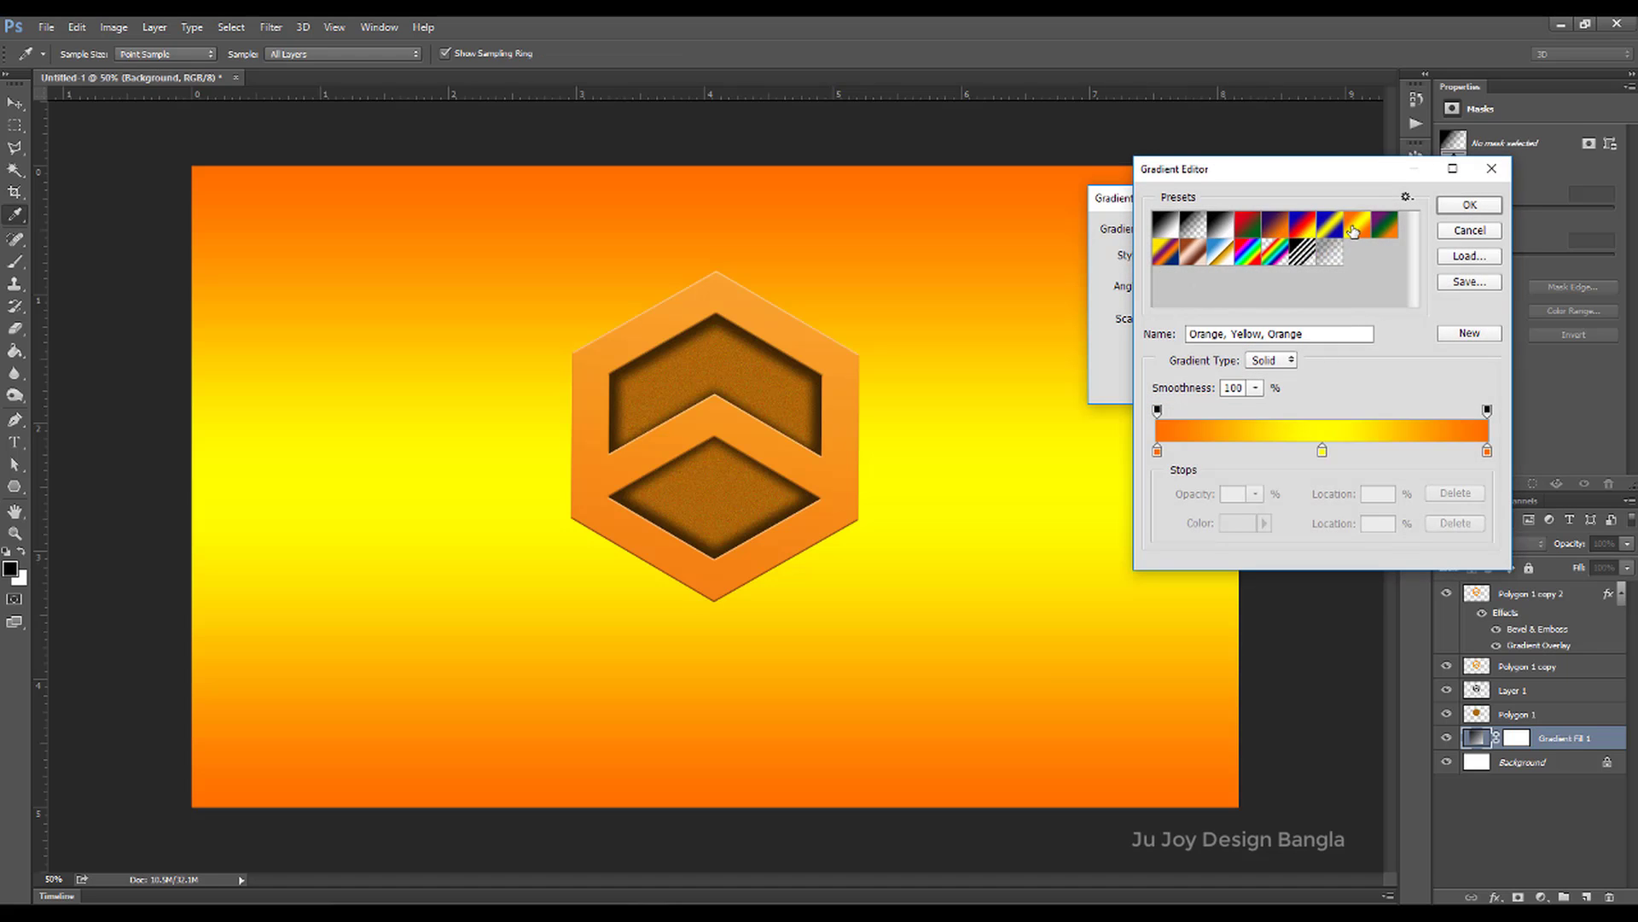
{"action": "left_click", "coordinate": [1250, 229]}
{"action": "left_click", "coordinate": [1217, 229]}
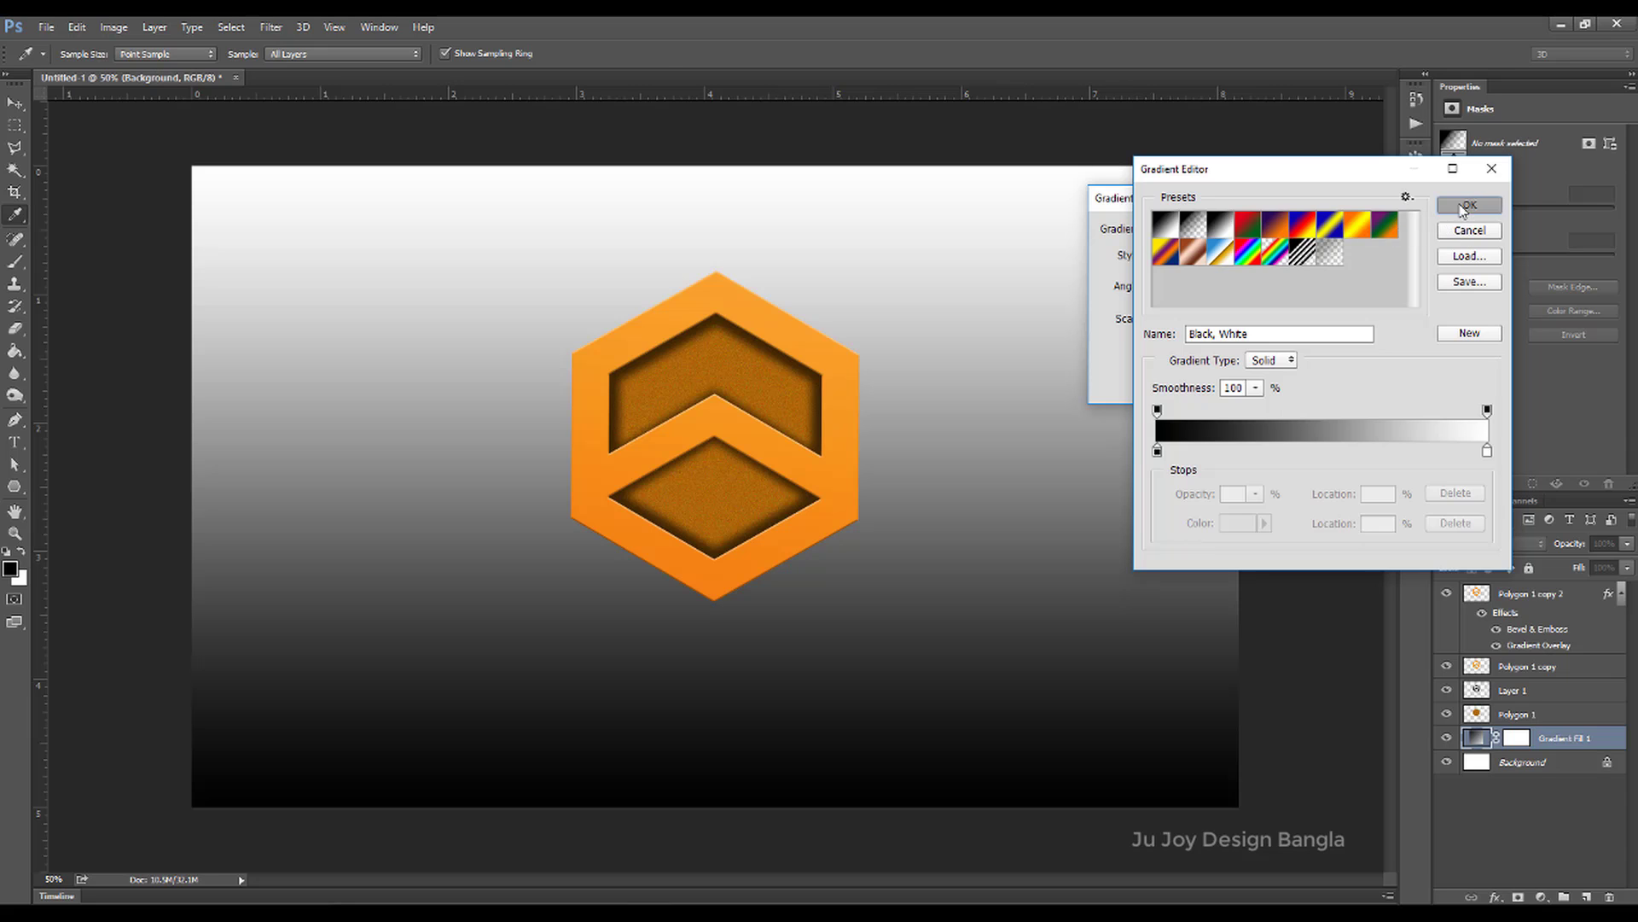
{"action": "left_click", "coordinate": [1469, 205]}
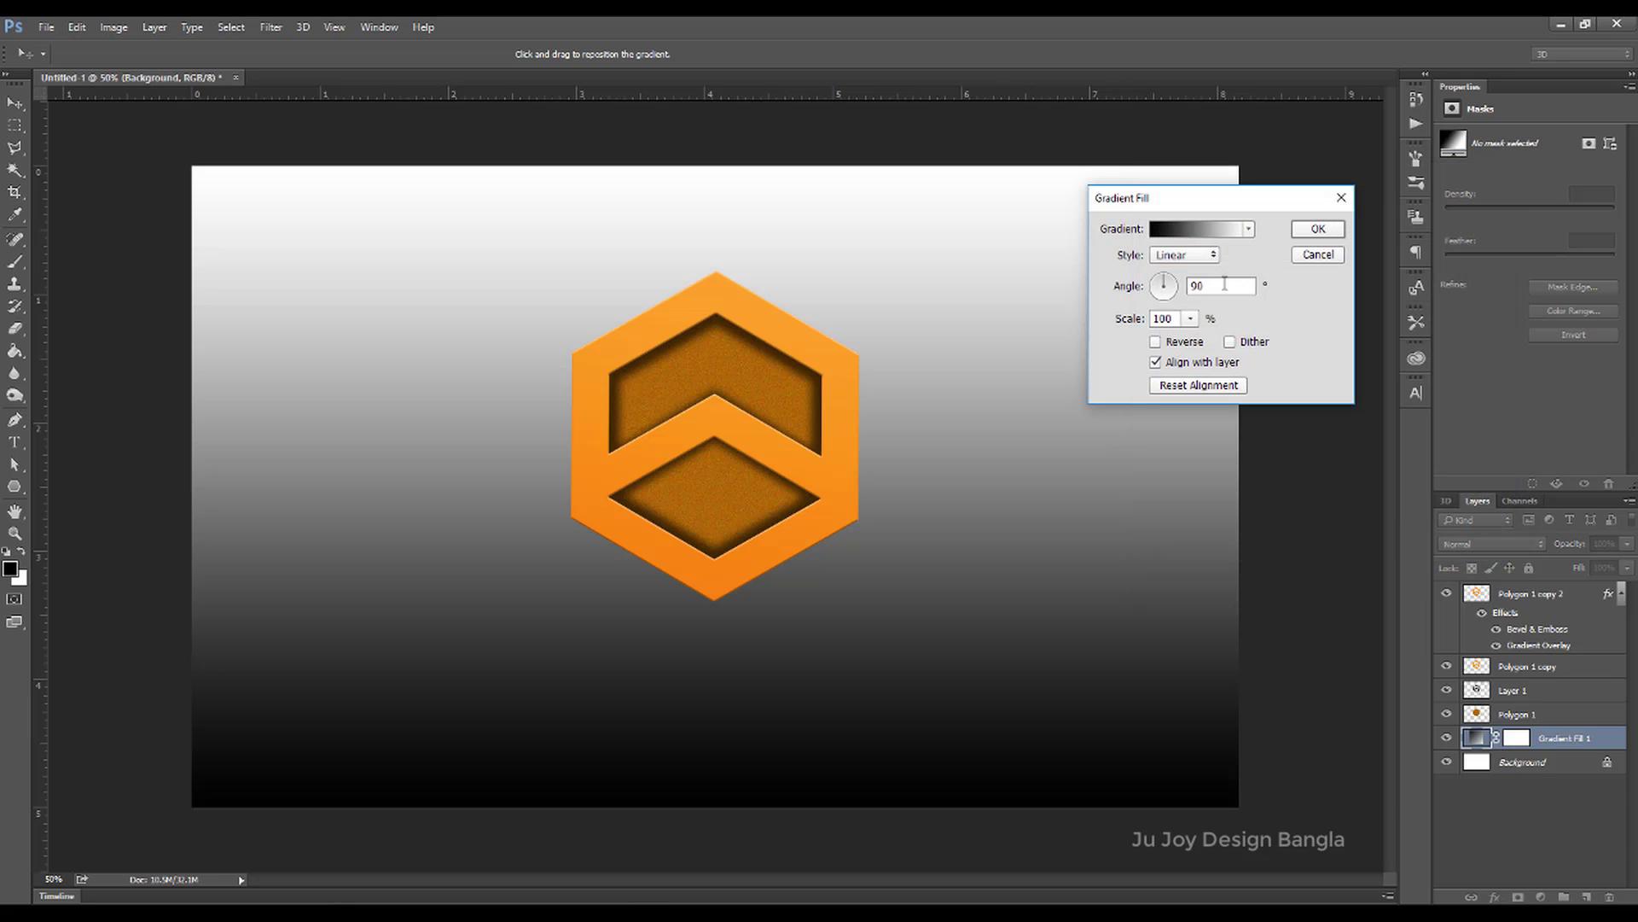
Reverse the gradient and make it Radial at 258% scale.
{"action": "left_click", "coordinate": [1157, 342]}
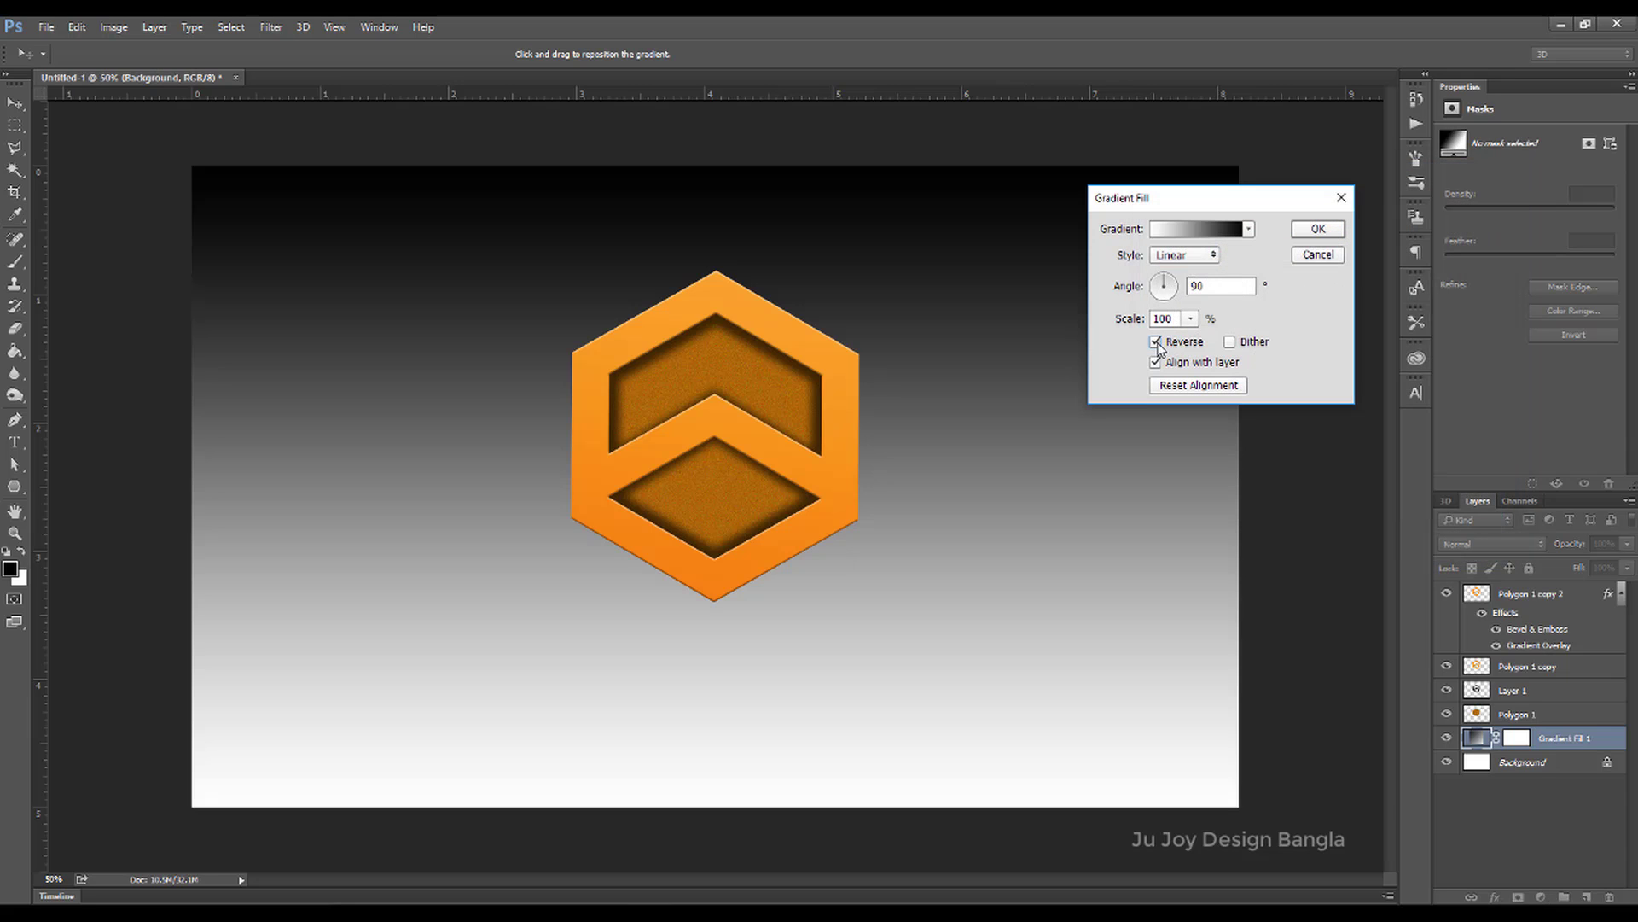
{"action": "left_click", "coordinate": [1181, 260]}
{"action": "left_click", "coordinate": [1195, 287]}
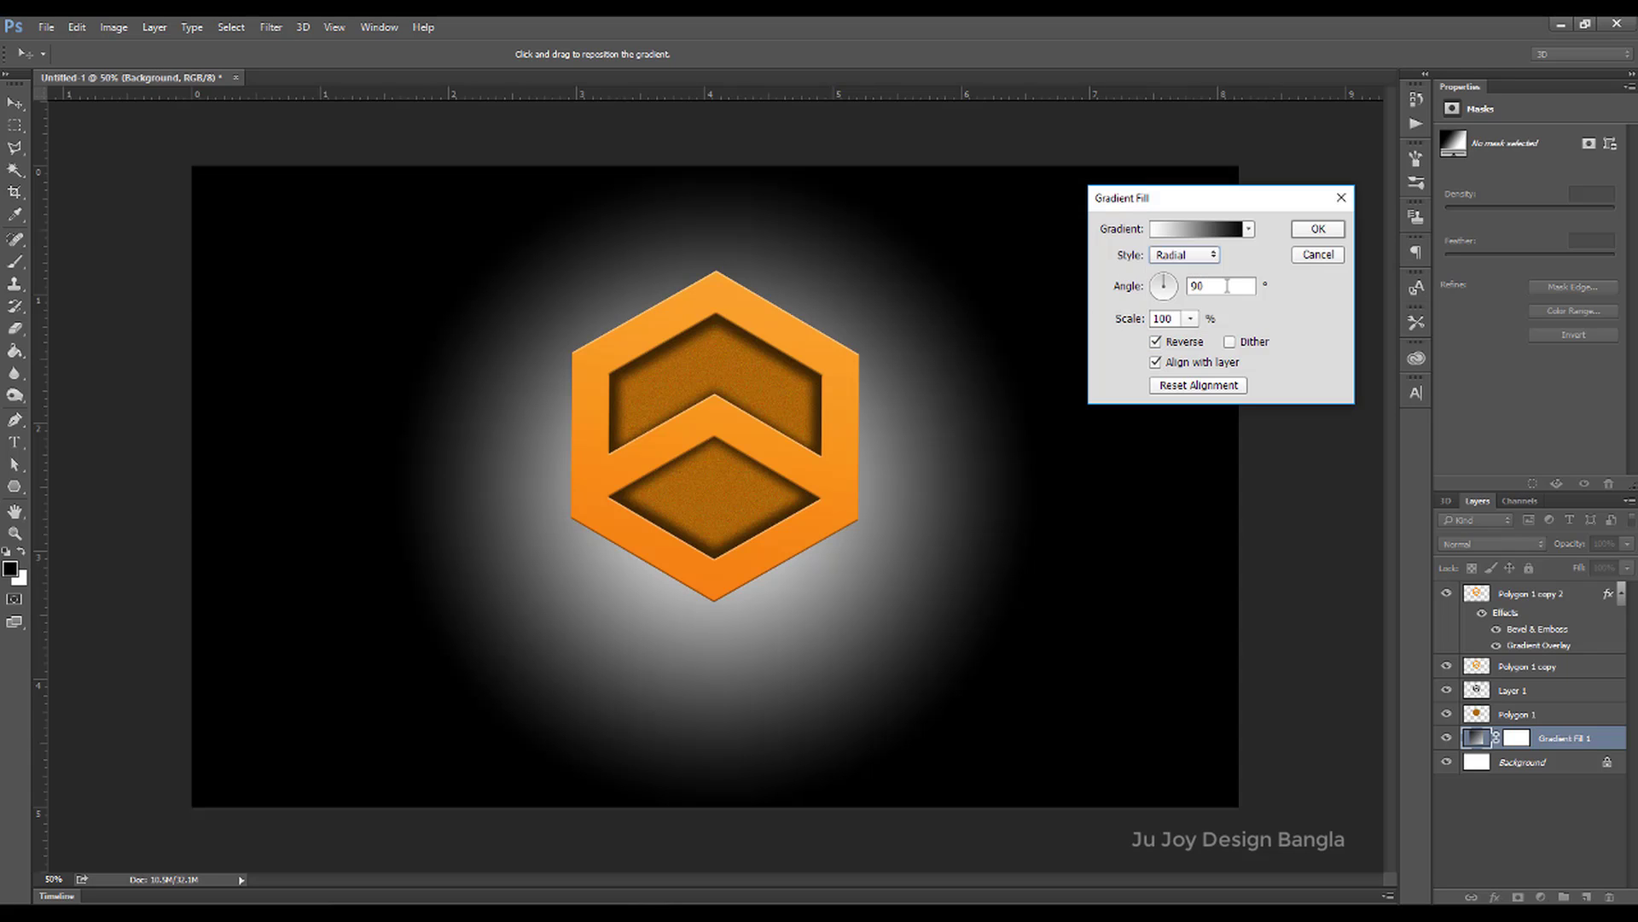
{"action": "left_click", "coordinate": [1191, 318]}
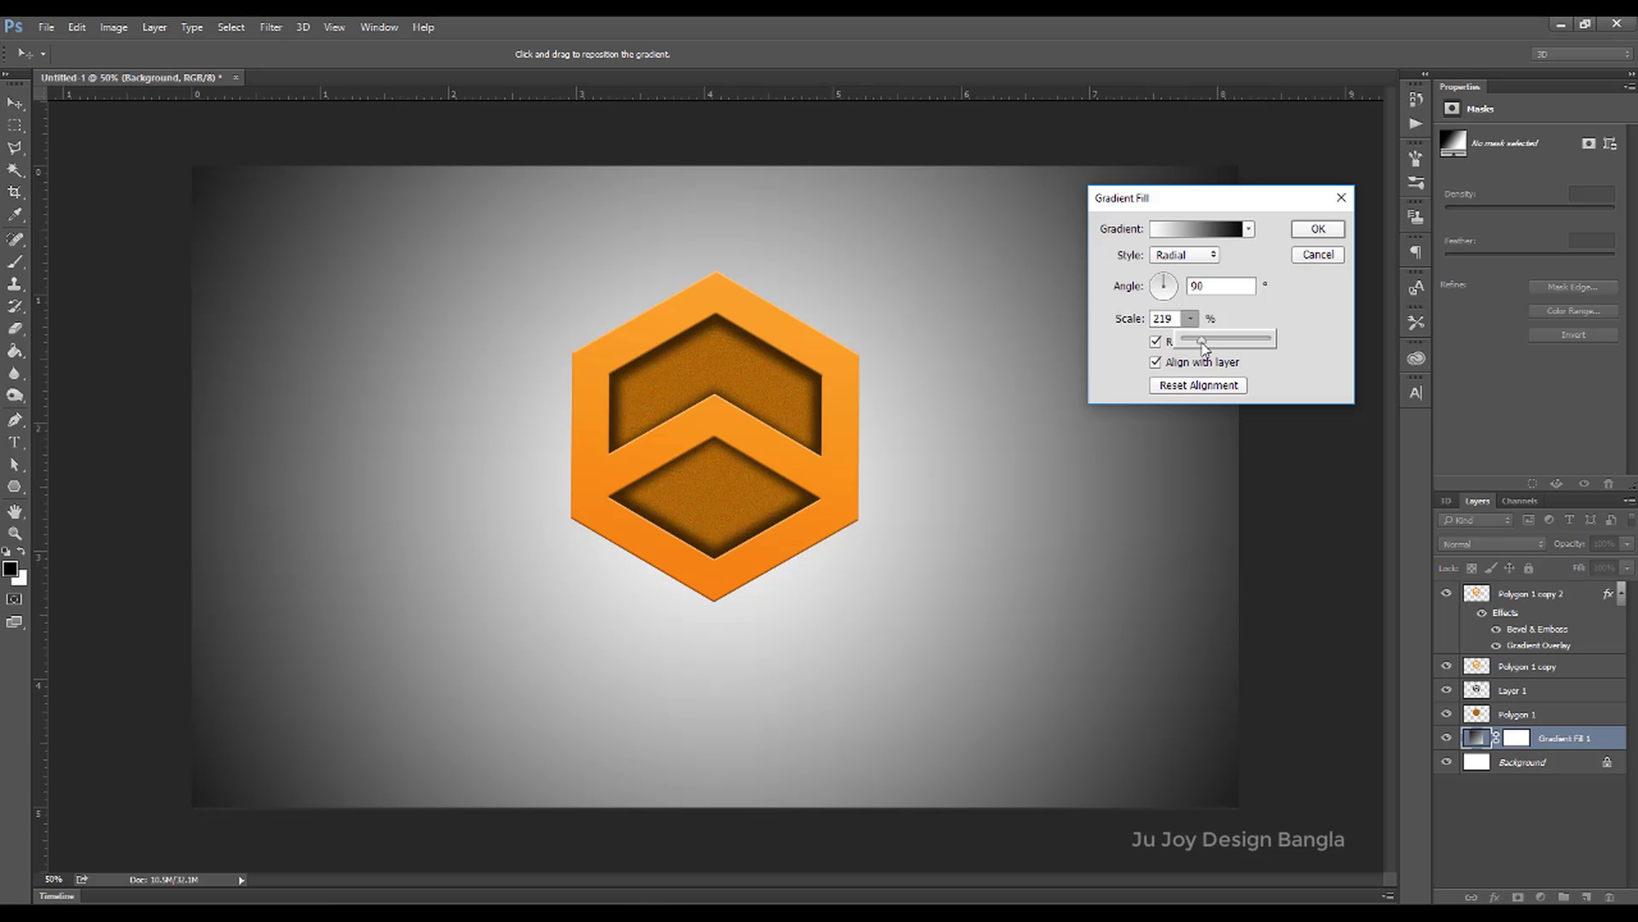
{"action": "left_click_drag", "start_coordinate": [1203, 345], "coordinate": [1207, 348]}
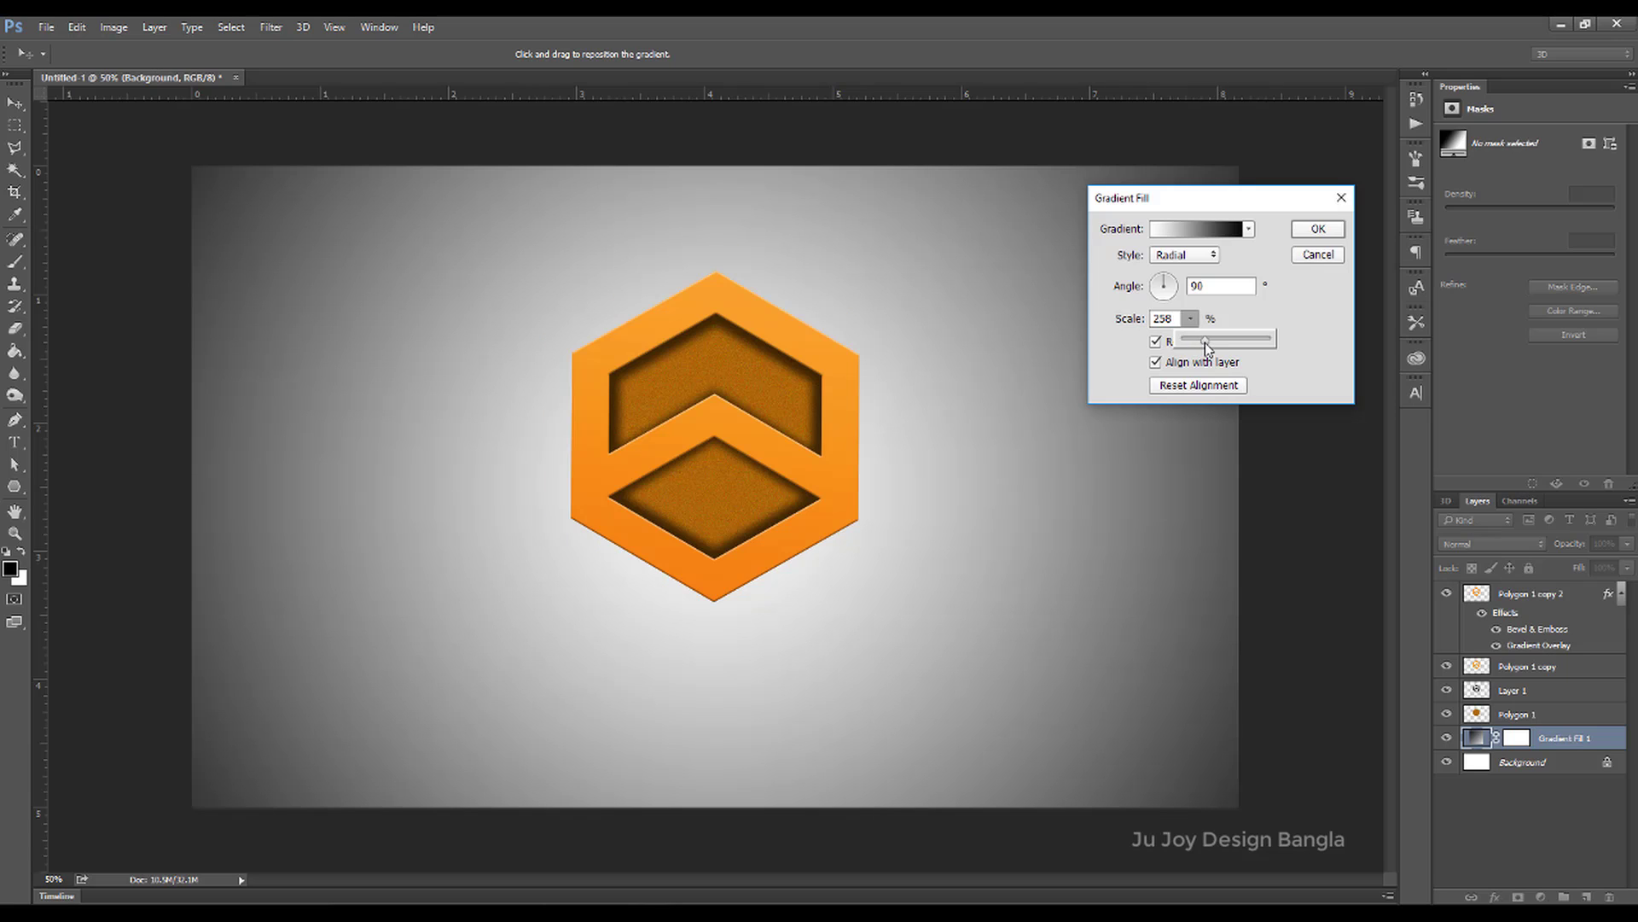
{"action": "left_click", "coordinate": [1319, 230]}
{"action": "left_click", "coordinate": [1527, 764]}
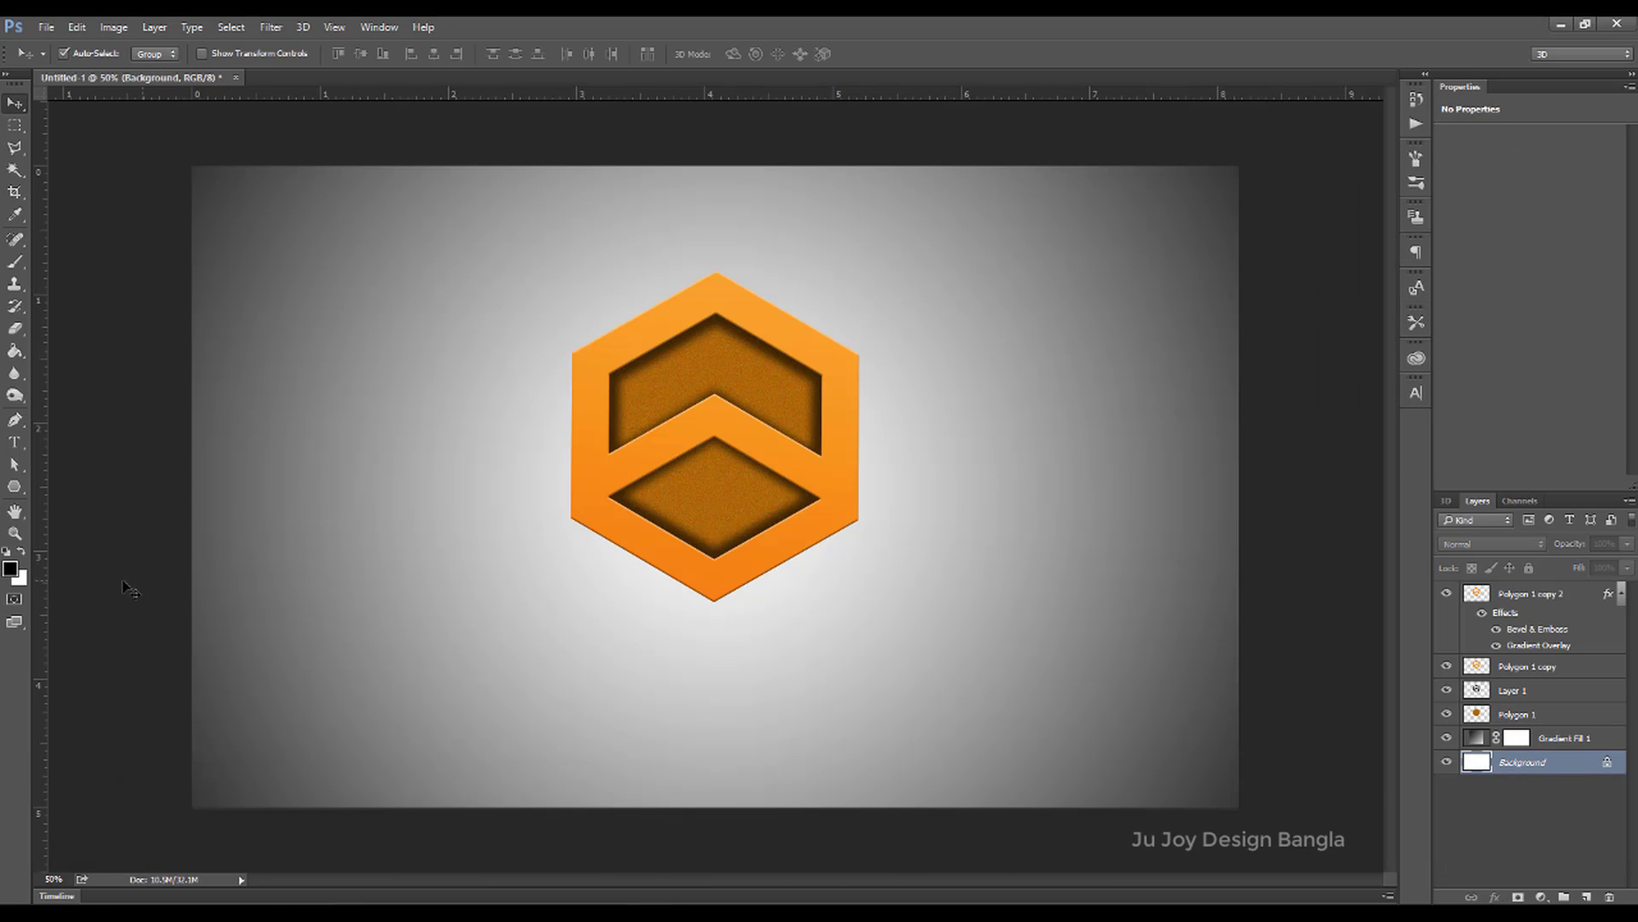
Sample the hexagon's orange as the background colour and fill the Background layer with it.
{"action": "left_click", "coordinate": [18, 578]}
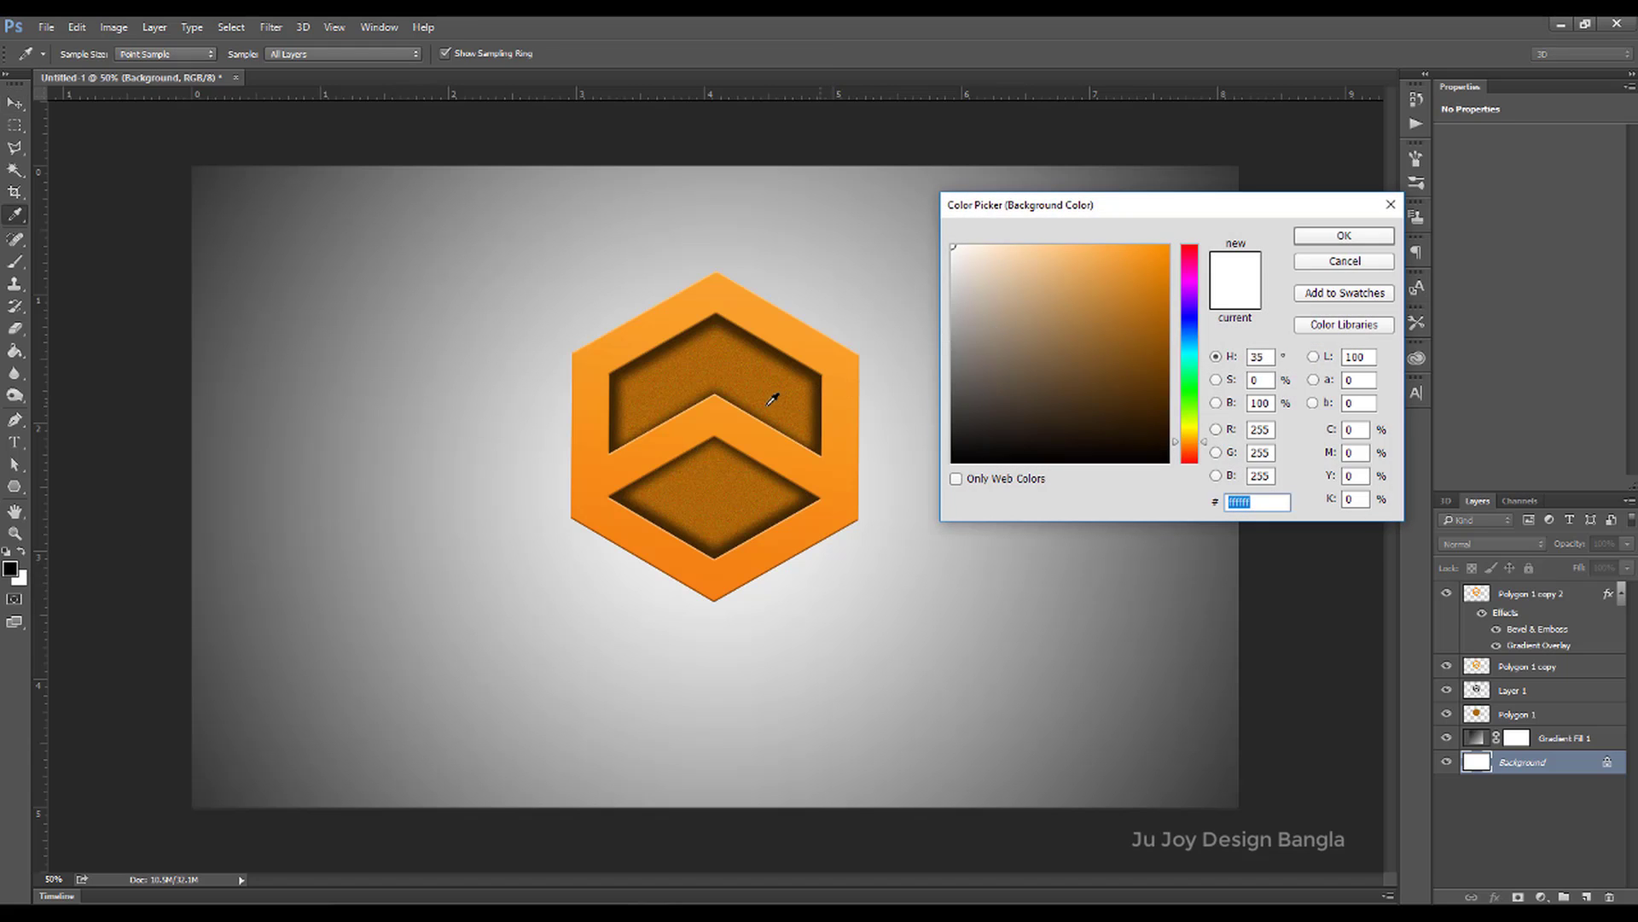
{"action": "left_click", "coordinate": [761, 434]}
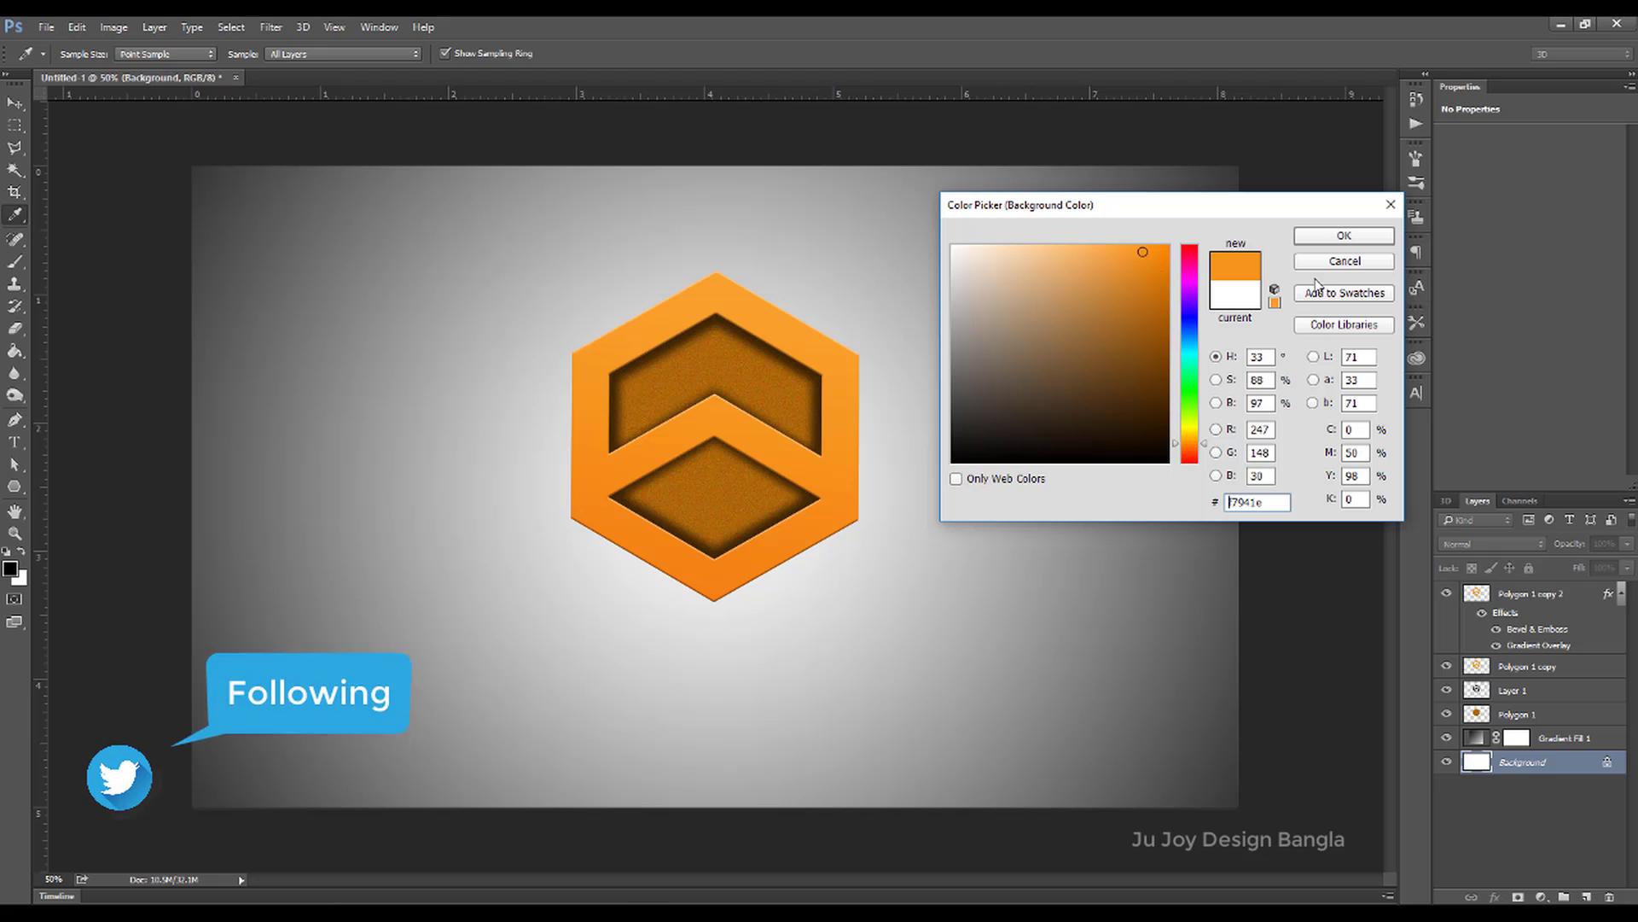
{"action": "left_click", "coordinate": [1332, 237]}
{"action": "key", "text": "v"}
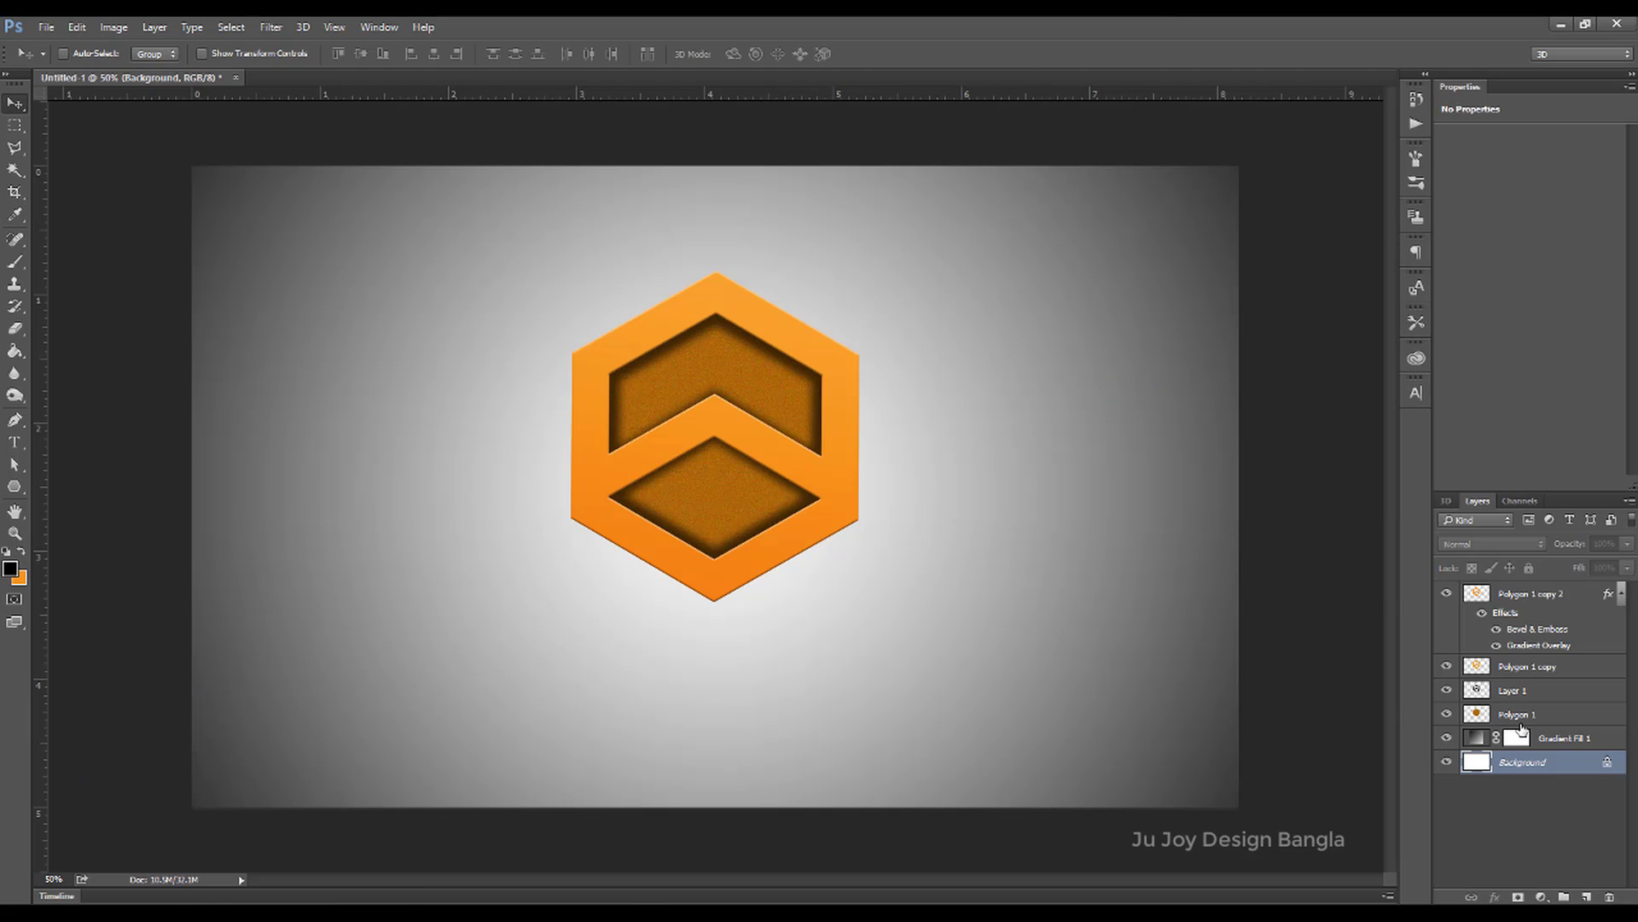
{"action": "key", "text": "ctrl+BackSpace"}
Change Gradient Fill 1 to a Foreground to Transparent vignette scaled to 367%.
{"action": "left_click", "coordinate": [1447, 739]}
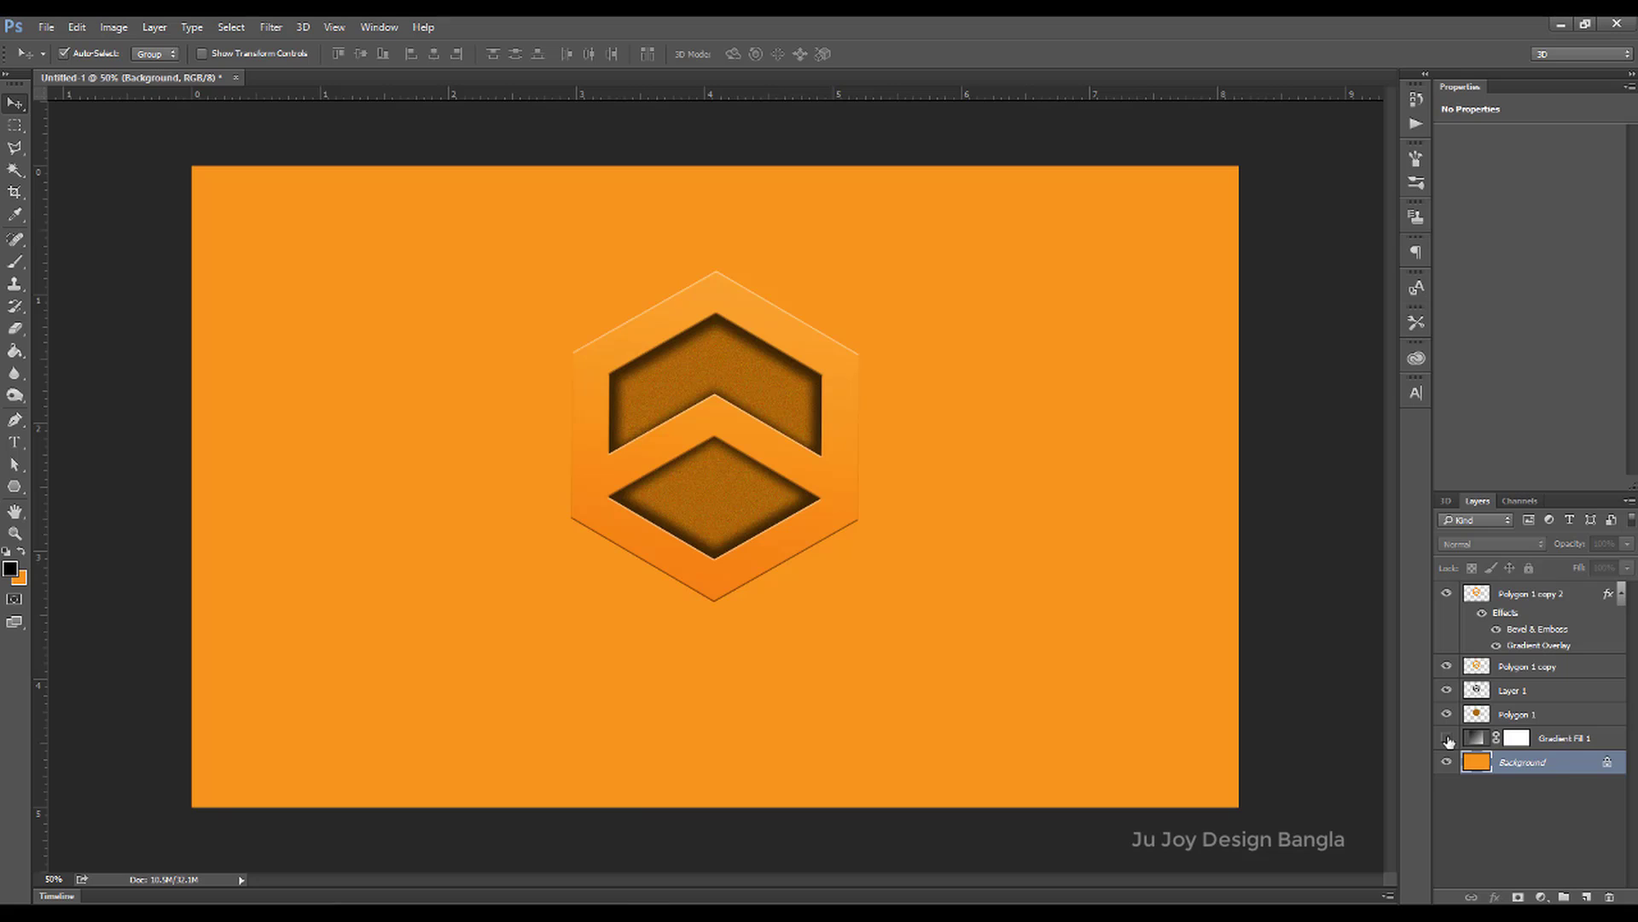
{"action": "left_click", "coordinate": [1447, 739]}
{"action": "double_click", "coordinate": [1478, 739]}
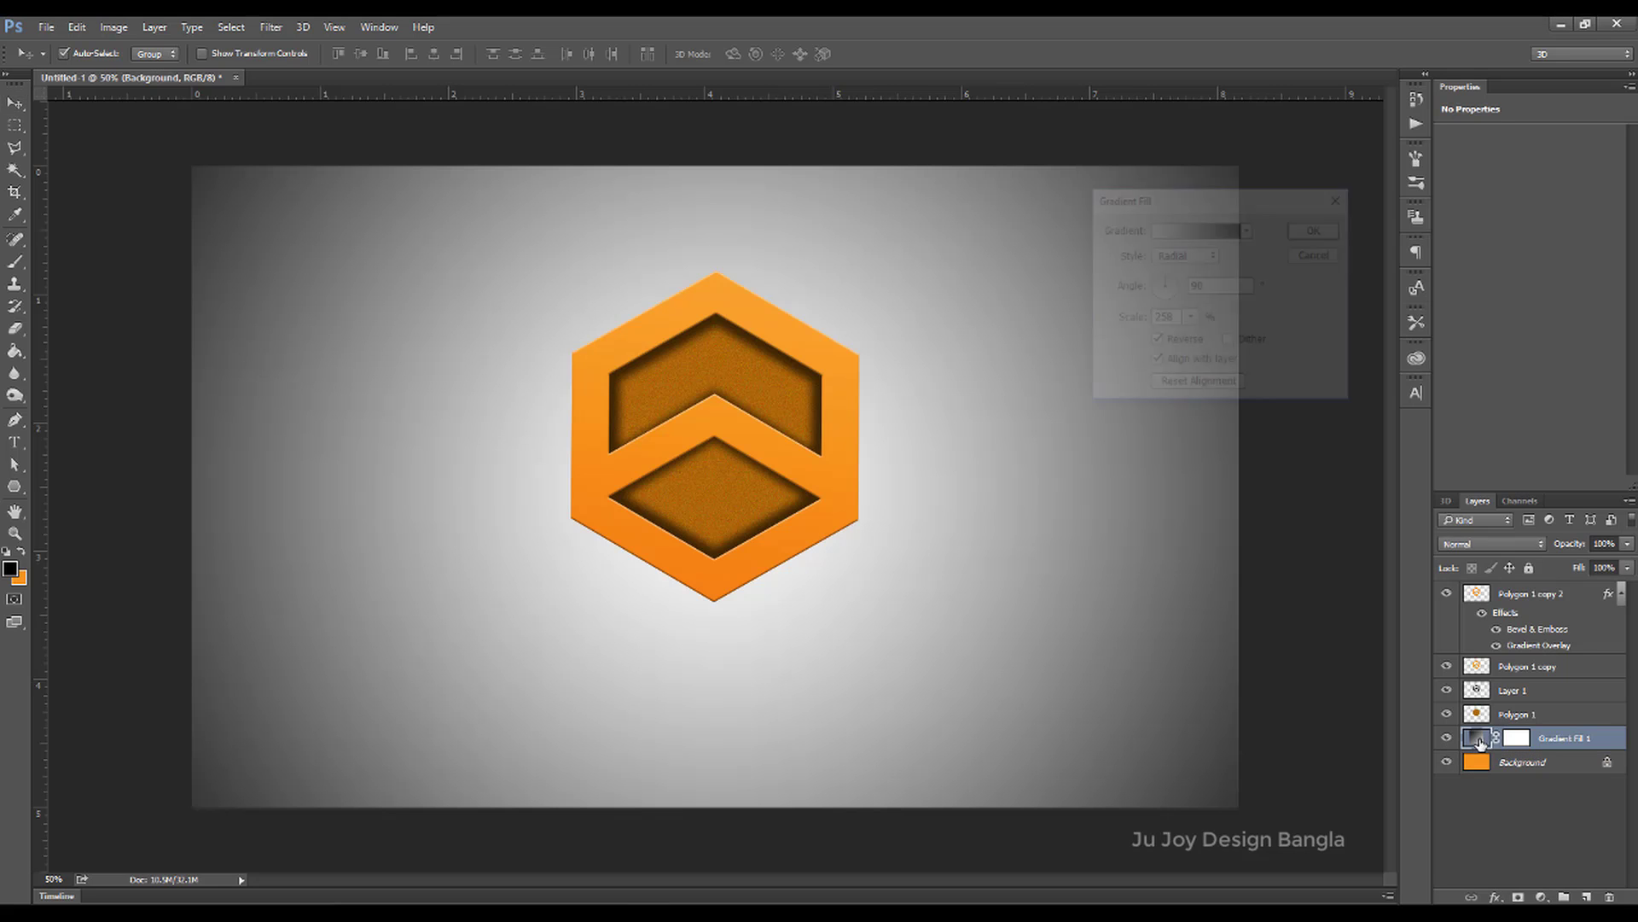
{"action": "left_click", "coordinate": [1222, 230]}
{"action": "left_click", "coordinate": [1199, 229]}
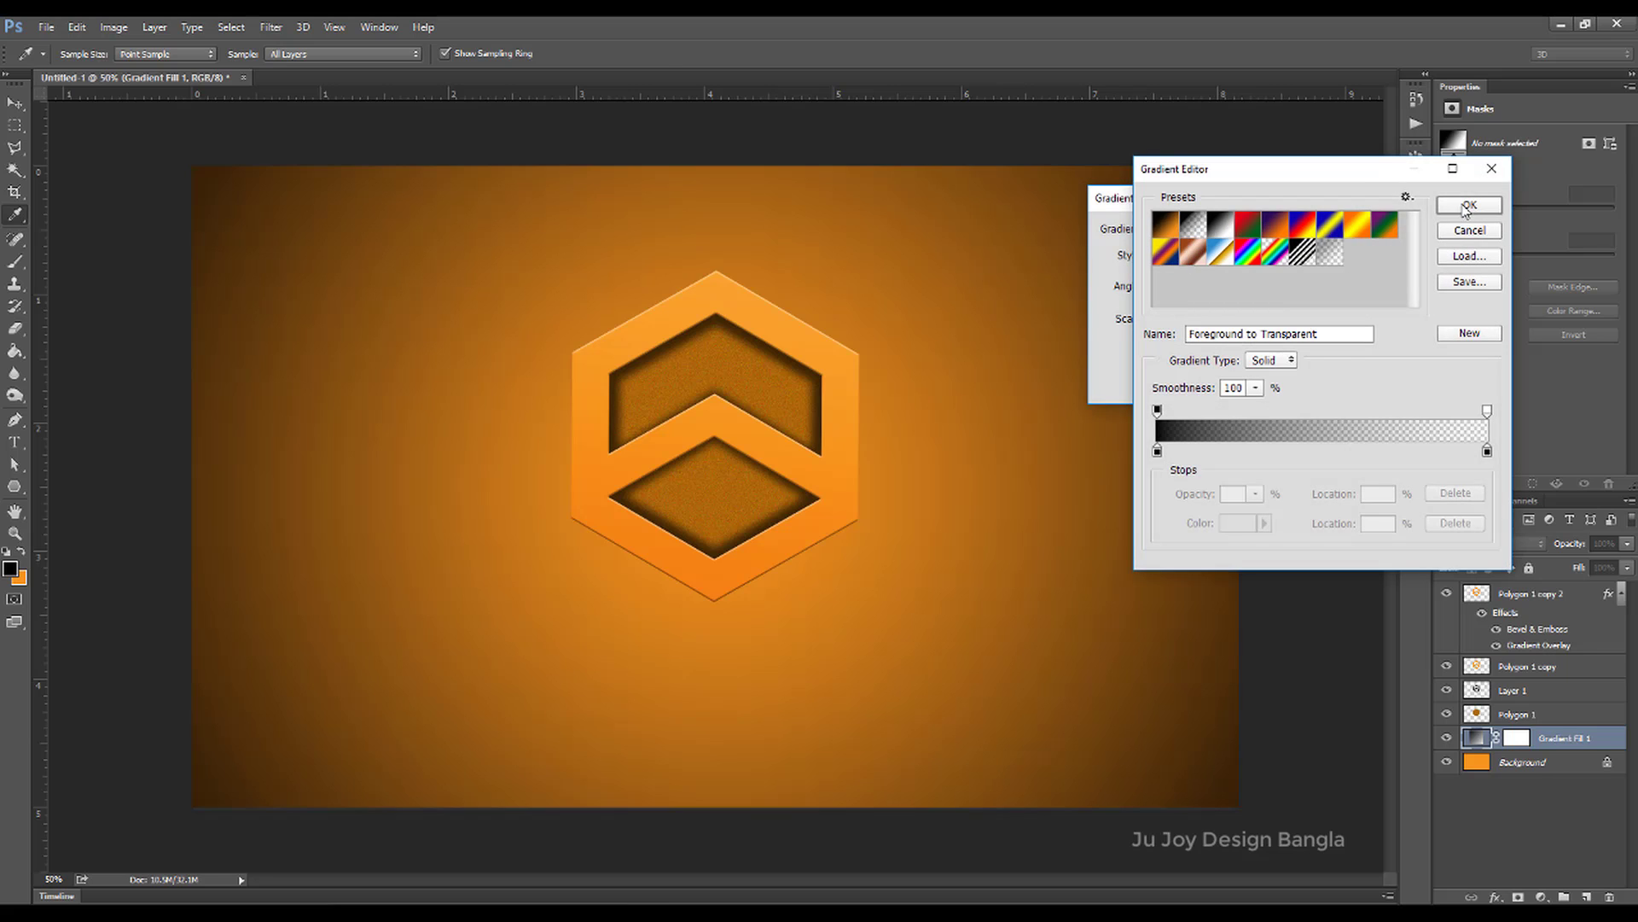
{"action": "left_click", "coordinate": [1466, 208]}
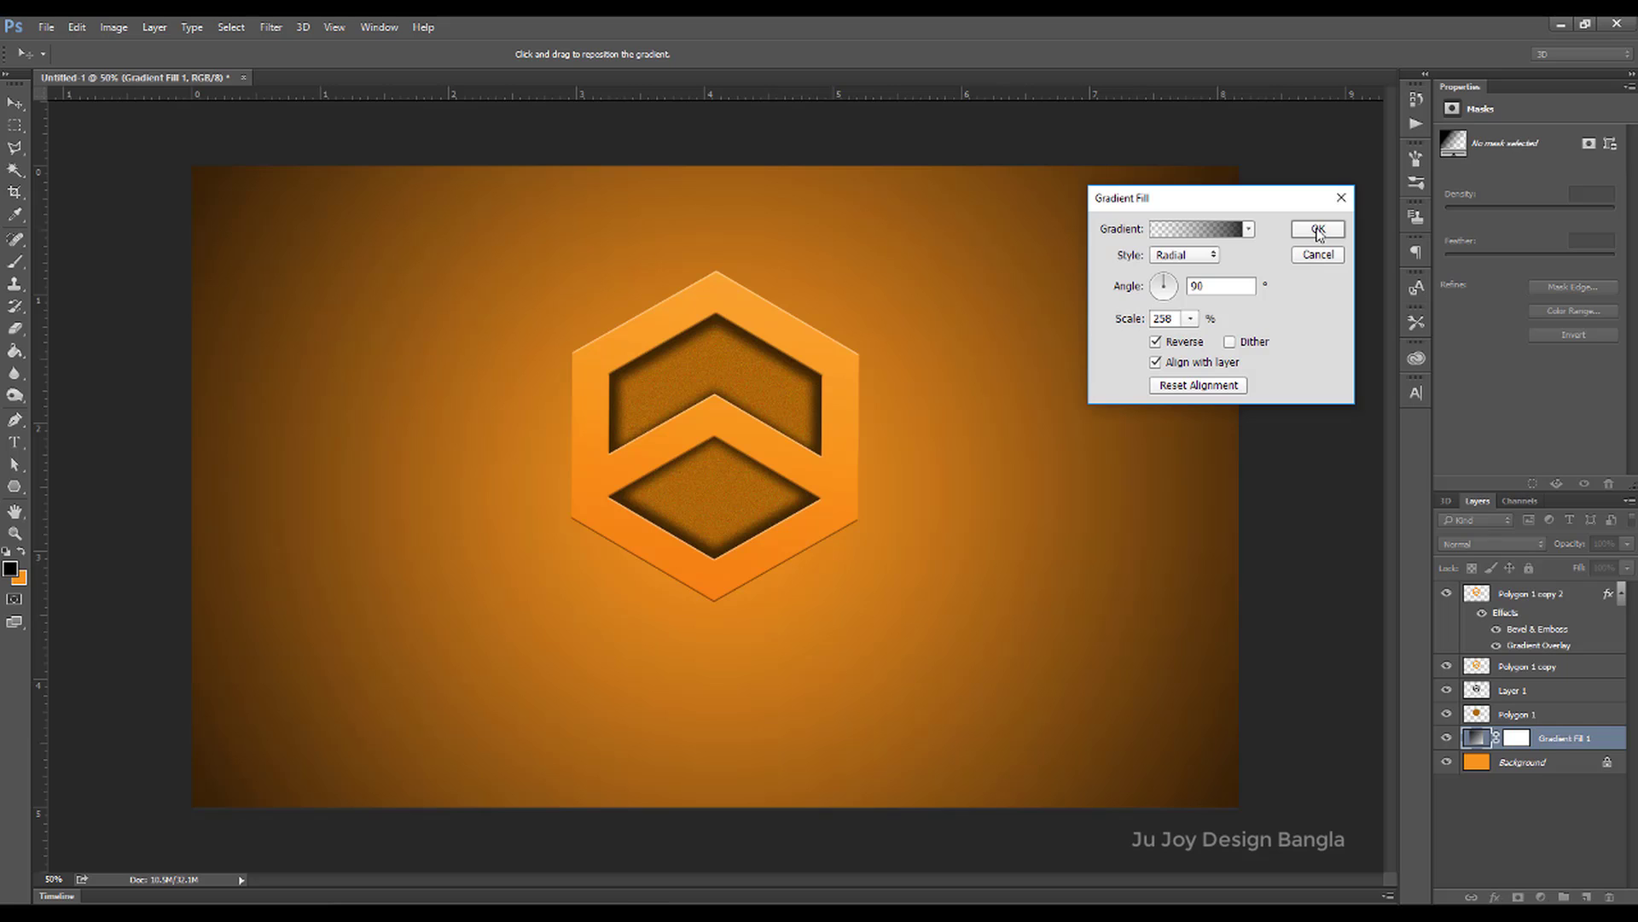
{"action": "left_click", "coordinate": [1190, 319]}
{"action": "left_click_drag", "start_coordinate": [1203, 341], "coordinate": [1200, 338]}
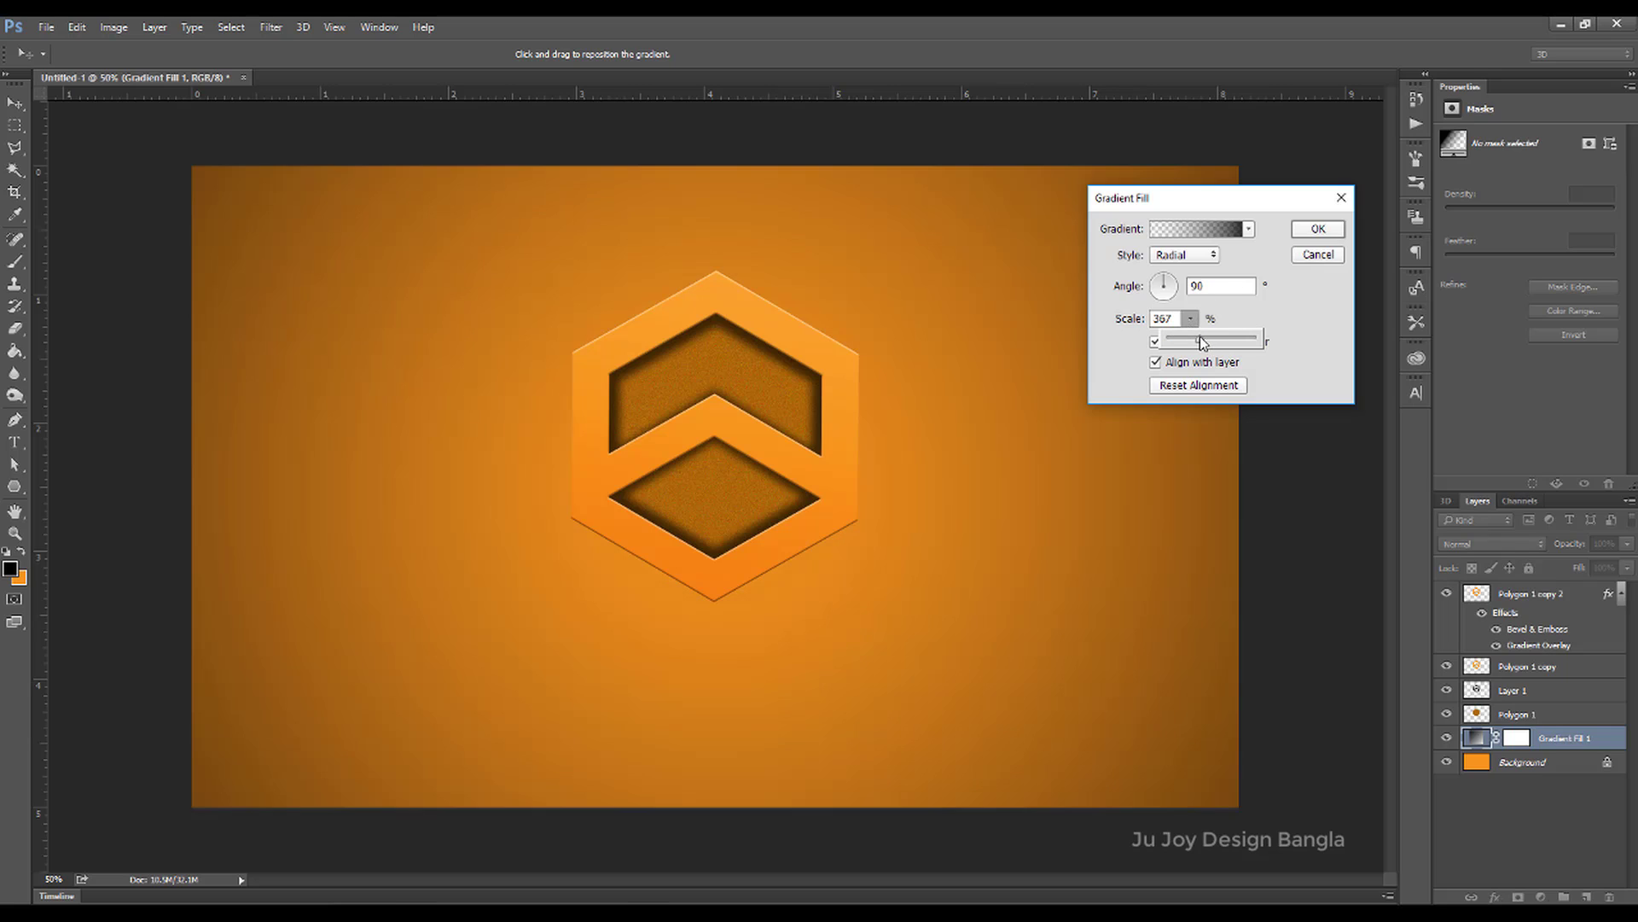
{"action": "left_click", "coordinate": [1305, 233]}
{"action": "left_click", "coordinate": [1554, 719]}
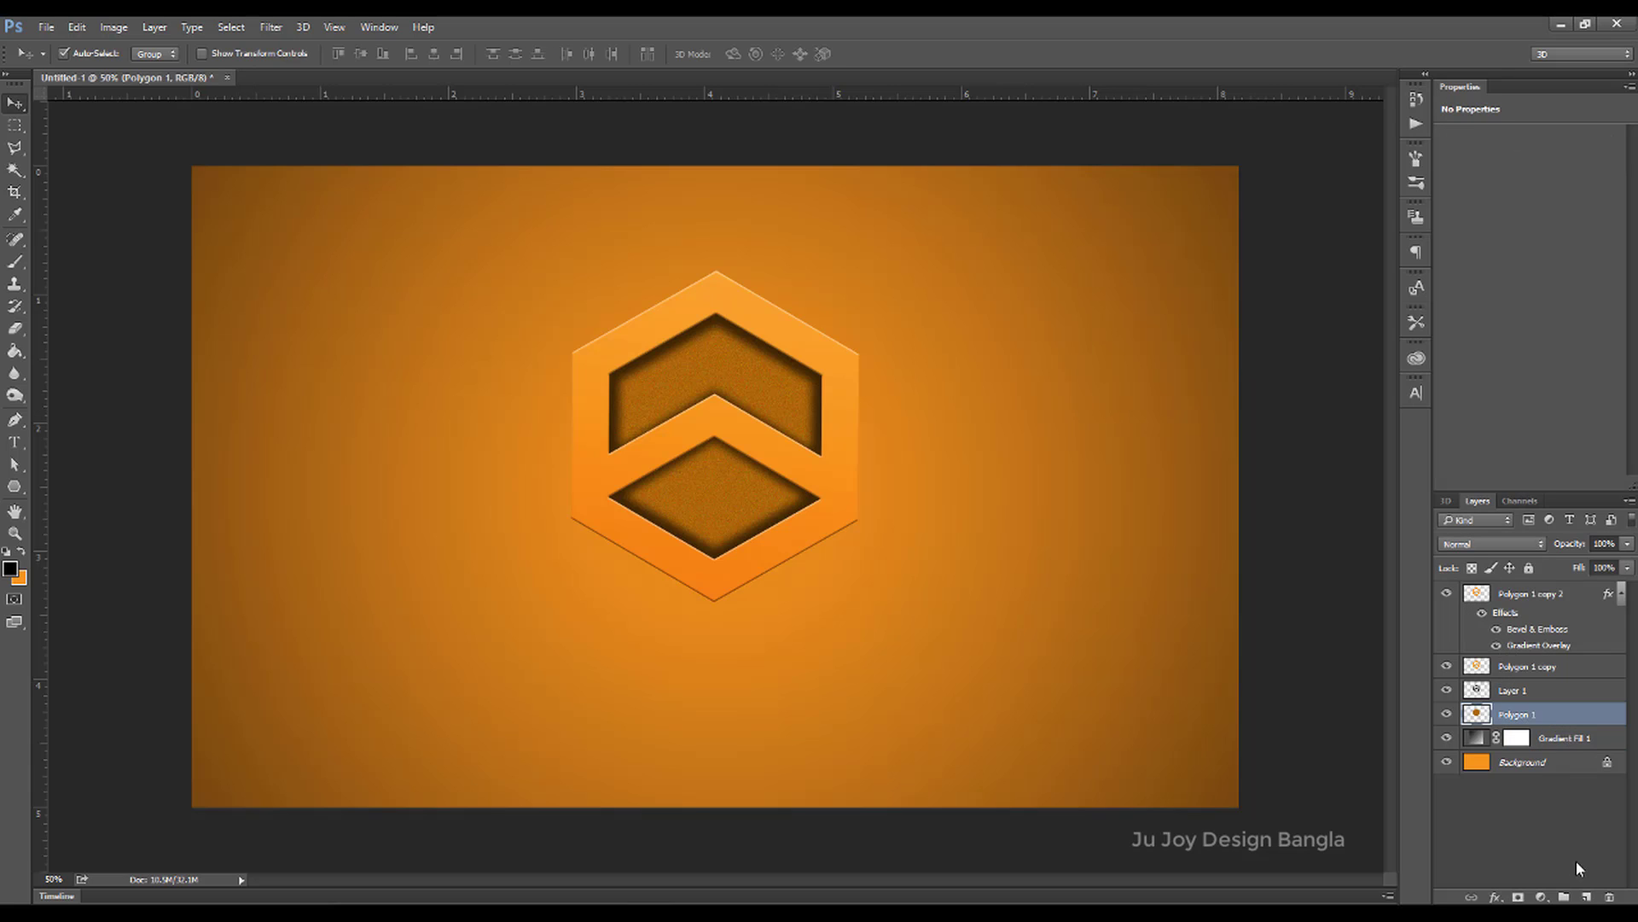
Add a new layer above Gradient Fill 1 and set the brush colour to white.
{"action": "left_click", "coordinate": [1574, 739]}
{"action": "left_click", "coordinate": [1585, 896]}
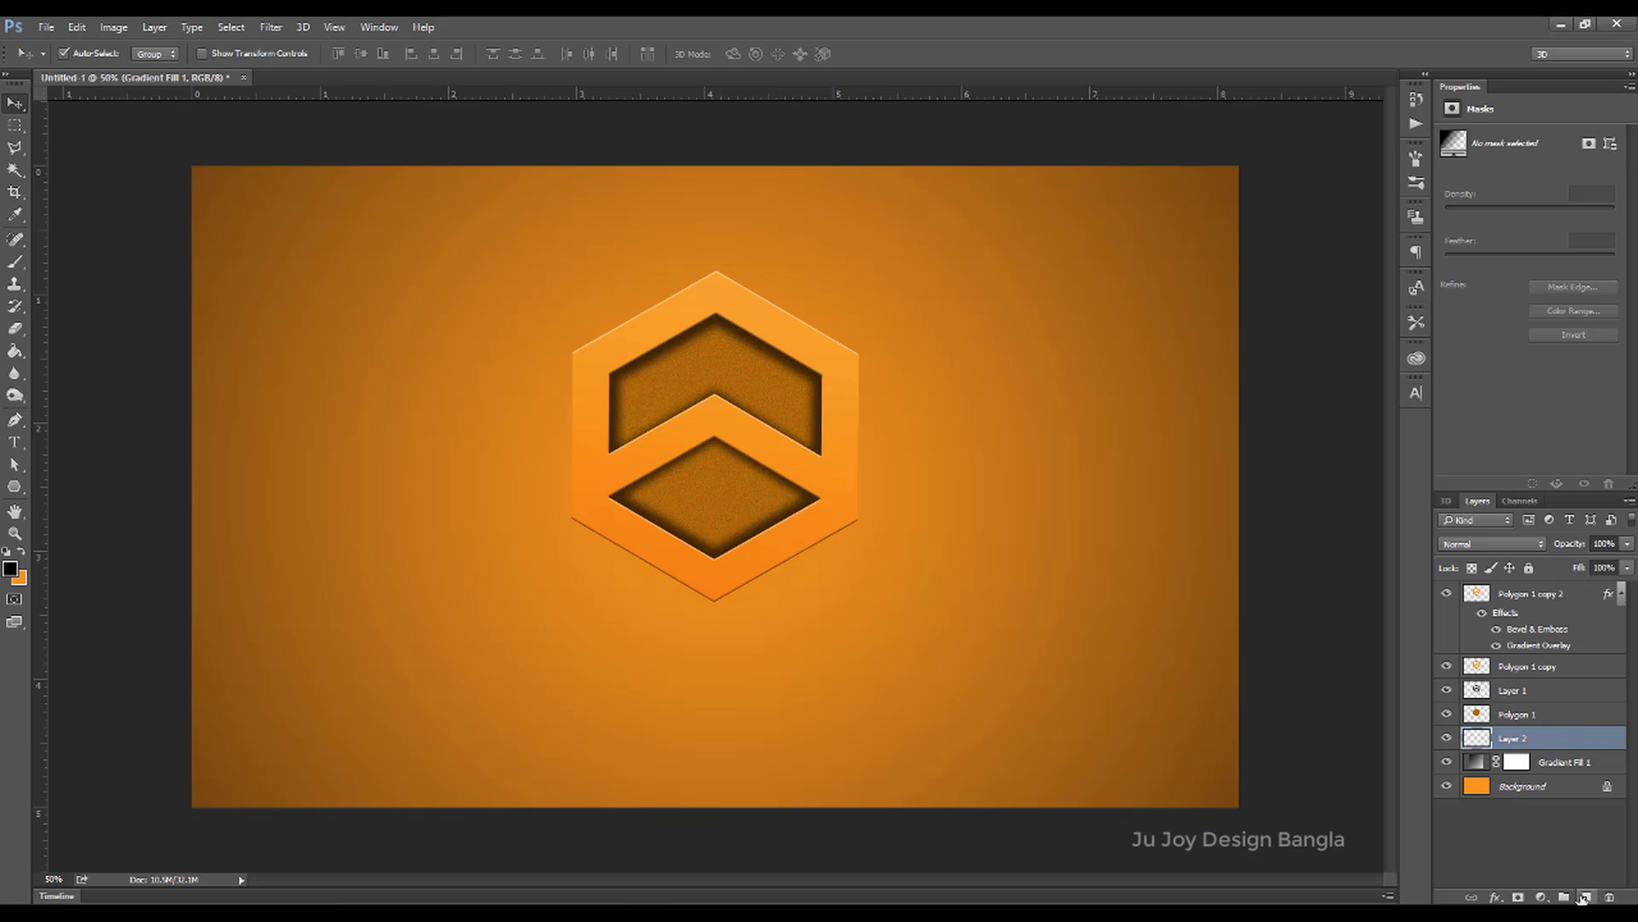
{"action": "left_click", "coordinate": [18, 263]}
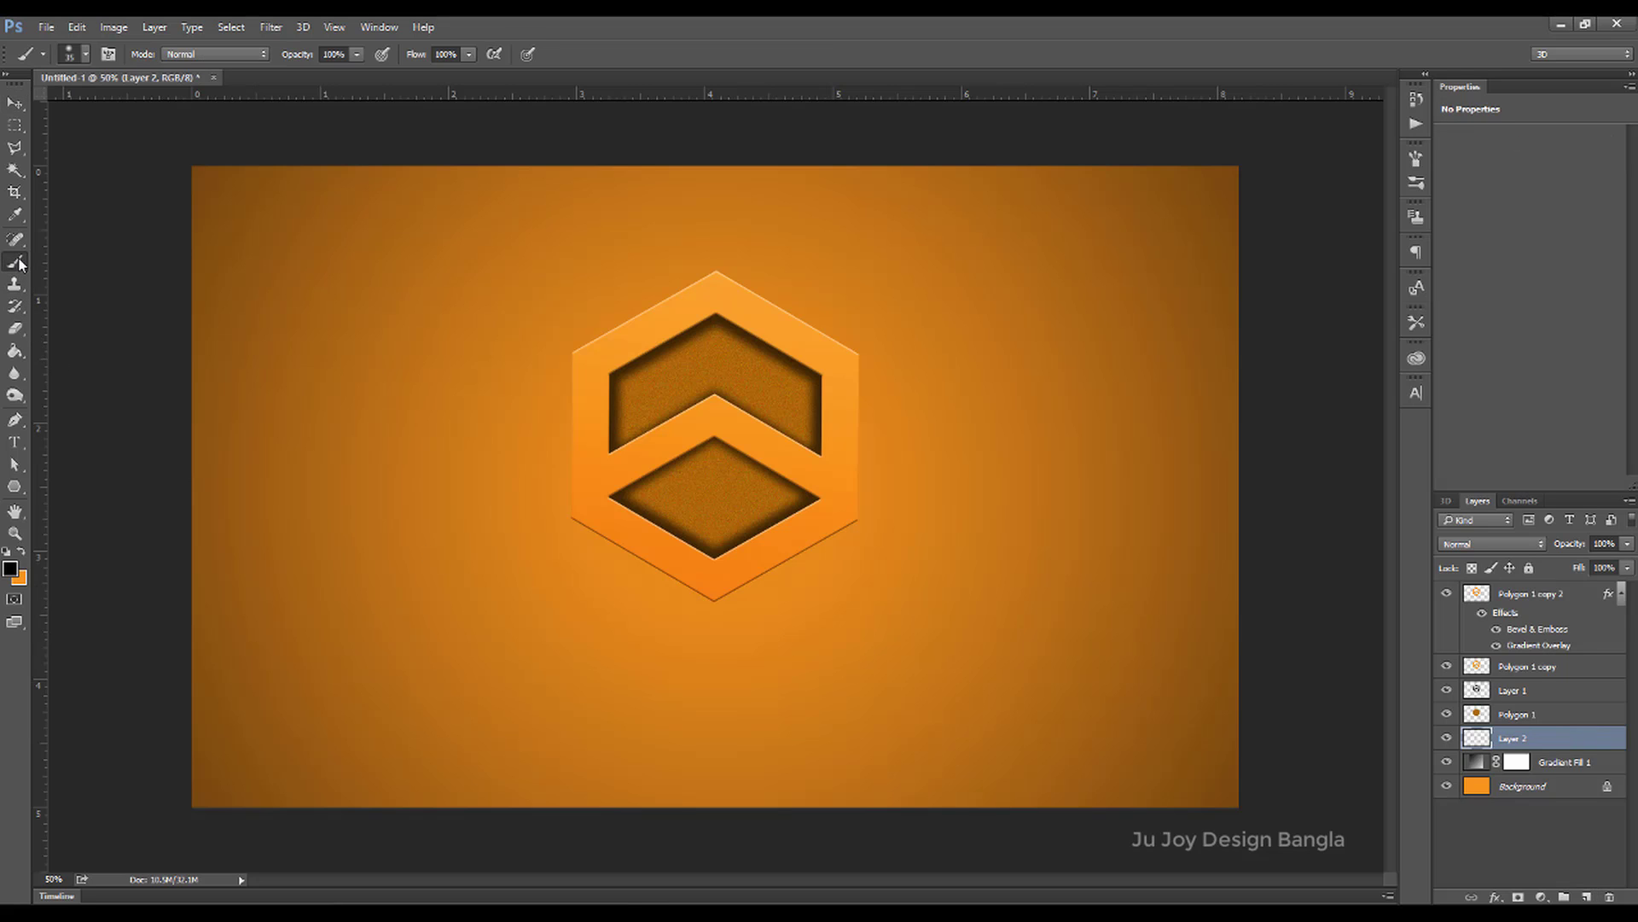
{"action": "left_click", "coordinate": [10, 567]}
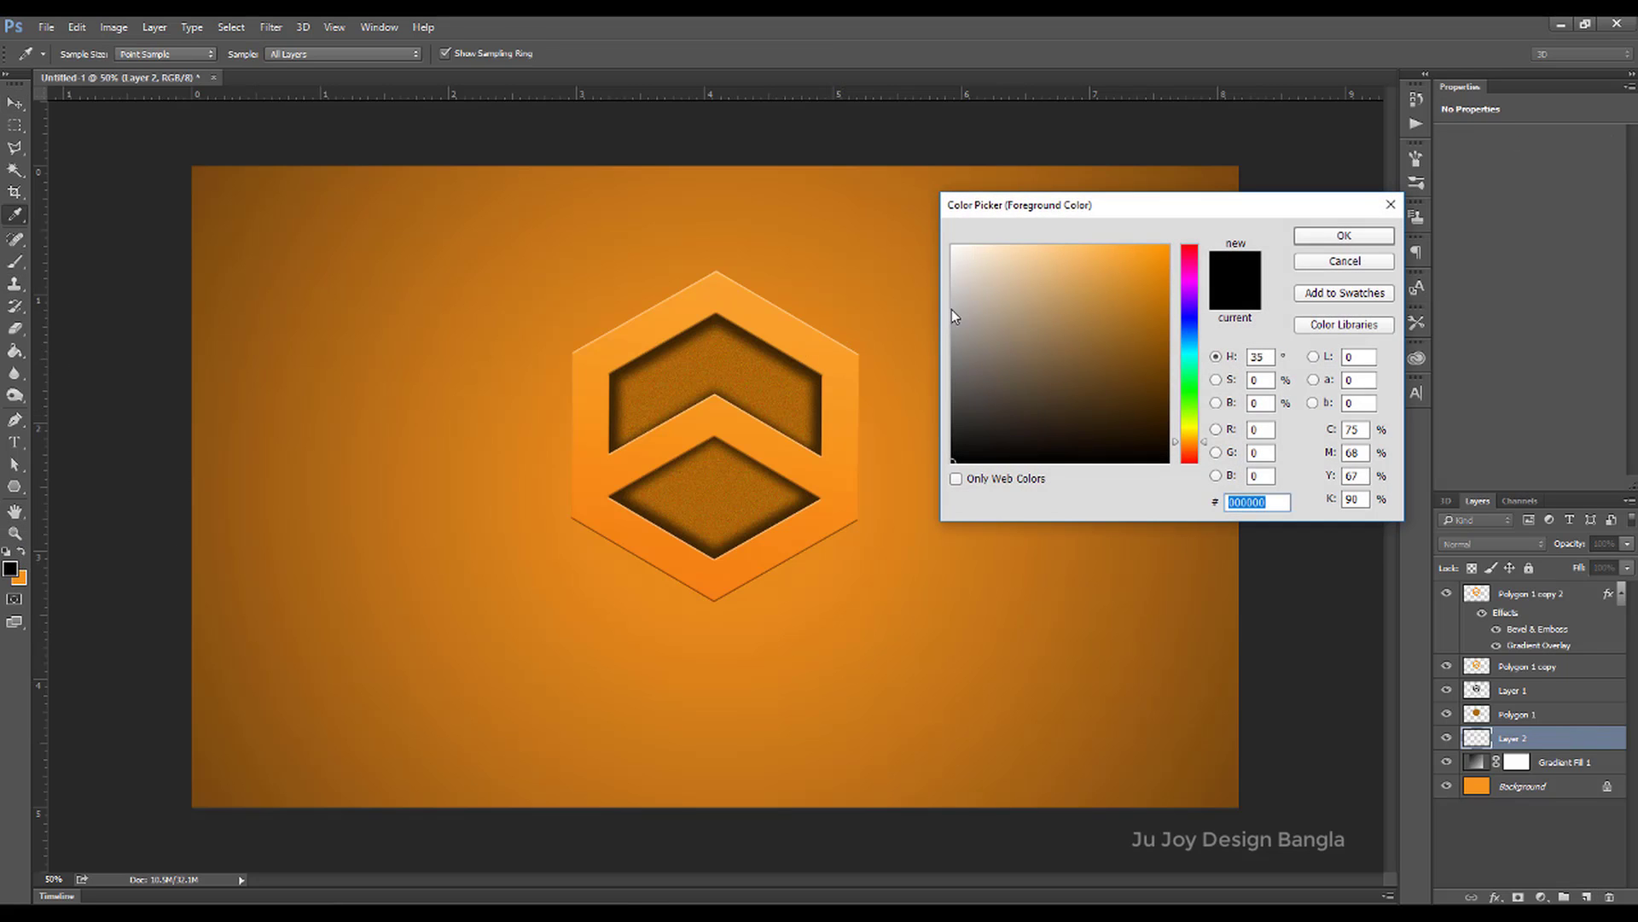
{"action": "left_click_drag", "start_coordinate": [954, 316], "coordinate": [927, 213]}
{"action": "left_click", "coordinate": [1365, 238]}
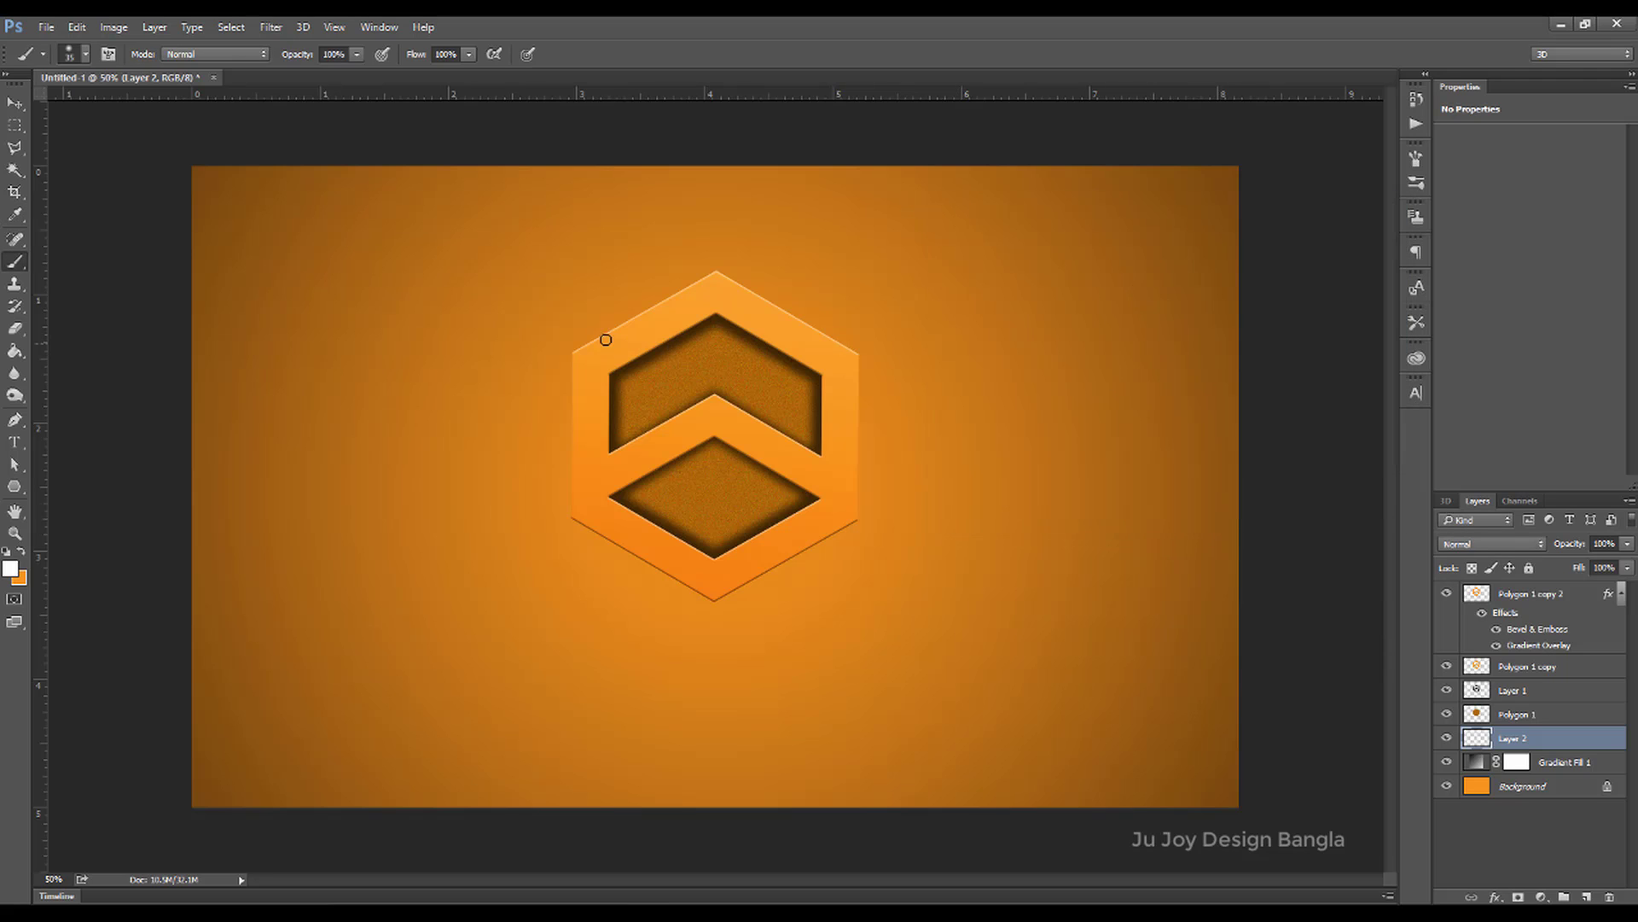
Enlarge a soft brush and paint one large white glow left of the hexagon.
{"action": "key", "text": "bracketright"}
{"action": "key", "text": "bracketright"}
{"action": "key", "text": "bracketright"}
{"action": "key", "text": "bracketright"}
{"action": "key", "text": "bracketright"}
{"action": "key", "text": "bracketright"}
{"action": "key", "text": "bracketright"}
{"action": "key", "text": "bracketright"}
{"action": "key", "text": "bracketright"}
{"action": "key", "text": "bracketright"}
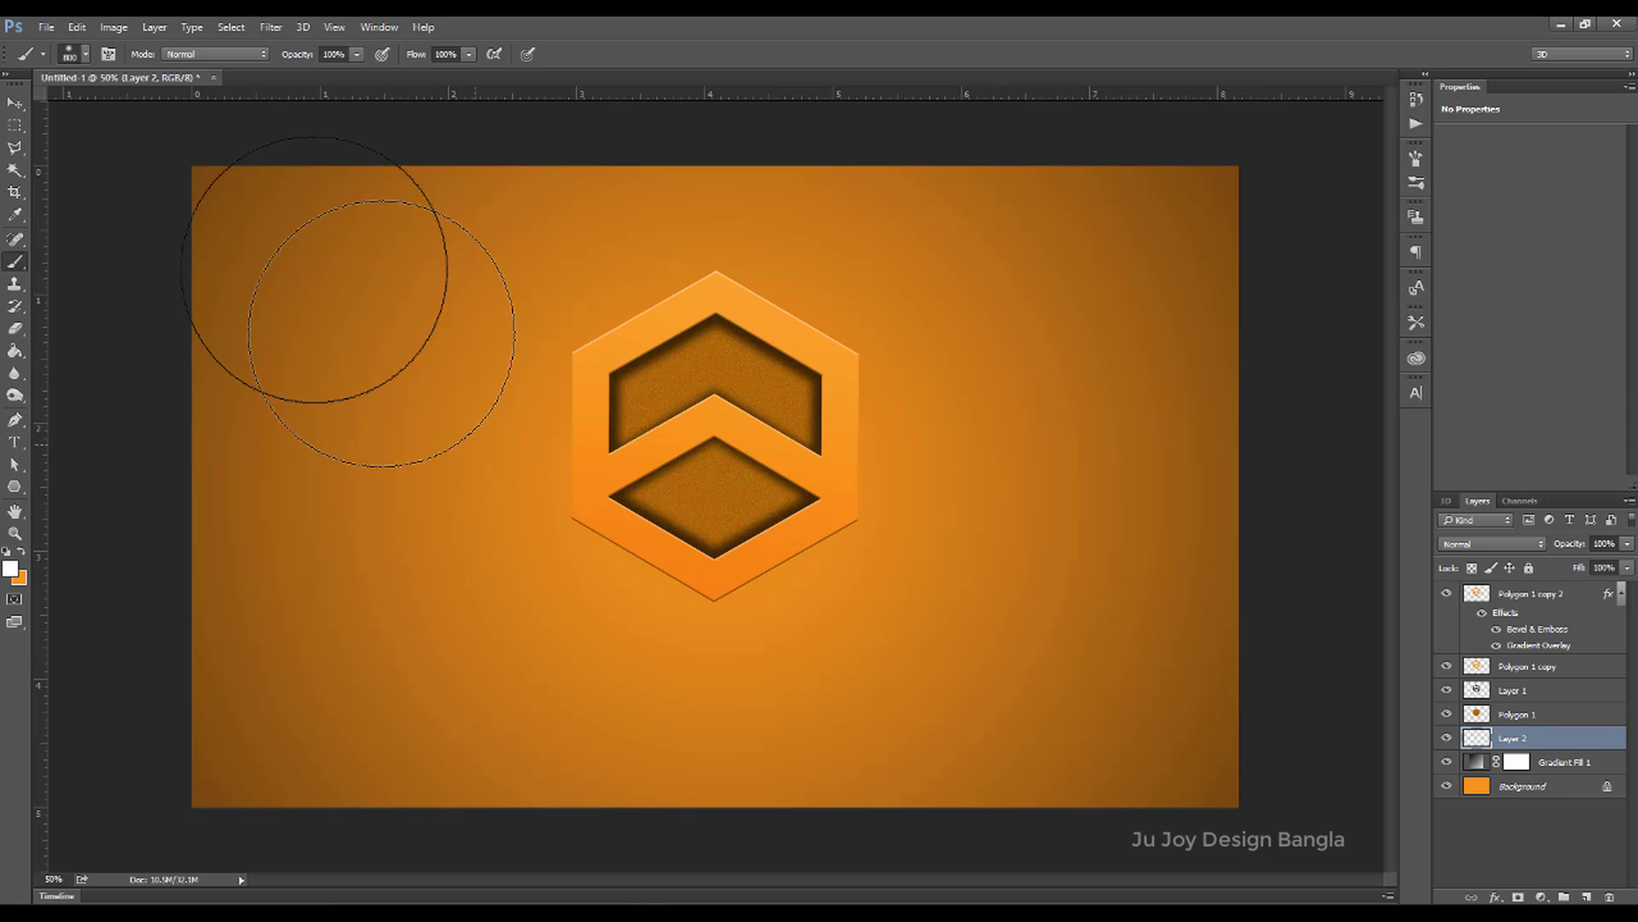
{"action": "left_click", "coordinate": [85, 55]}
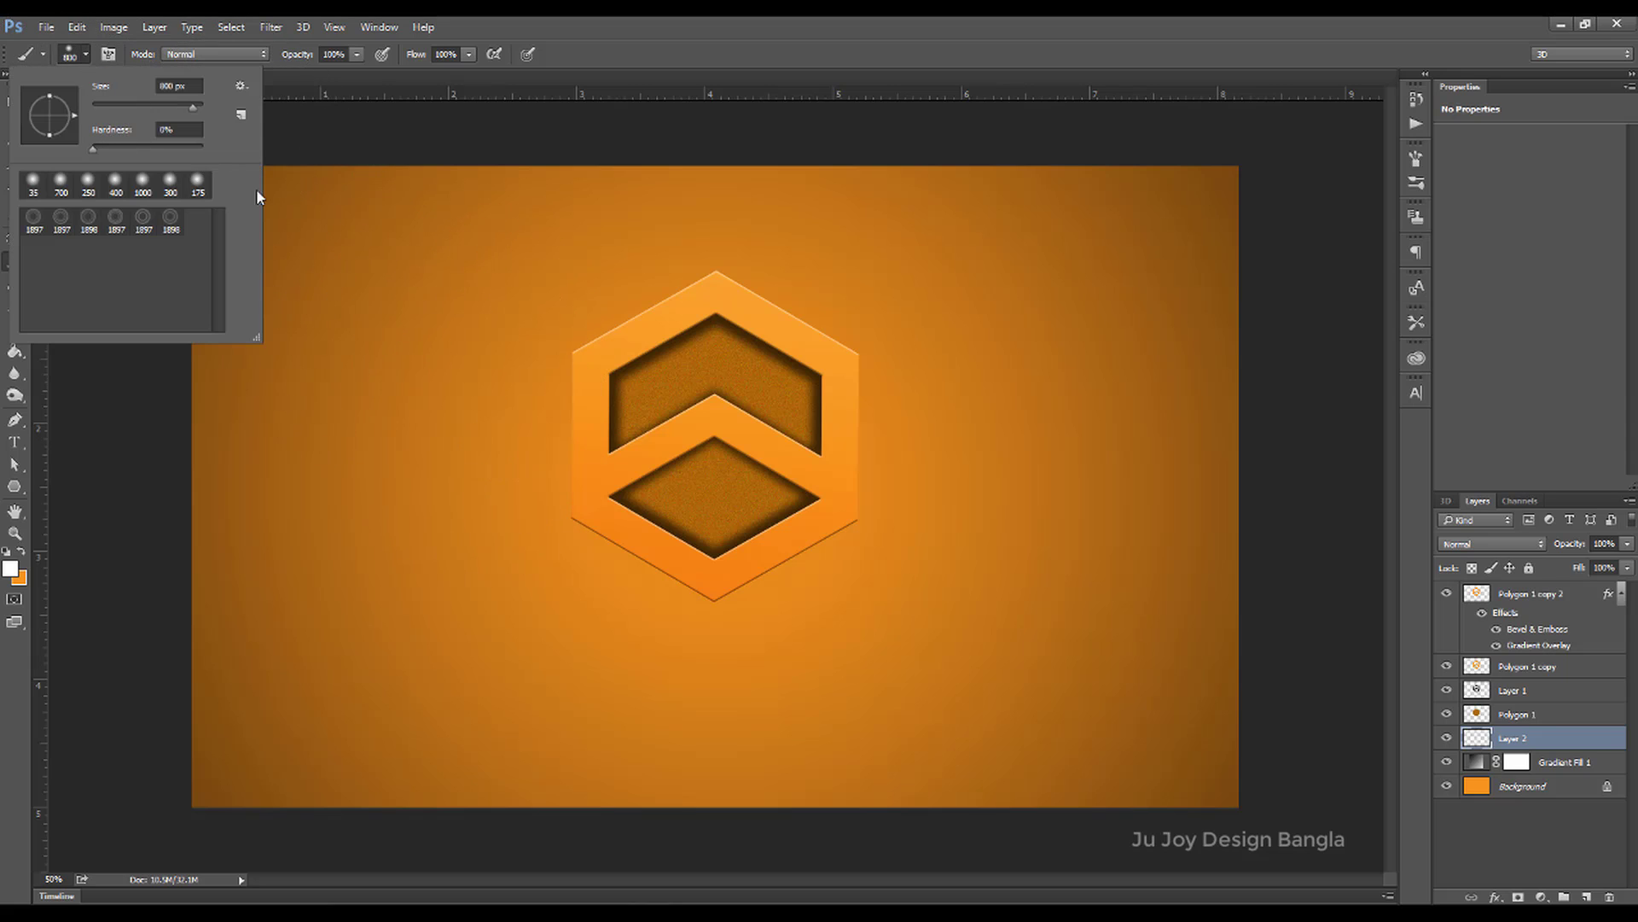
{"action": "left_click", "coordinate": [536, 50]}
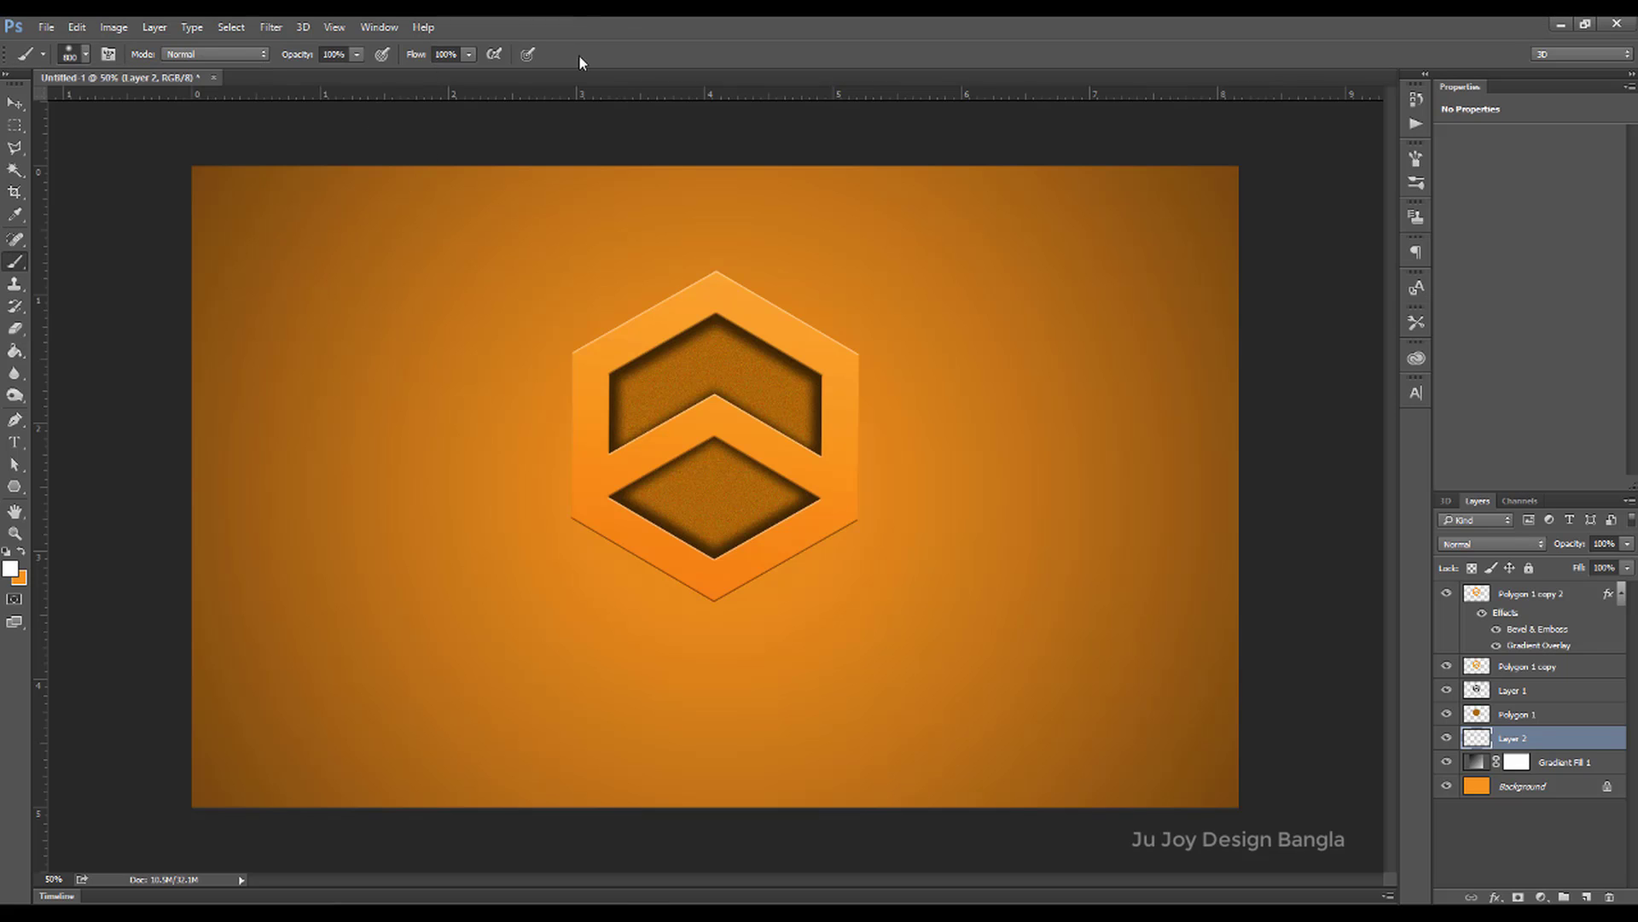
{"action": "left_click", "coordinate": [510, 420]}
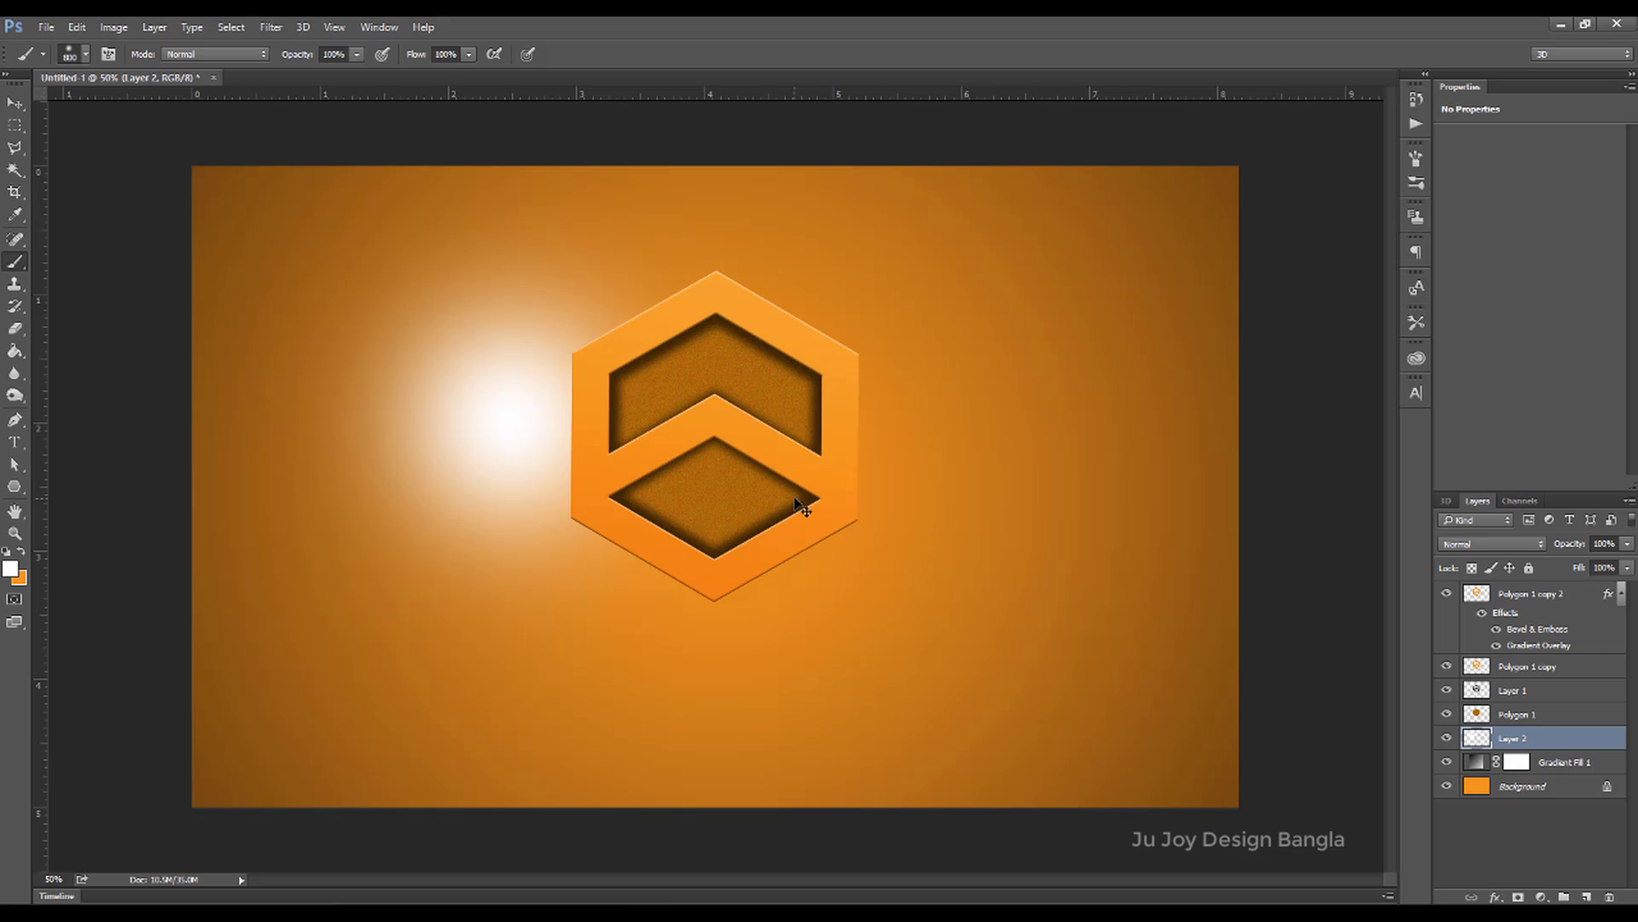
Free-transform the white glow into a flattened band positioned above the hexagon.
{"action": "key", "text": "ctrl+t"}
{"action": "left_click_drag", "start_coordinate": [674, 471], "coordinate": [739, 400]}
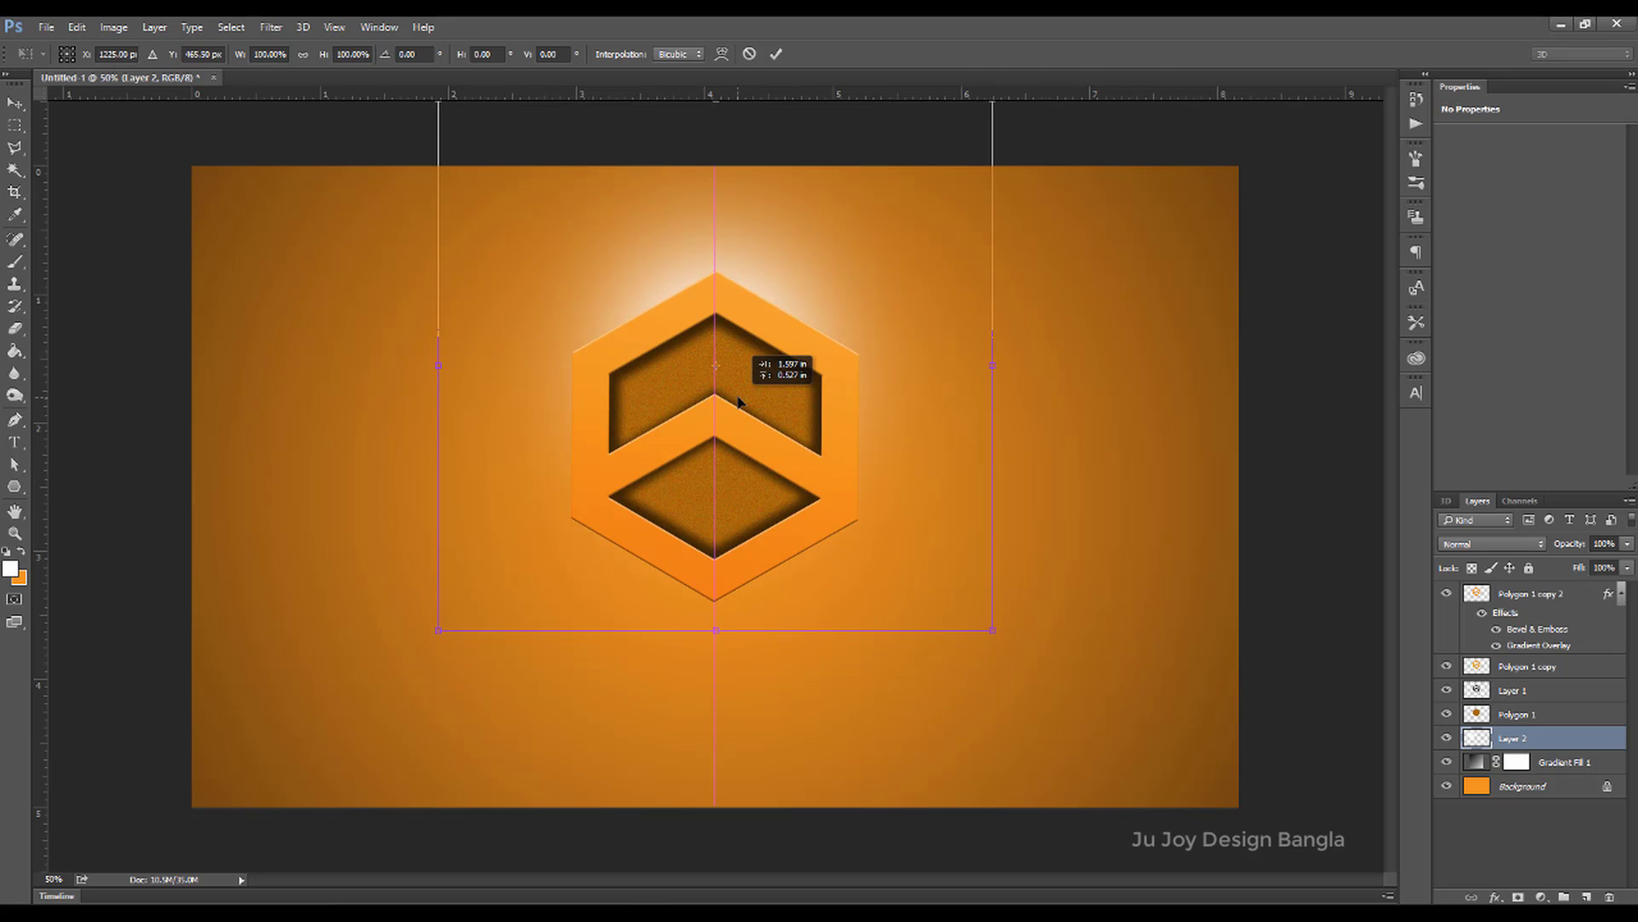
{"action": "left_click_drag", "start_coordinate": [715, 634], "coordinate": [717, 468]}
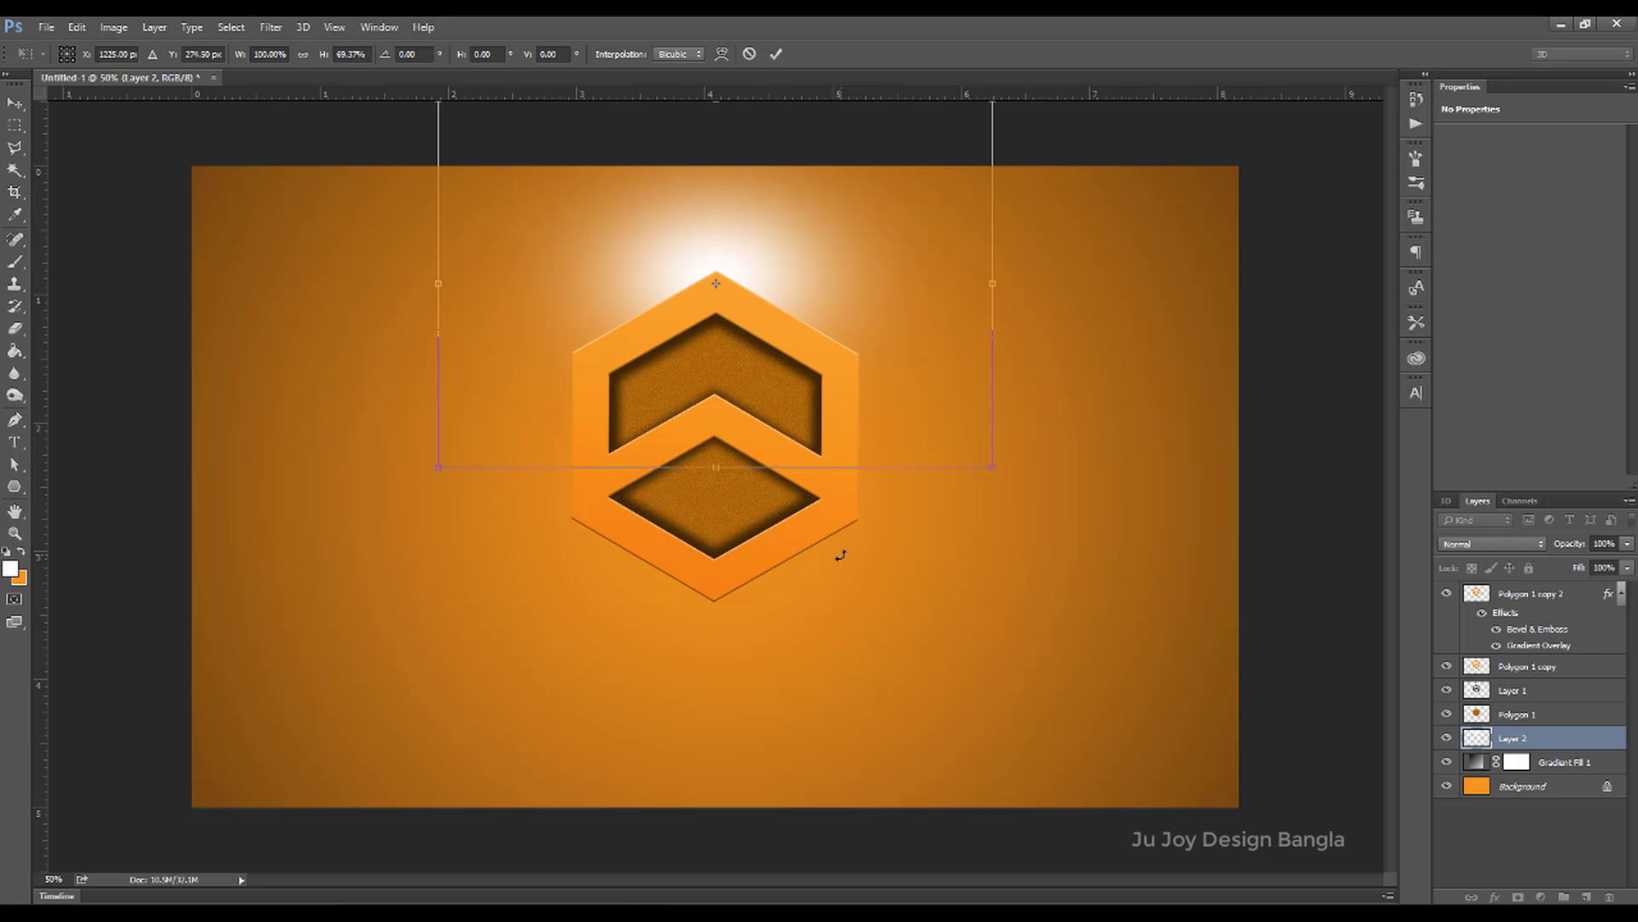
{"action": "left_click_drag", "start_coordinate": [760, 269], "coordinate": [760, 378]}
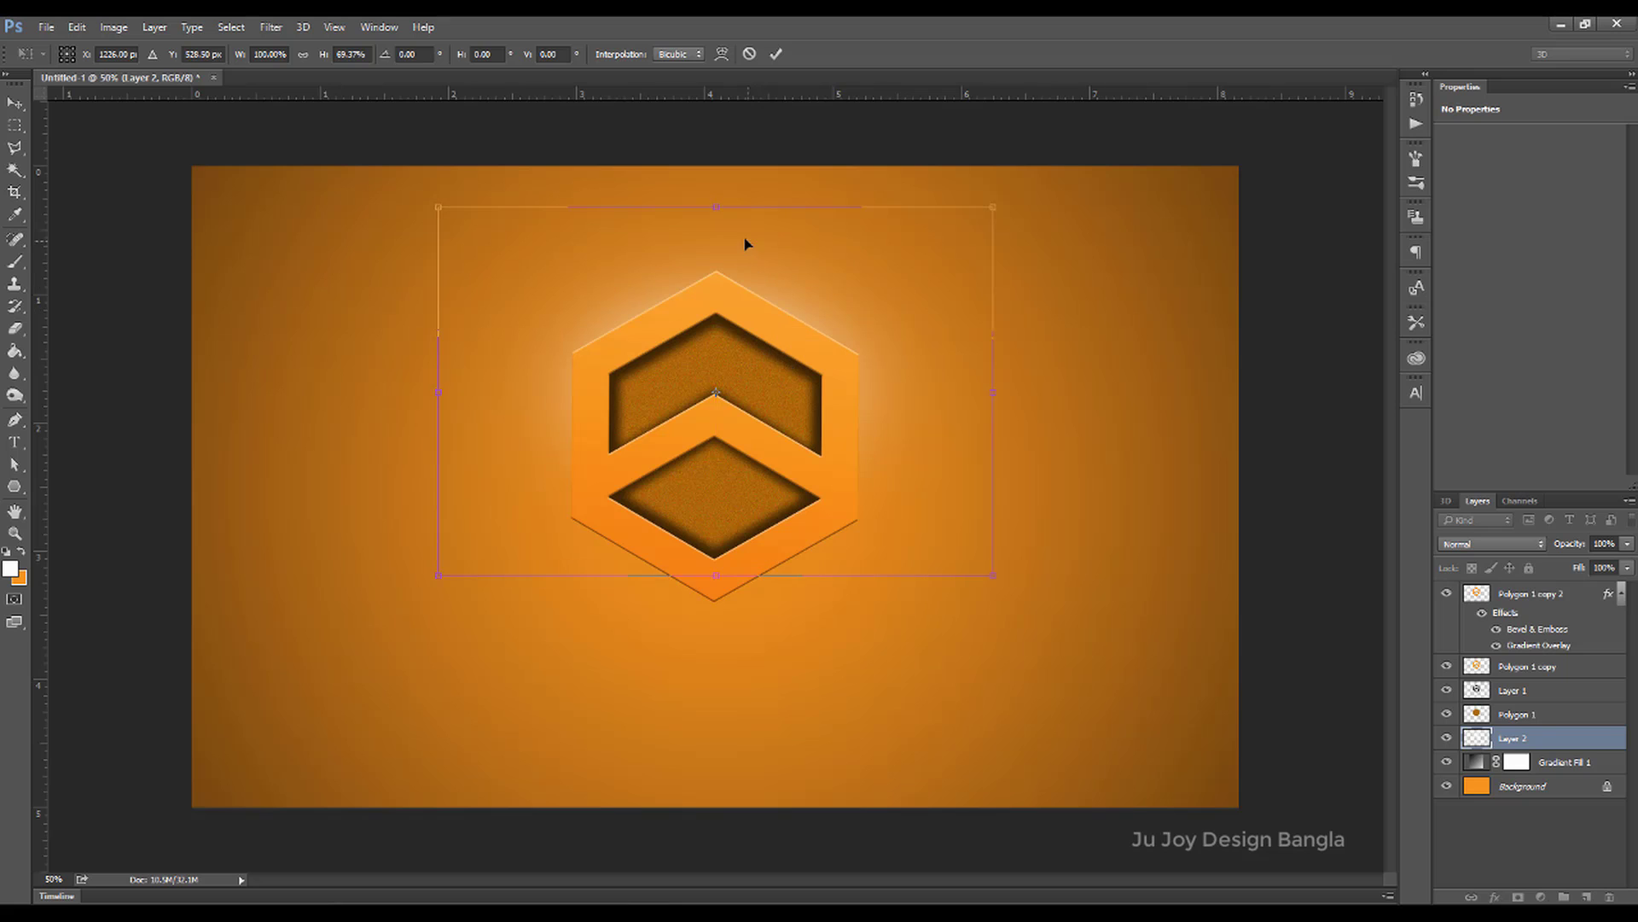
{"action": "left_click_drag", "start_coordinate": [718, 209], "coordinate": [716, 298]}
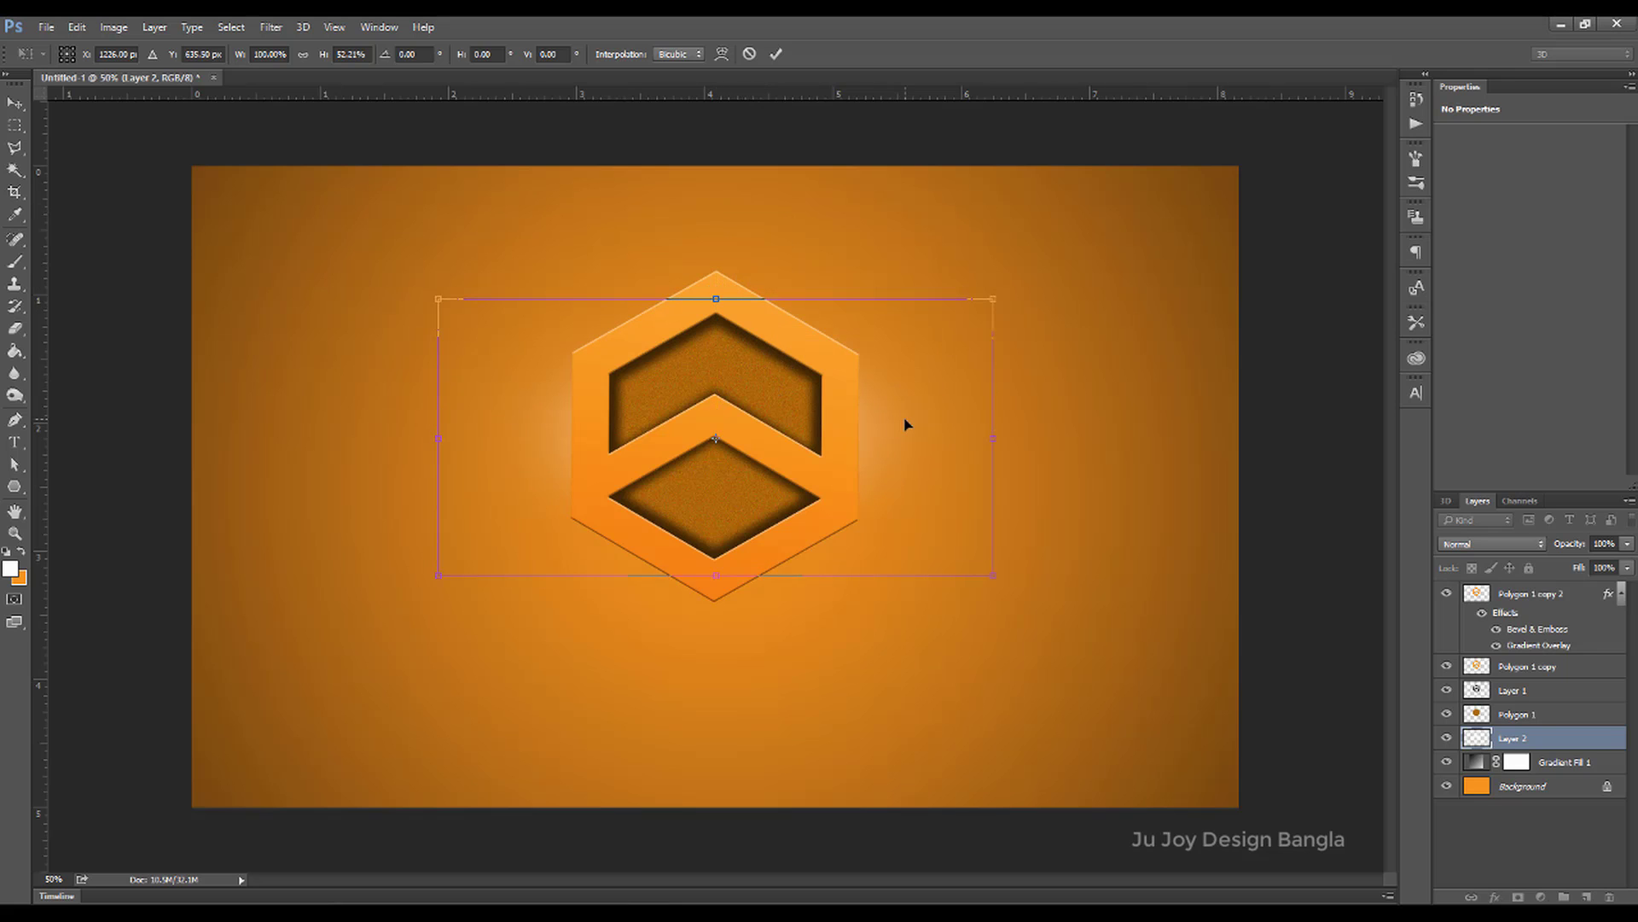
{"action": "left_click_drag", "start_coordinate": [906, 424], "coordinate": [896, 312]}
{"action": "key", "text": "Return"}
Nudge the flattened glow slightly higher with a second transform.
{"action": "key", "text": "b"}
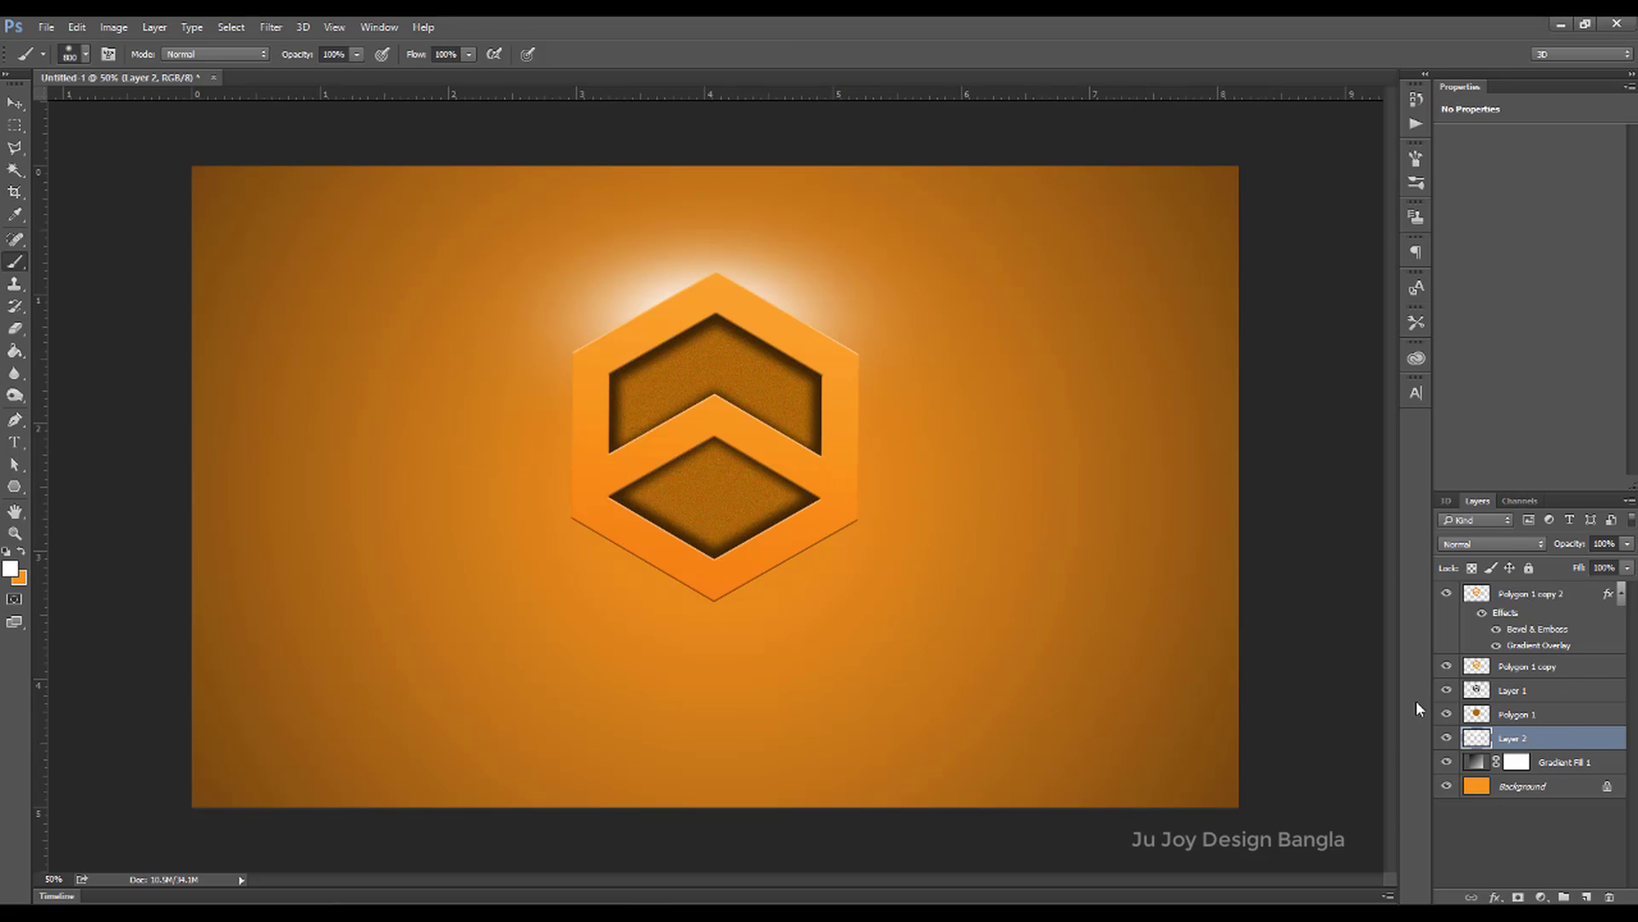
{"action": "key", "text": "ctrl"}
{"action": "key", "text": "ctrl+t"}
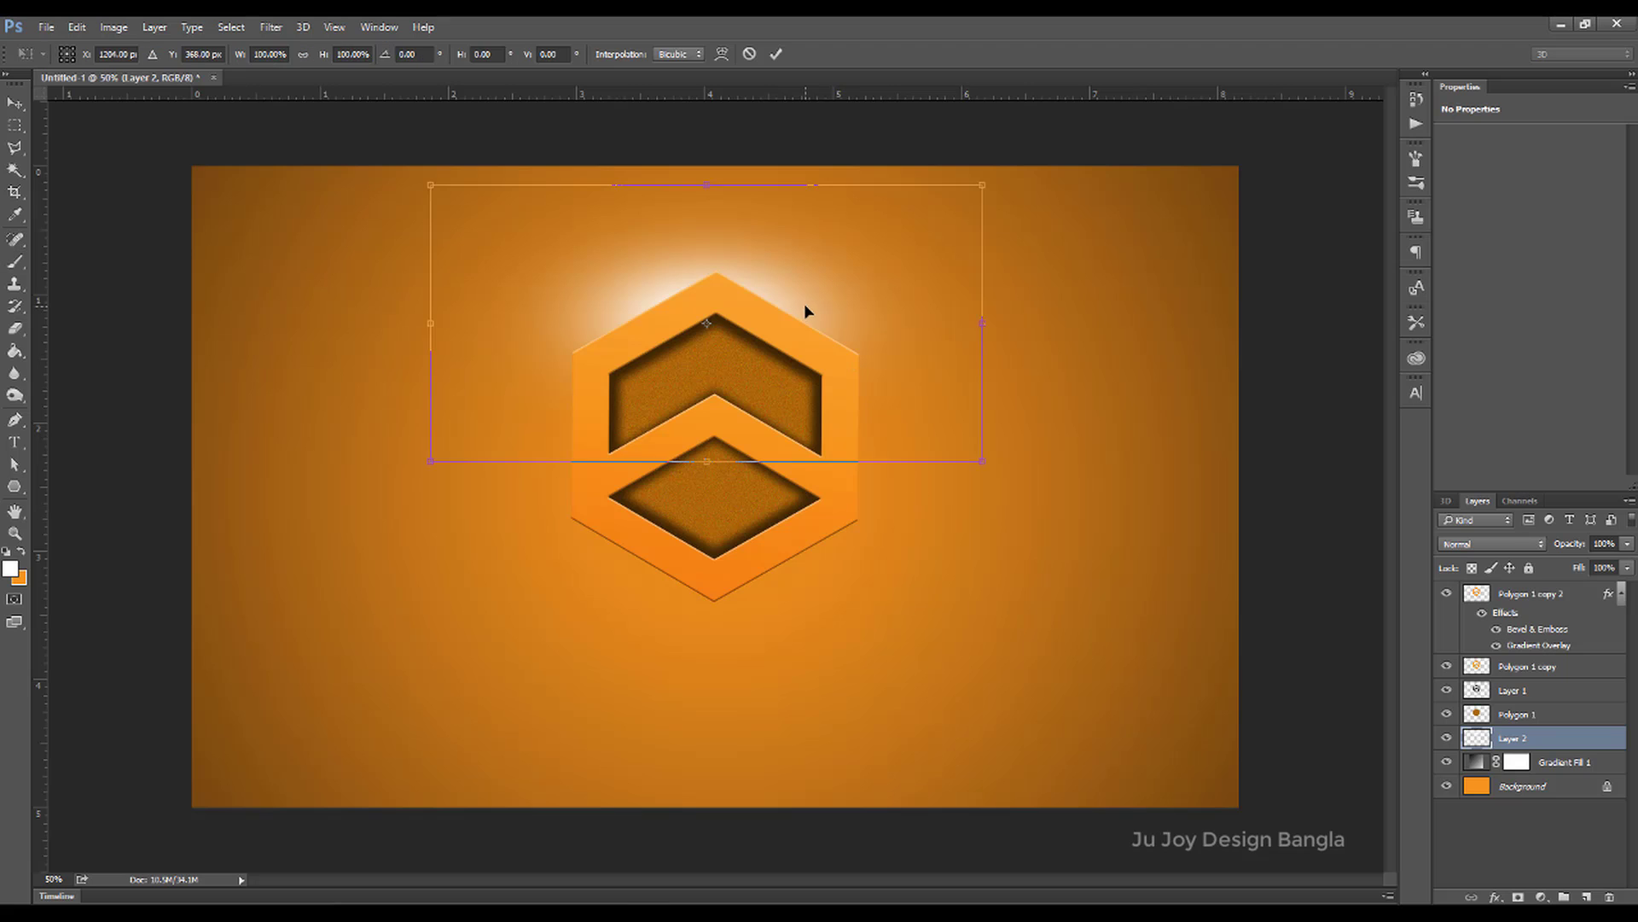
{"action": "left_click_drag", "start_coordinate": [804, 304], "coordinate": [802, 290]}
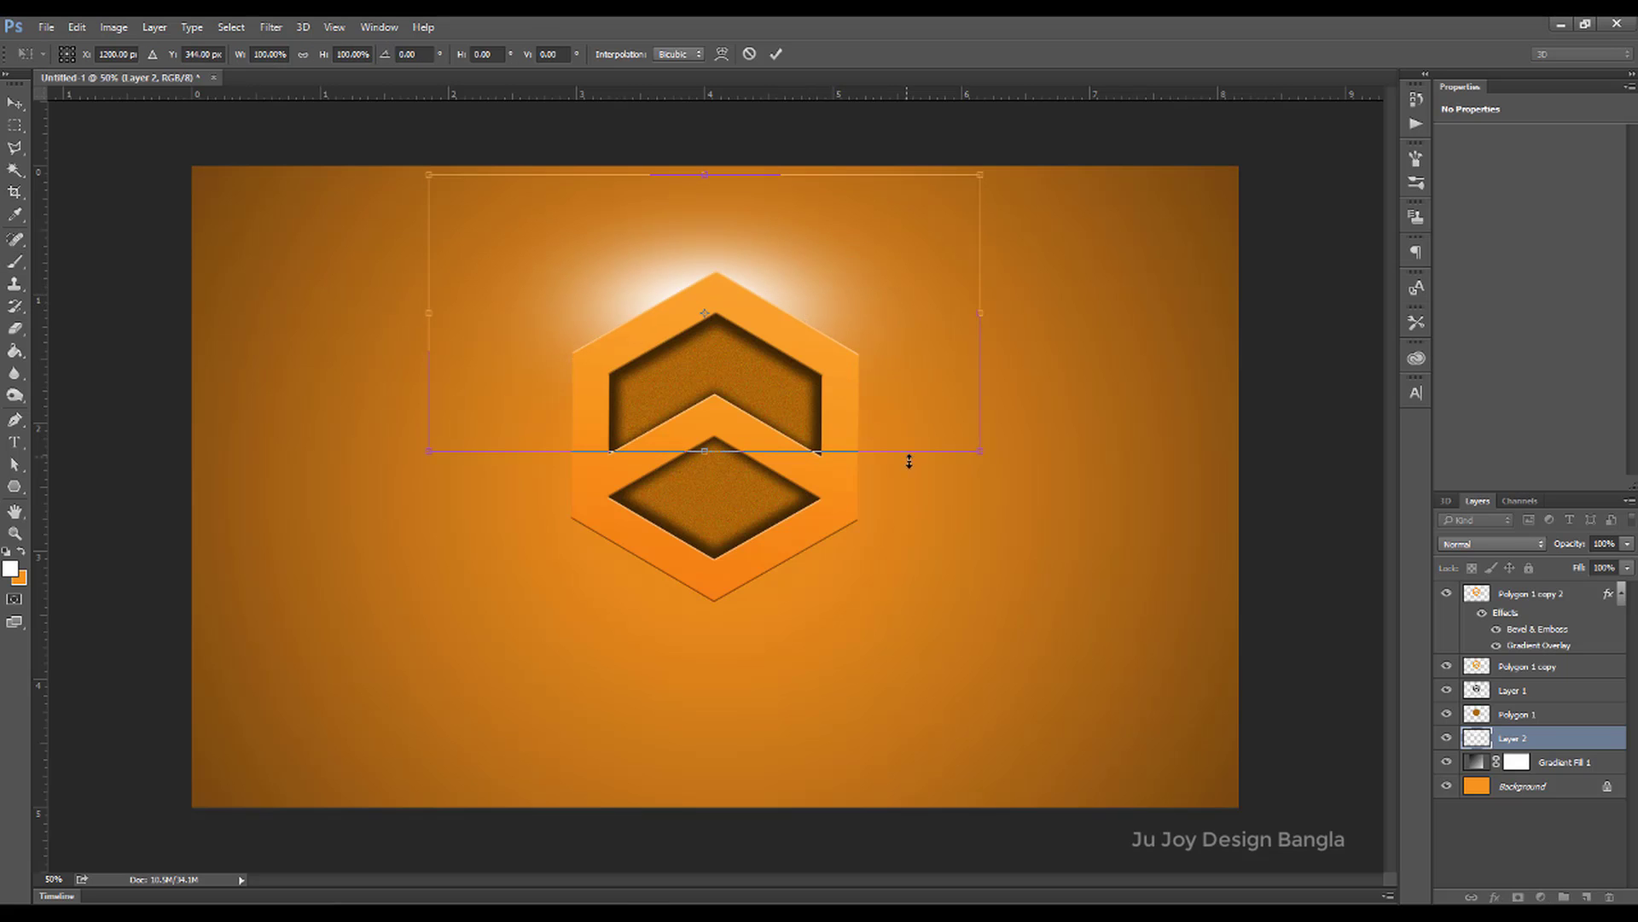
{"action": "key", "text": "Return"}
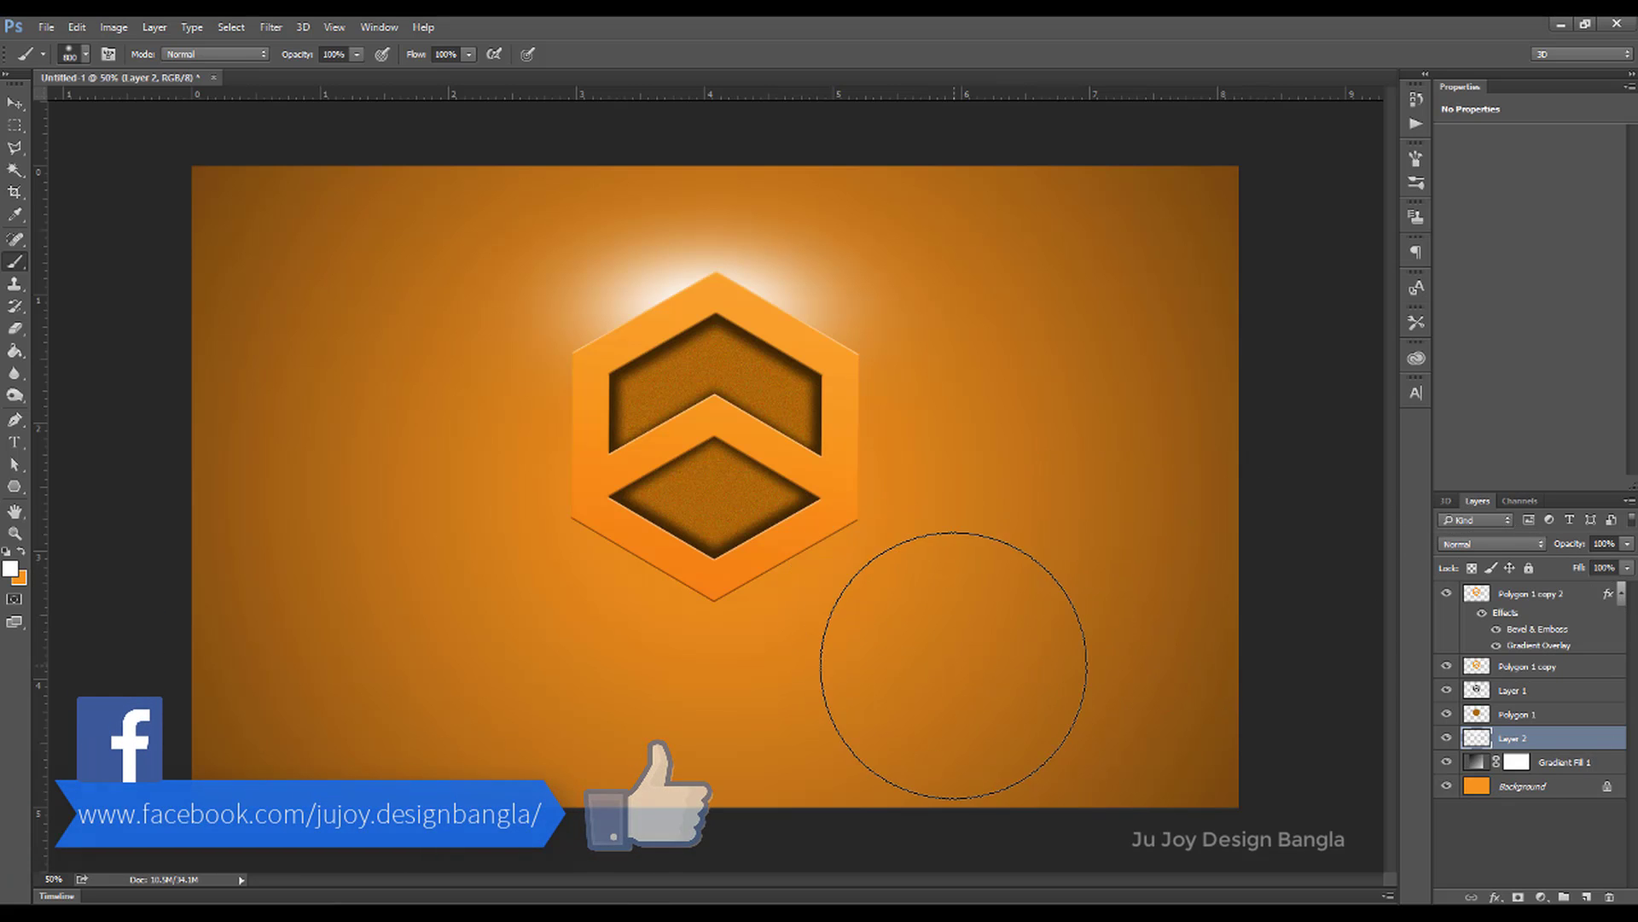
Add white 'LOGO NAME' text centred under the hexagon and move its layer to the top.
{"action": "left_click", "coordinate": [16, 443]}
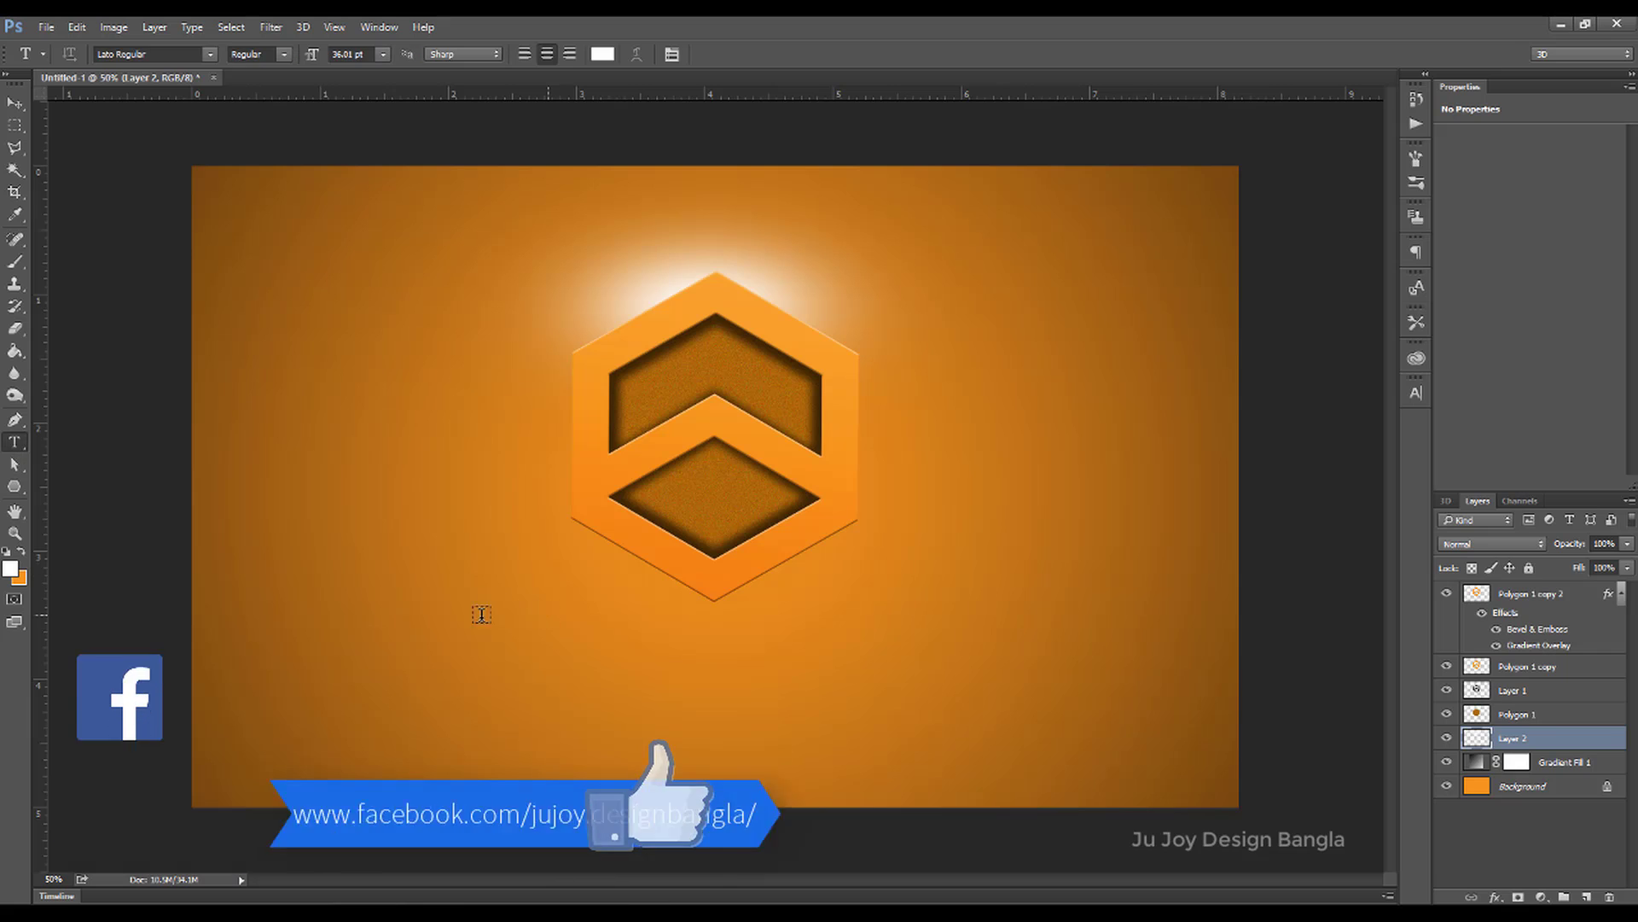
{"action": "left_click", "coordinate": [466, 681]}
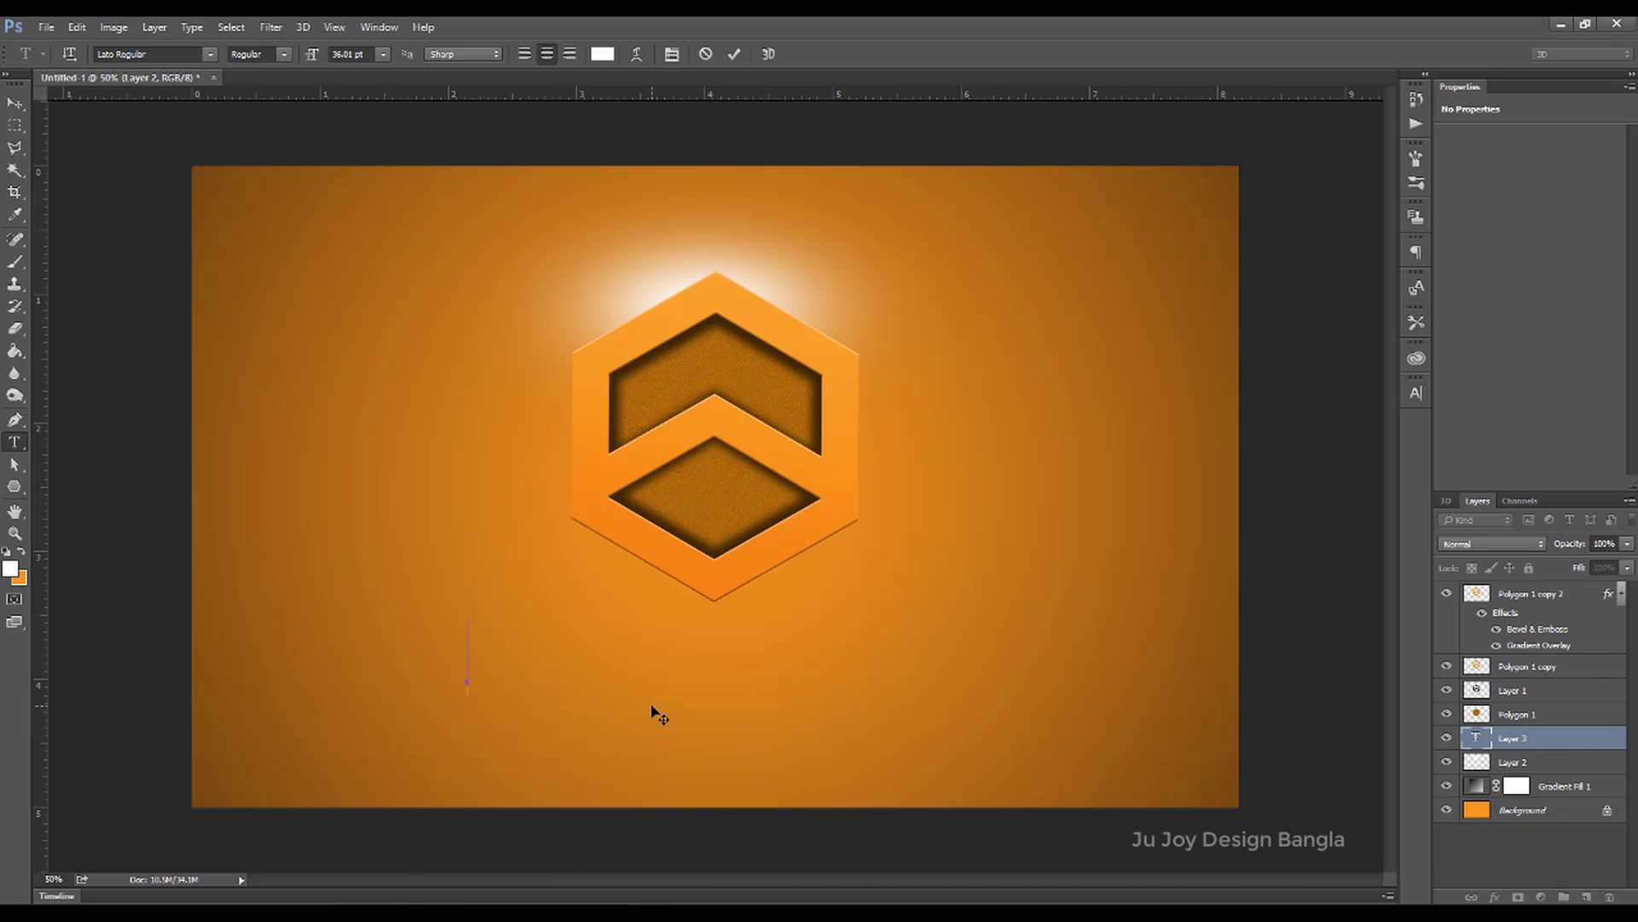
{"action": "type", "text": "LOGO"}
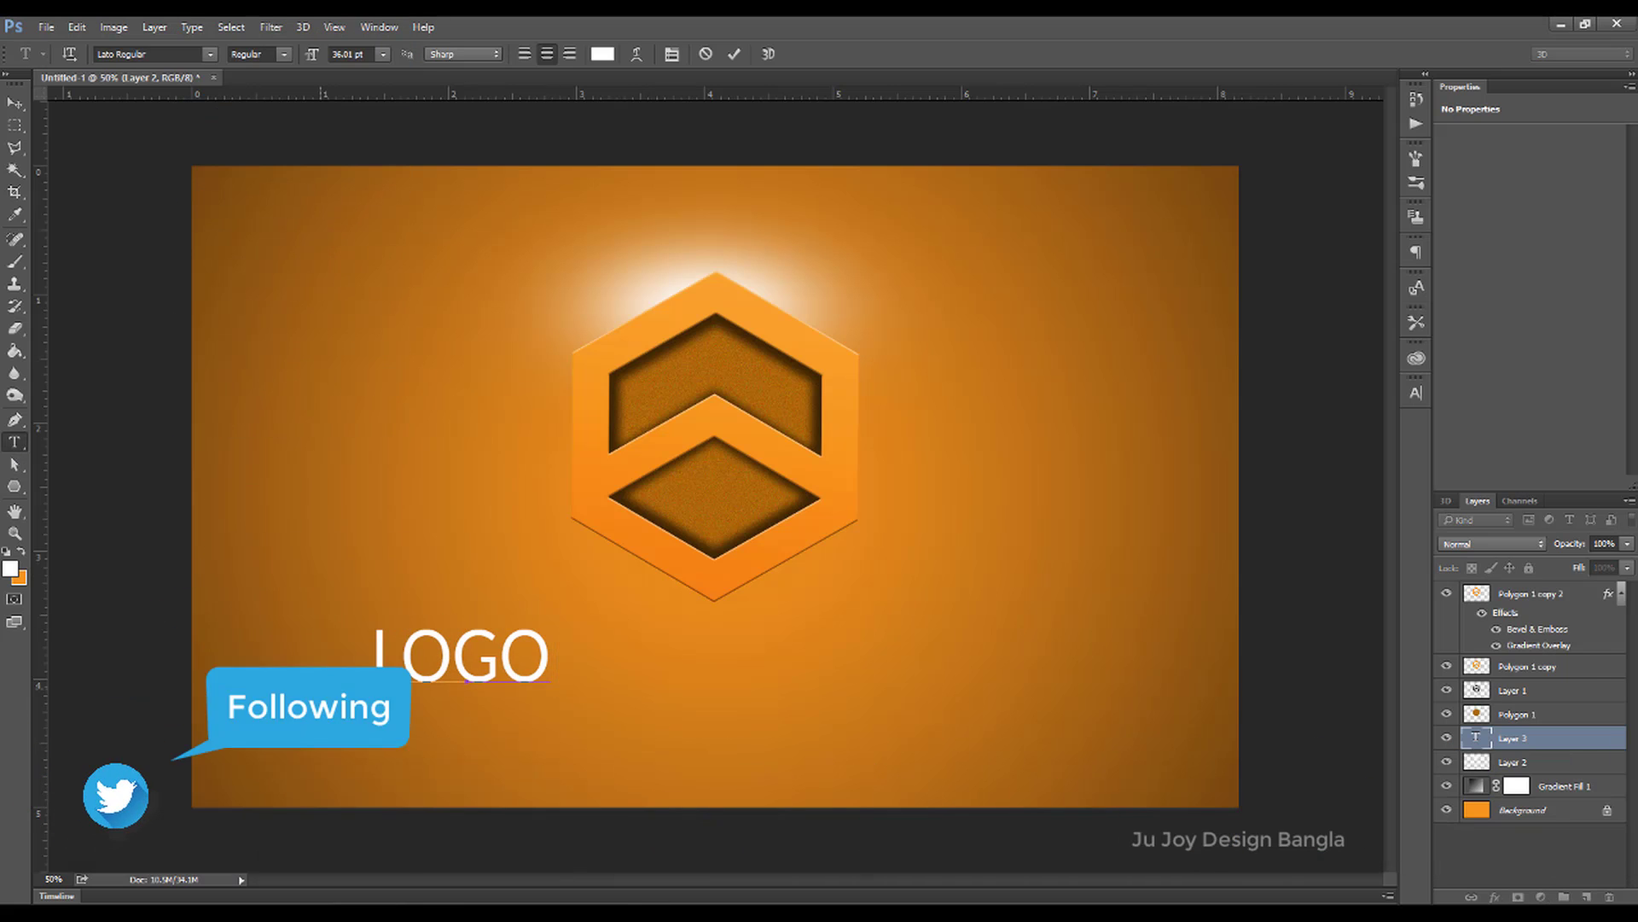
{"action": "type", "text": " NAME"}
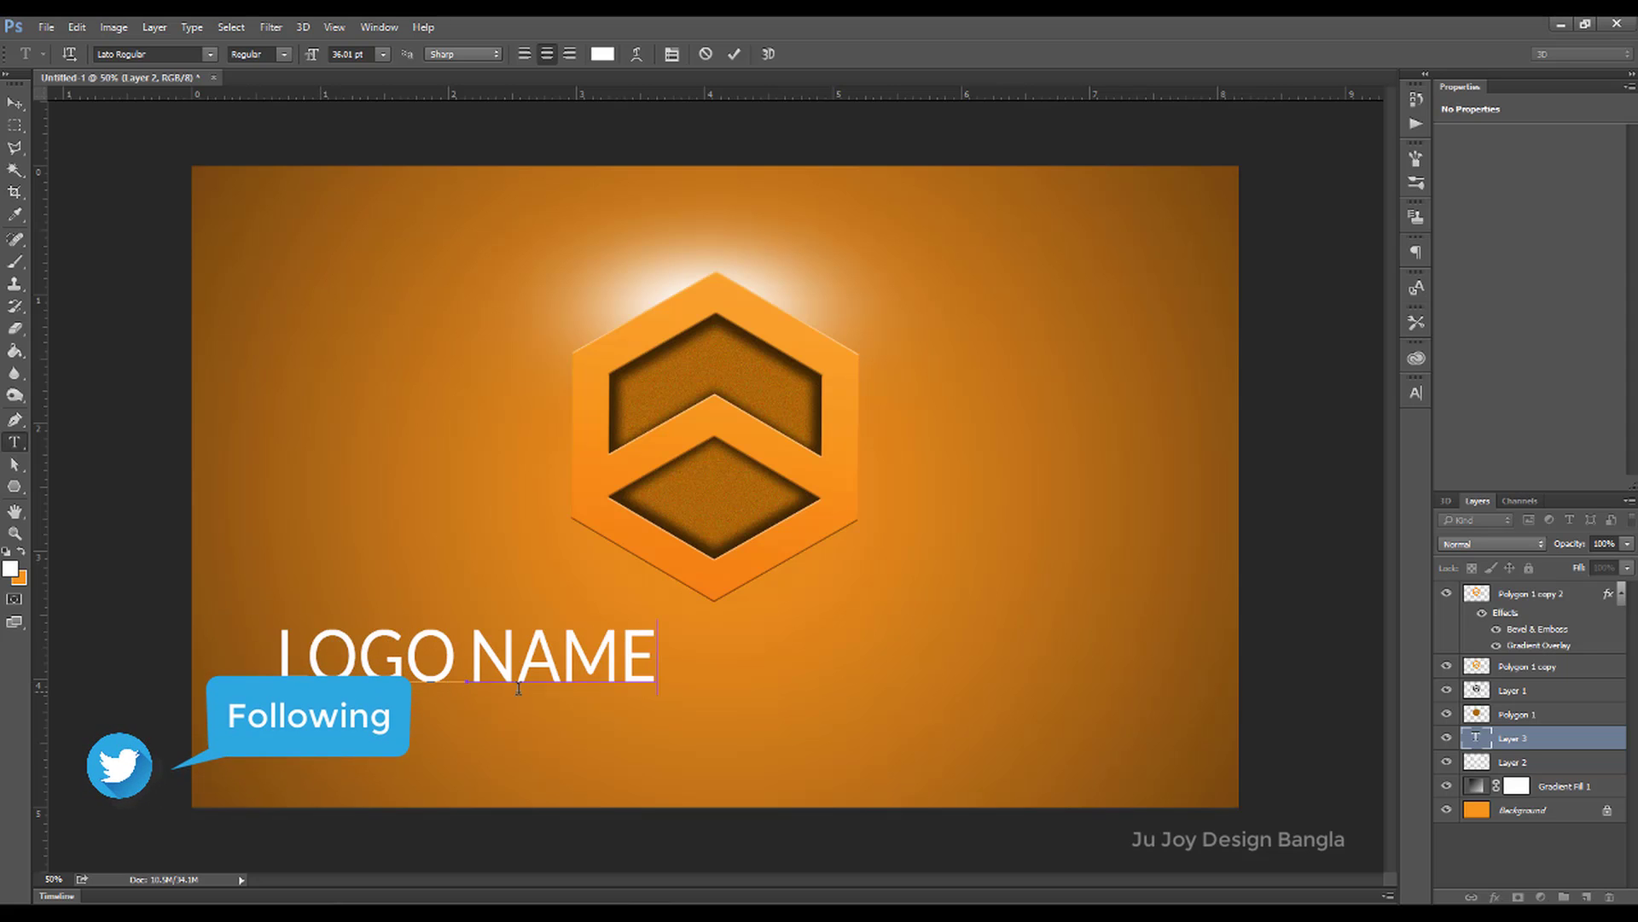
{"action": "mouse_move", "coordinate": [362, 491]}
{"action": "left_mouse_down"}
{"action": "mouse_move", "coordinate": [613, 558]}
{"action": "mouse_move", "coordinate": [608, 510]}
{"action": "left_mouse_up"}
{"action": "left_click", "coordinate": [15, 103]}
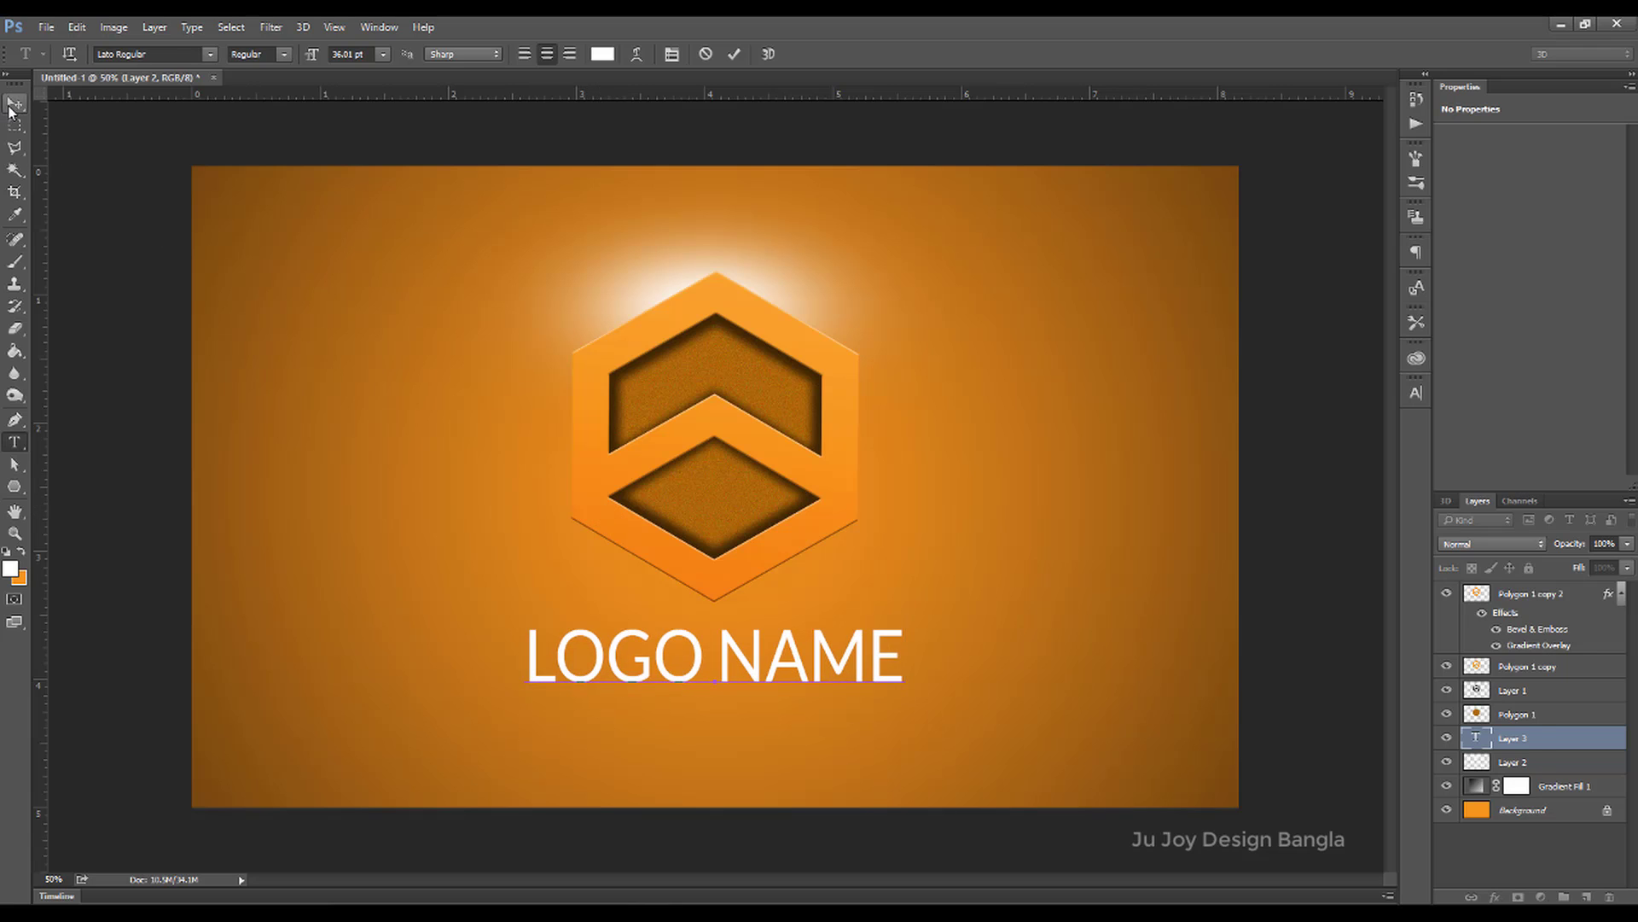
{"action": "left_click", "coordinate": [725, 654]}
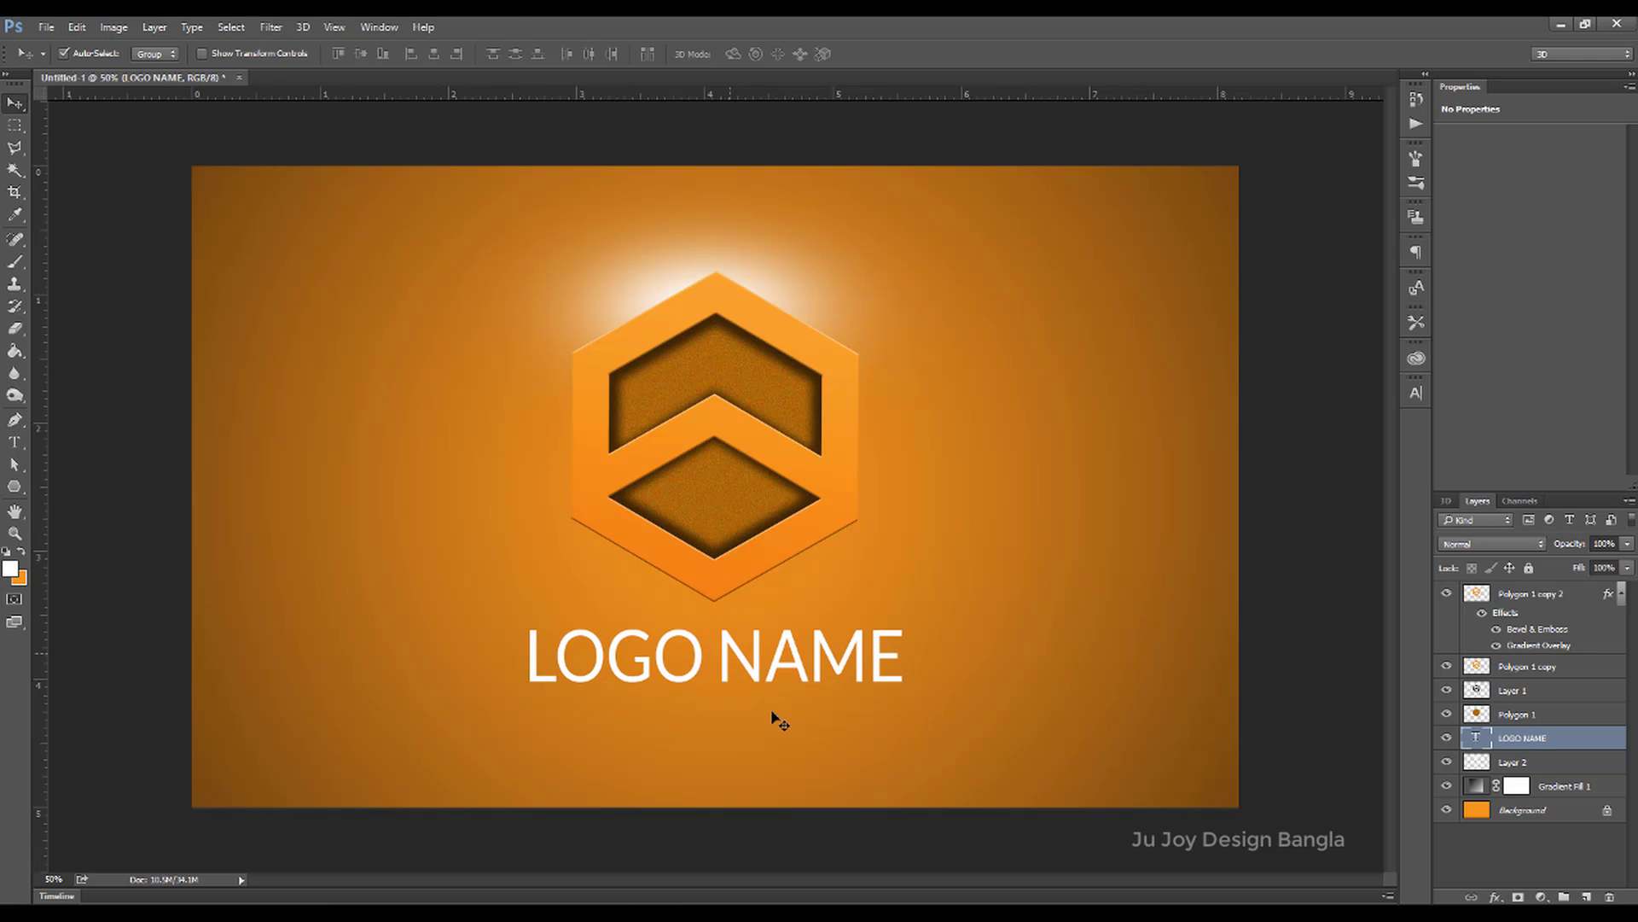
{"action": "left_click_drag", "start_coordinate": [1551, 739], "coordinate": [1556, 597]}
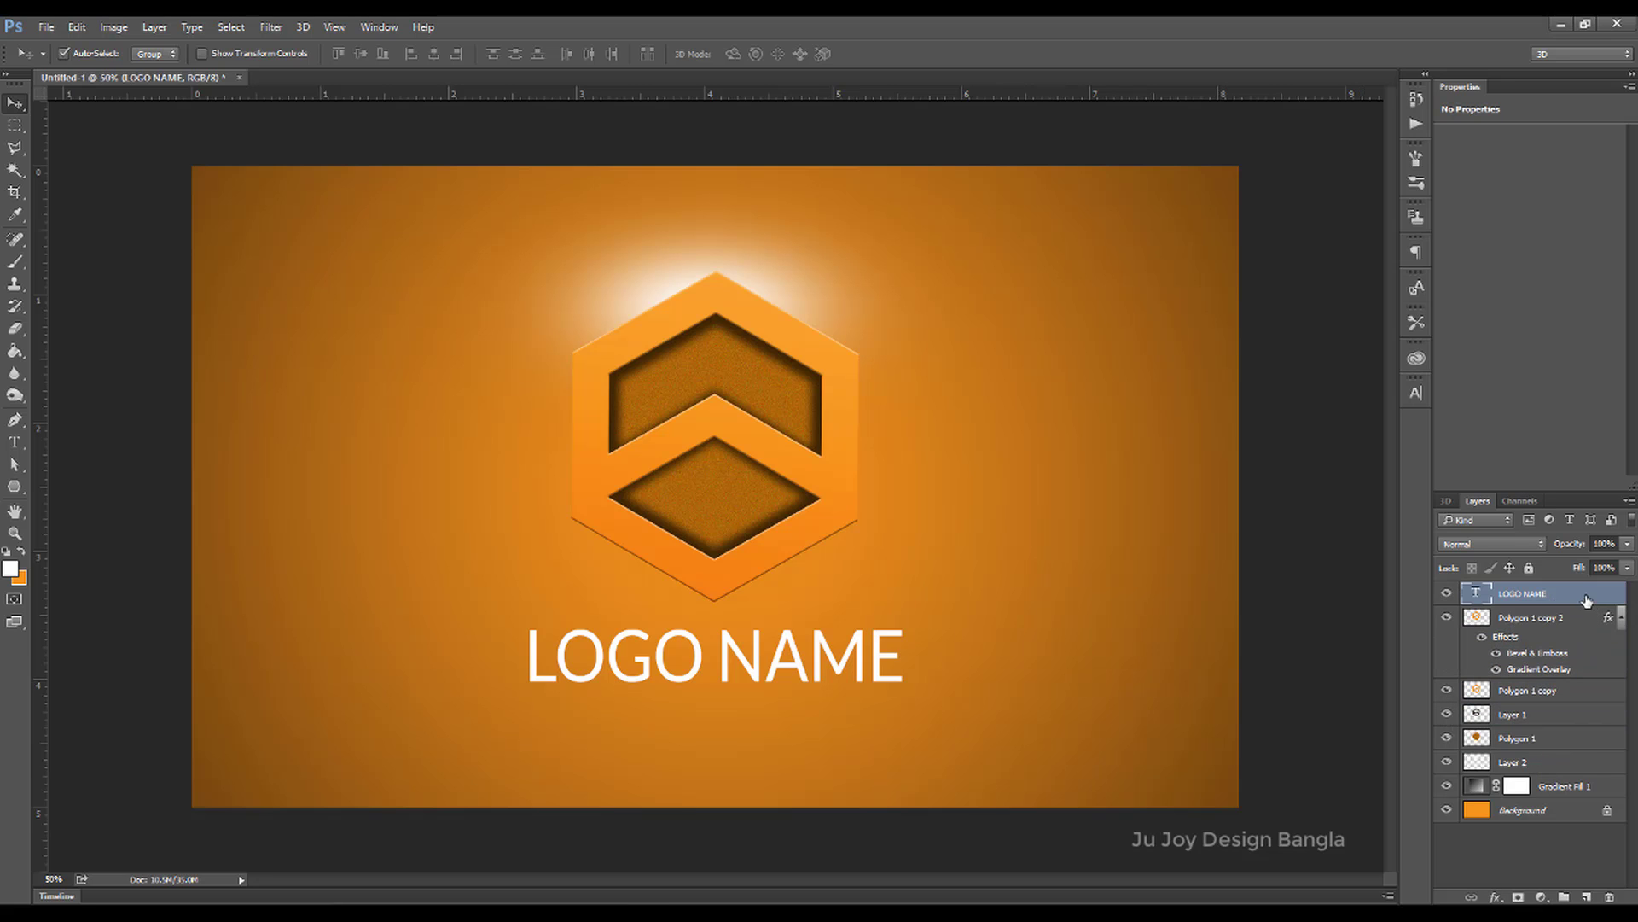
Add an Orange, Yellow, Orange gradient overlay to the LOGO NAME text layer.
{"action": "right_click", "coordinate": [1586, 601]}
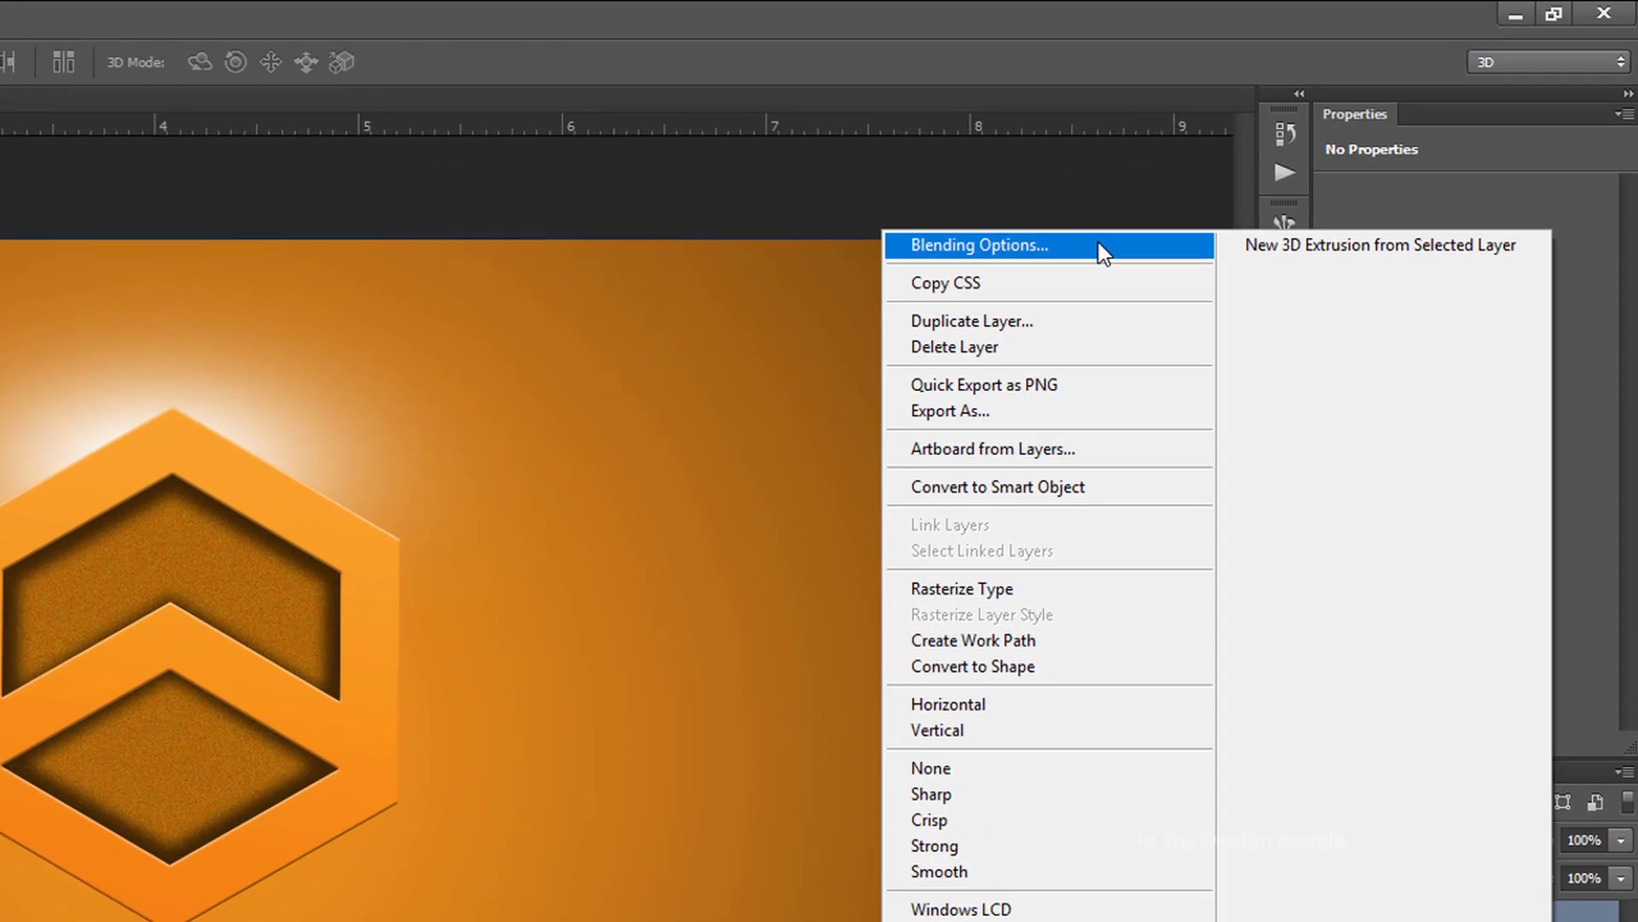
{"action": "left_click", "coordinate": [1298, 170]}
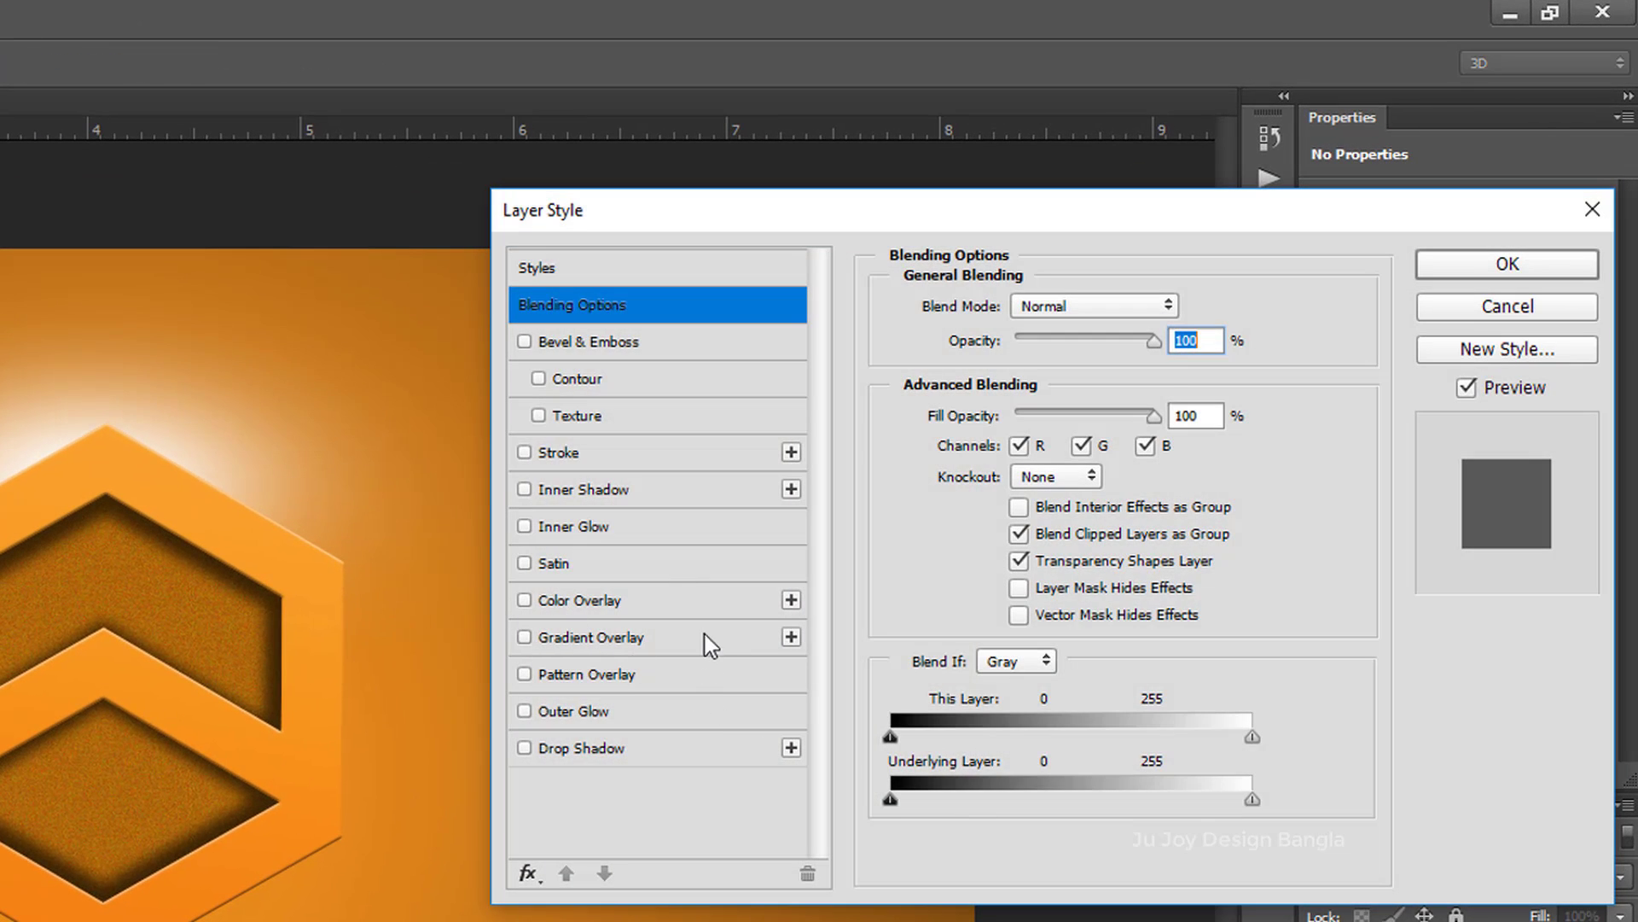
{"action": "left_click", "coordinate": [705, 636]}
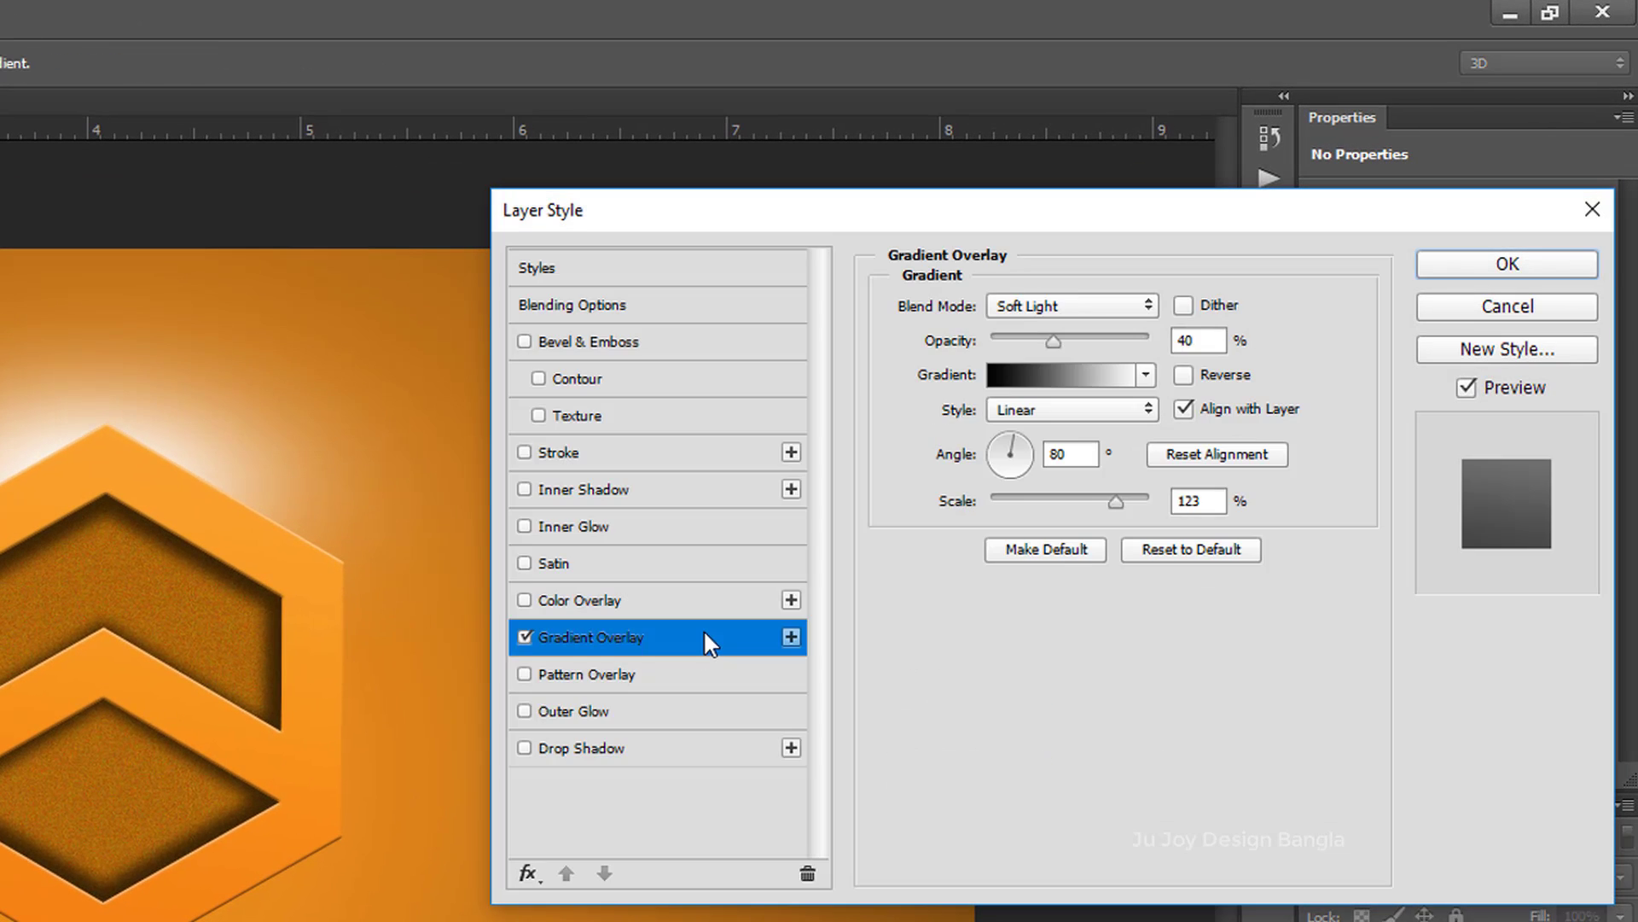
{"action": "left_click", "coordinate": [1110, 309]}
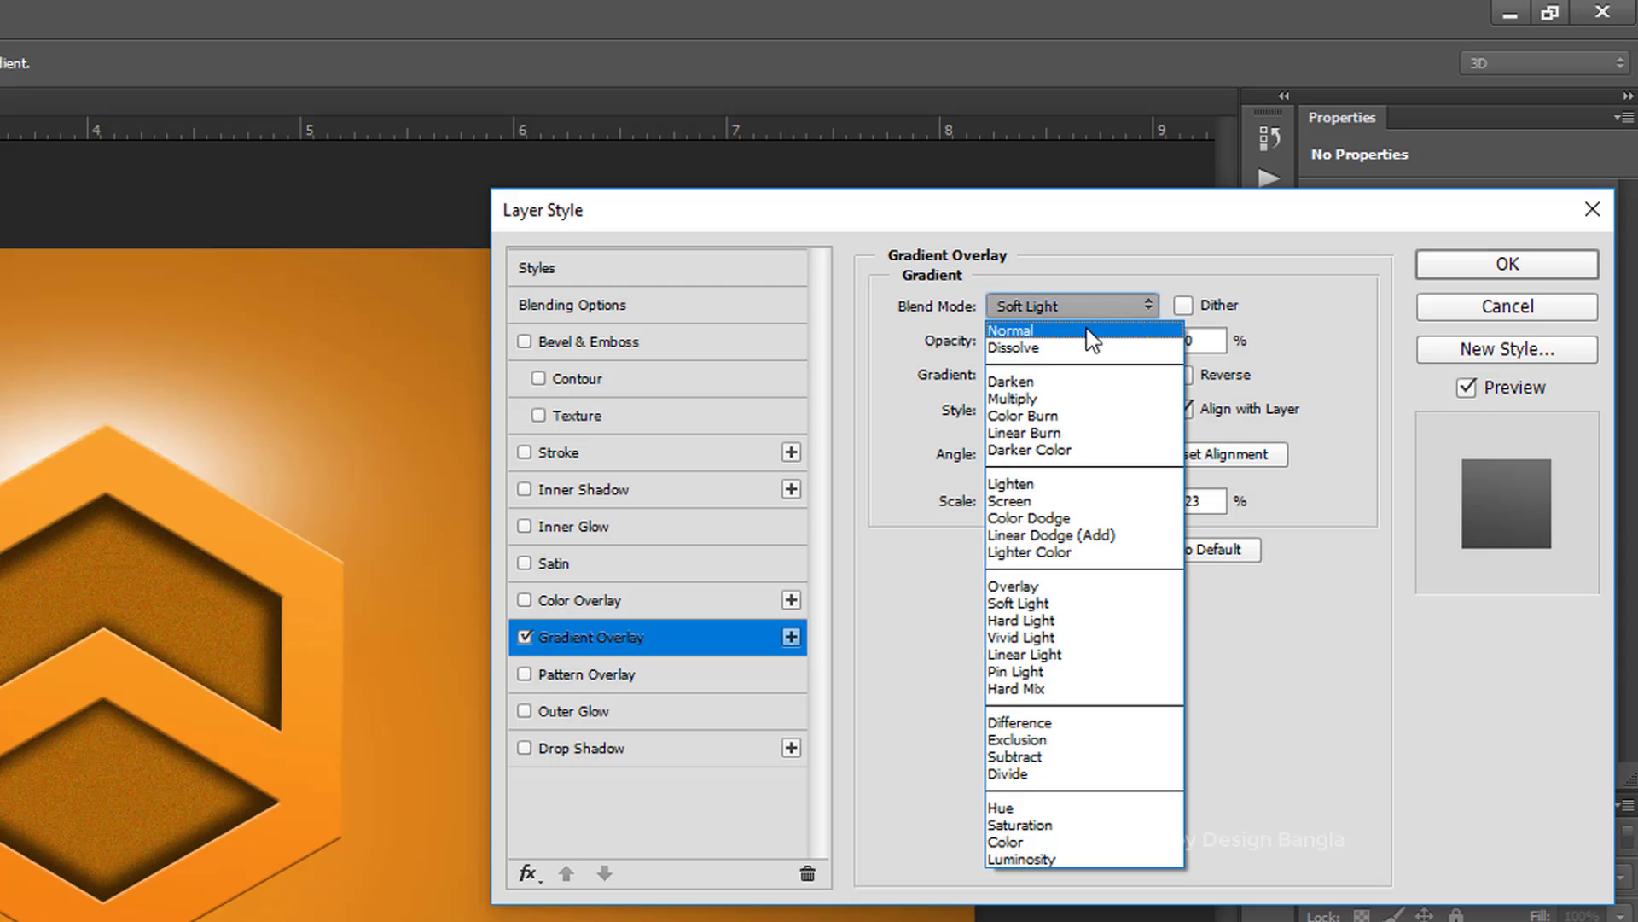
{"action": "left_click", "coordinate": [1104, 375]}
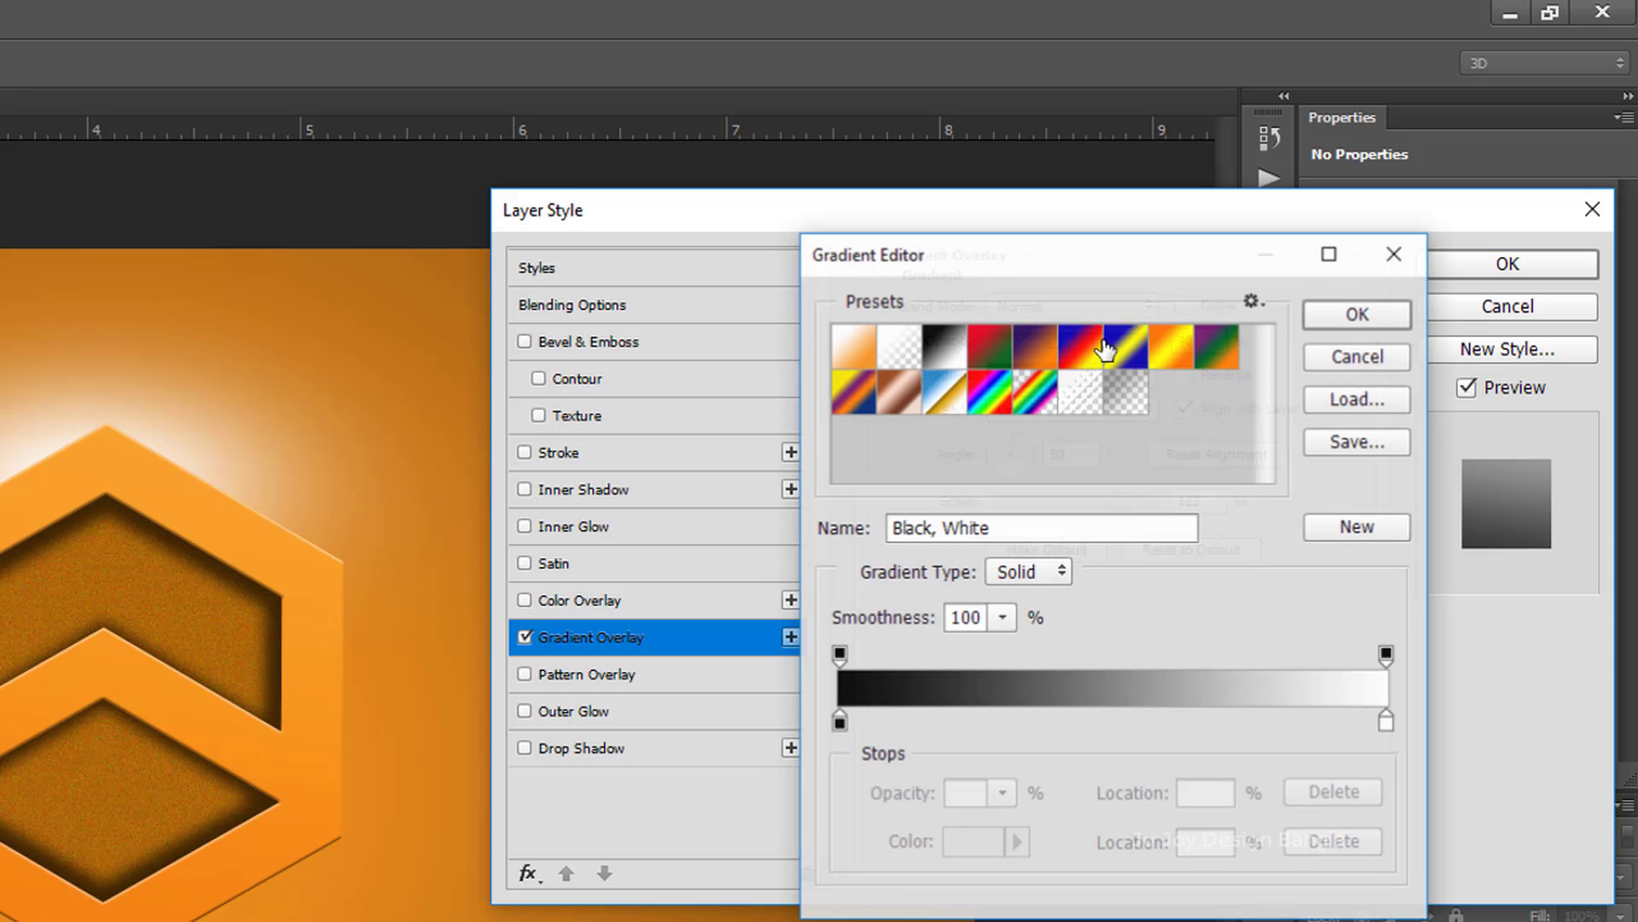
{"action": "left_click", "coordinate": [1170, 346]}
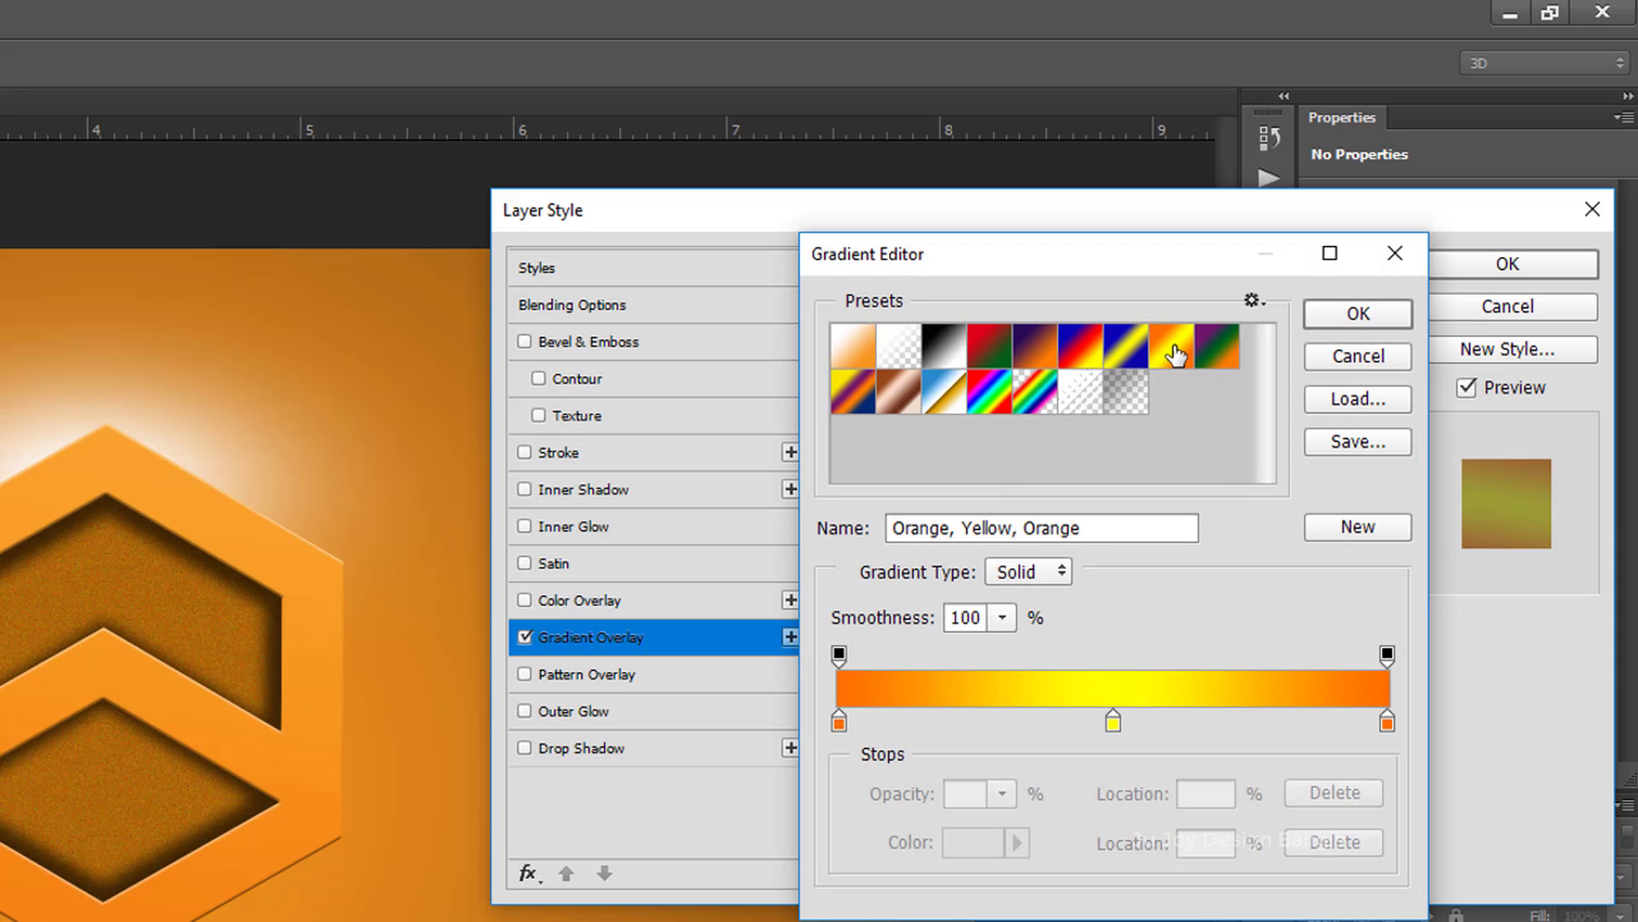
{"action": "left_click", "coordinate": [1355, 314]}
Set the gradient overlay angle to 90° and its blend mode to Hard Light.
{"action": "scroll", "coordinate": [1123, 306], "scroll_direction": "down", "scroll_amount": 1}
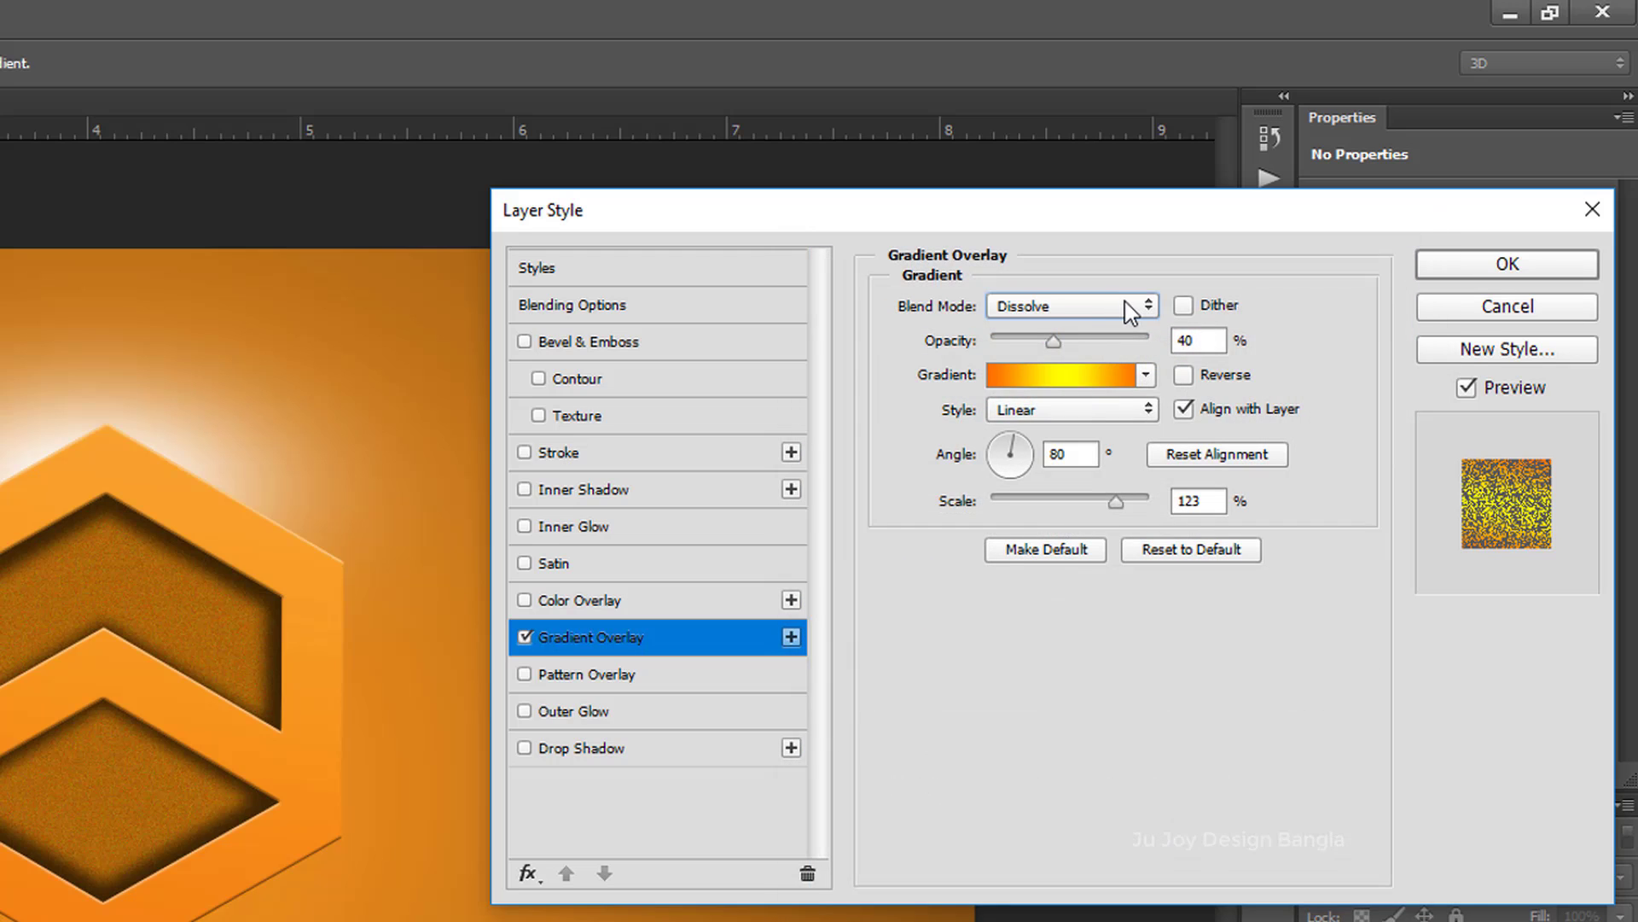
{"action": "scroll", "coordinate": [1123, 306], "scroll_direction": "down", "scroll_amount": 1}
{"action": "scroll", "coordinate": [1123, 306], "scroll_direction": "down", "scroll_amount": 1}
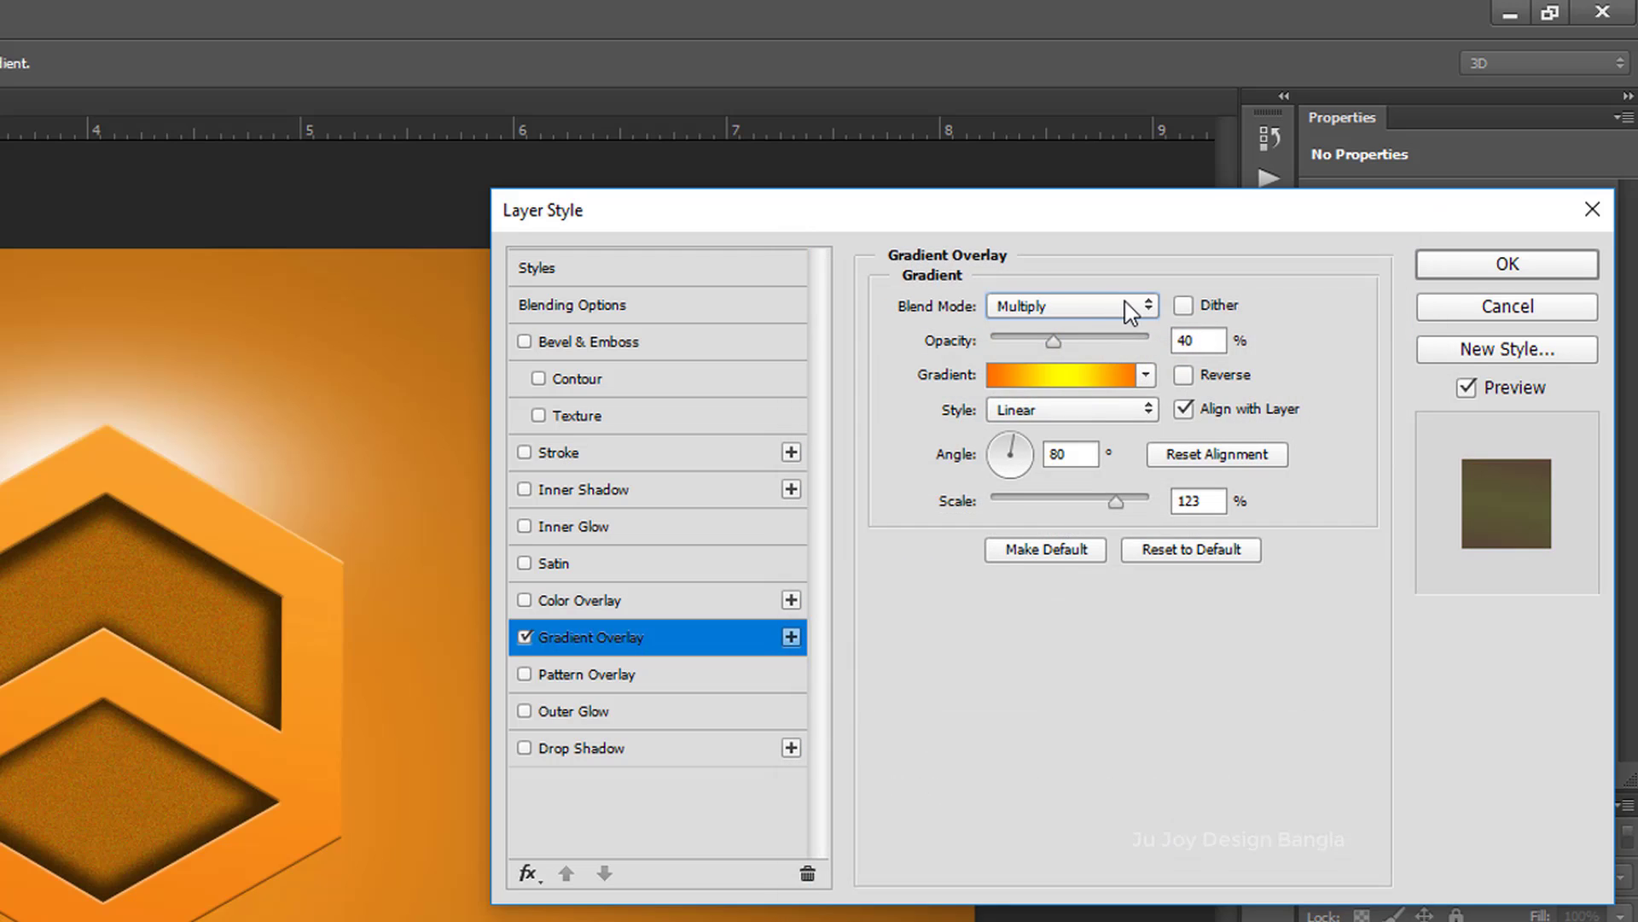
{"action": "scroll", "coordinate": [1129, 313], "scroll_direction": "down", "scroll_amount": 1}
{"action": "scroll", "coordinate": [1130, 312], "scroll_direction": "down", "scroll_amount": 1}
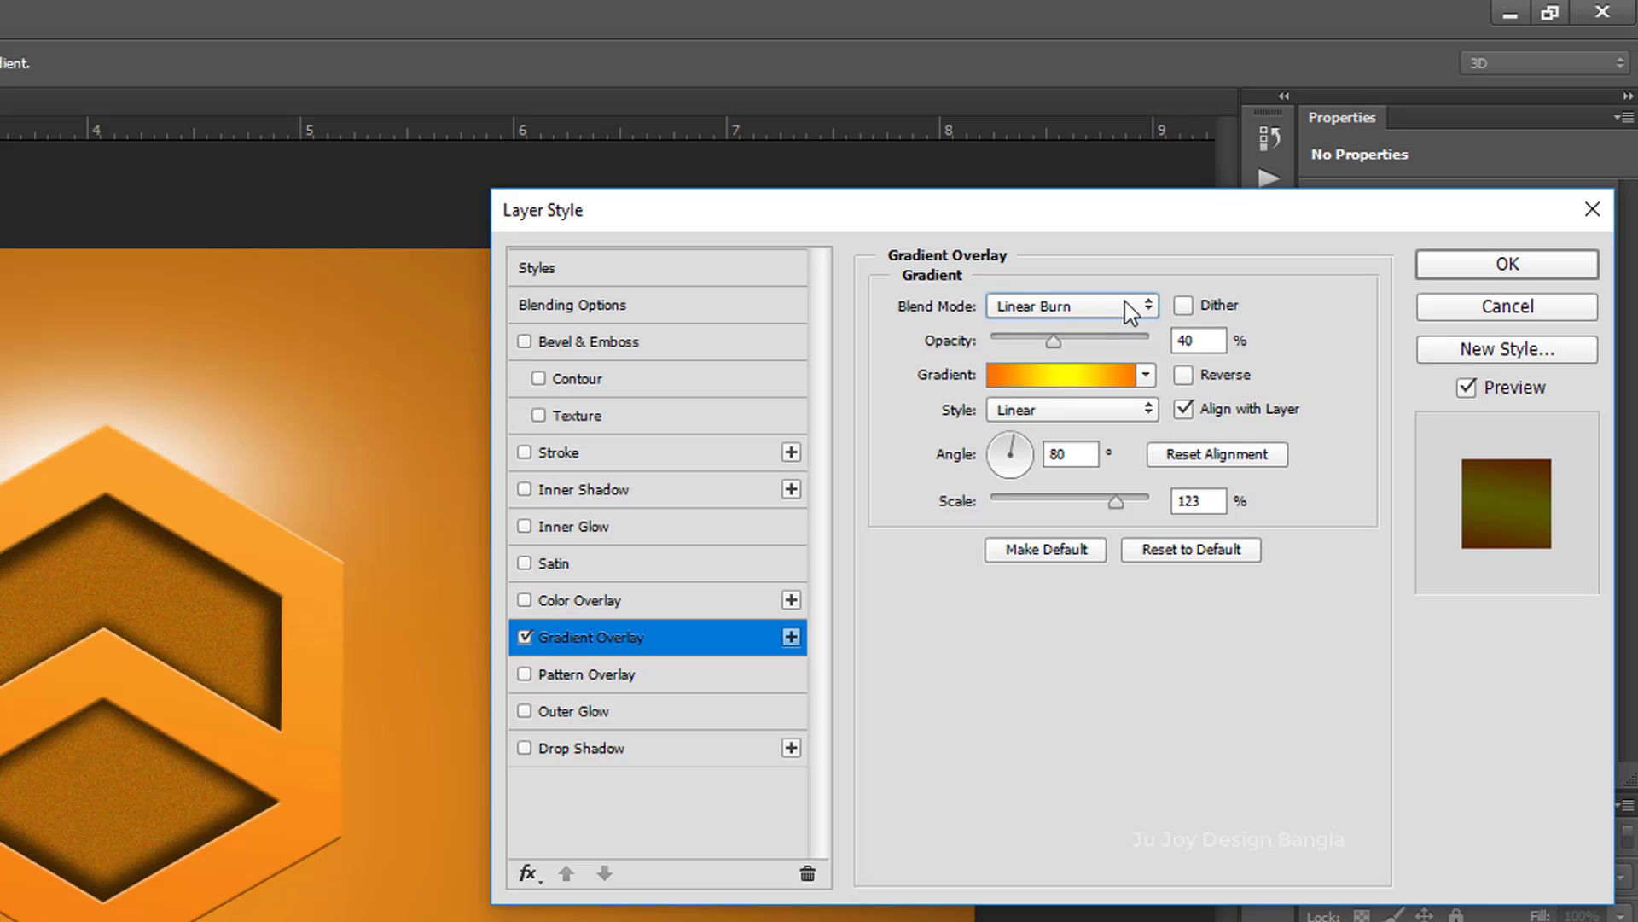
{"action": "left_click", "coordinate": [1012, 437]}
{"action": "type", "text": "9"}
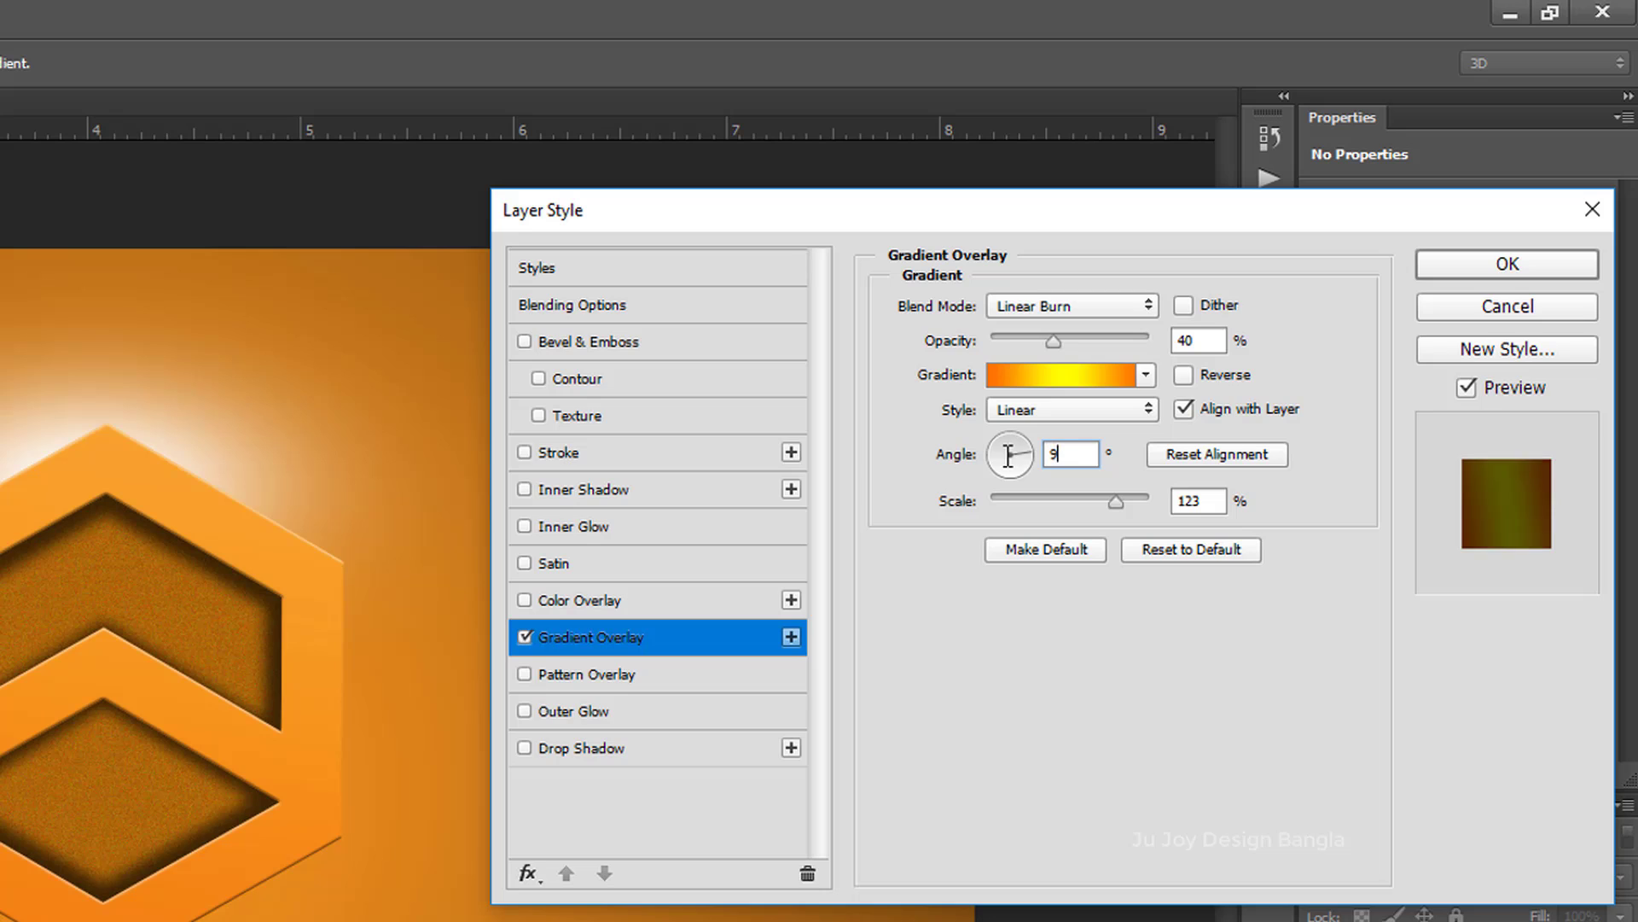
{"action": "type", "text": "0"}
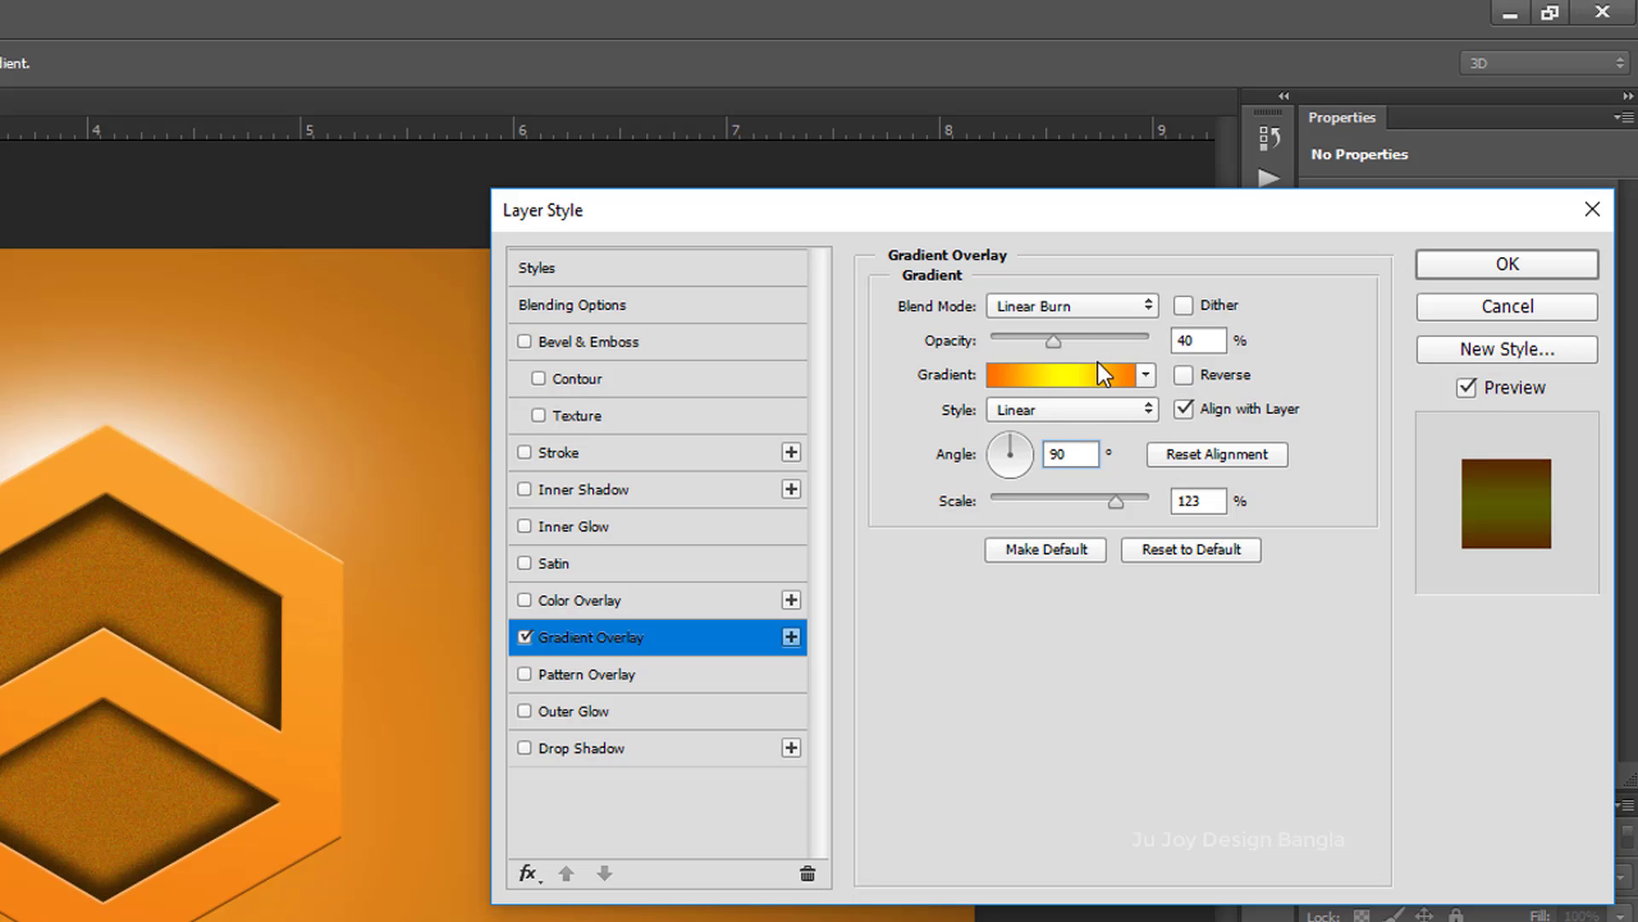
{"action": "left_click", "coordinate": [1088, 307]}
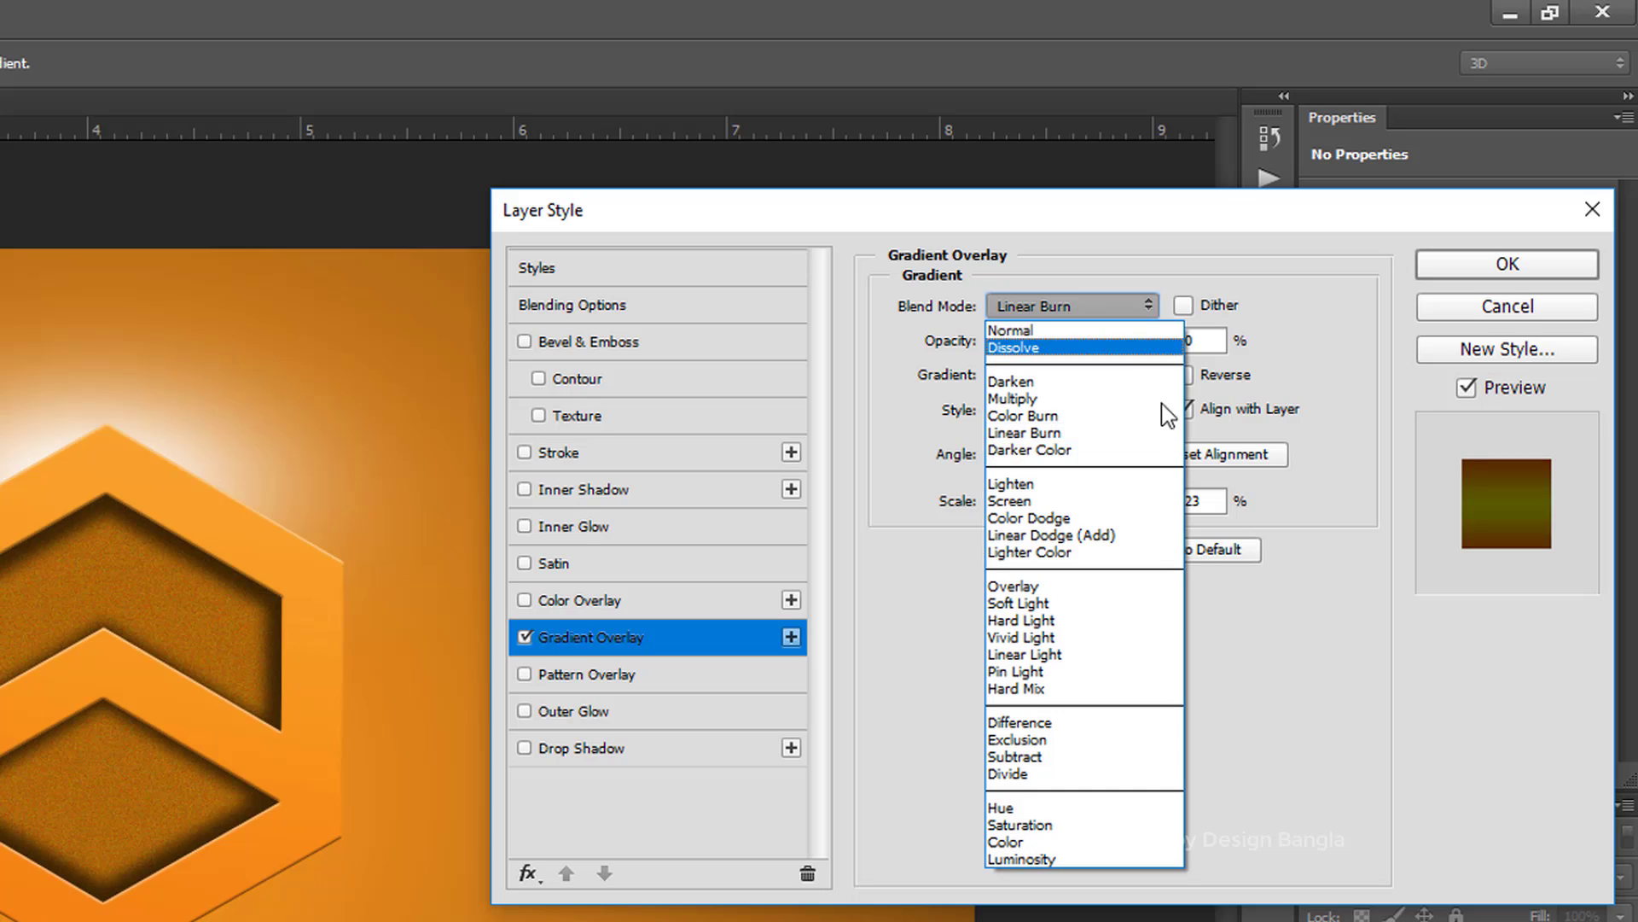
{"action": "left_click", "coordinate": [1109, 621]}
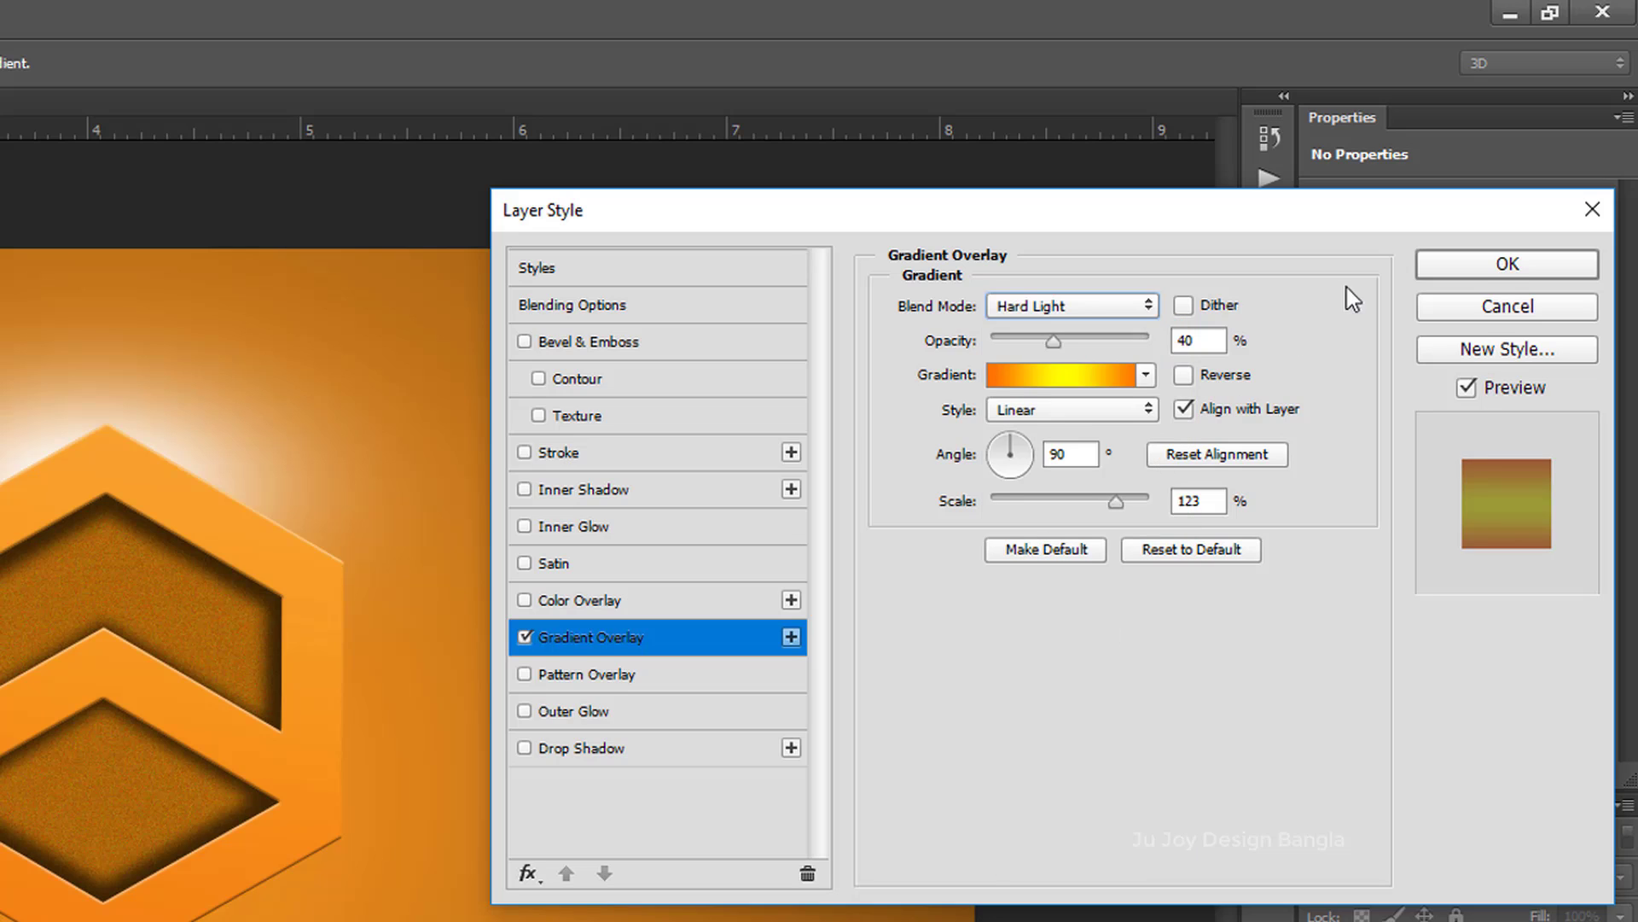
{"action": "left_click", "coordinate": [646, 751]}
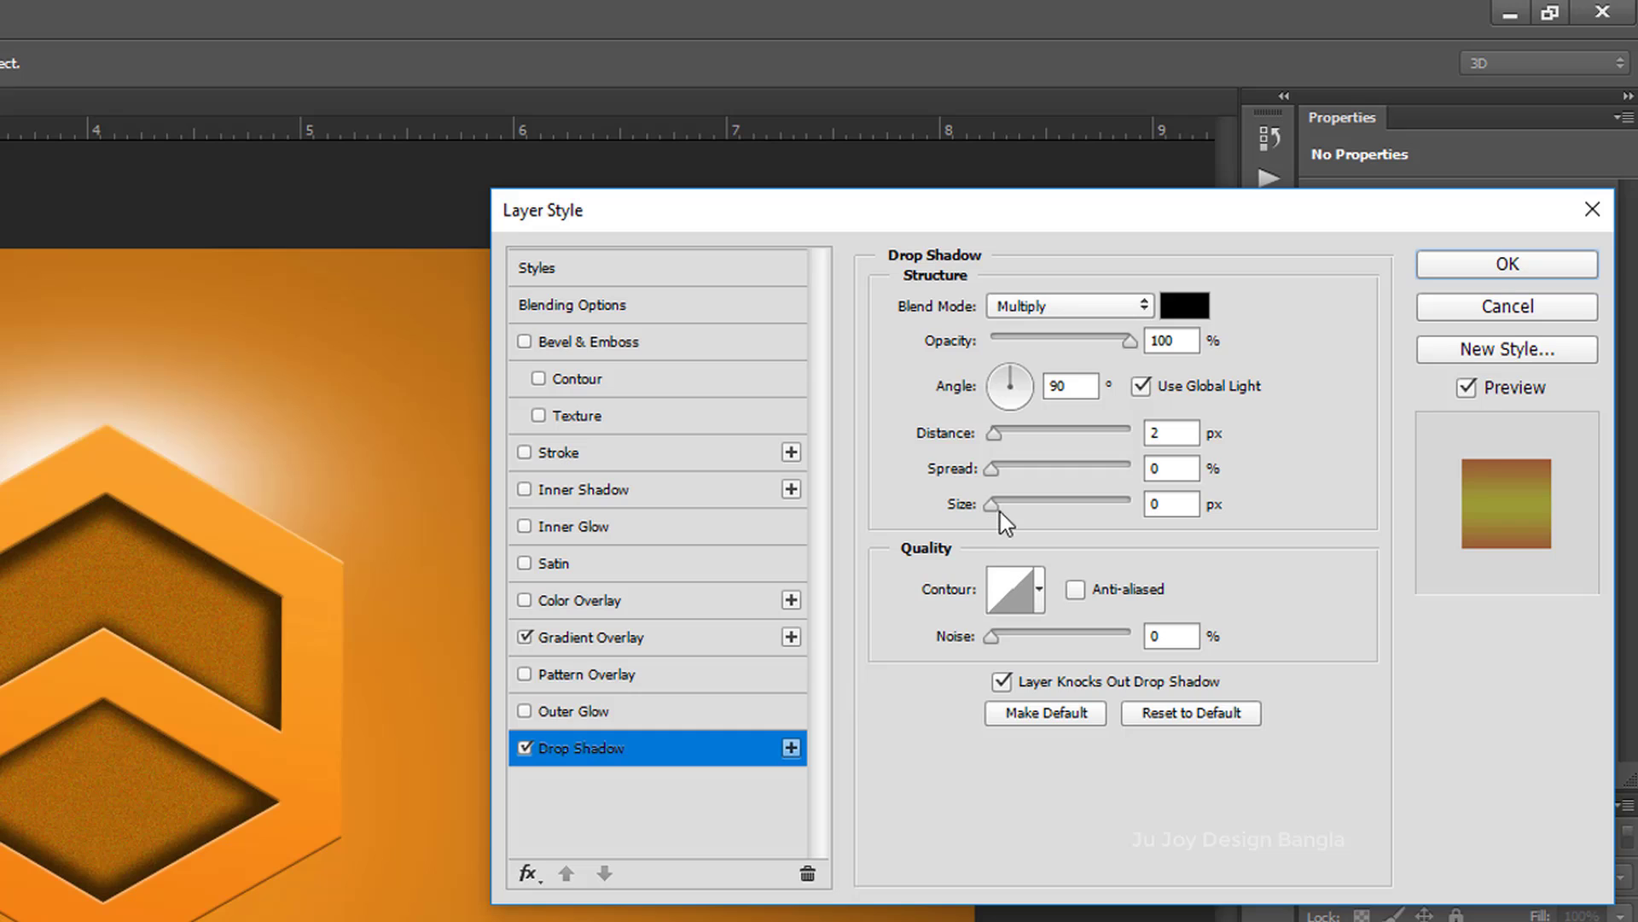
Give the LOGO NAME drop shadow a small size and apply the layer style.
{"action": "left_click", "coordinate": [1170, 505]}
{"action": "type", "text": "1"}
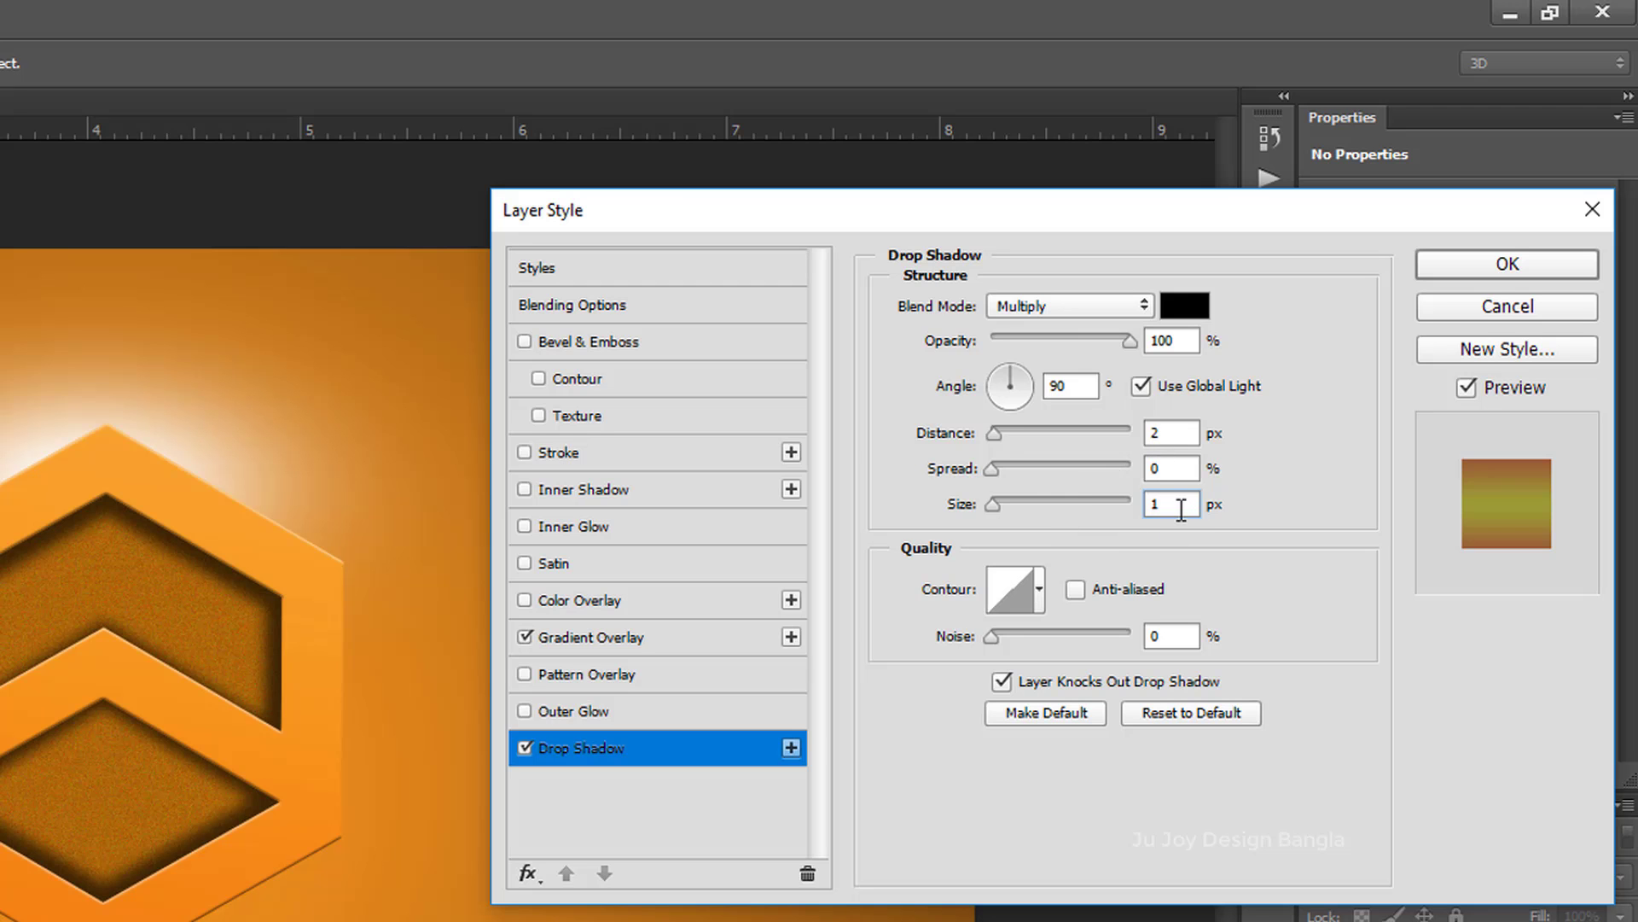
{"action": "type", "text": "2"}
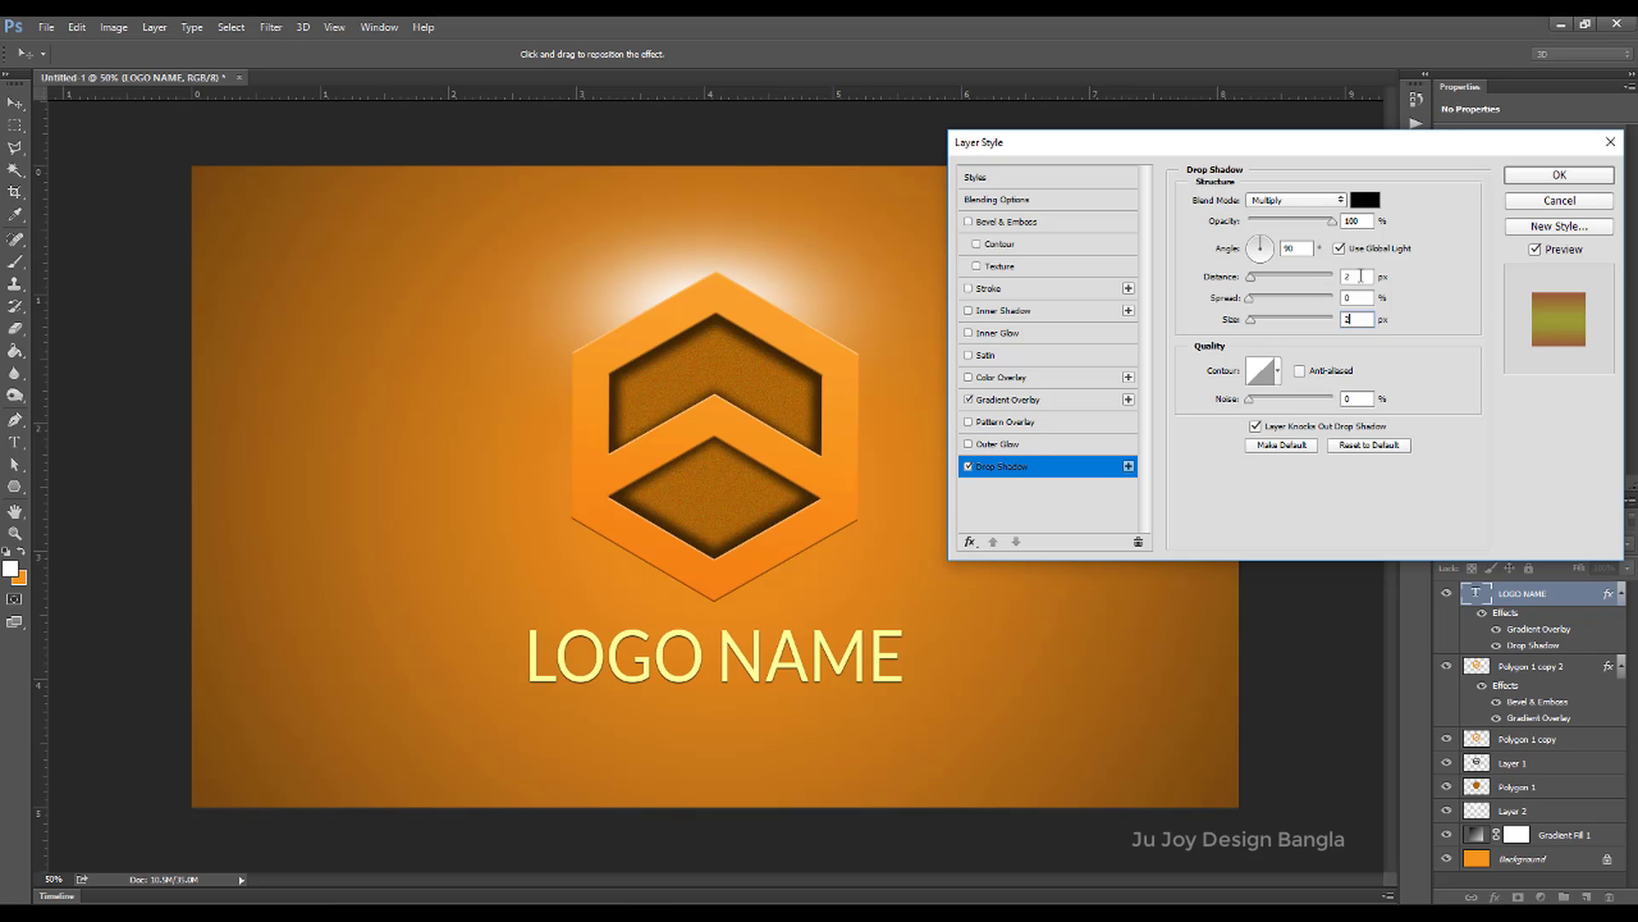
{"action": "left_click", "coordinate": [1560, 175]}
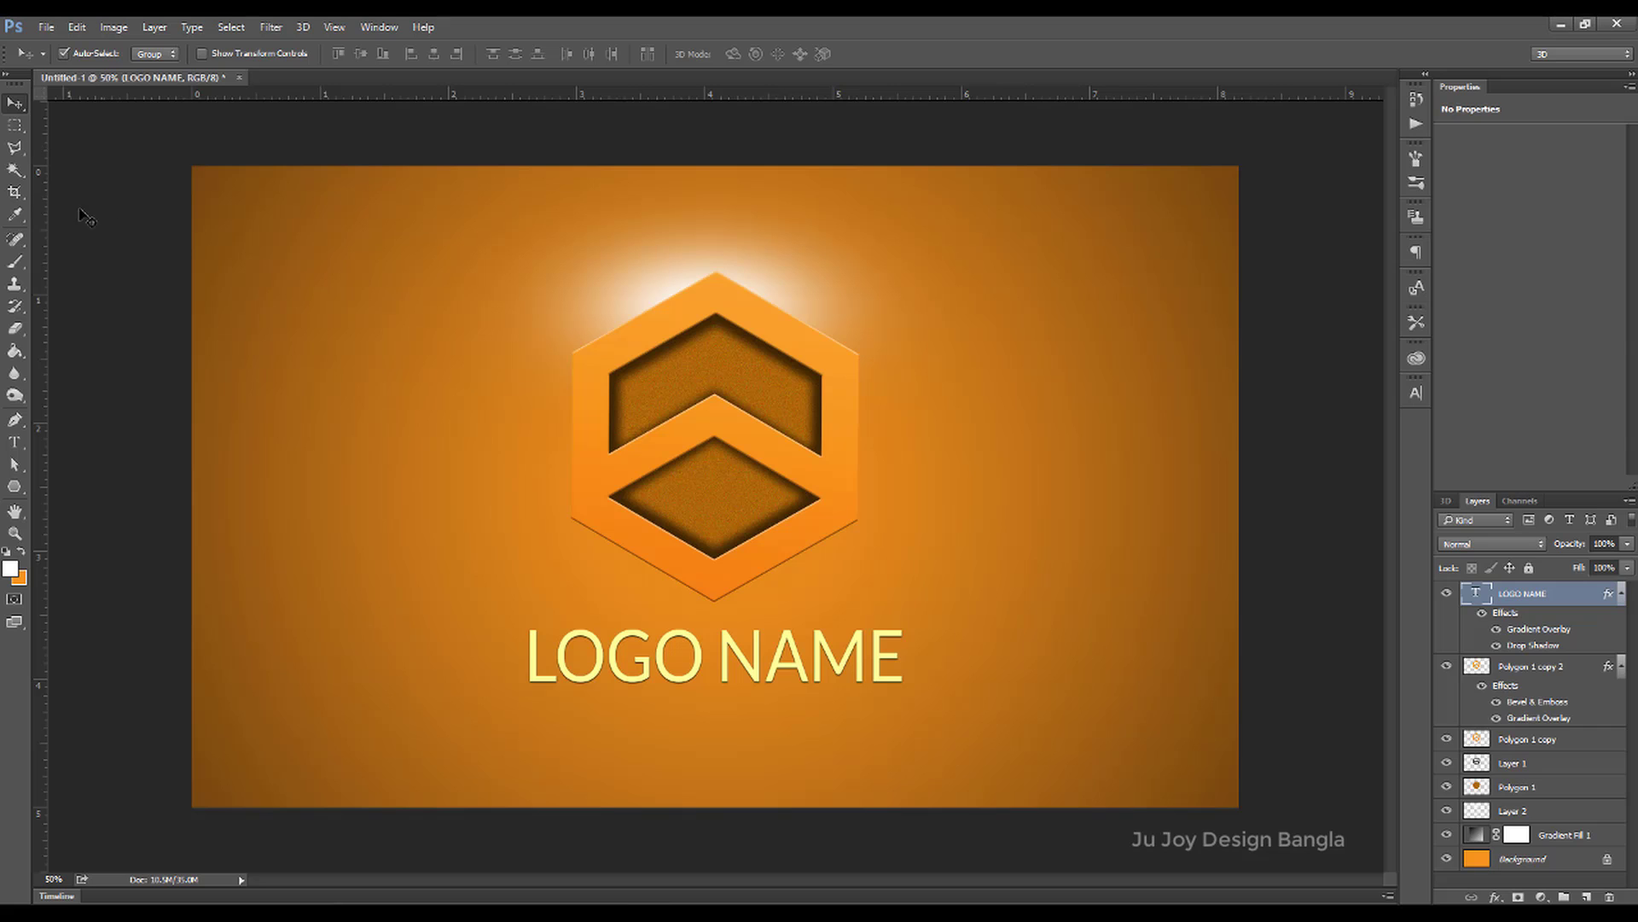
{"action": "key", "text": "ctrl+0"}
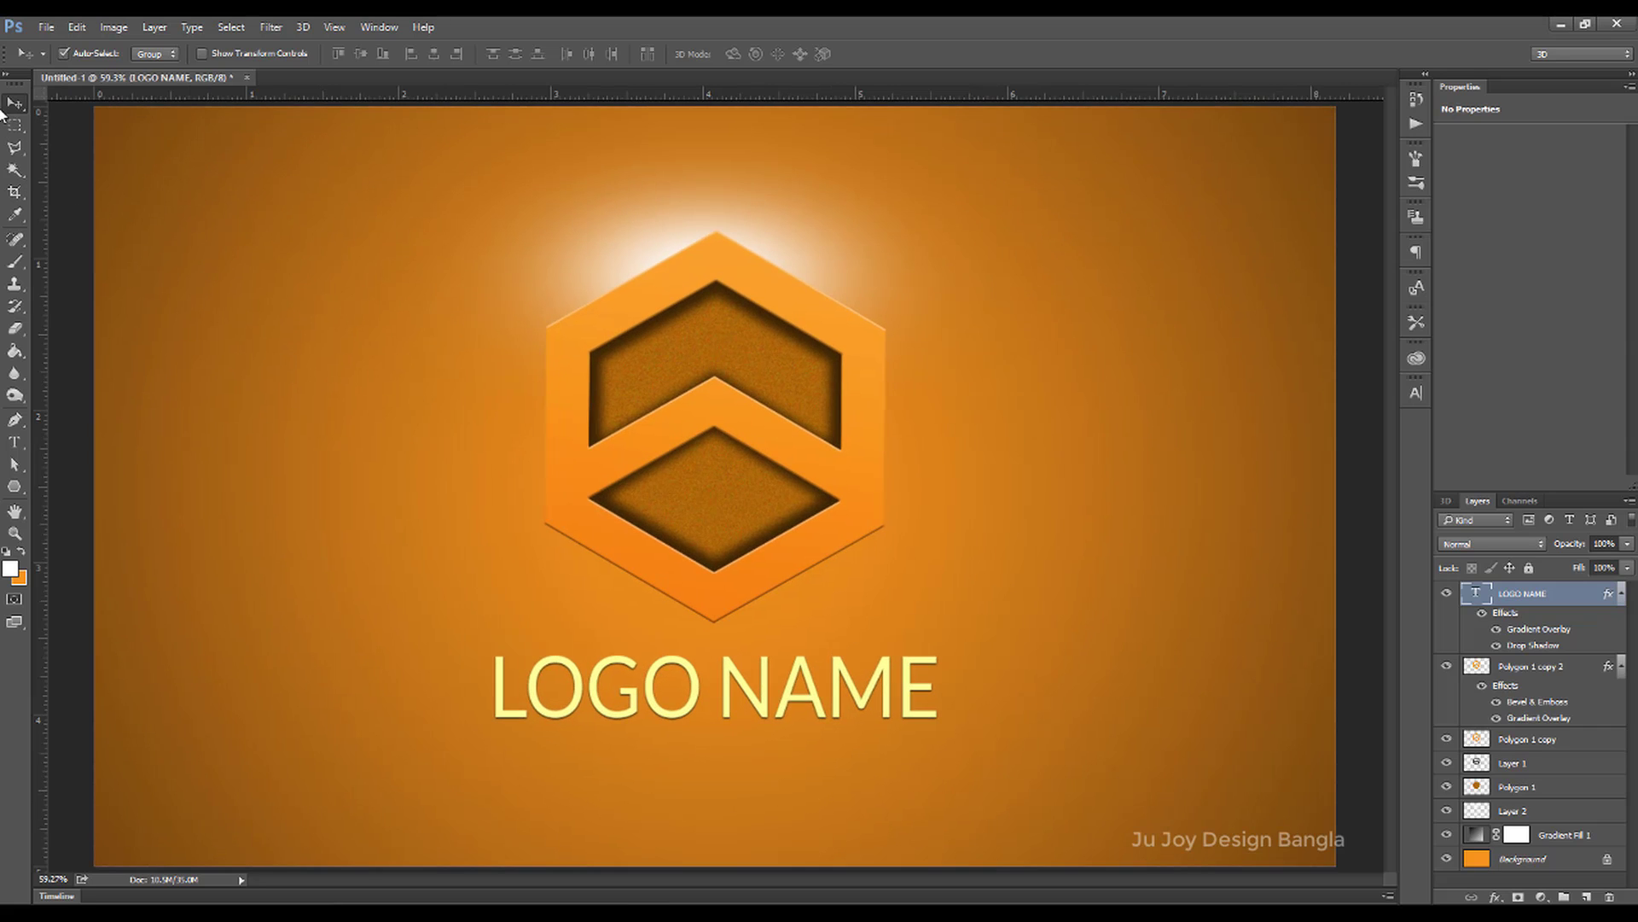